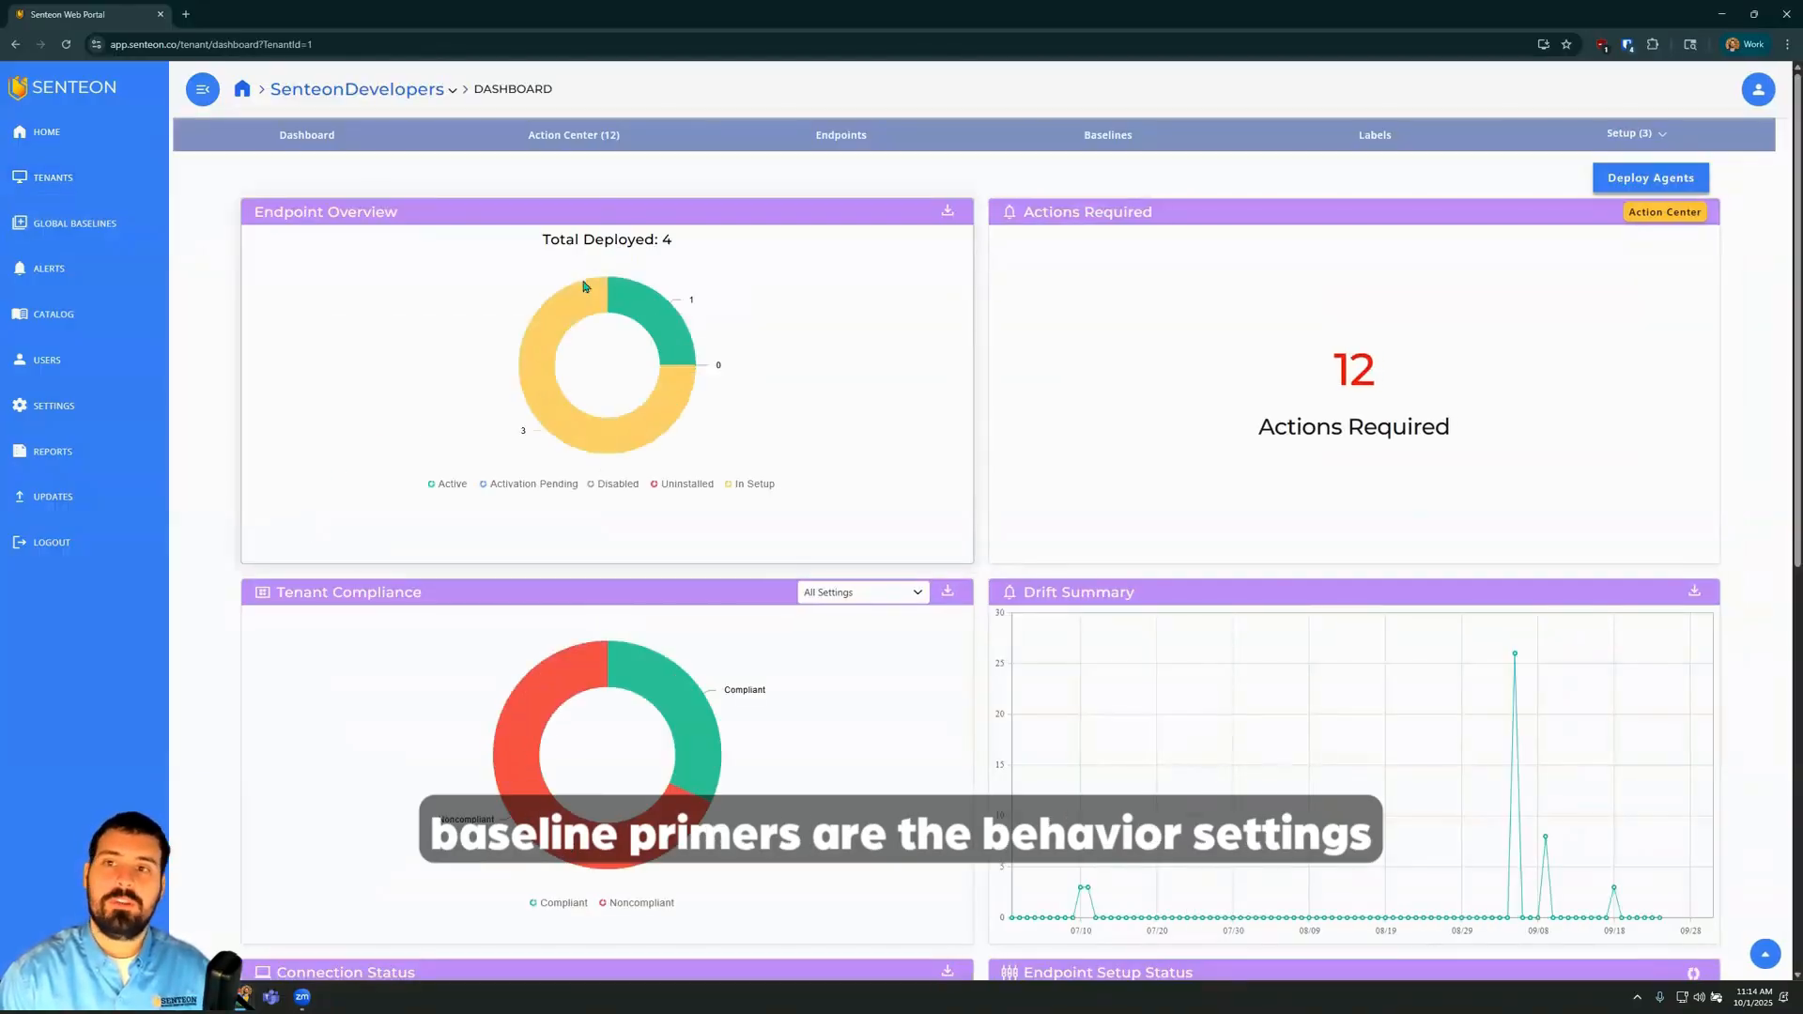
Open the baseline finalization page from demo-agent-2's alarm in the tenant's Action Center.
click(625, 148)
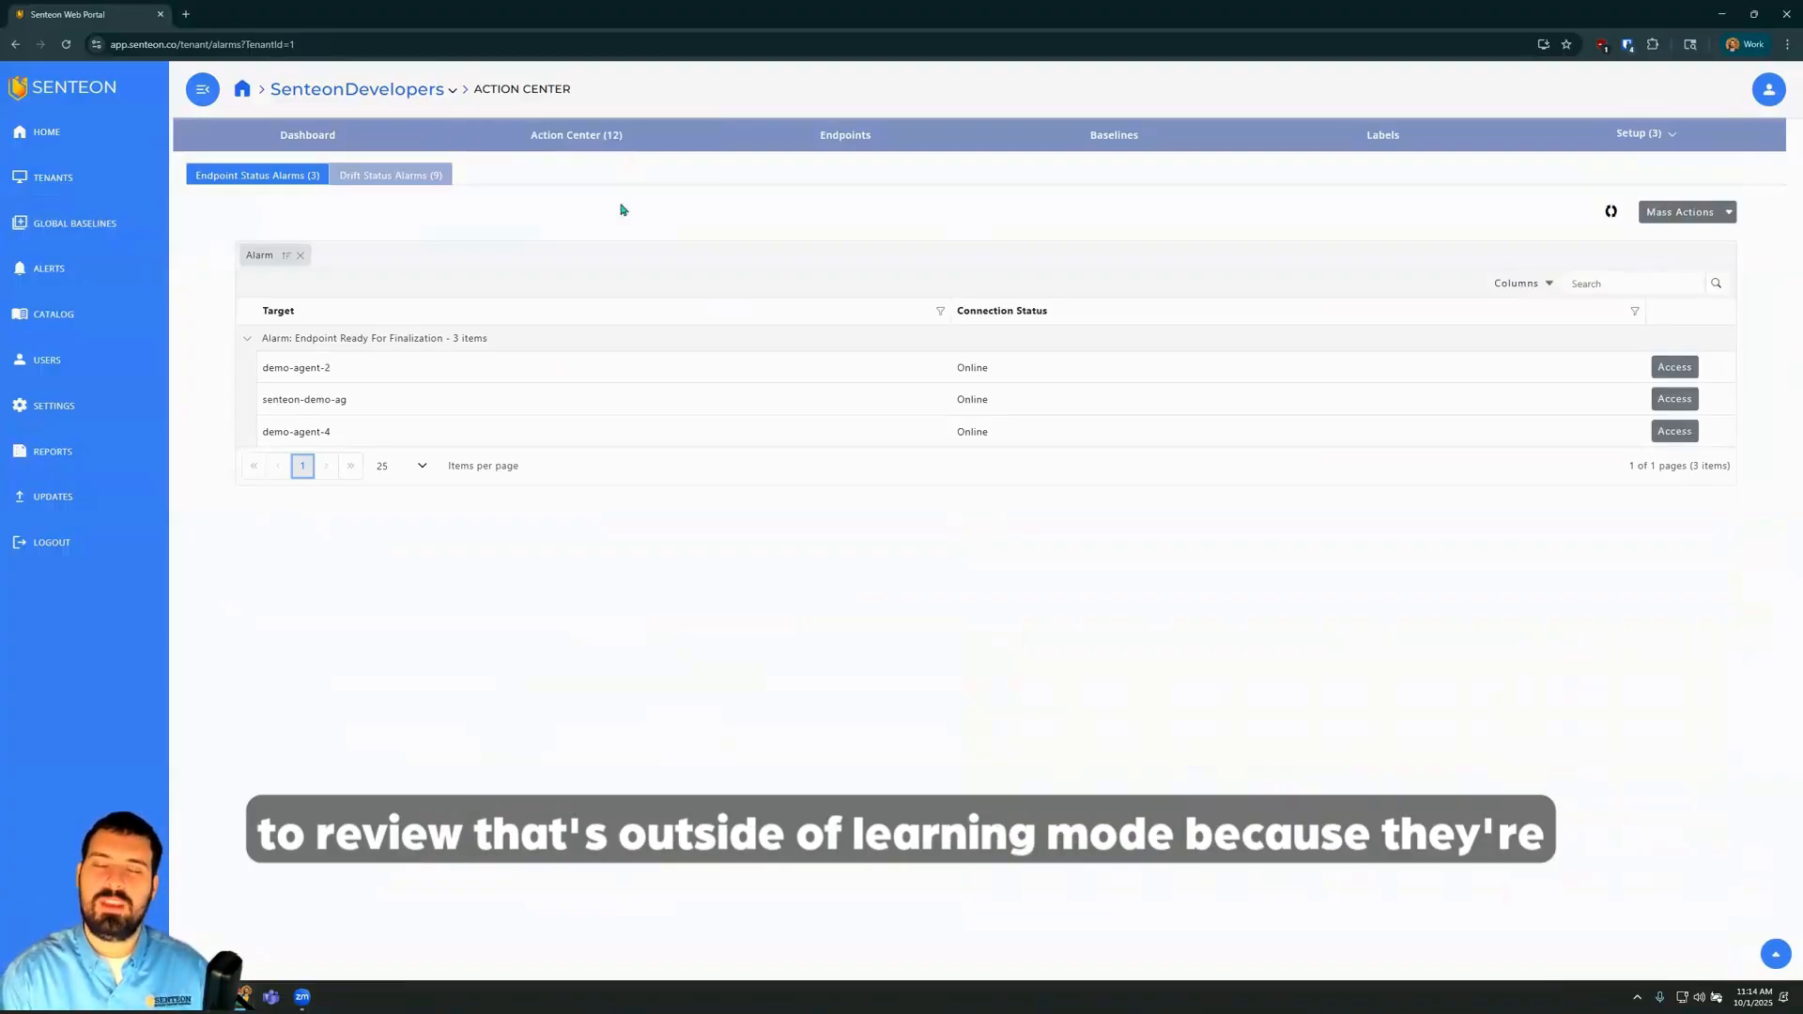
click(1670, 368)
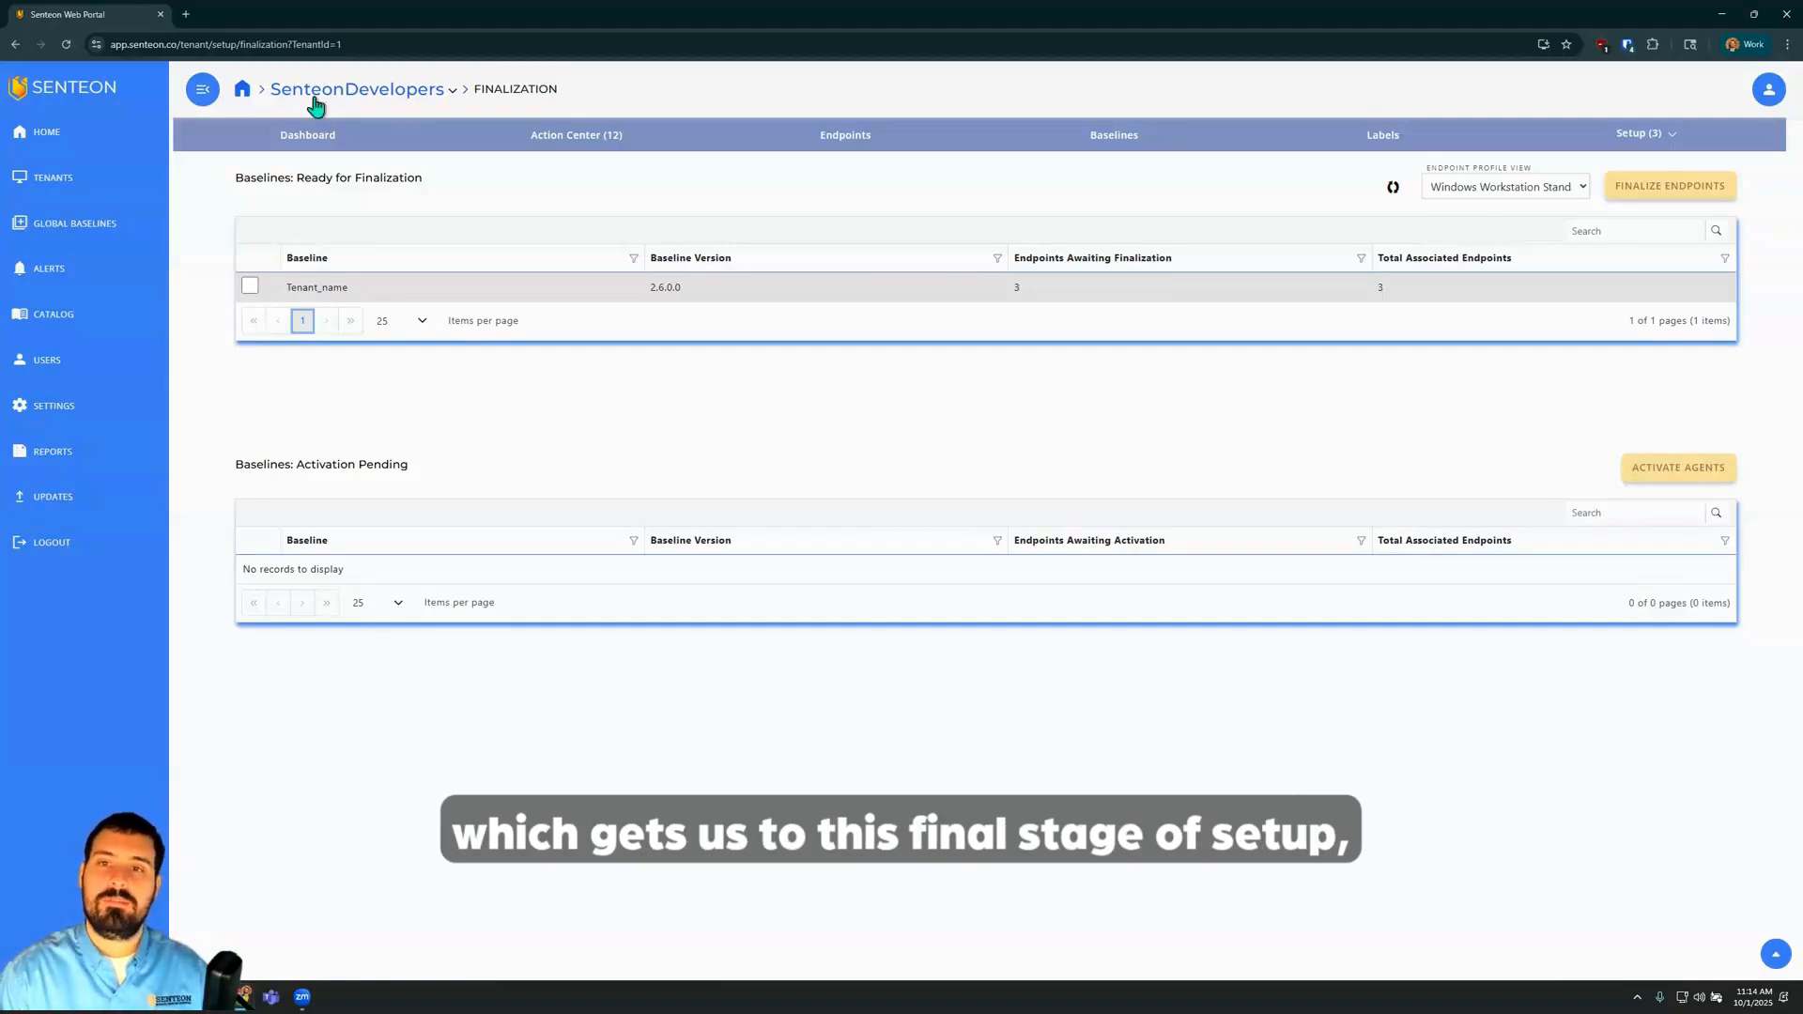
drag(354, 177, 449, 194)
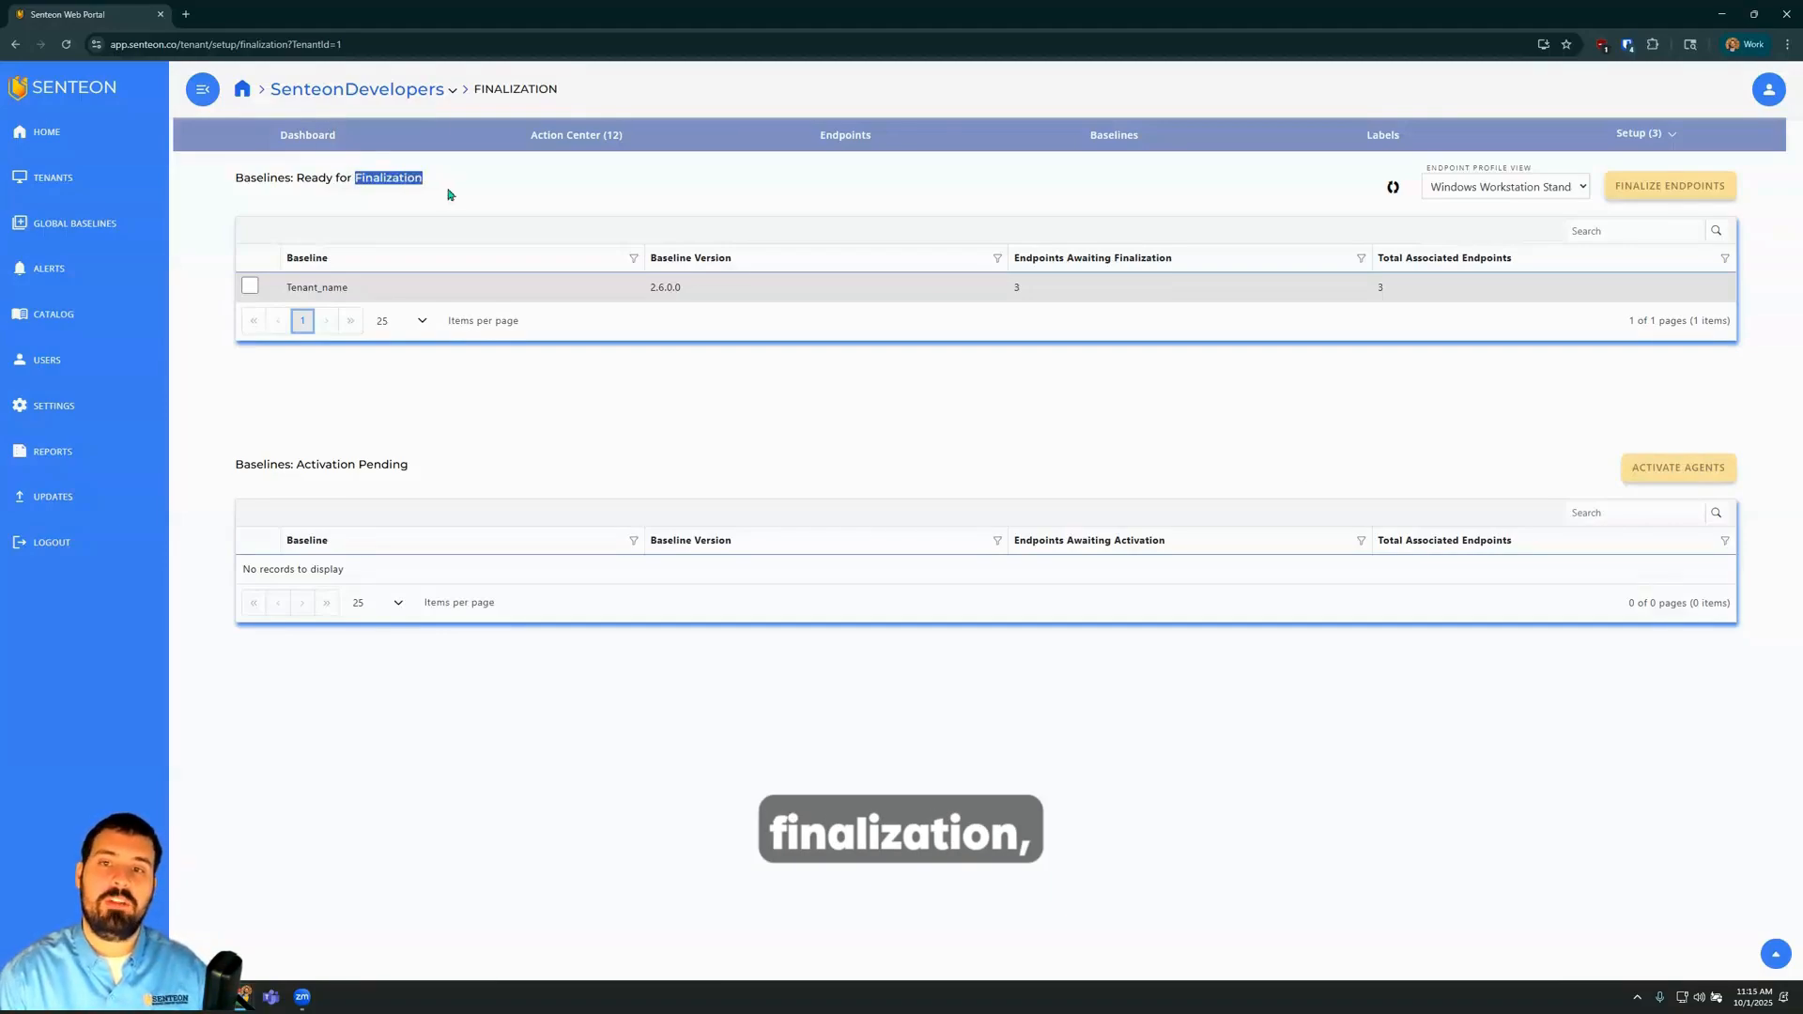
click(448, 194)
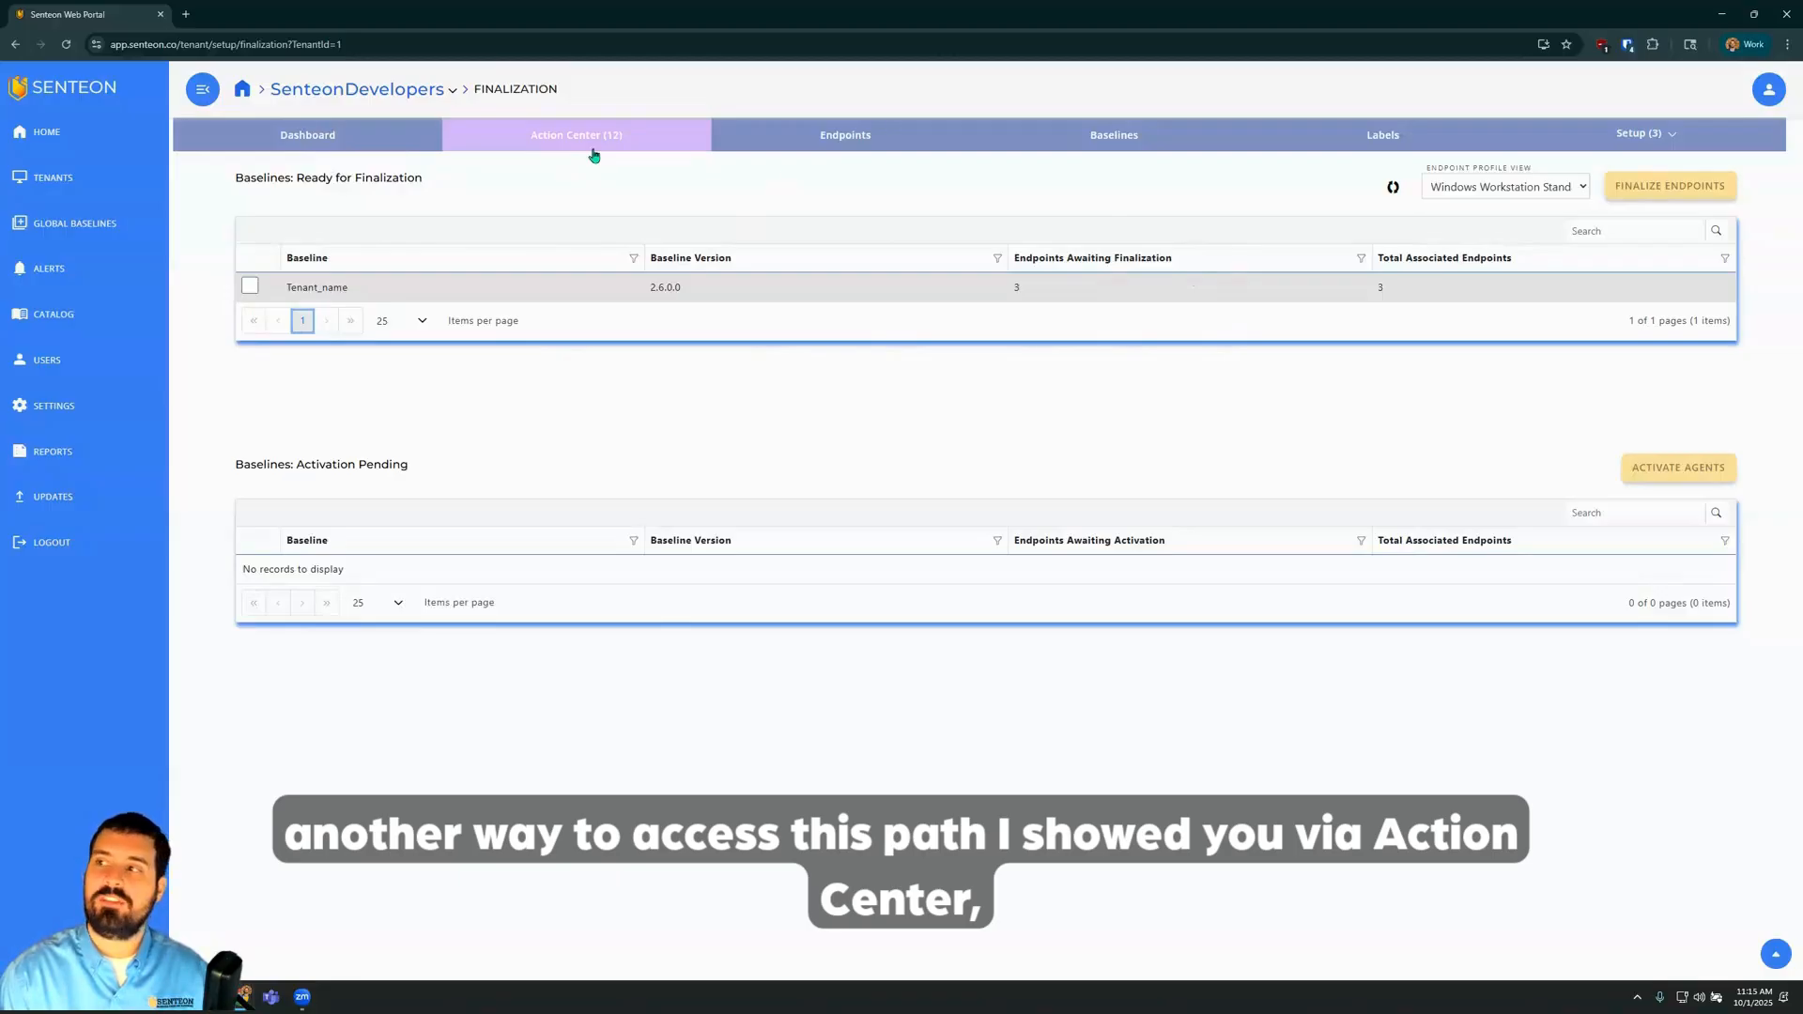
Start finalizing the endpoints of the Tenant_name baseline and review the setting categories in its setup hub.
mouse_move(1657, 149)
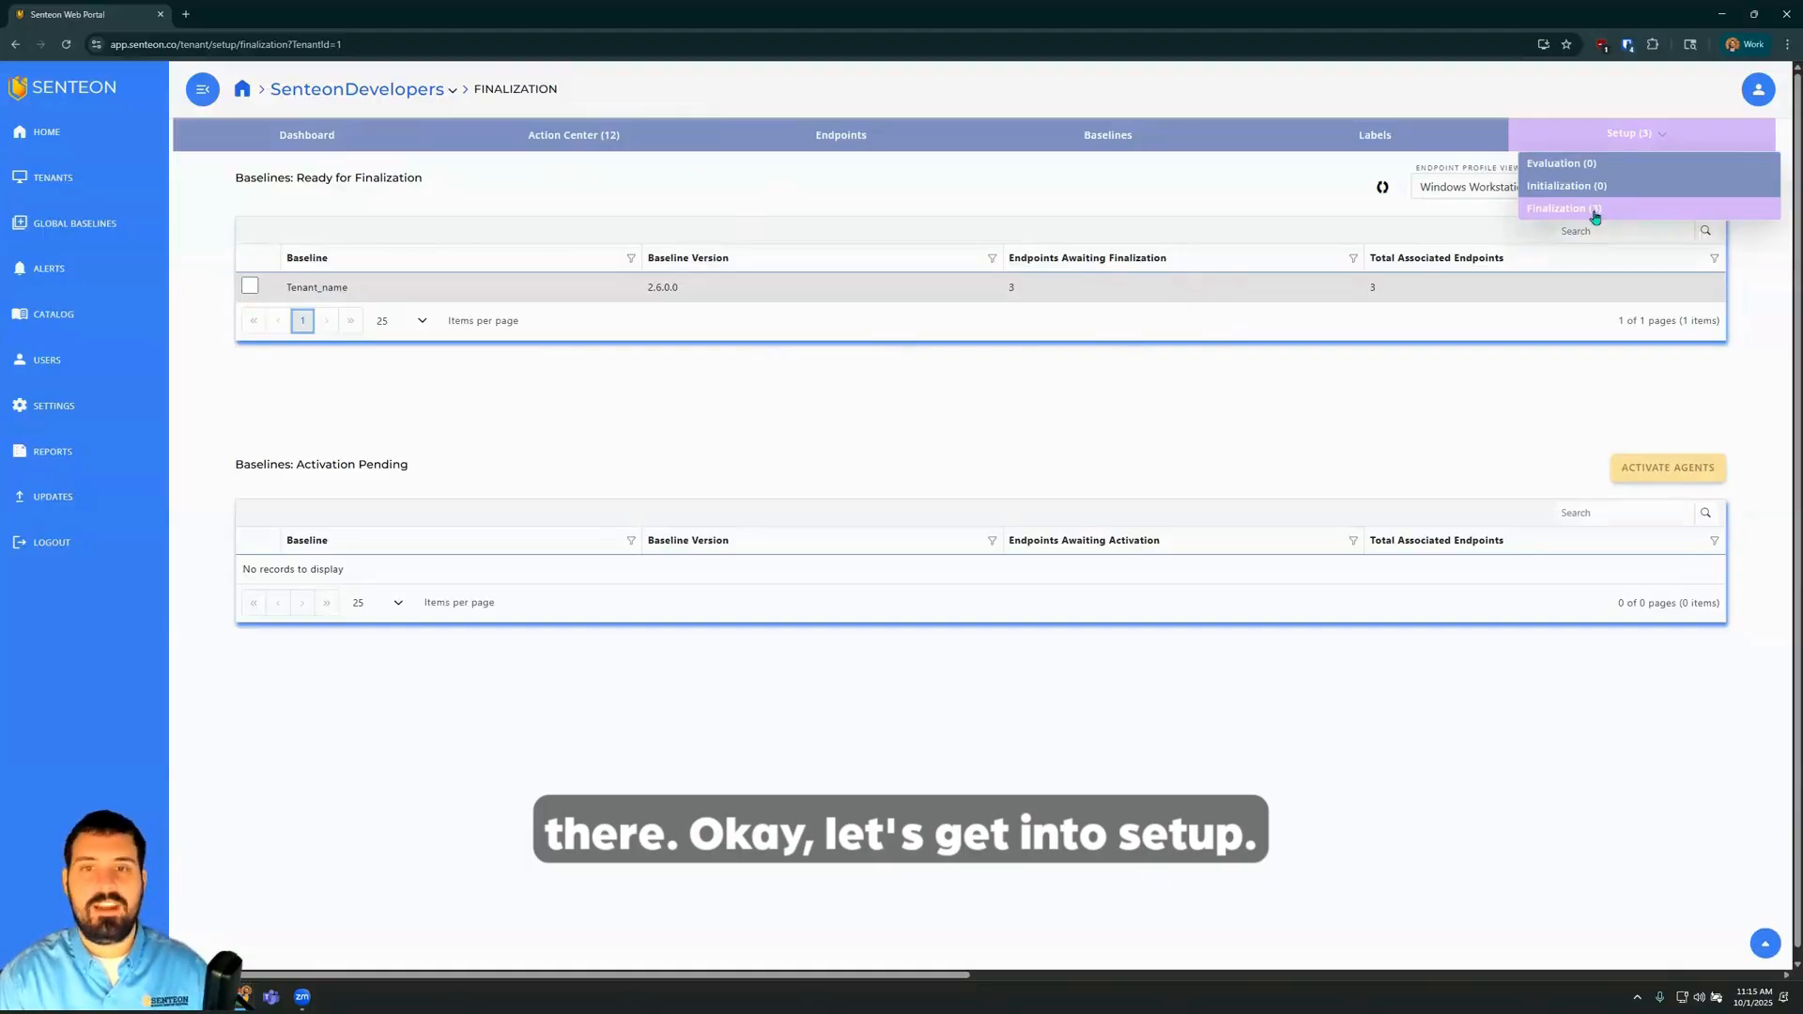
click(249, 284)
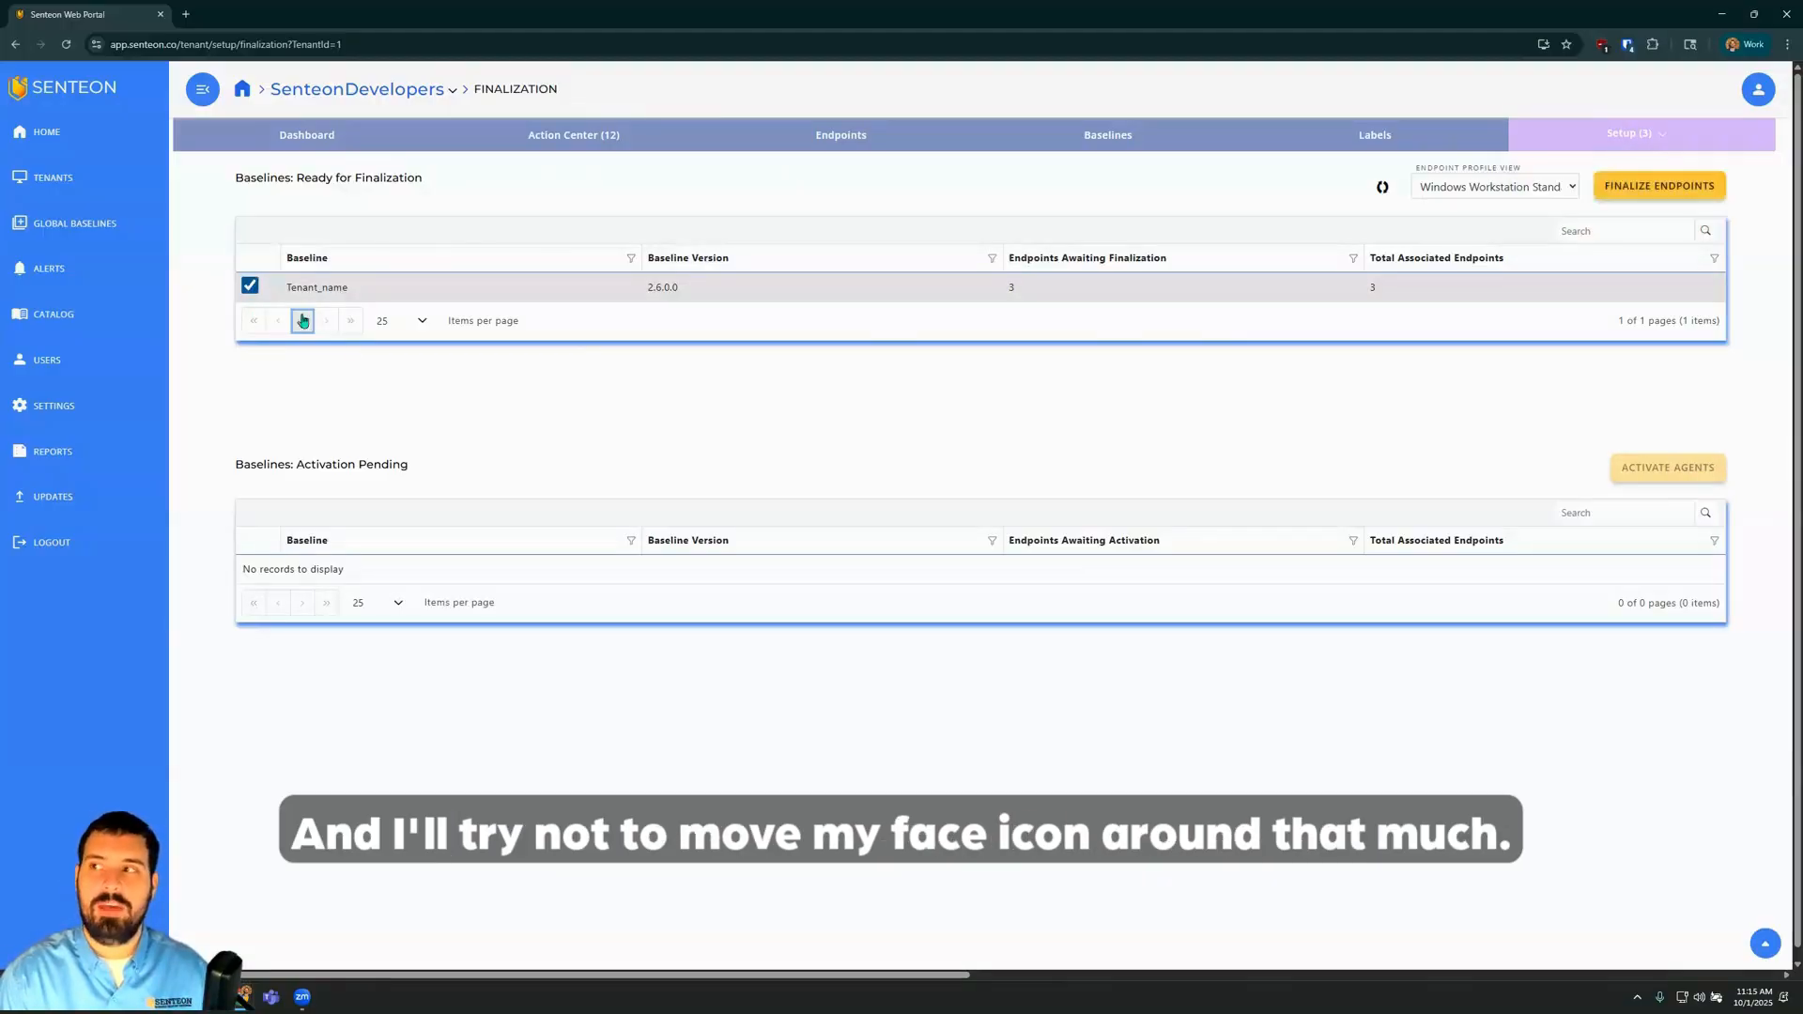
click(1662, 184)
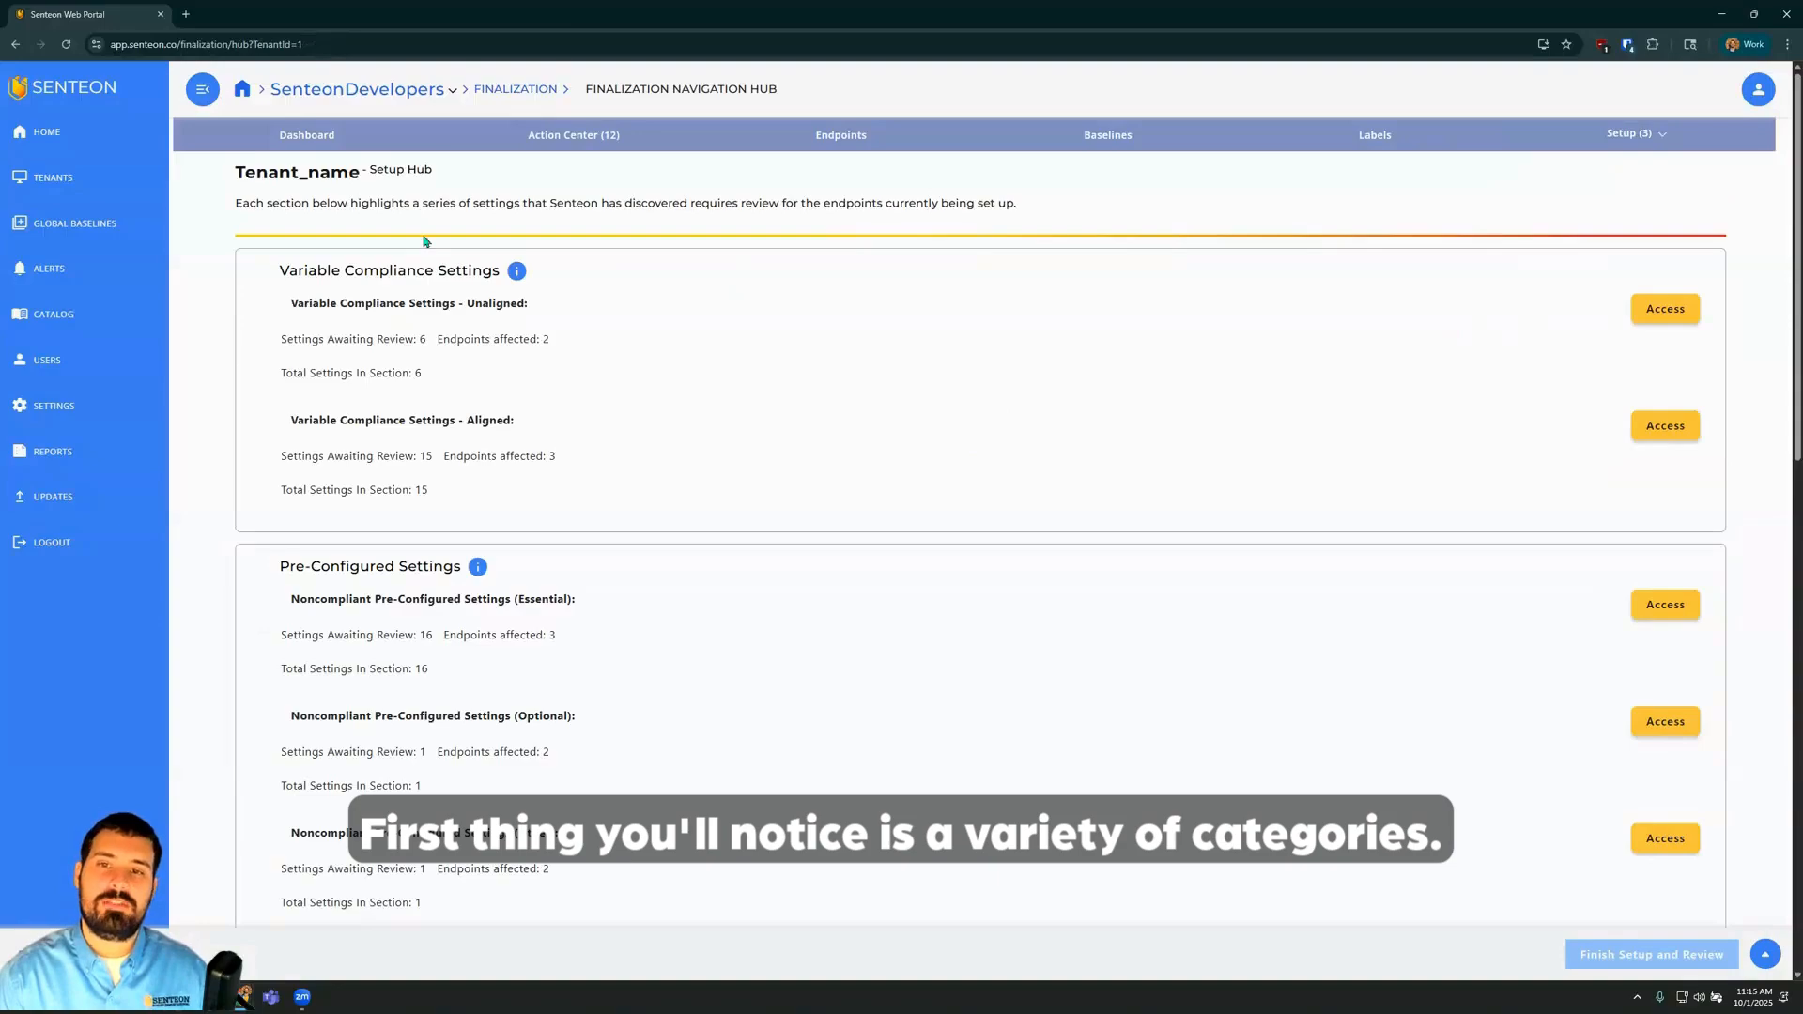
scroll(432, 254, down, 13)
scroll(483, 350, up, 6)
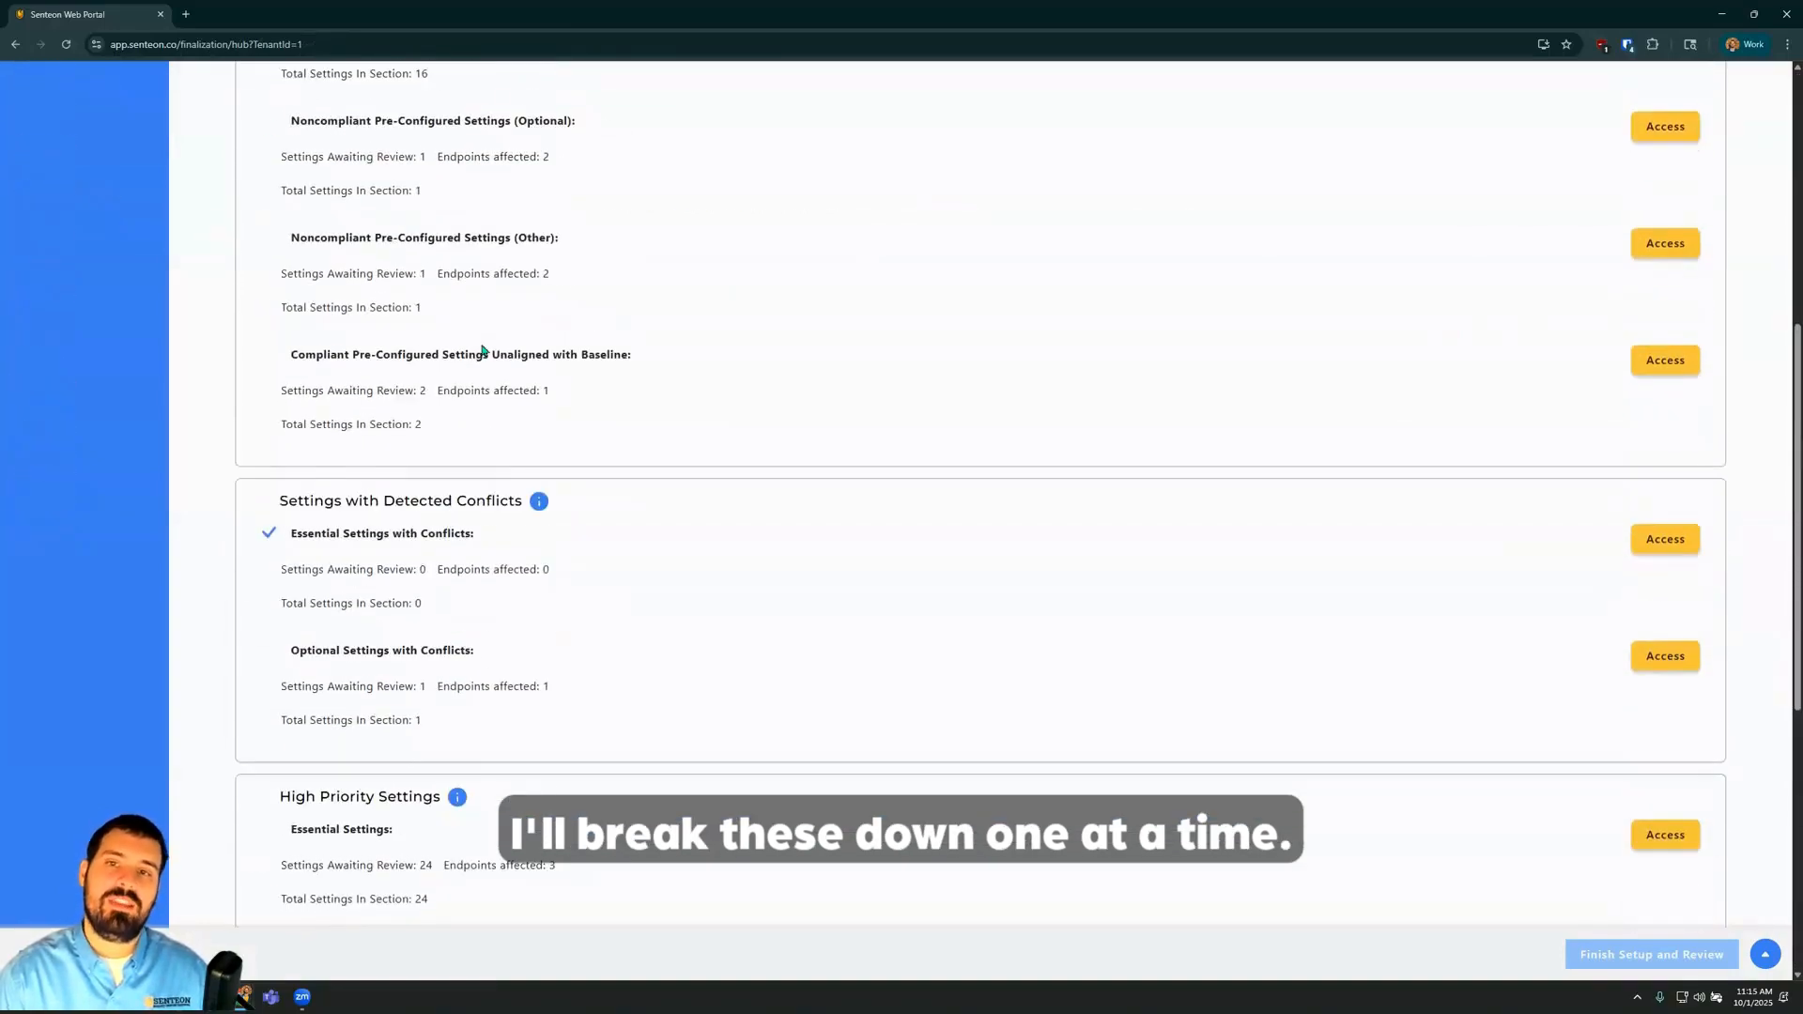
scroll(482, 350, up, 7)
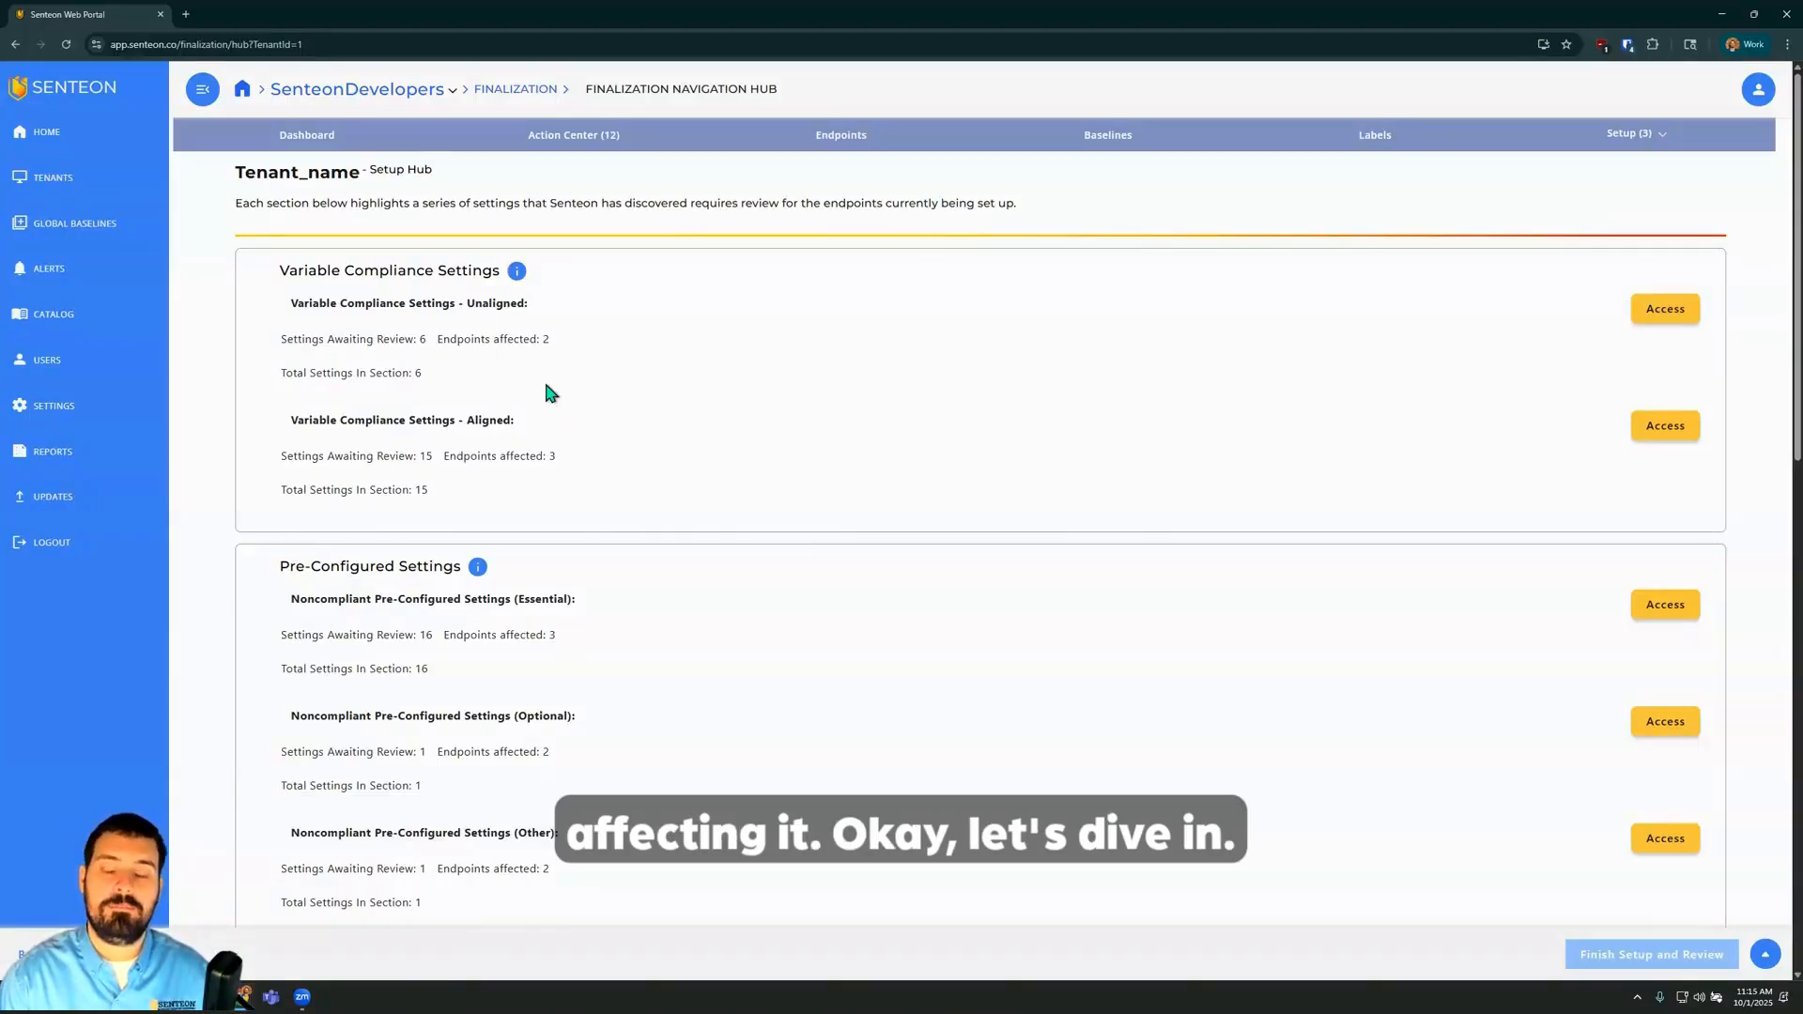
In Variable Compliance Settings - Unaligned, set every setting except LxssManager to Current Endpoint.
click(1667, 306)
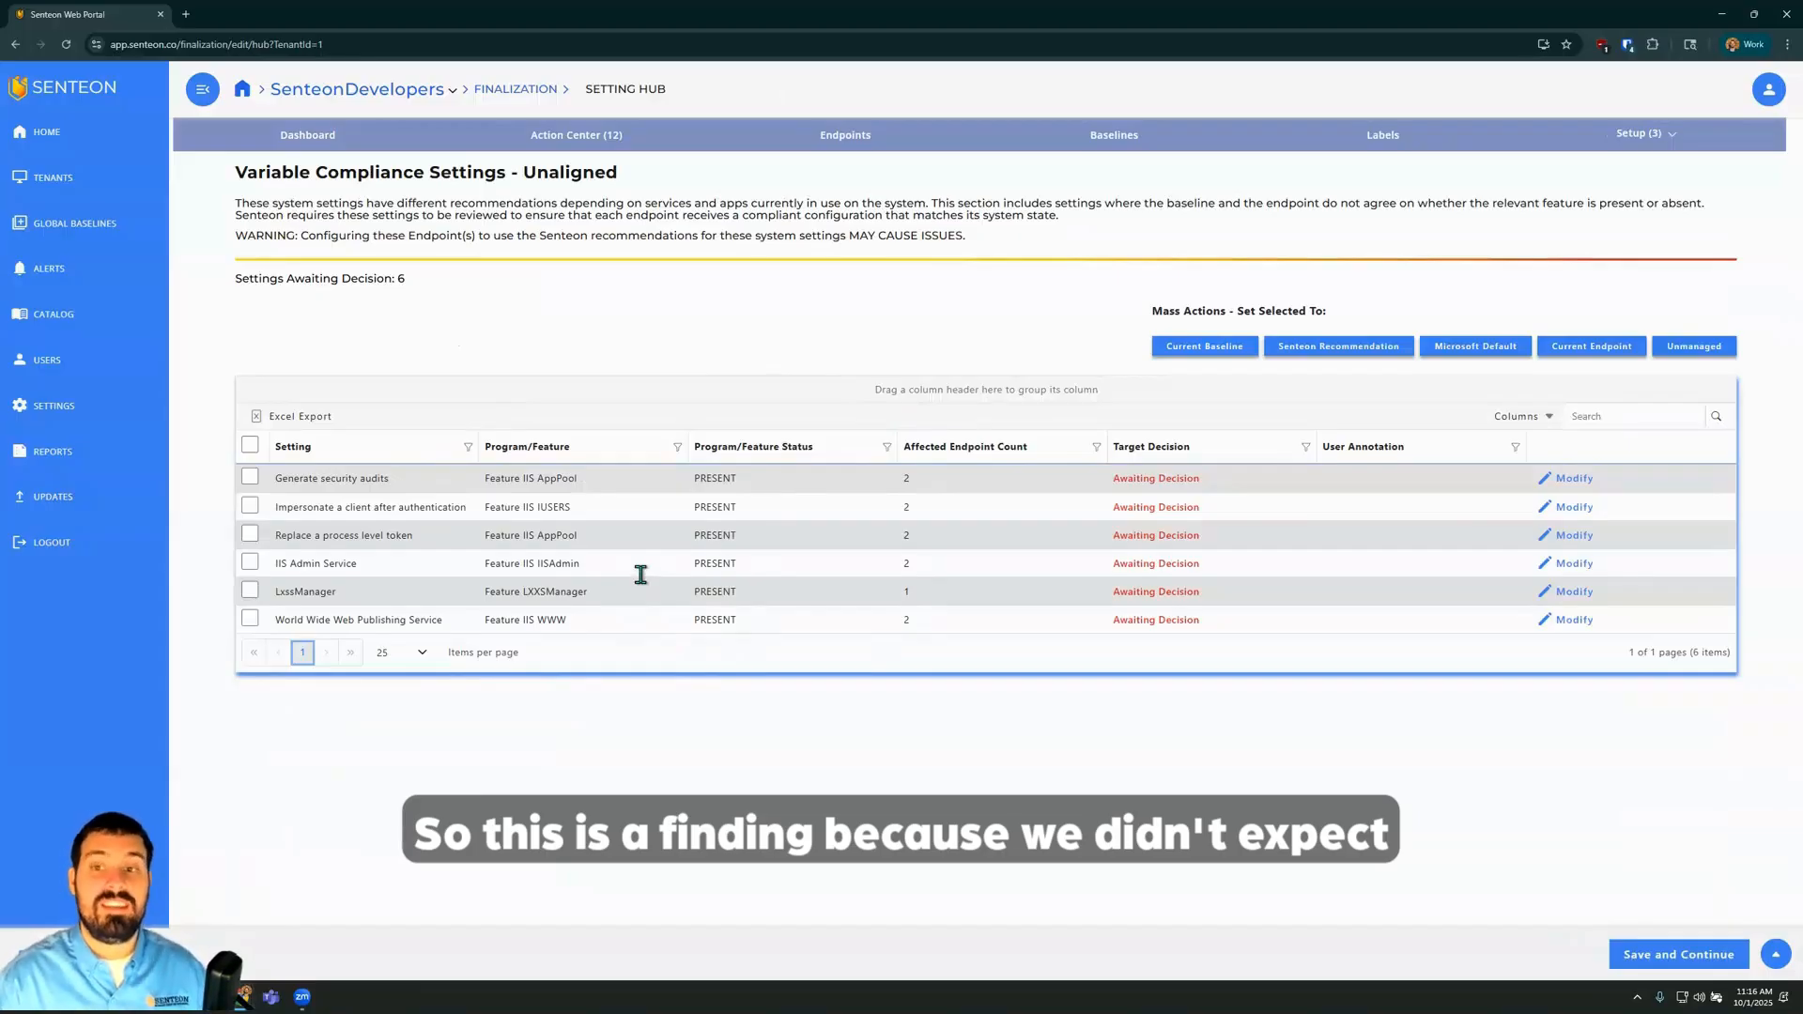
click(250, 444)
click(250, 590)
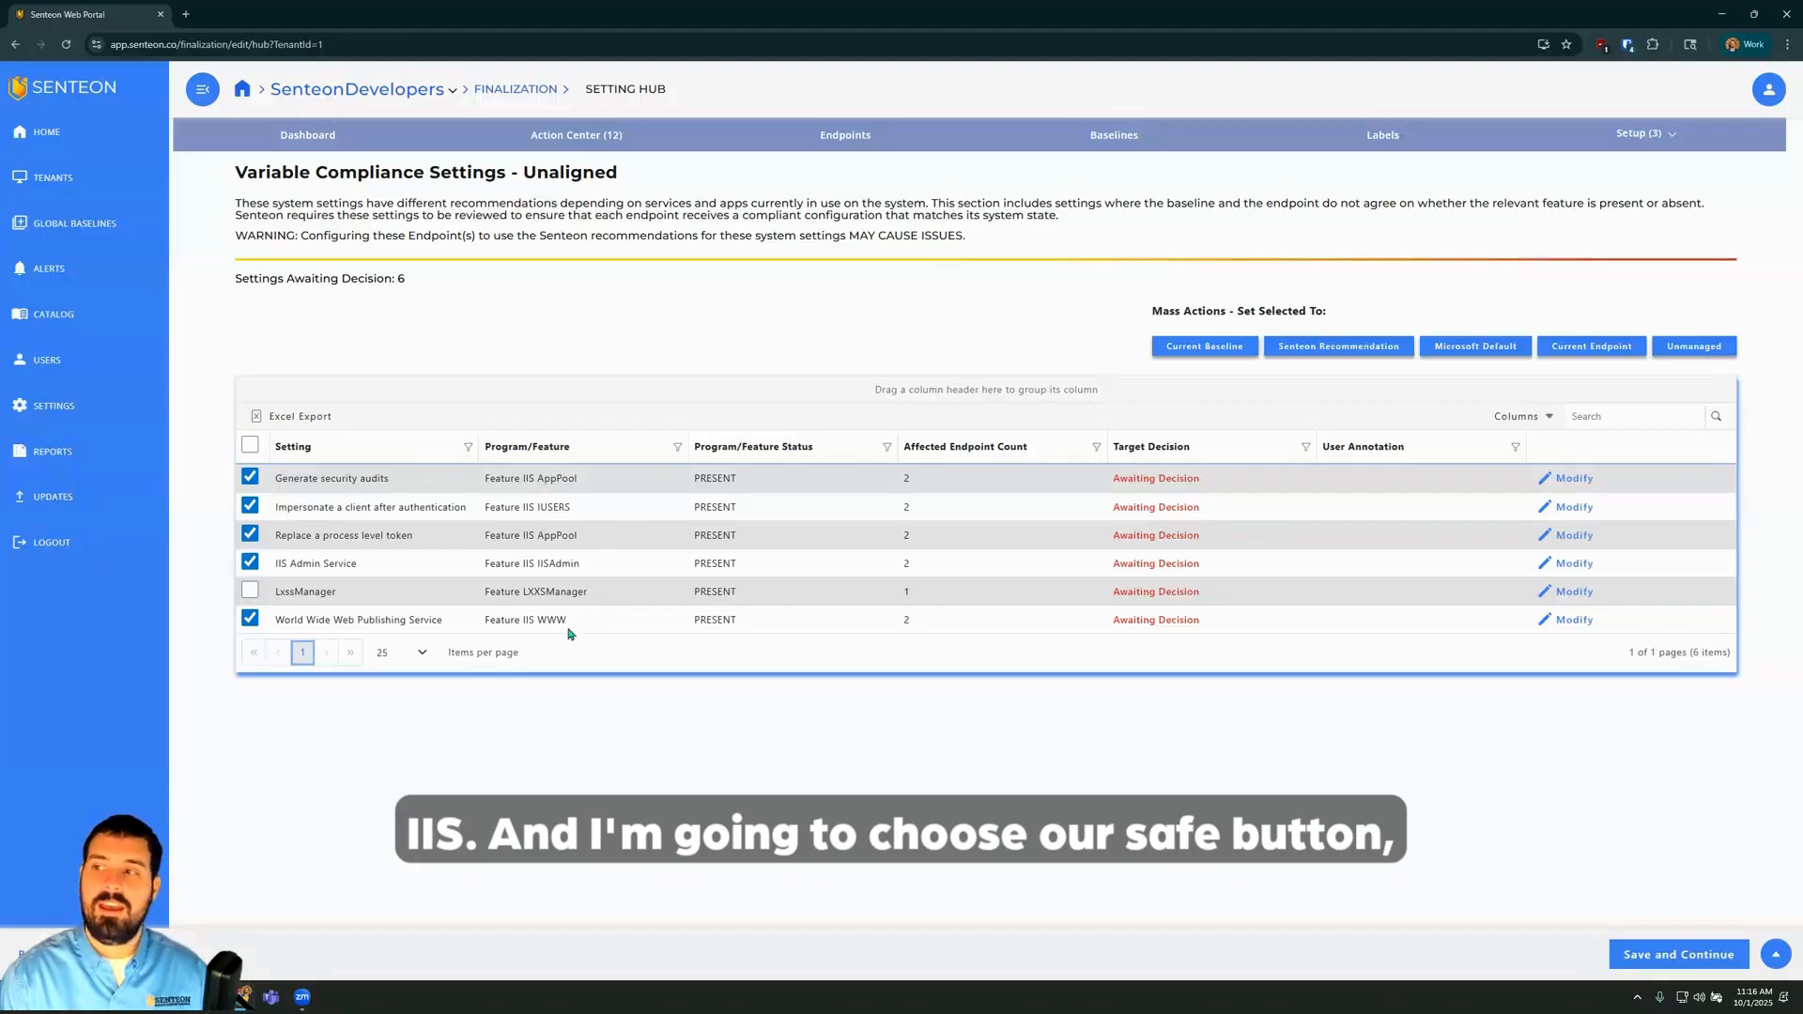
click(1579, 350)
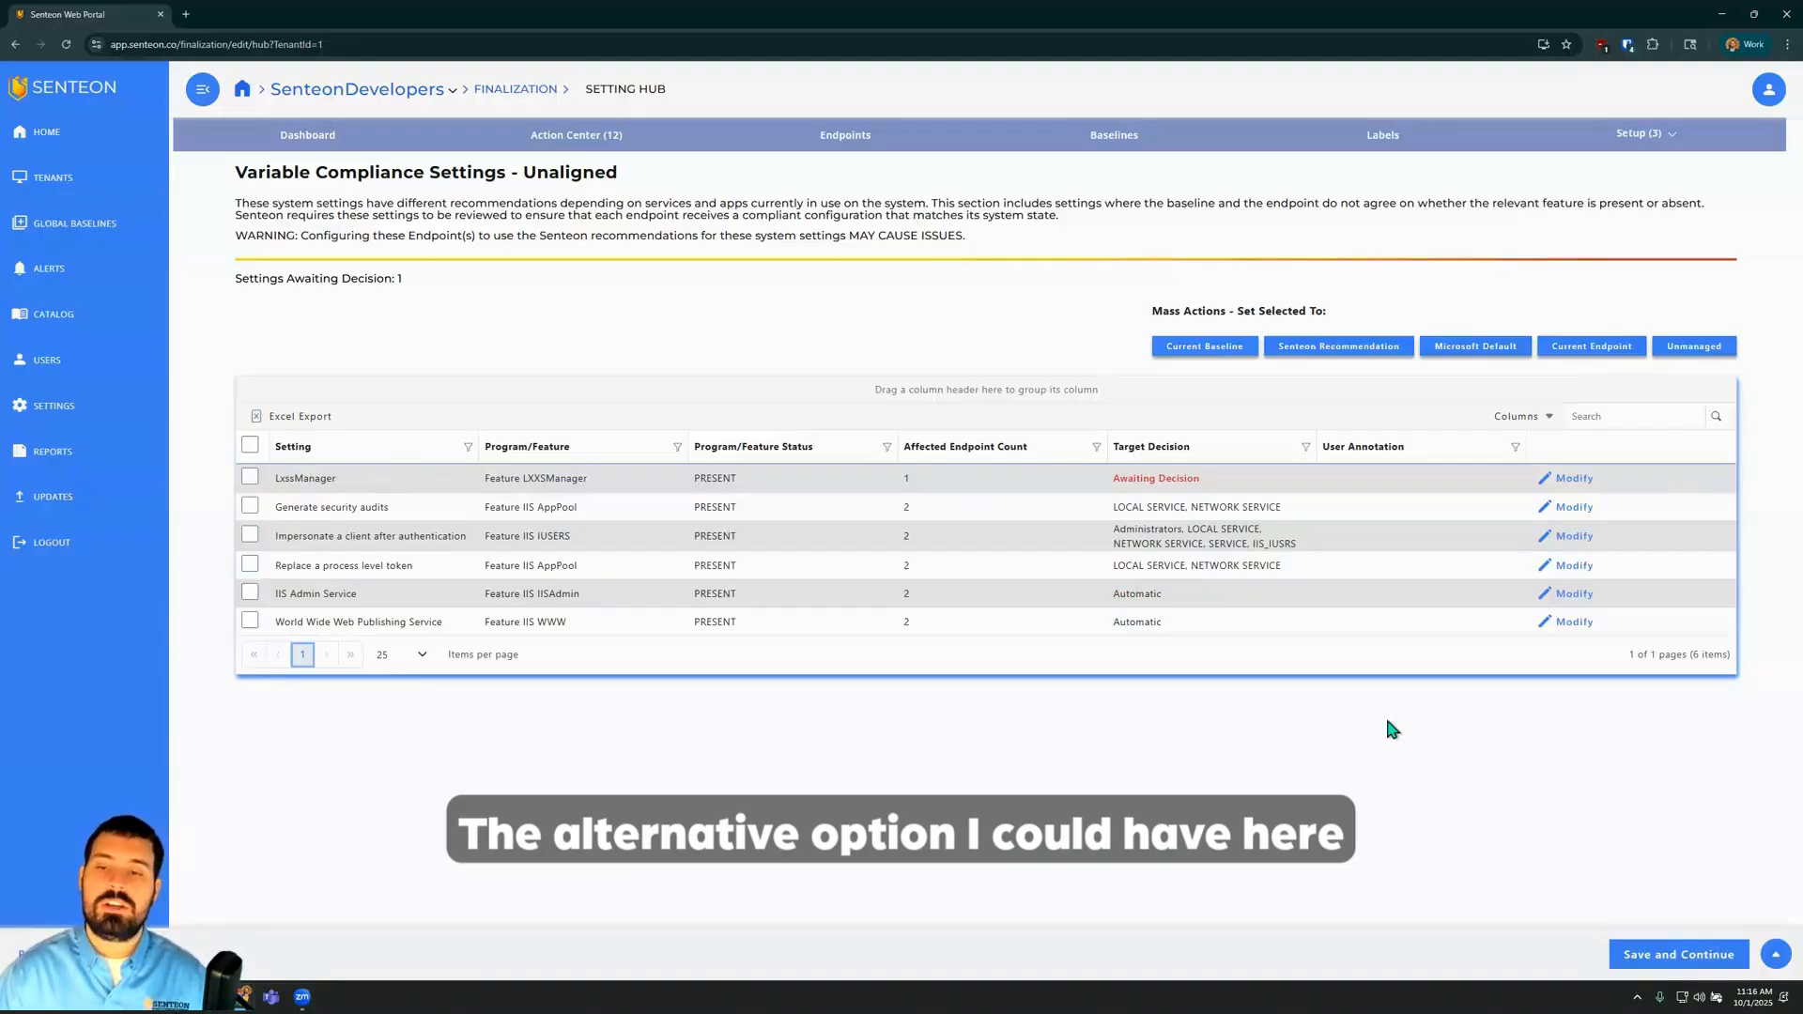
Set all five IIS-related settings to Unmanaged, leaving out LxssManager.
click(250, 444)
click(249, 478)
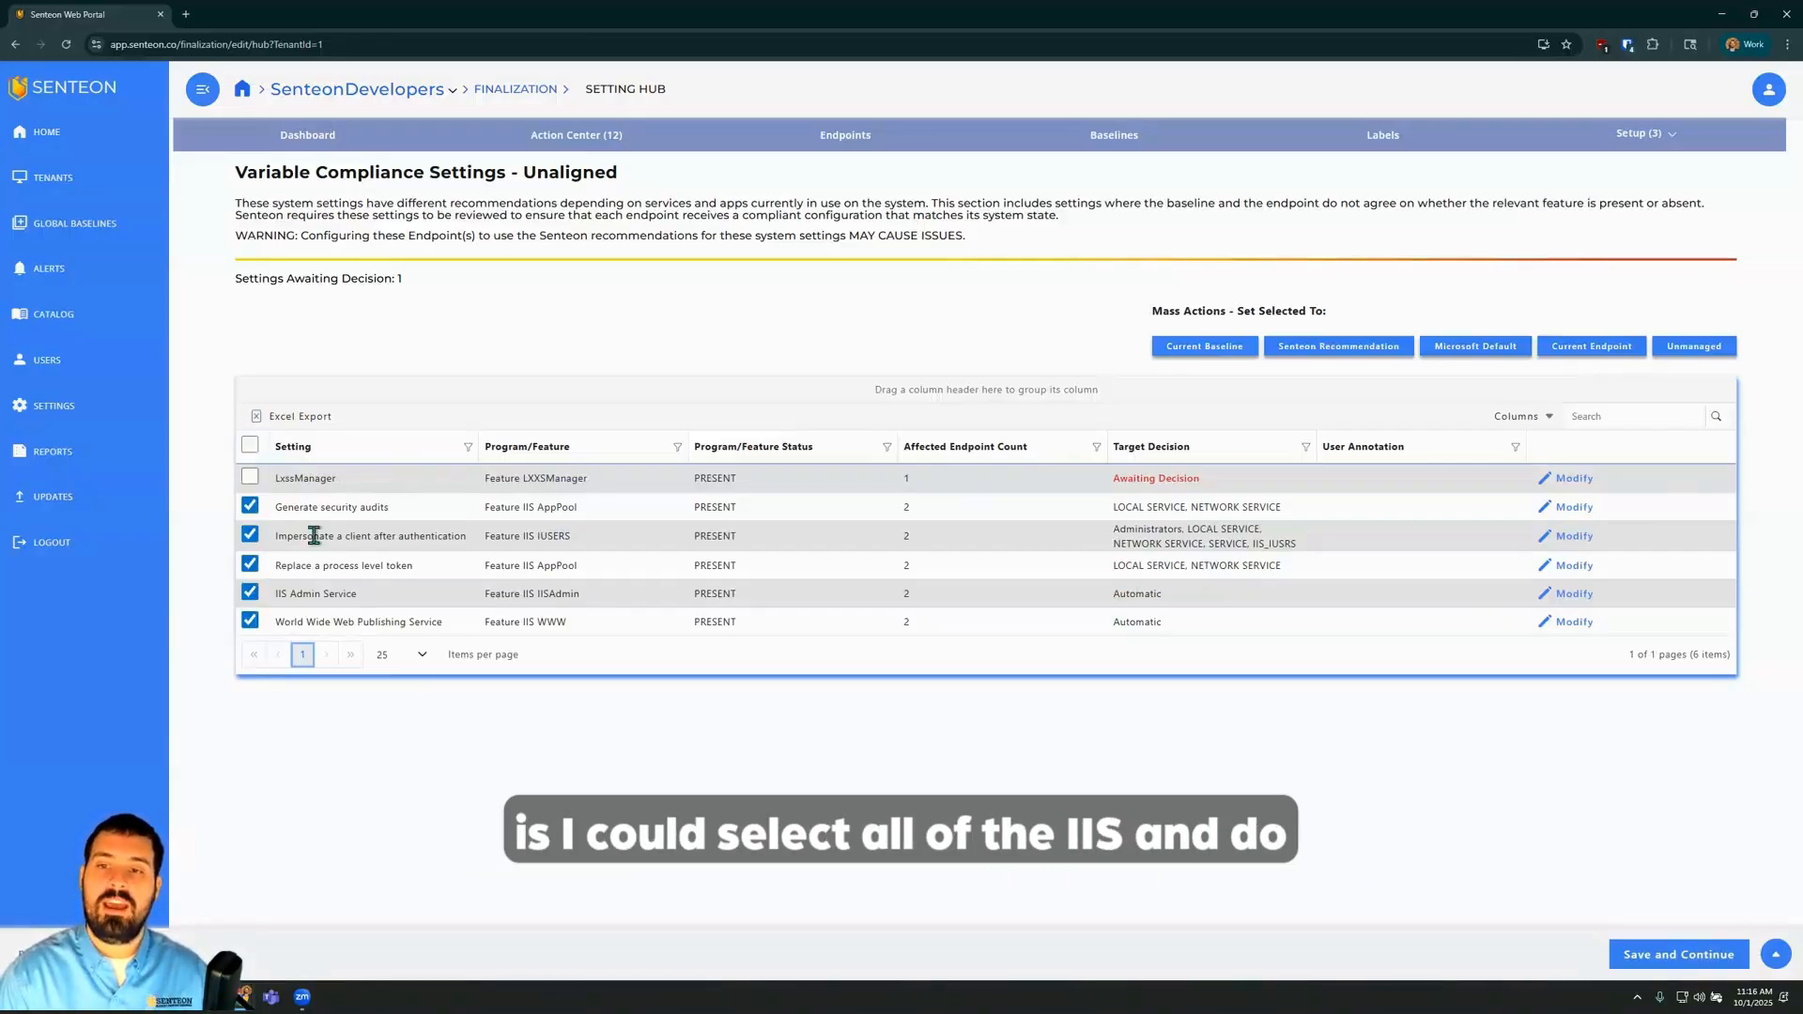
click(1725, 348)
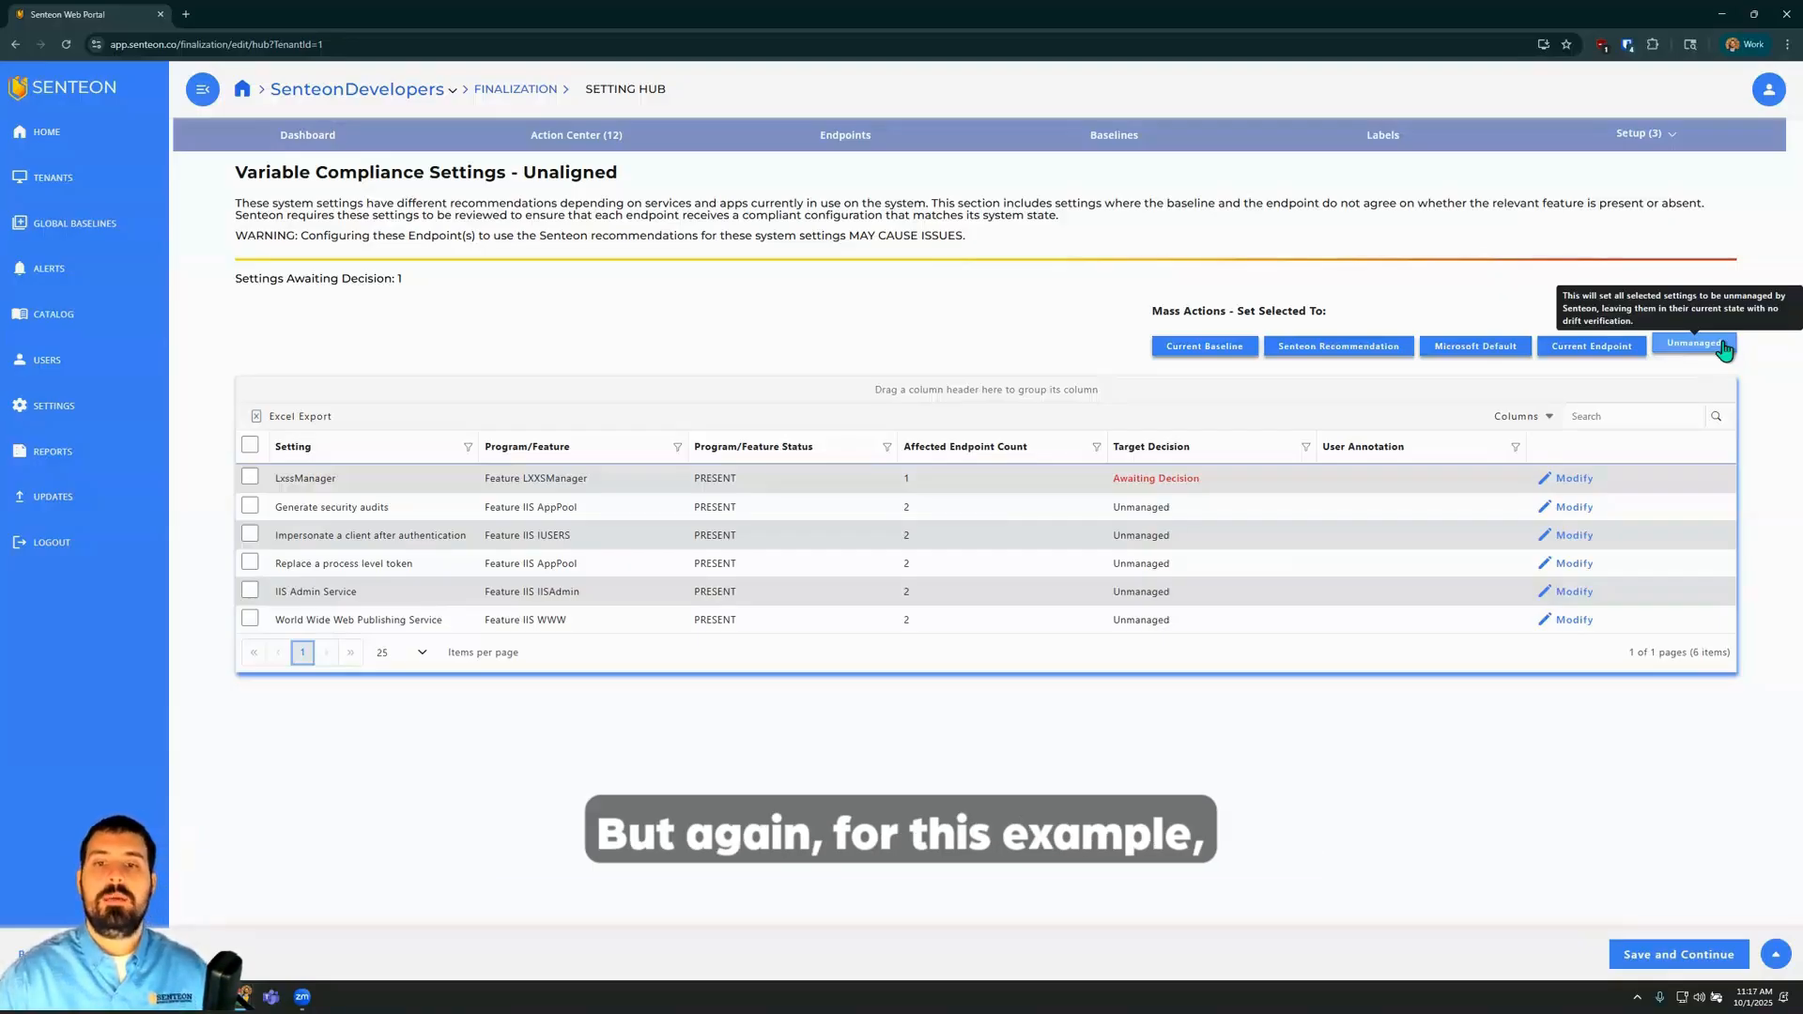
Set the five IIS-related settings back to Current Endpoint, excluding LxssManager.
click(250, 446)
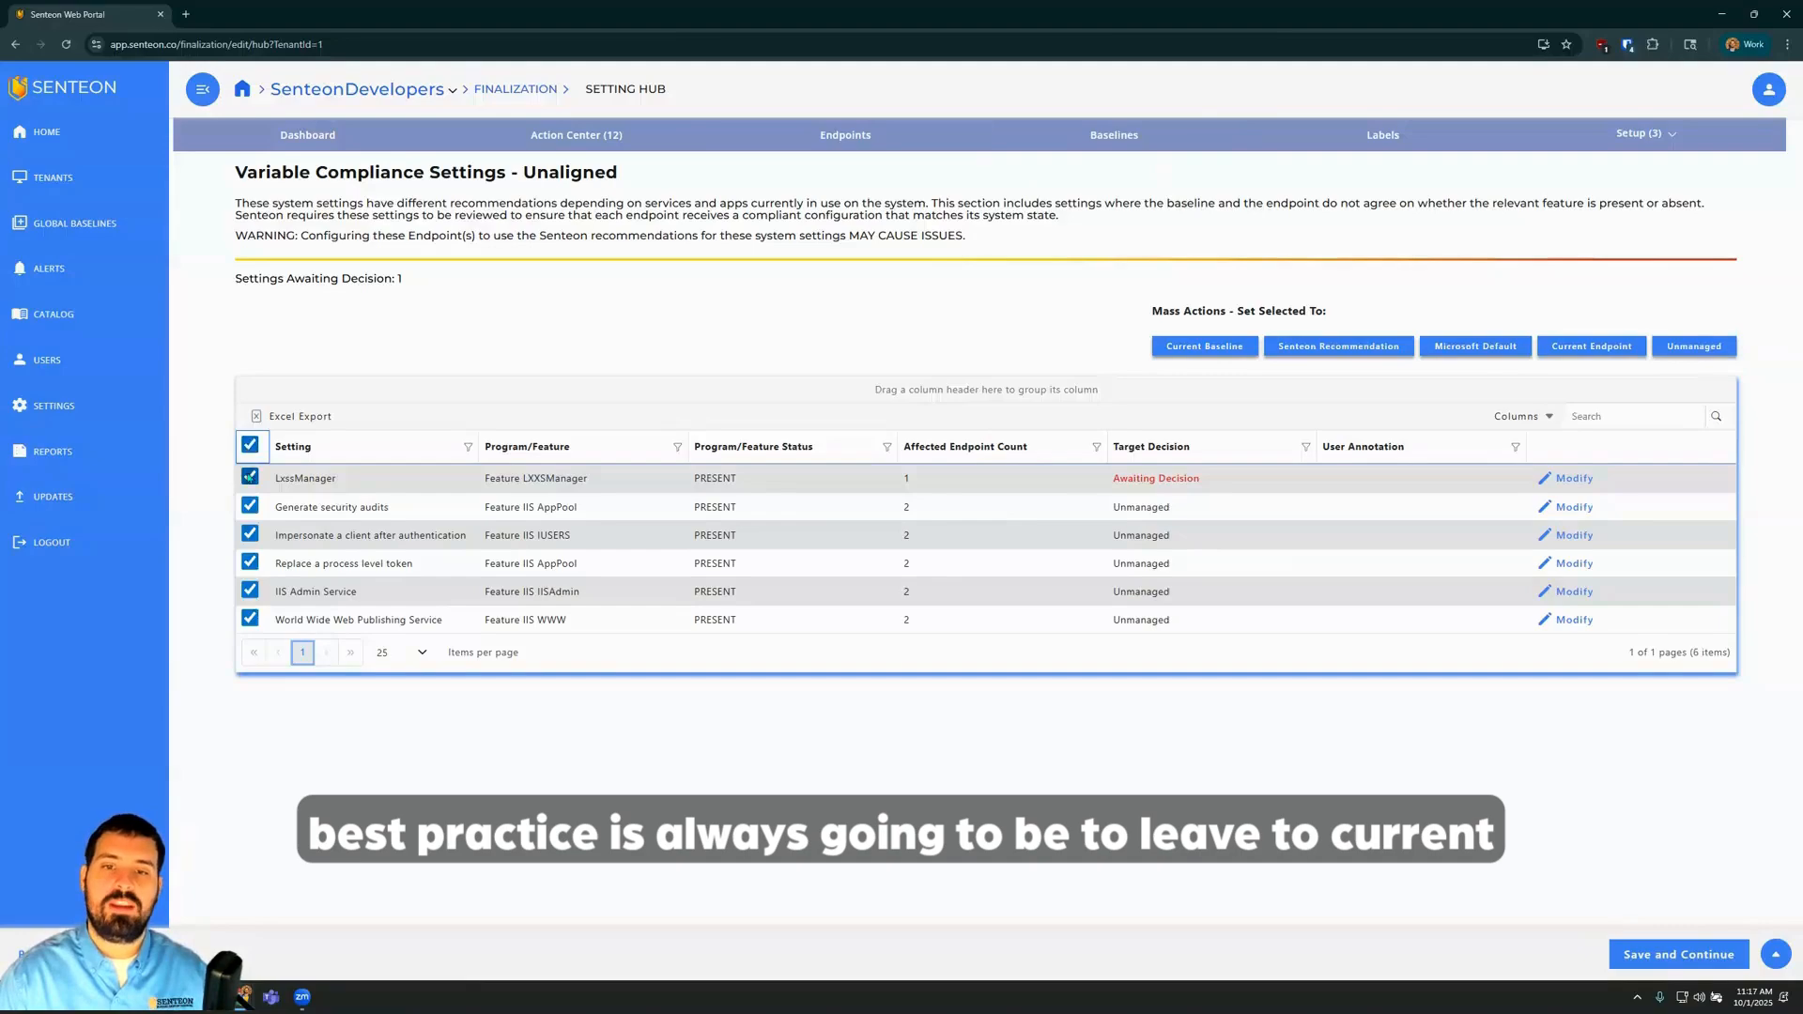
click(250, 477)
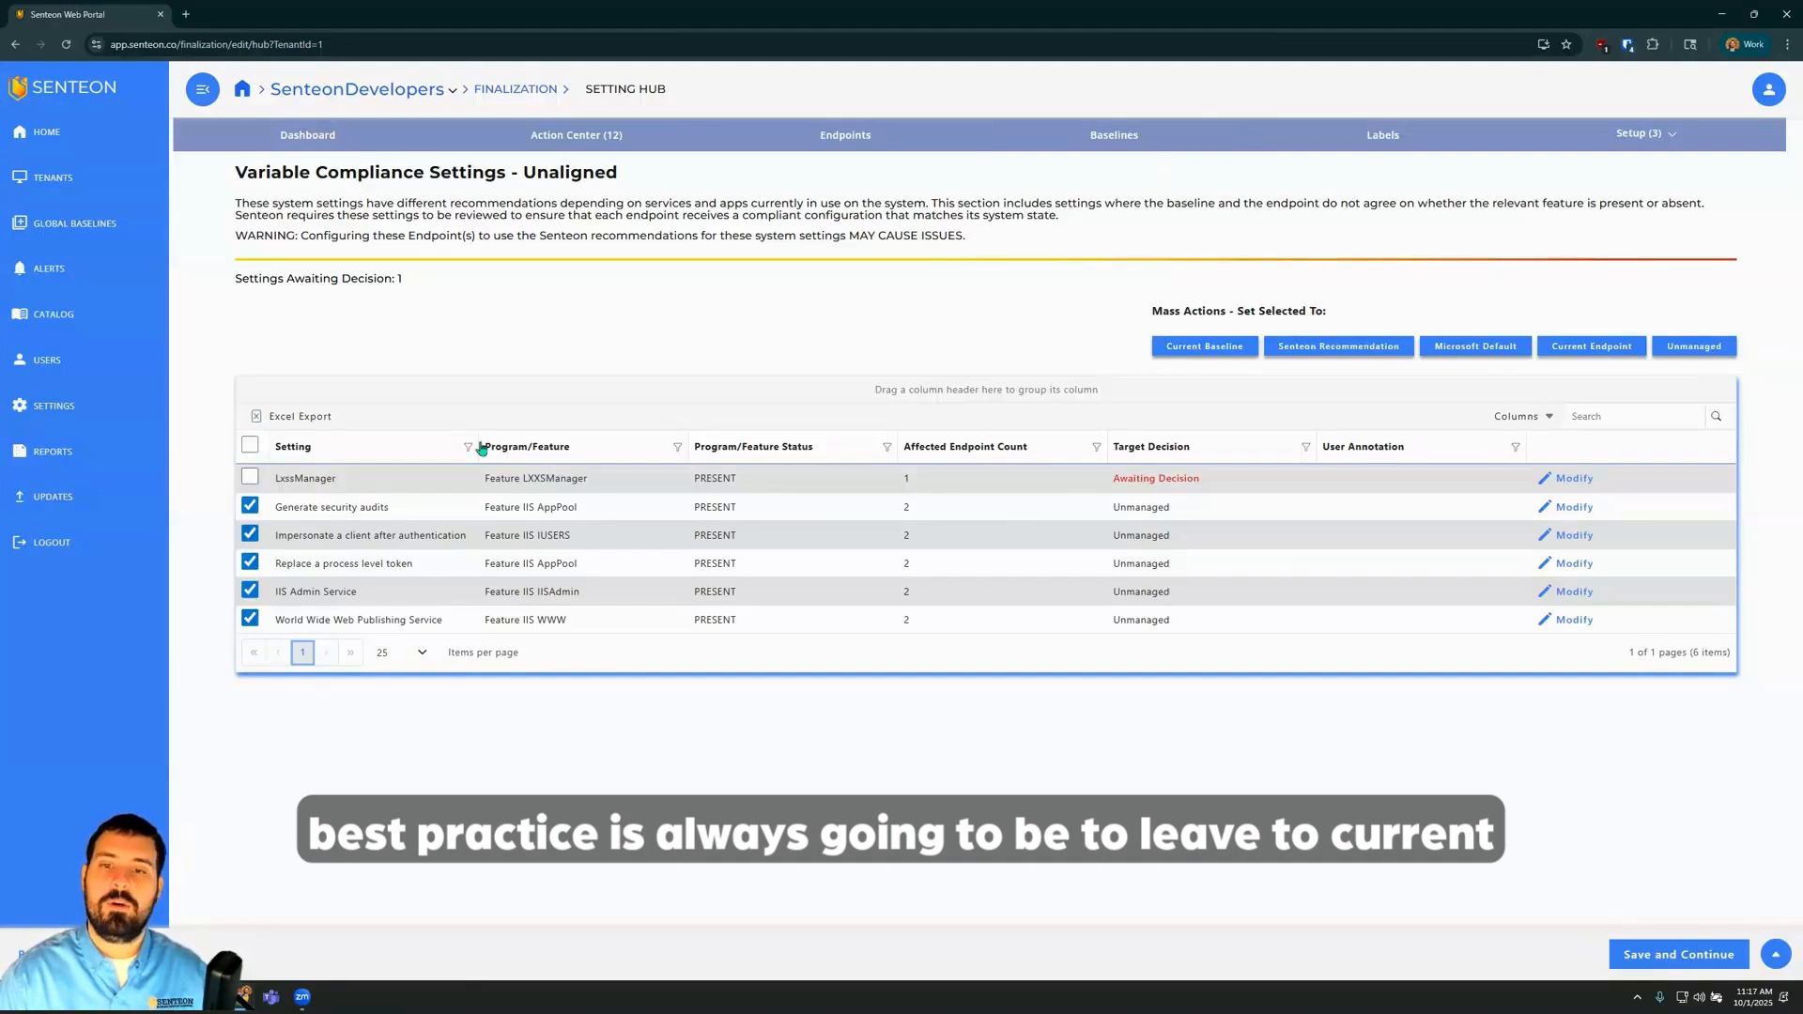
click(1576, 349)
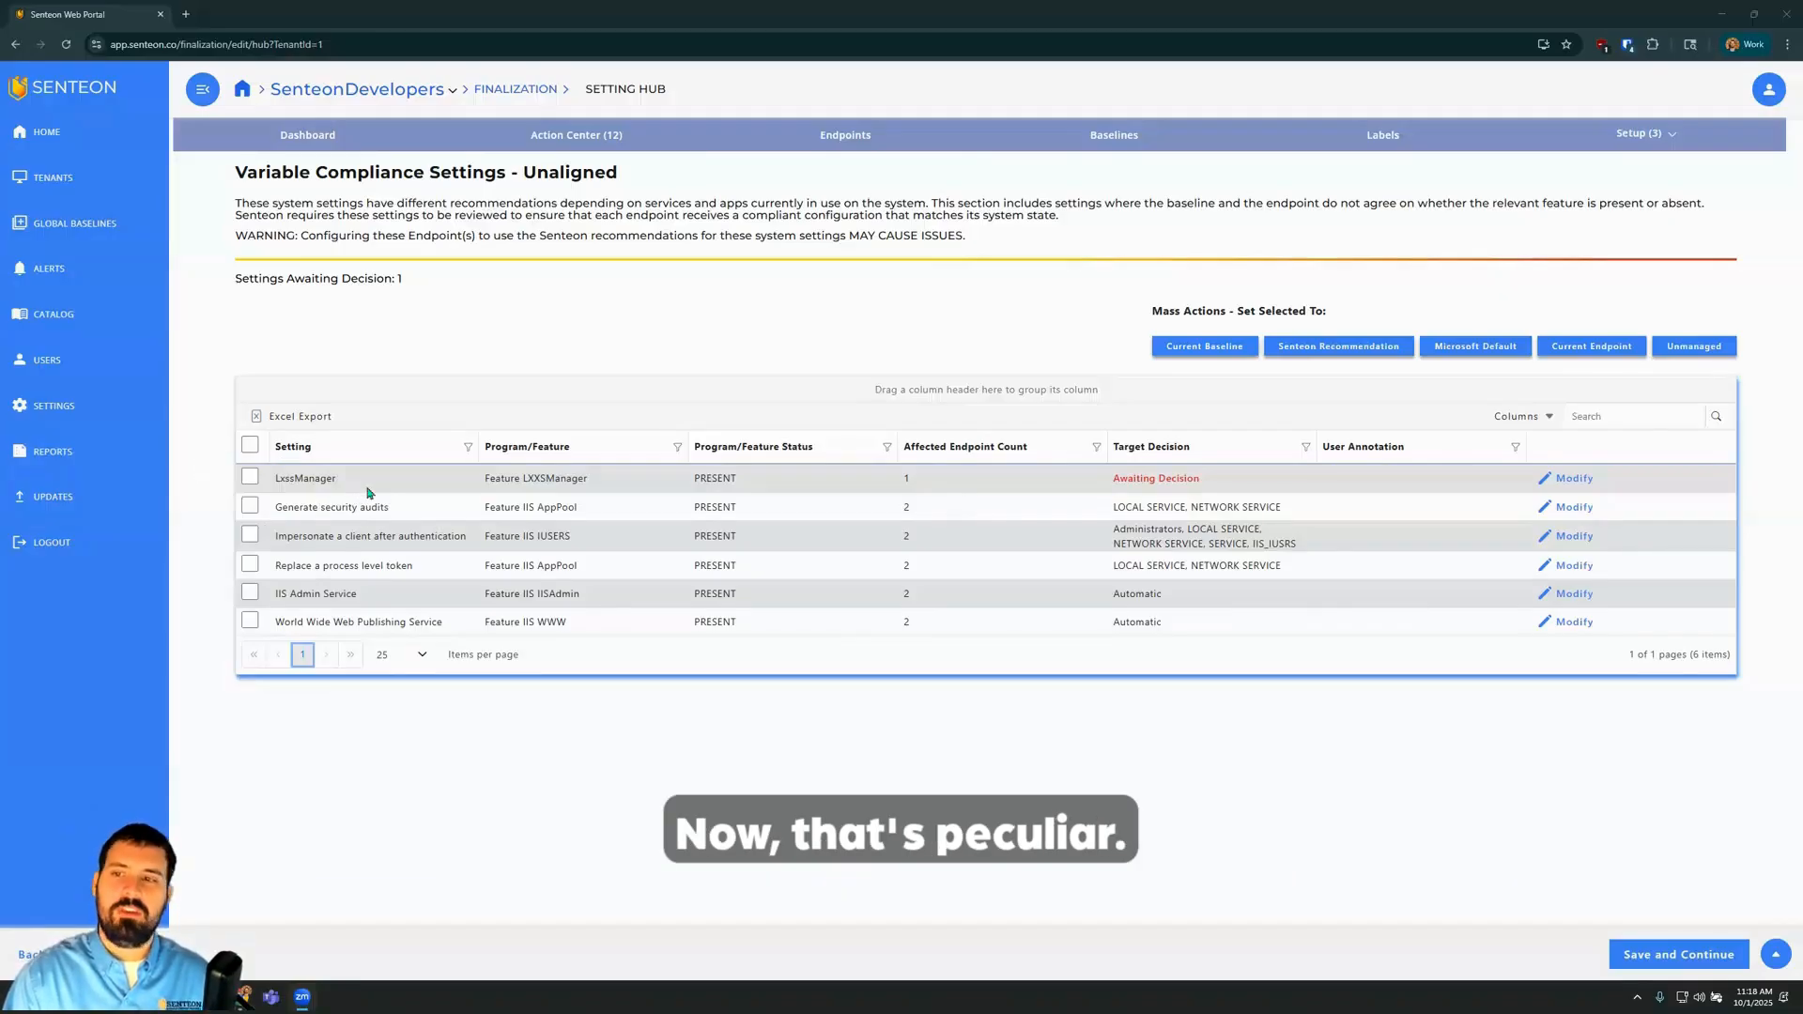
Modify LxssManager for the senteon-demo-ag endpoint so that Senteon manages it with the Manual option.
click(1568, 480)
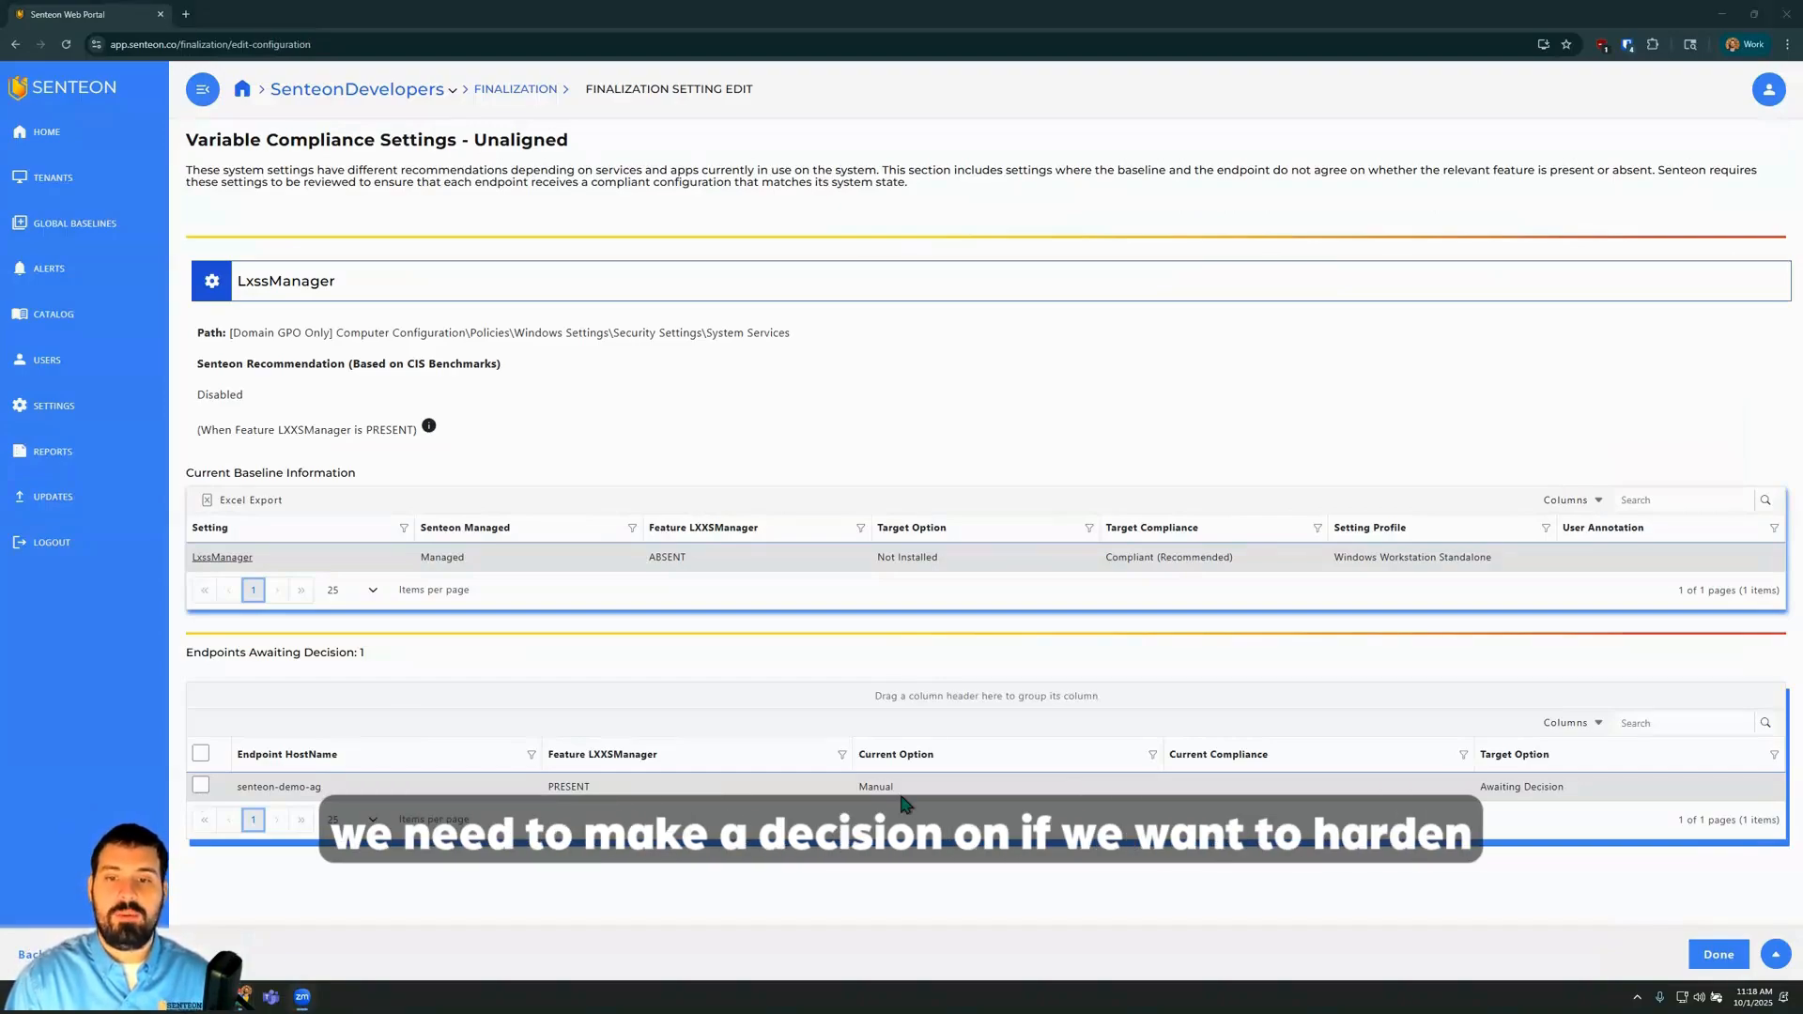
click(200, 785)
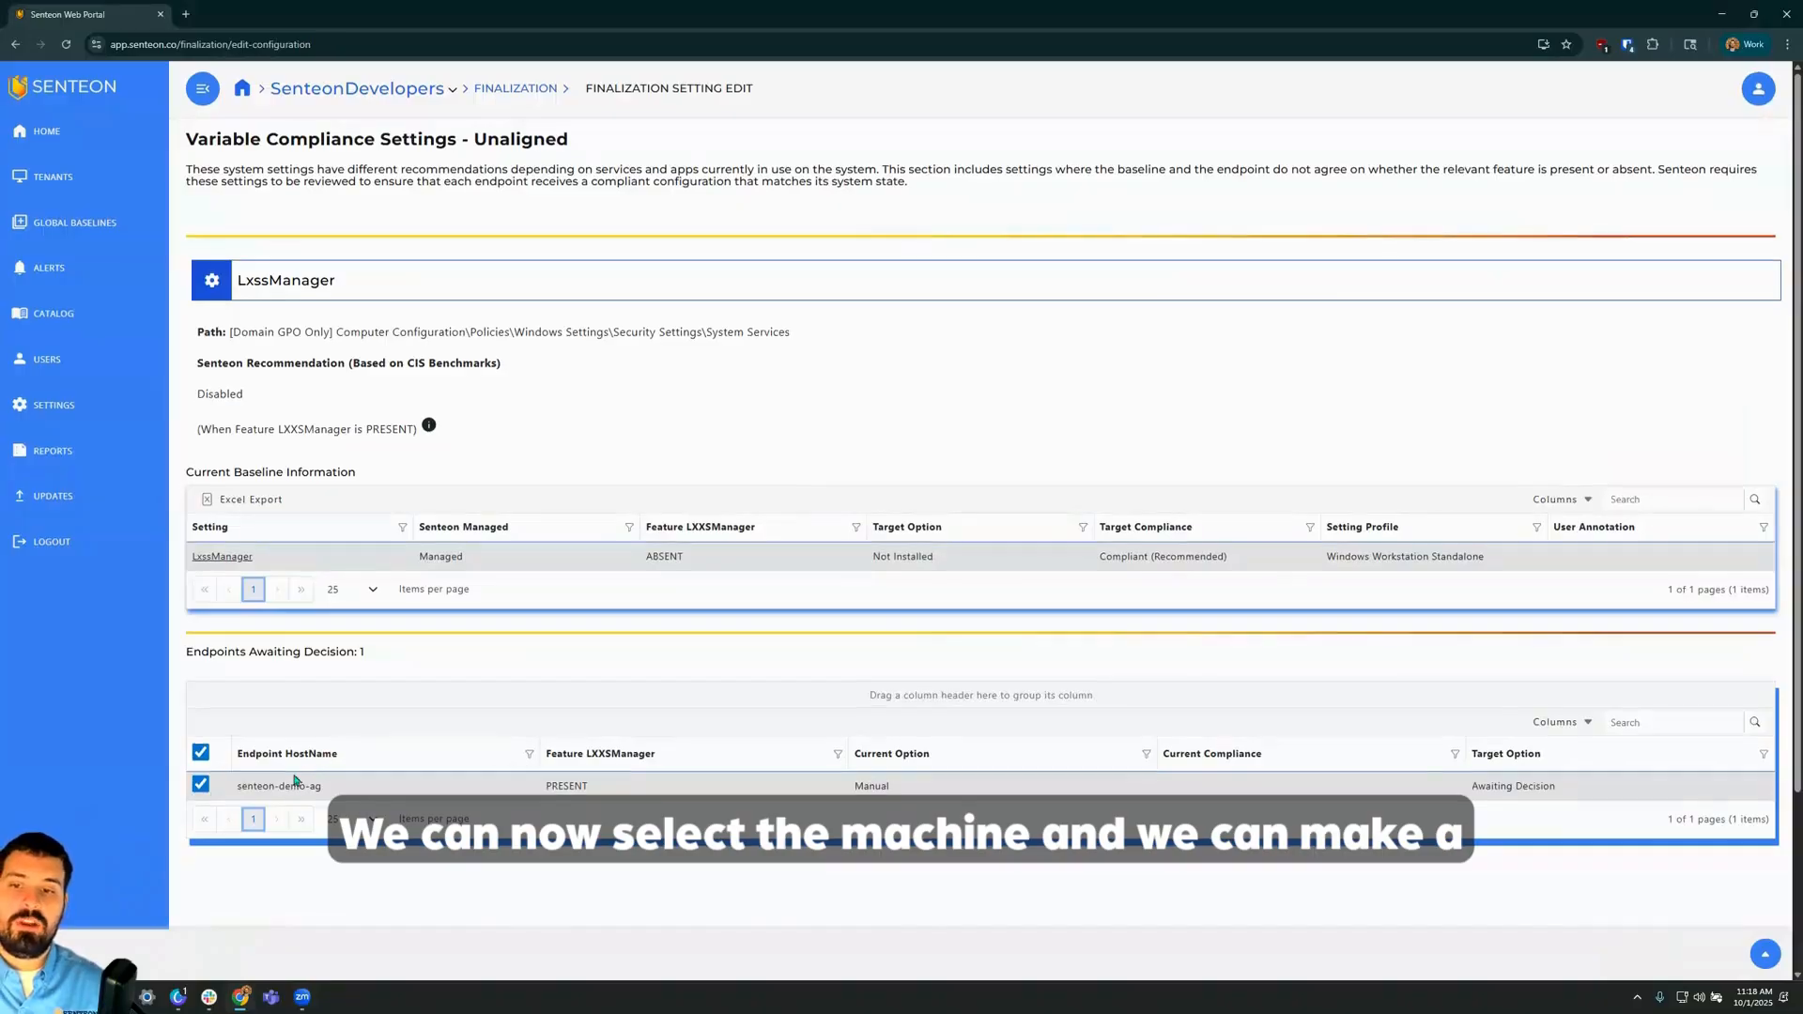
scroll(278, 781, down, 2)
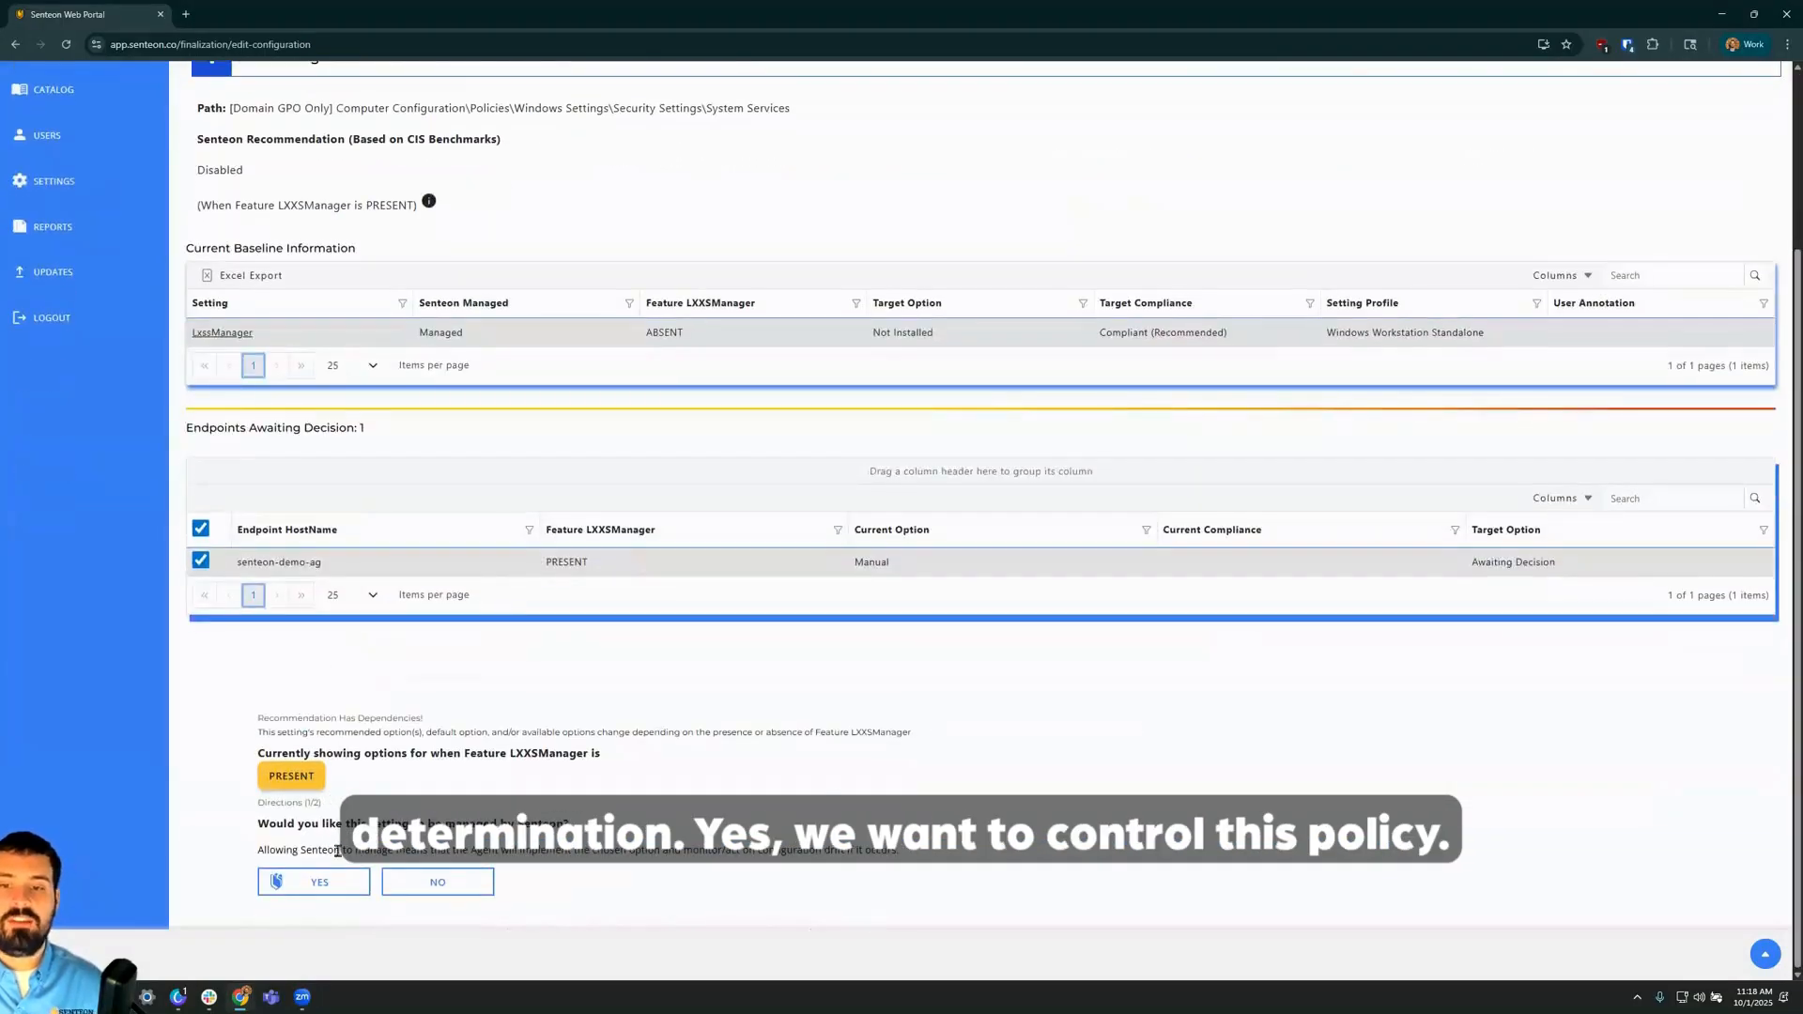
click(330, 883)
scroll(423, 696, down, 1)
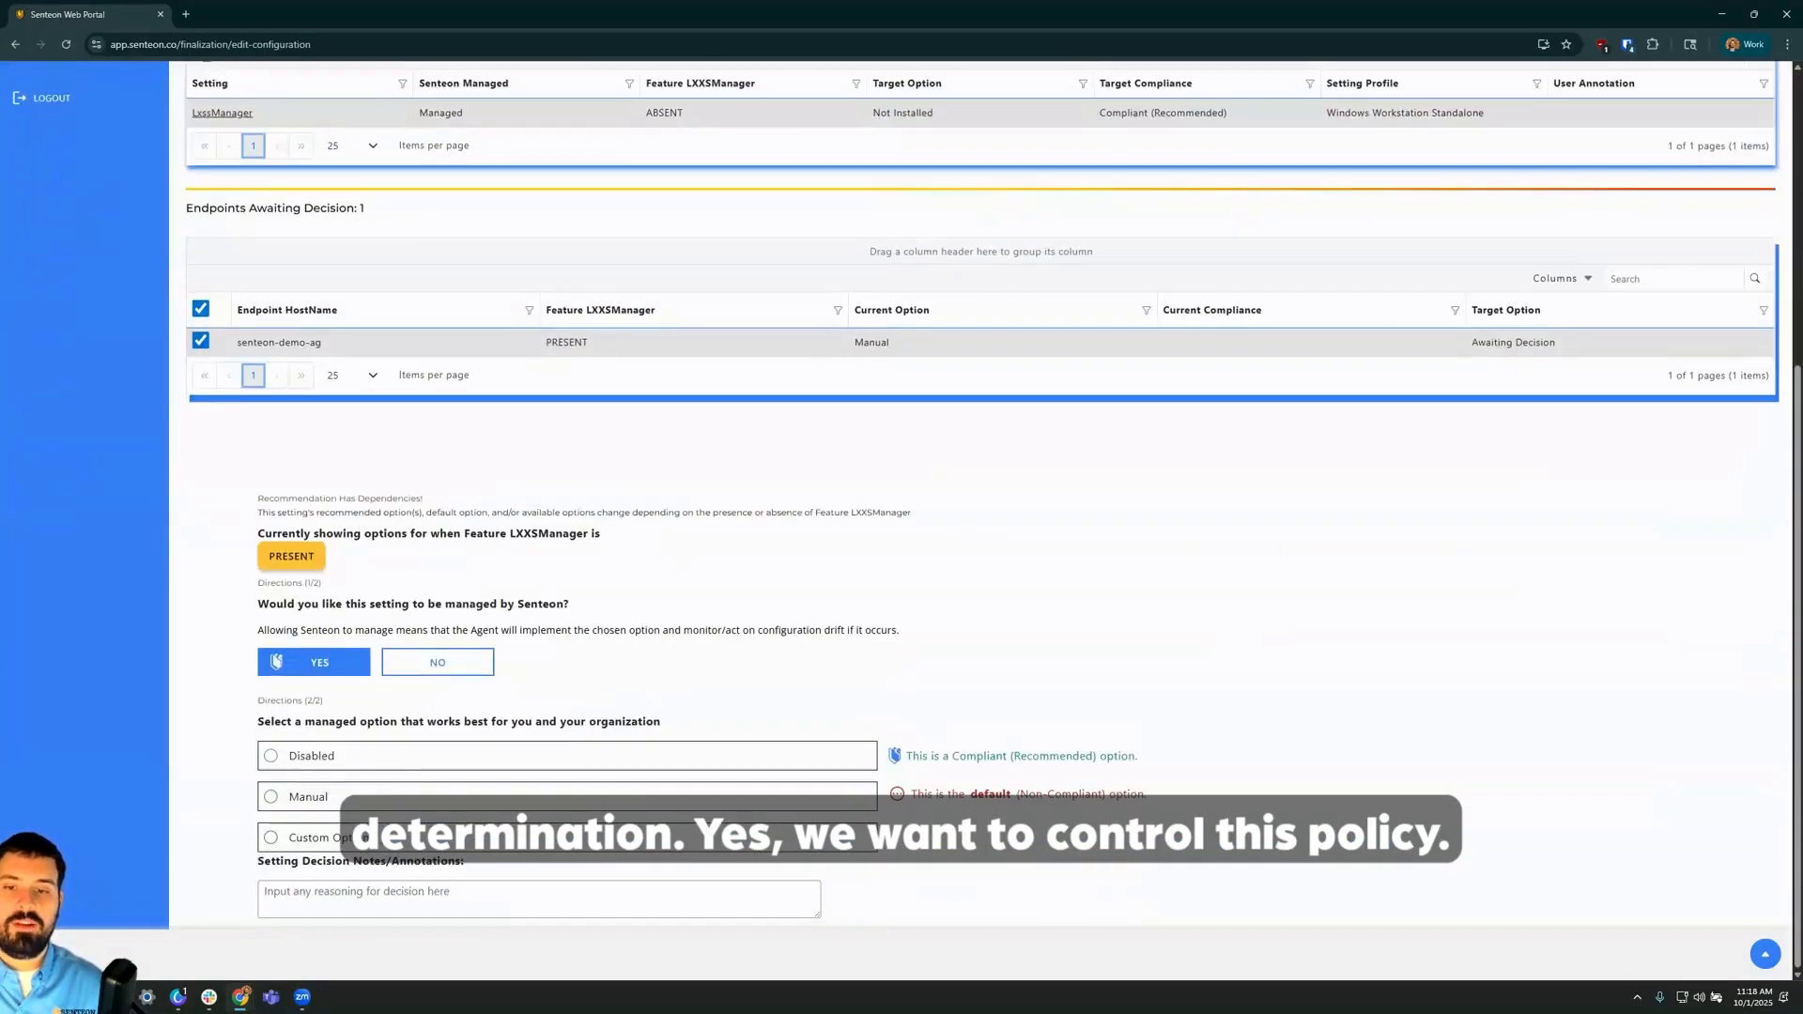
click(343, 759)
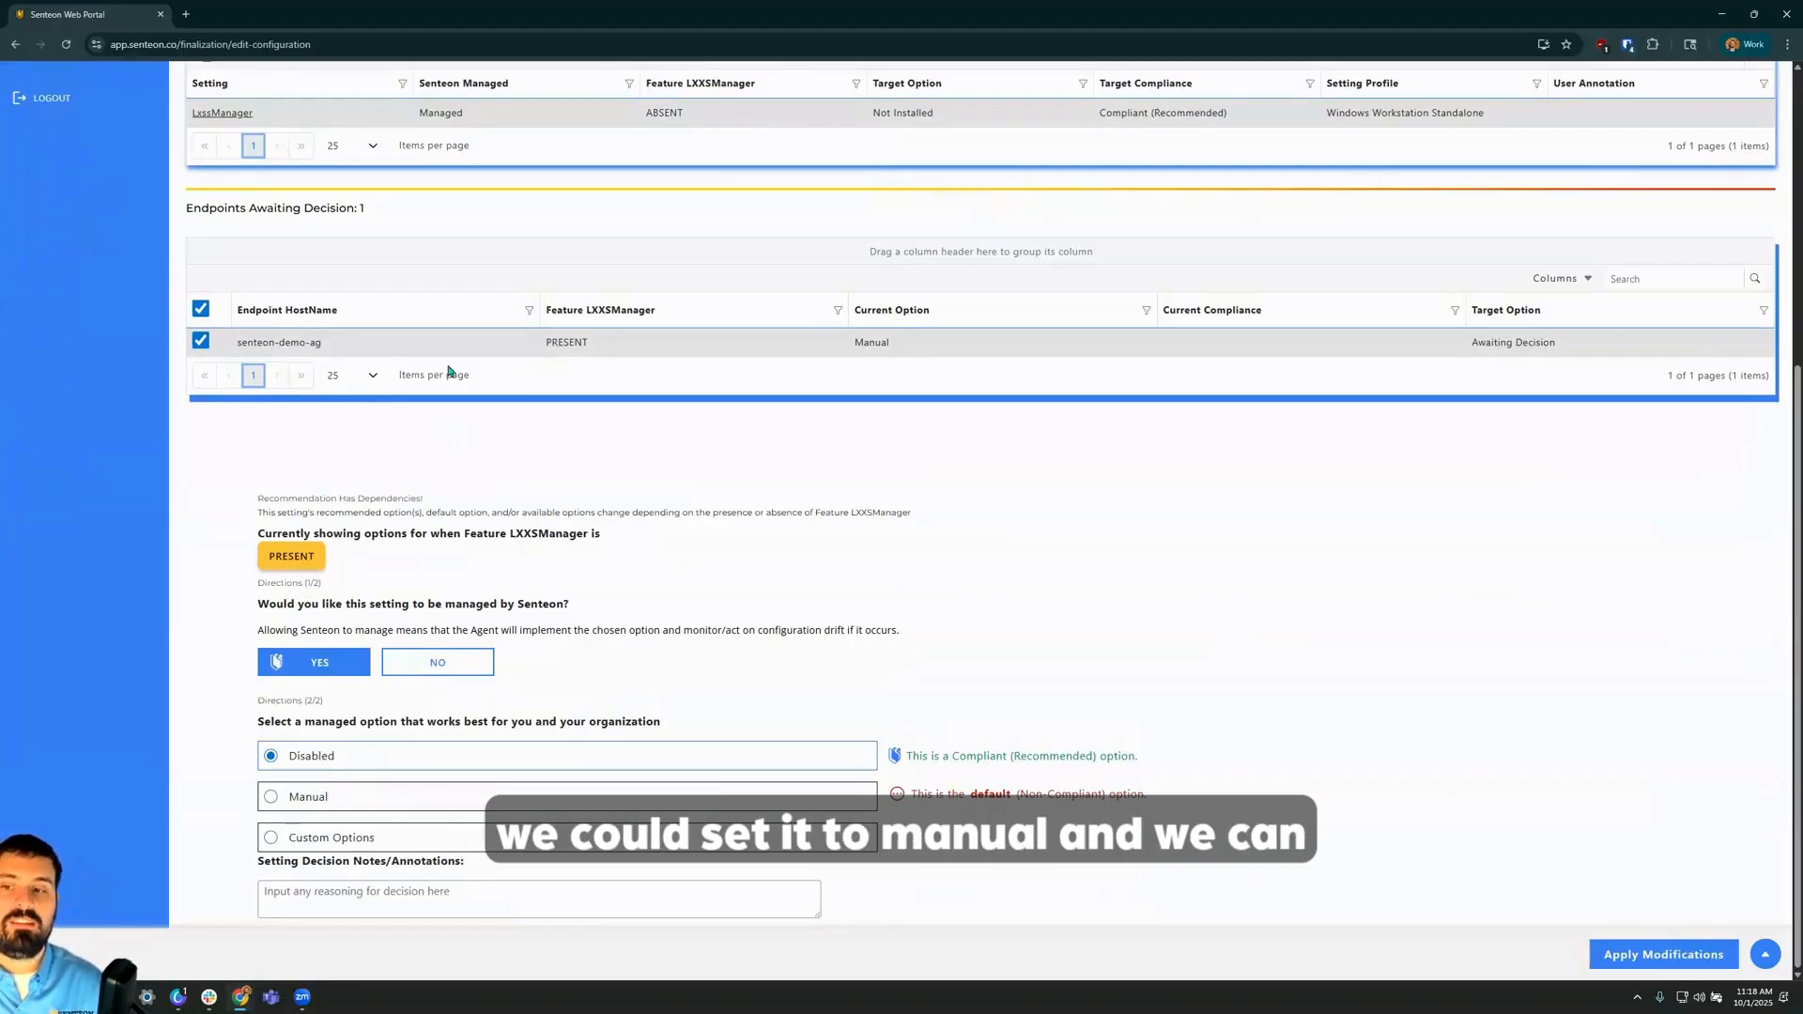
click(357, 795)
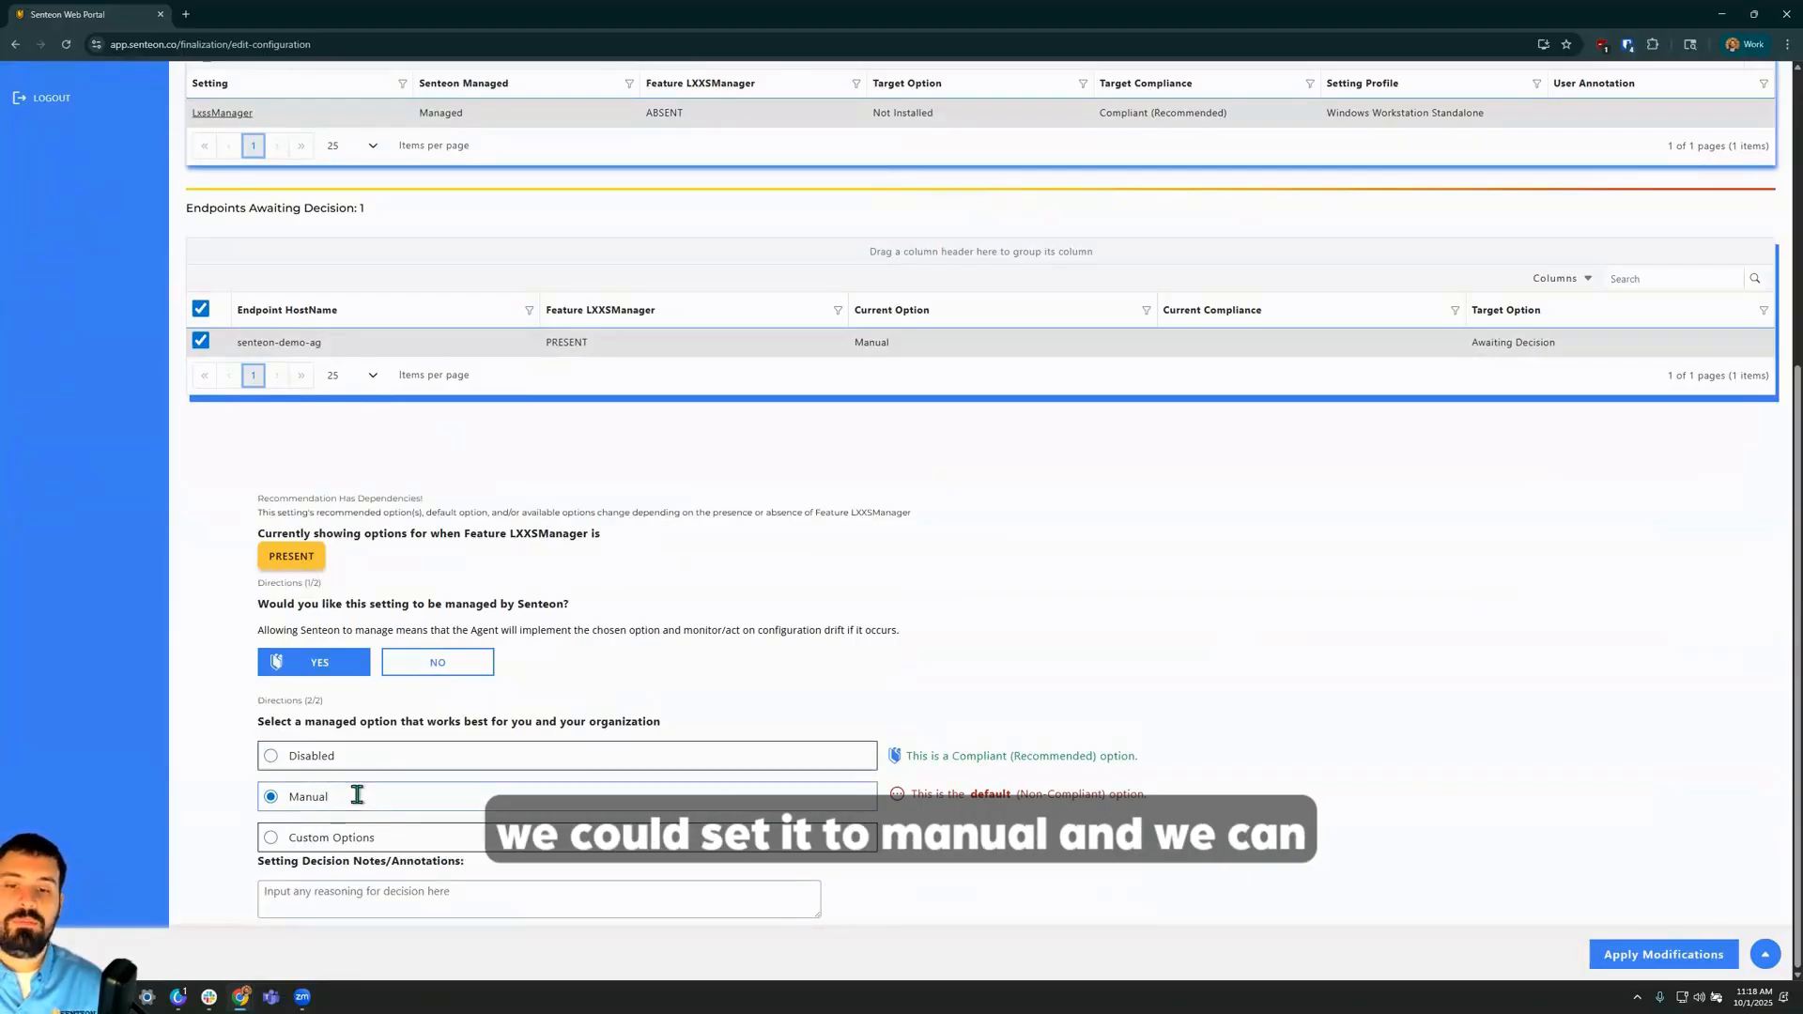
Annotate the LxssManager decision with "document the reason include reporter and approver" and apply the modifications.
click(465, 913)
text(docu)
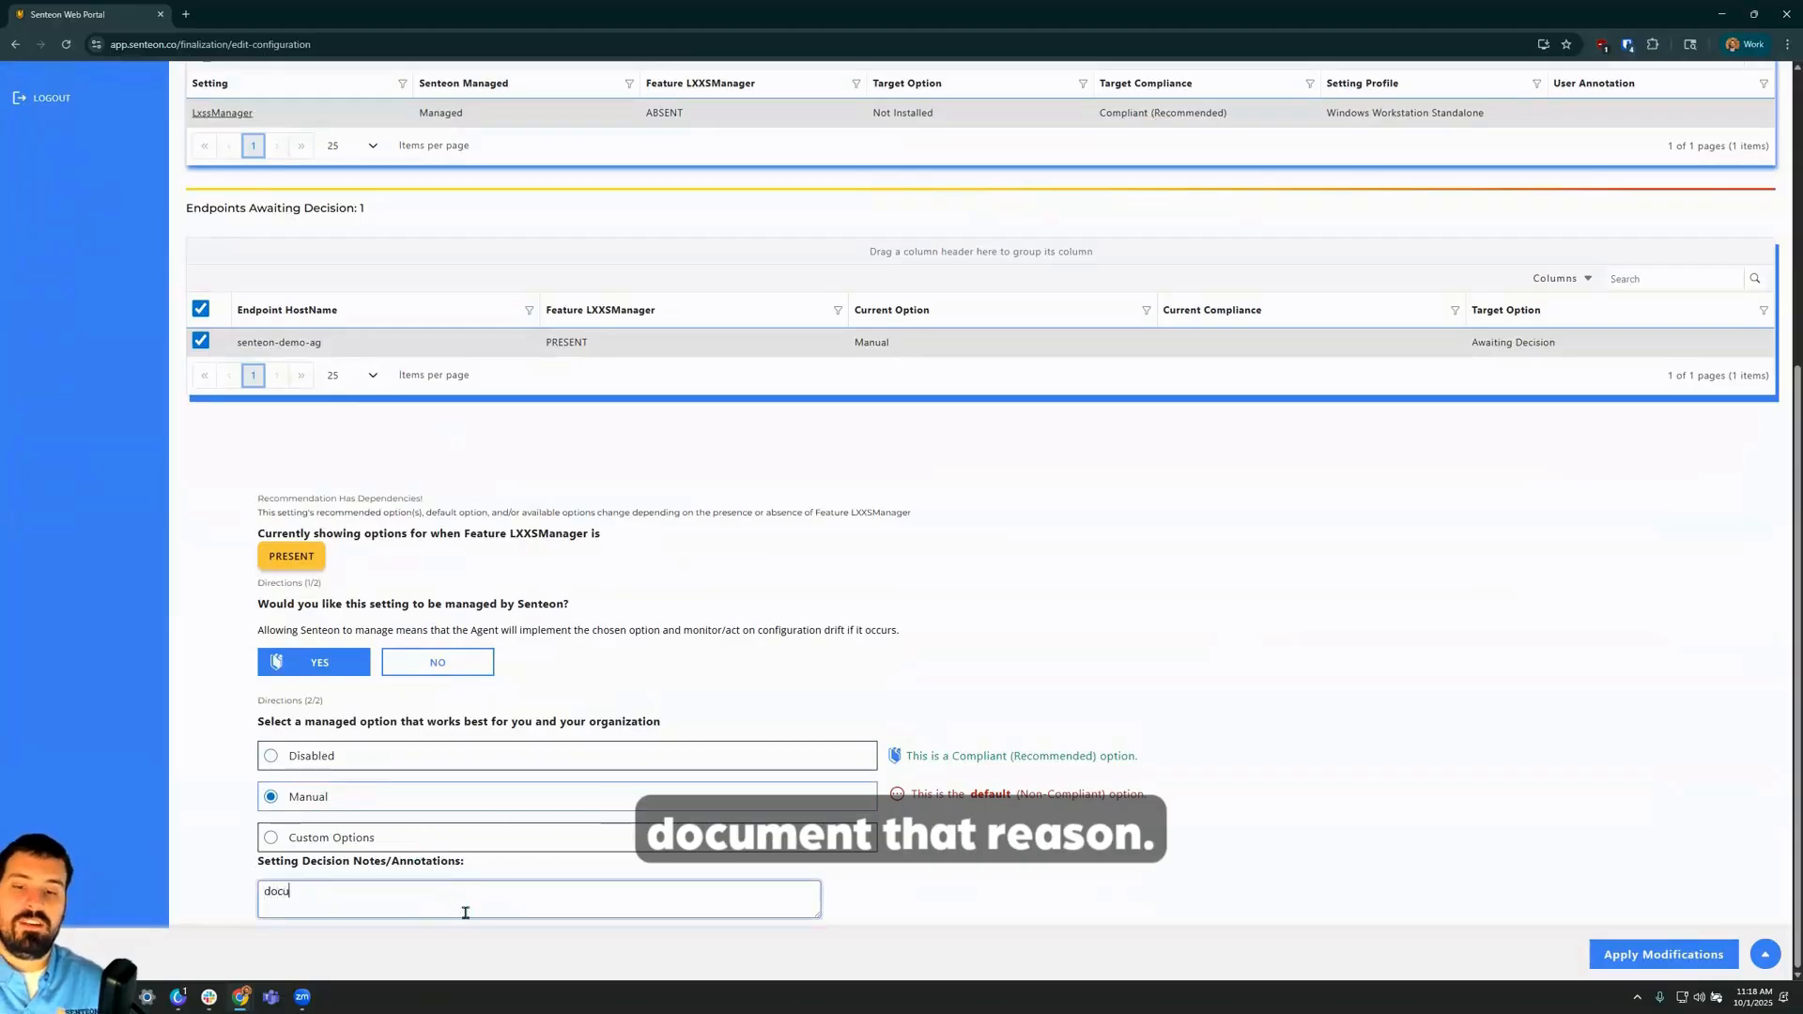
text(ment the reason)
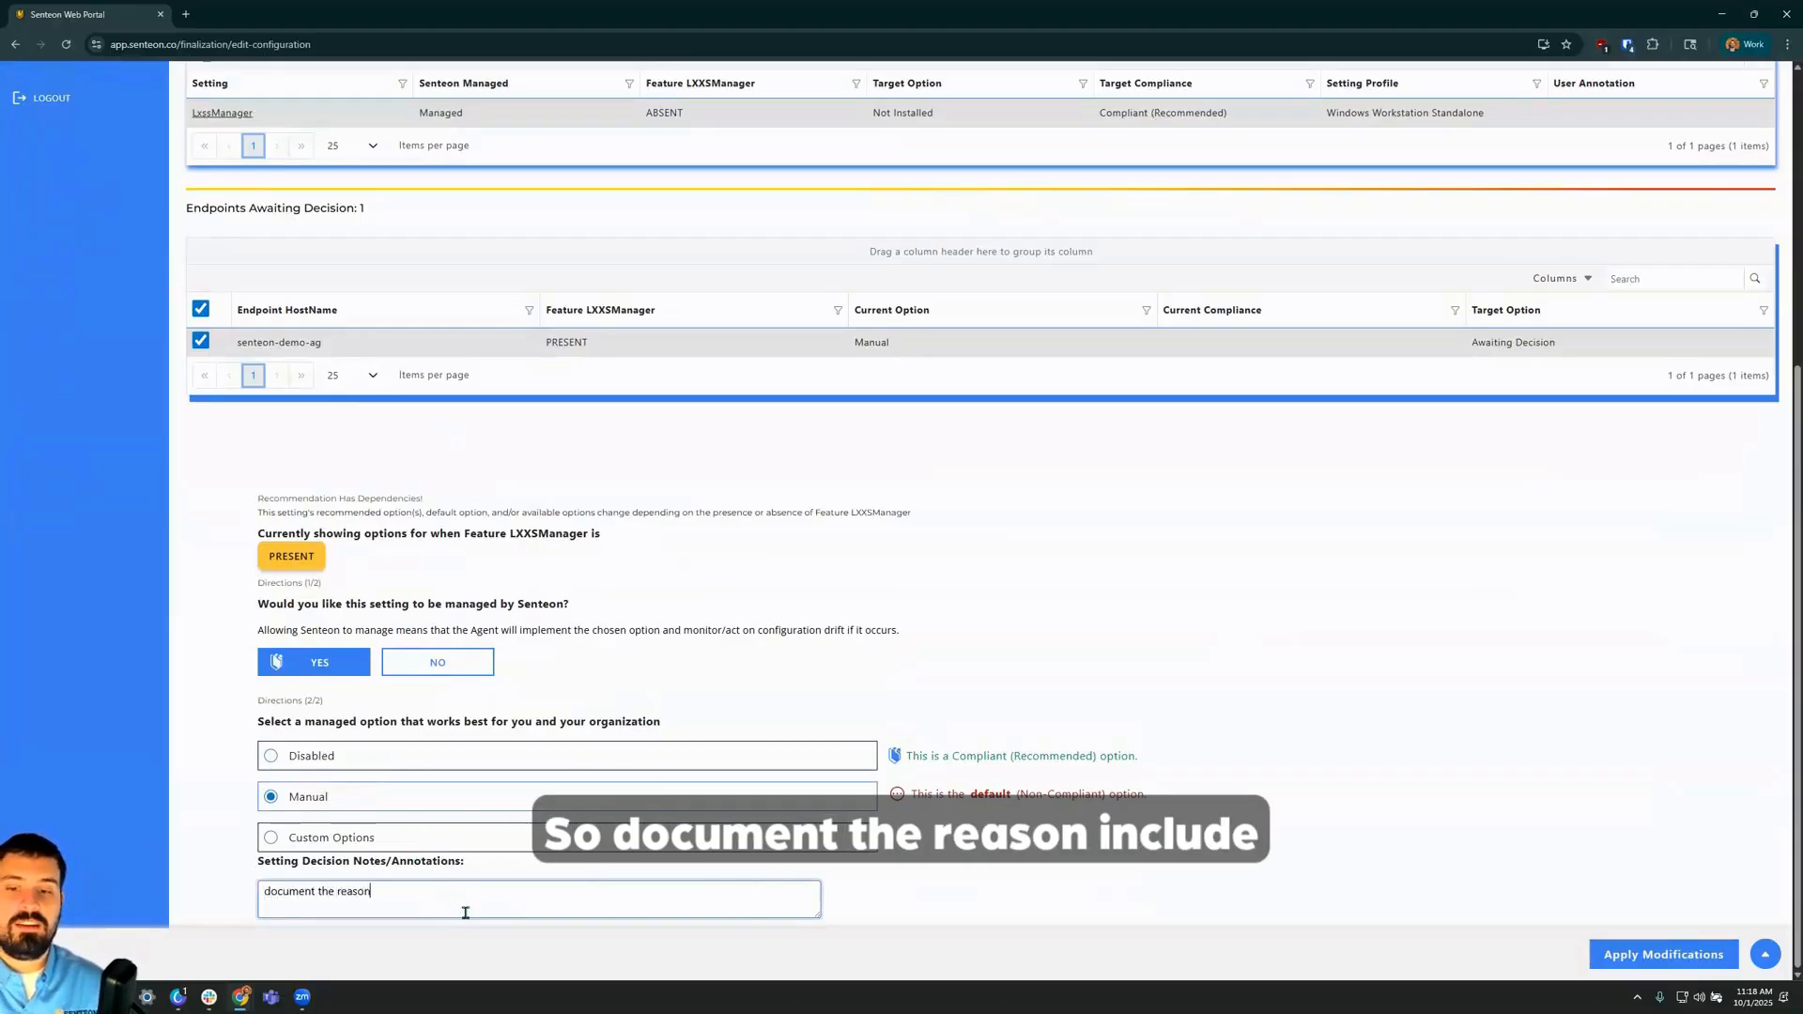
text( include re)
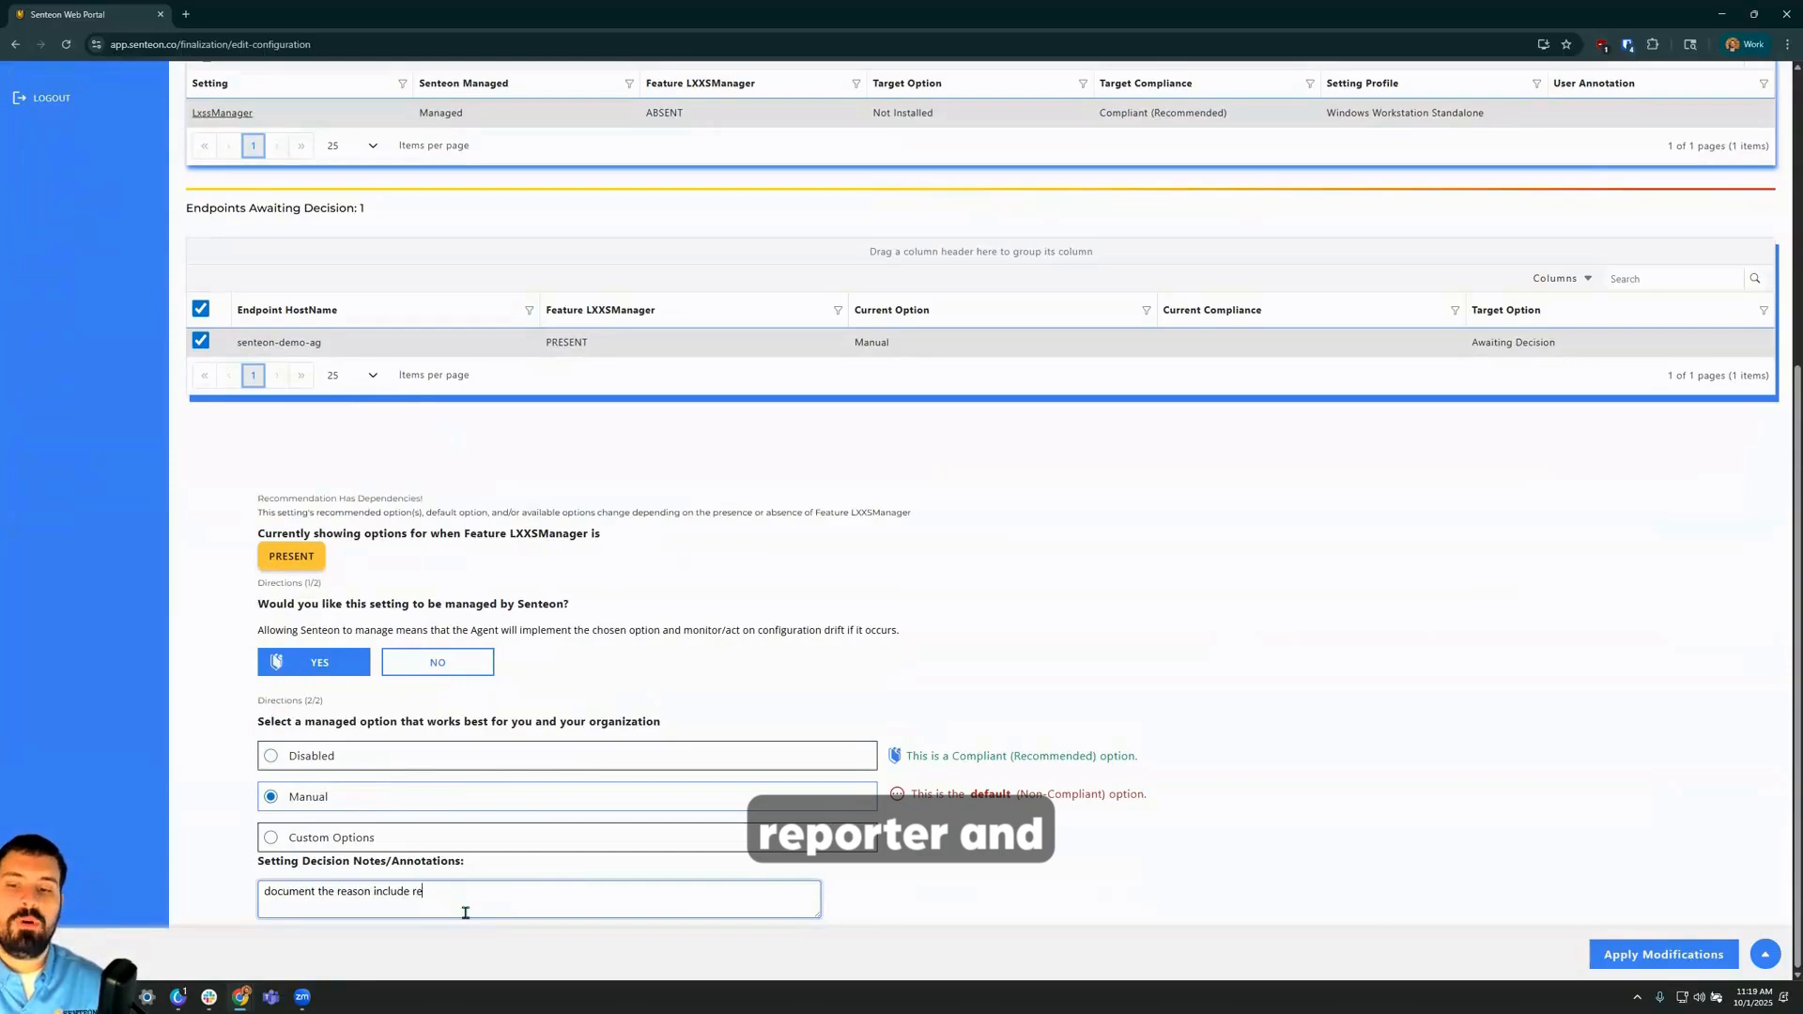
text(porter and approver)
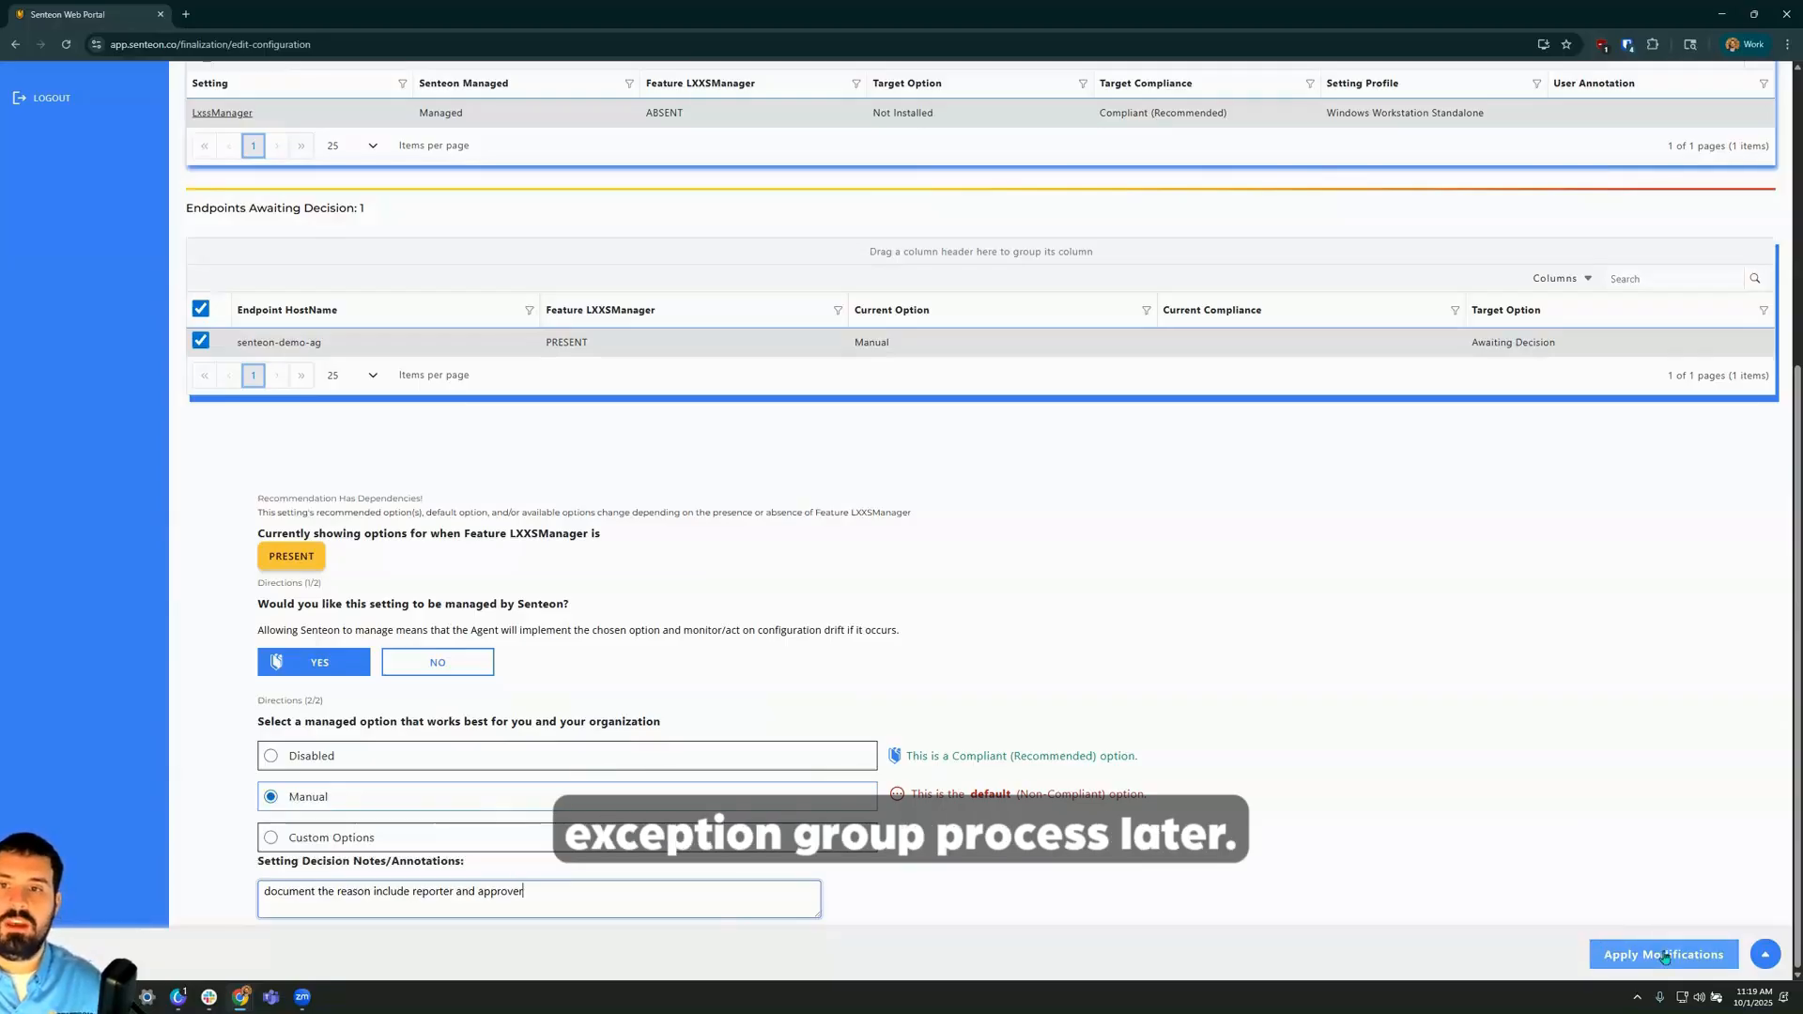
click(1700, 953)
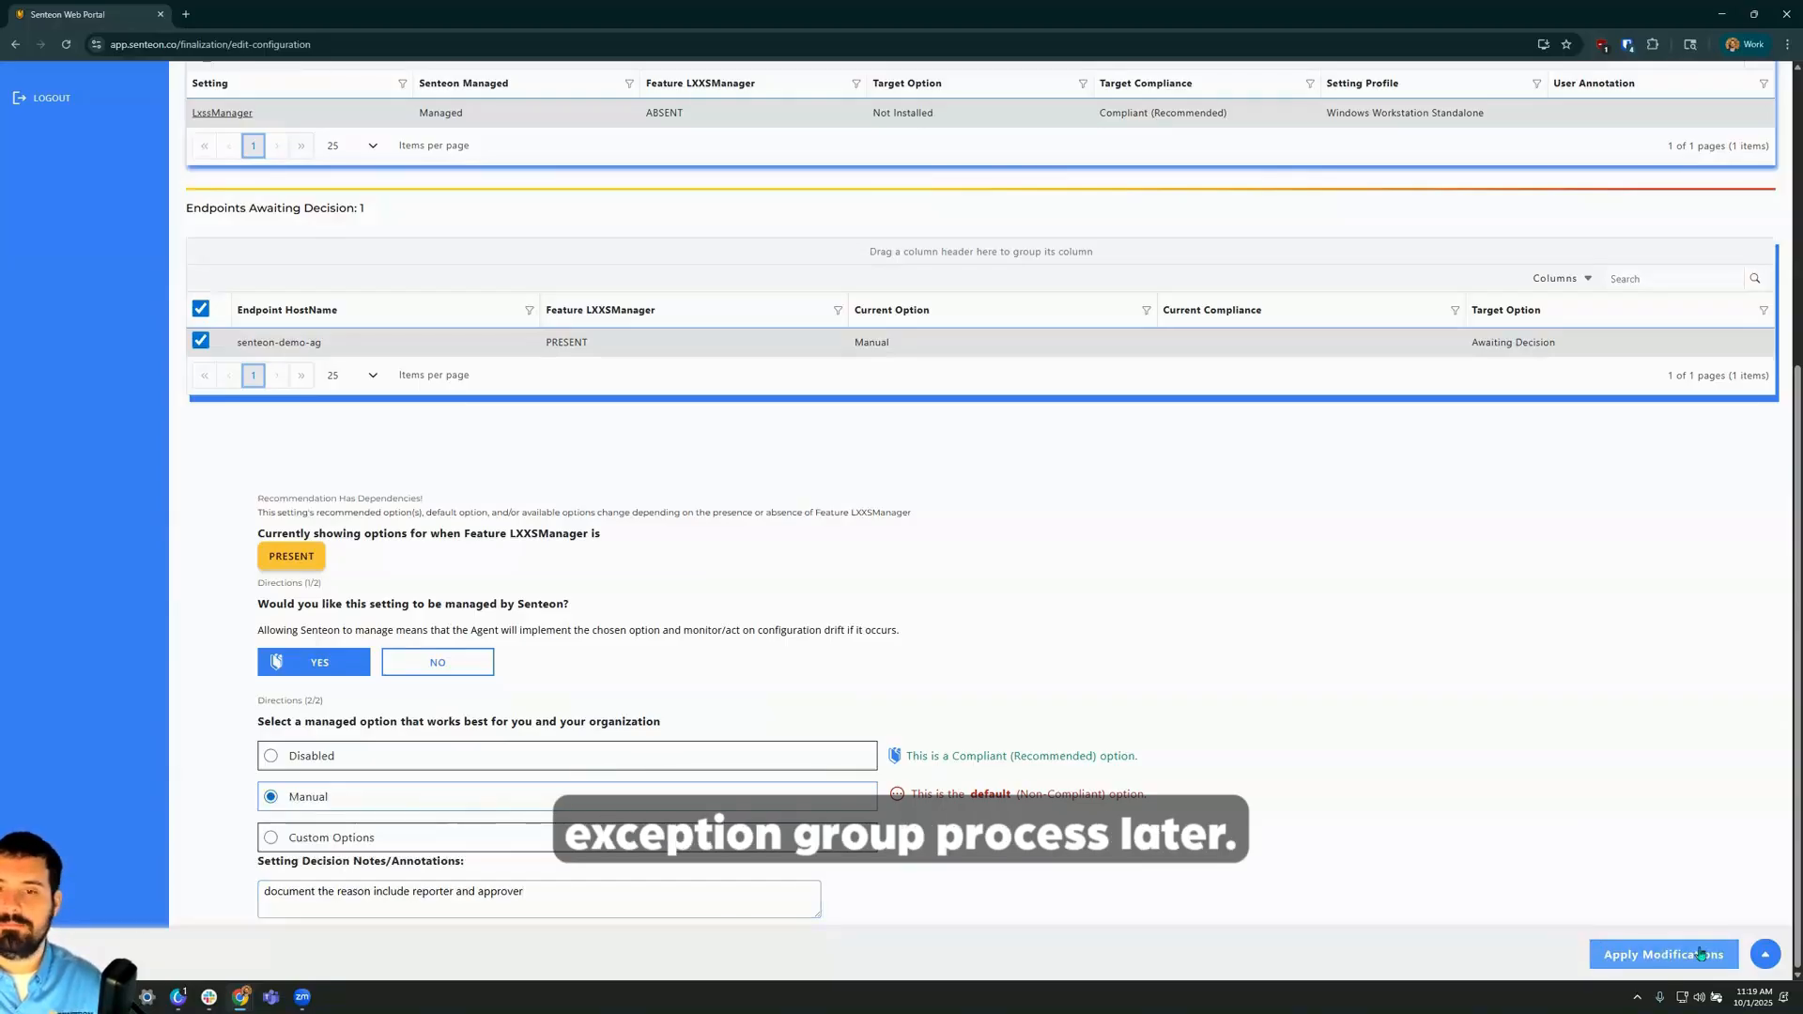
click(1700, 953)
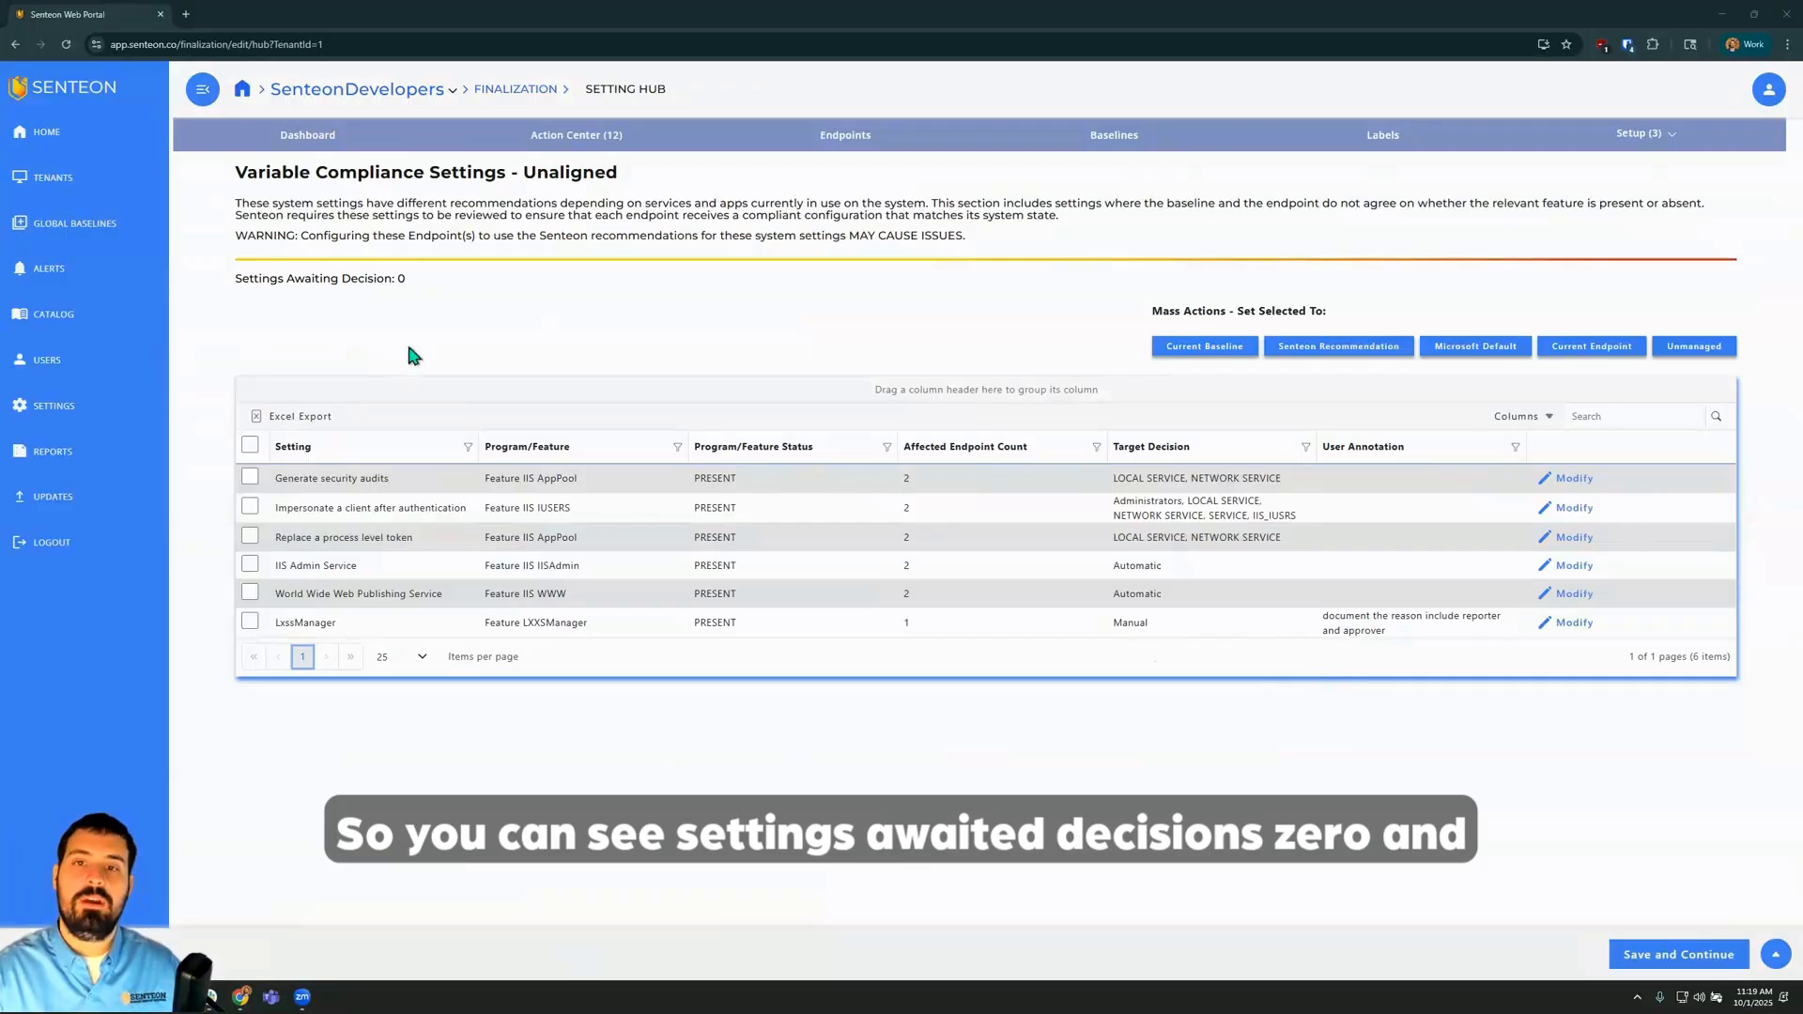
Save the decisions for the Unaligned settings and open the Variable Compliance Settings - Aligned section.
double_click(394, 280)
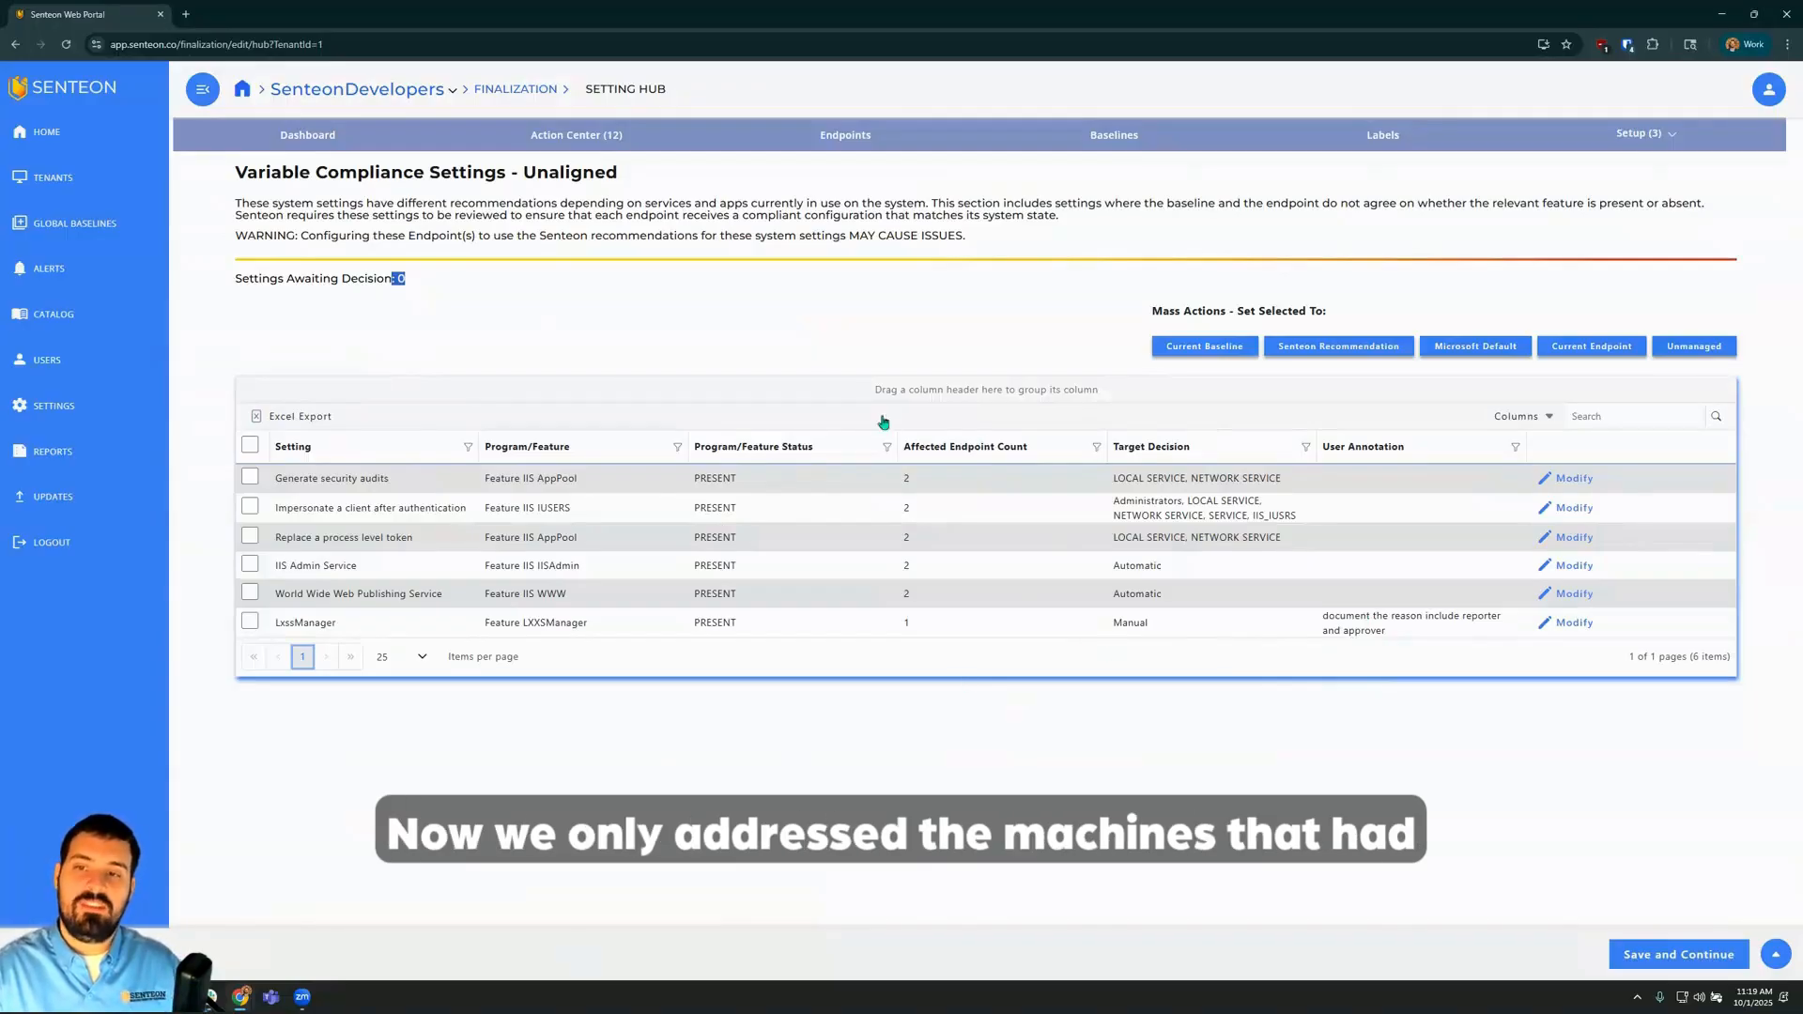
click(1677, 953)
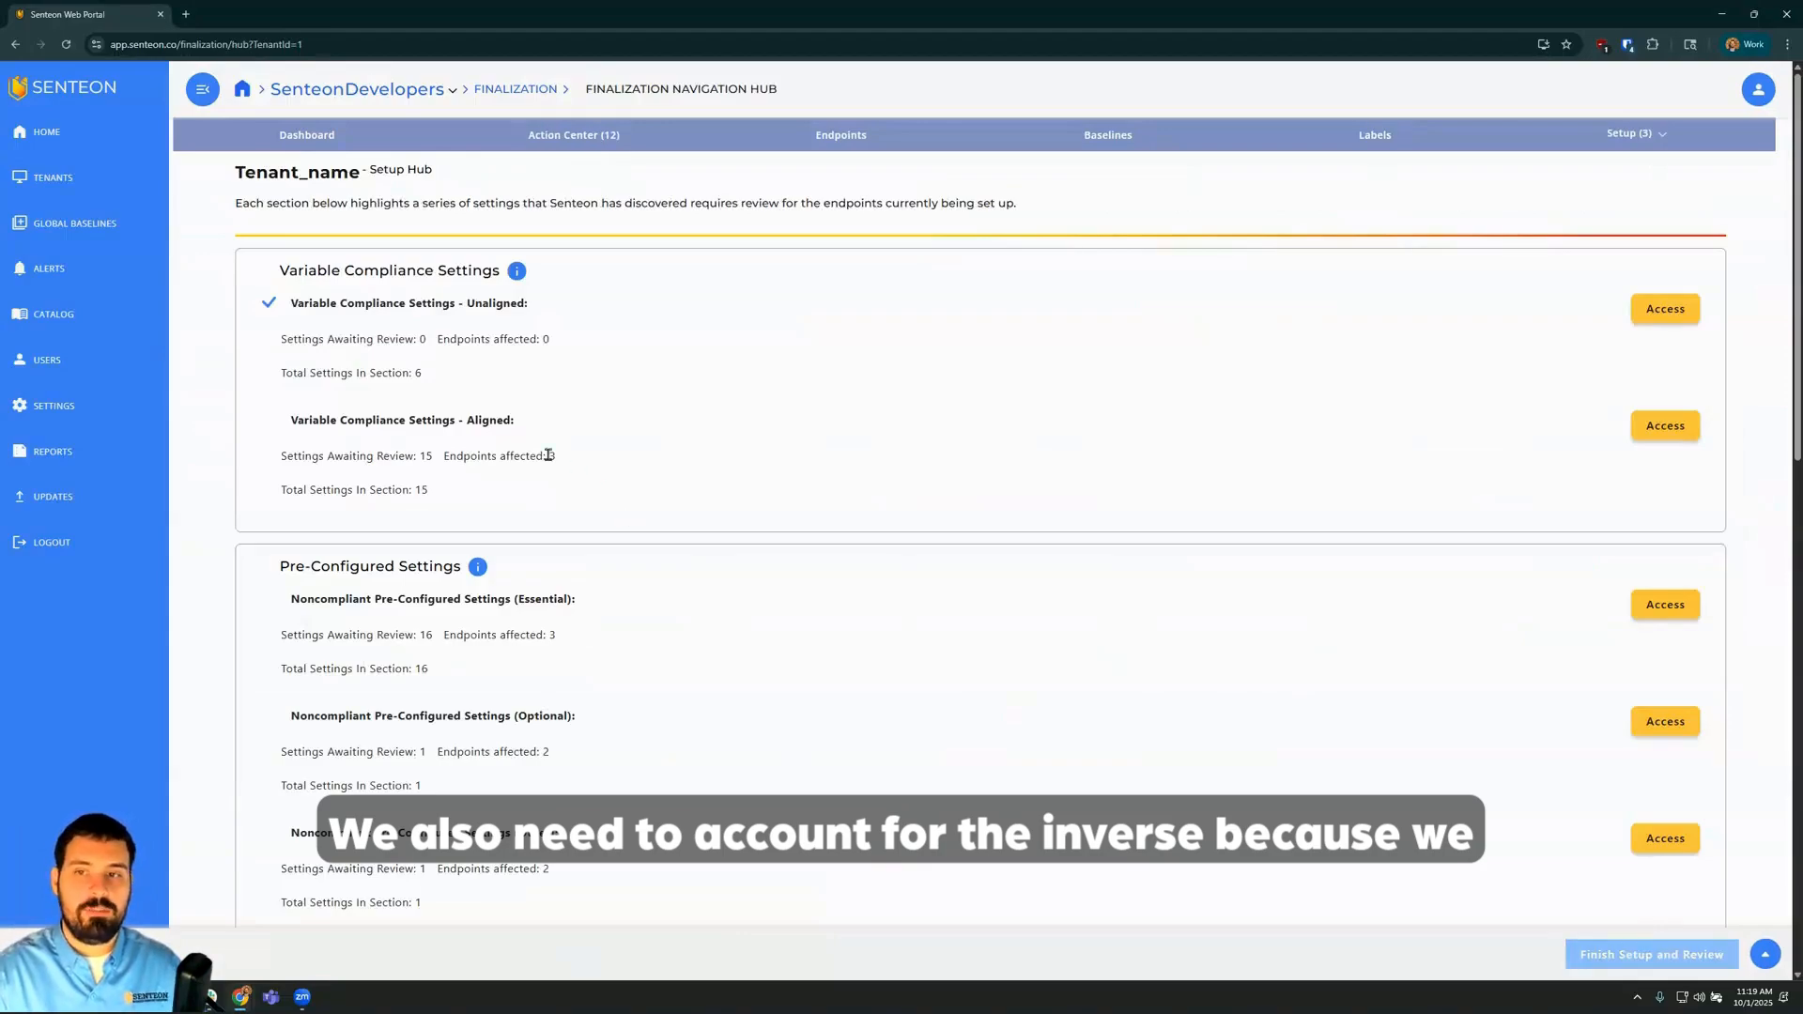
click(1652, 425)
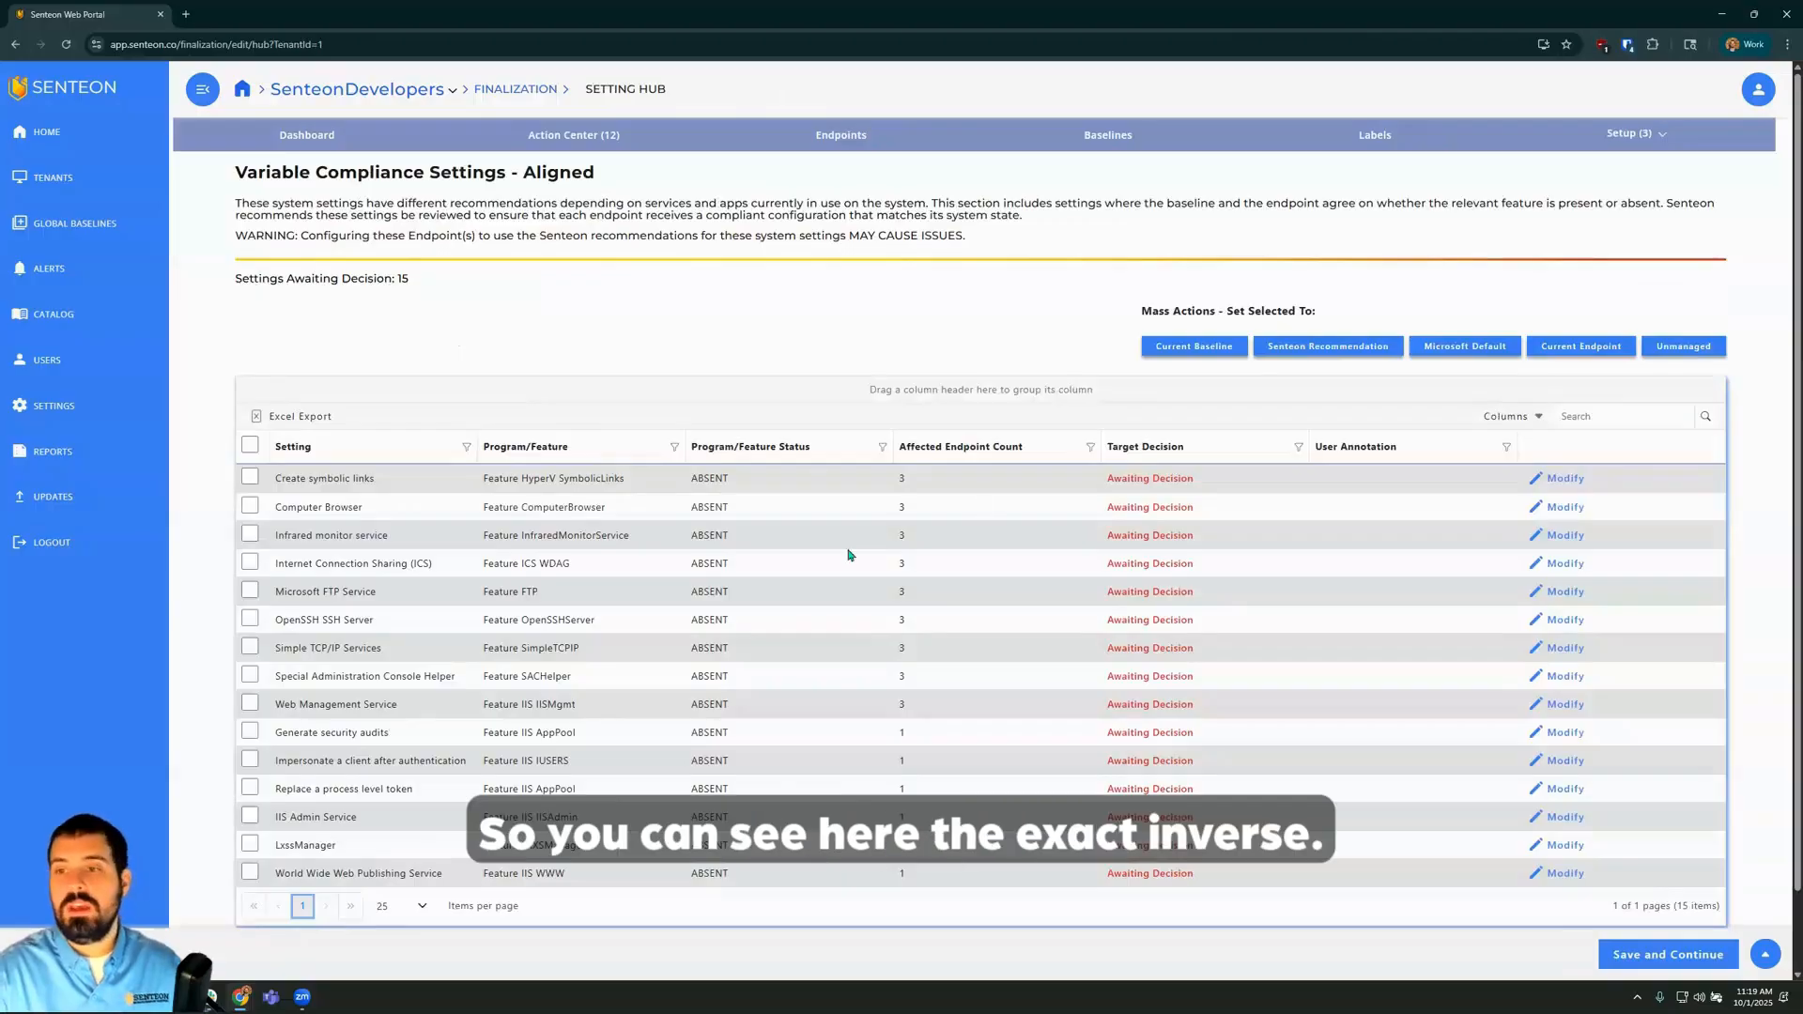
Set all the Aligned settings to Senteon Recommendation and save the section.
scroll(895, 501, down, 1)
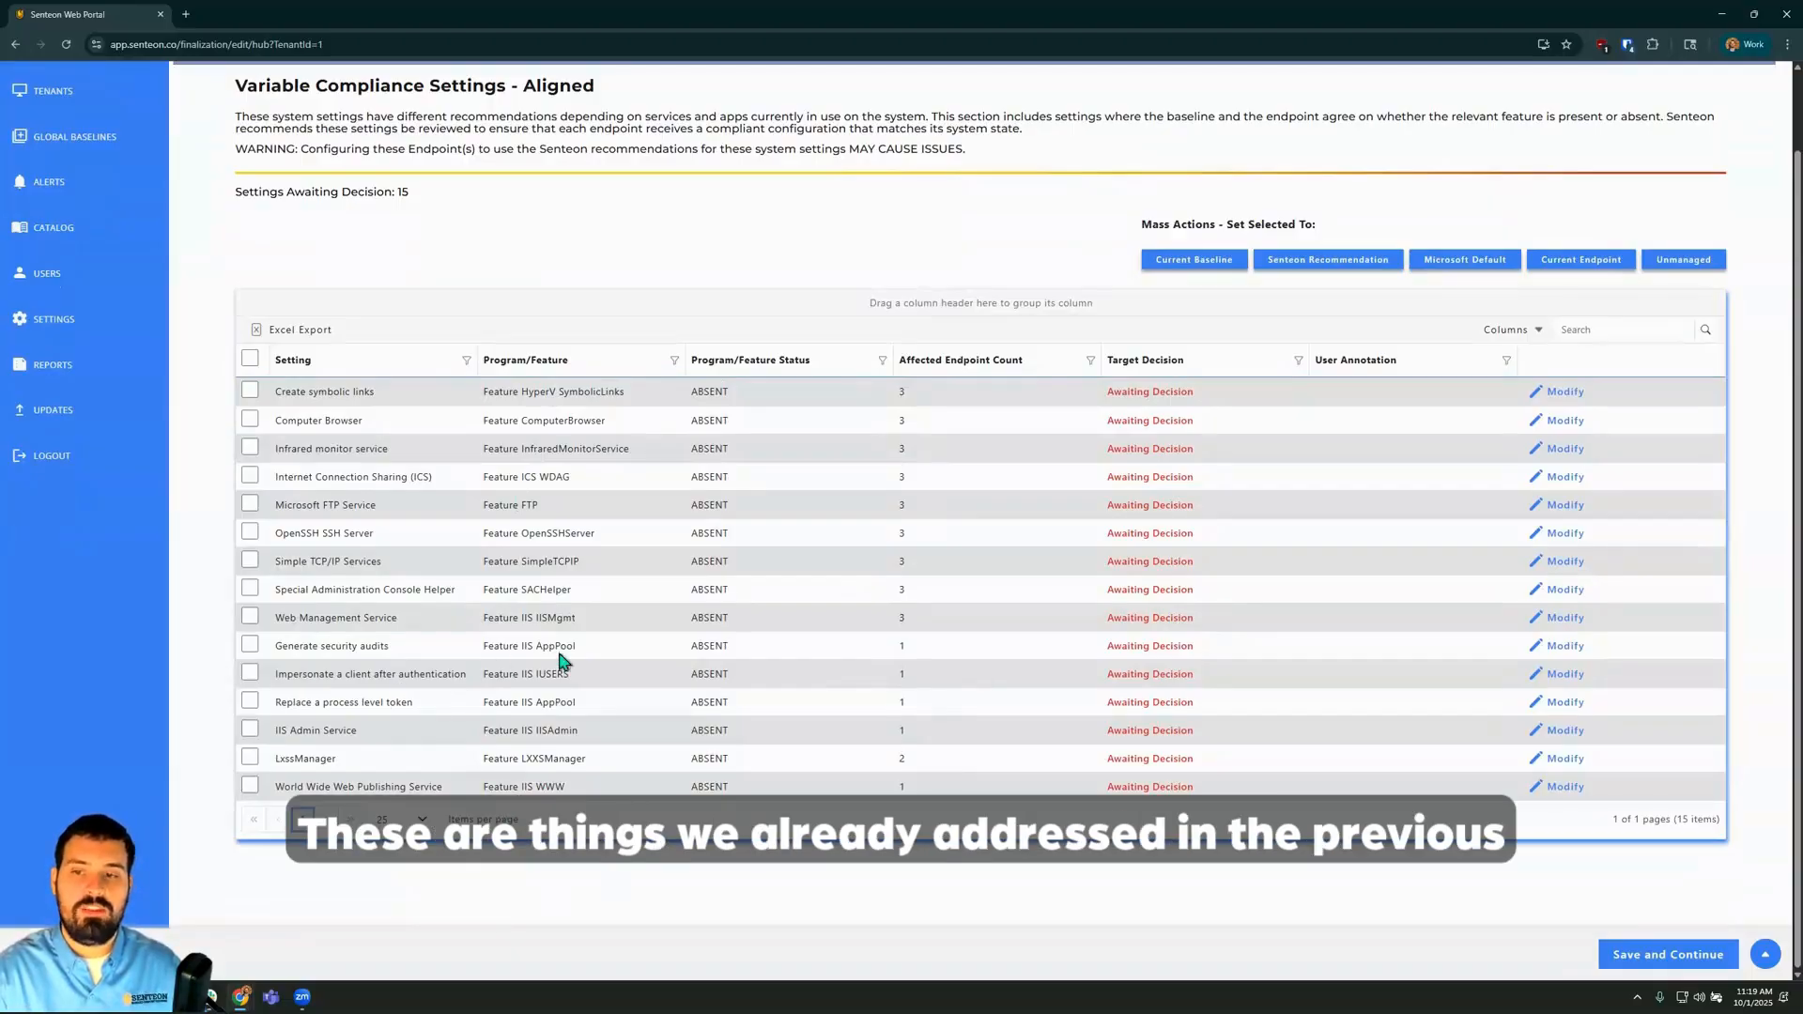
click(250, 358)
click(1328, 259)
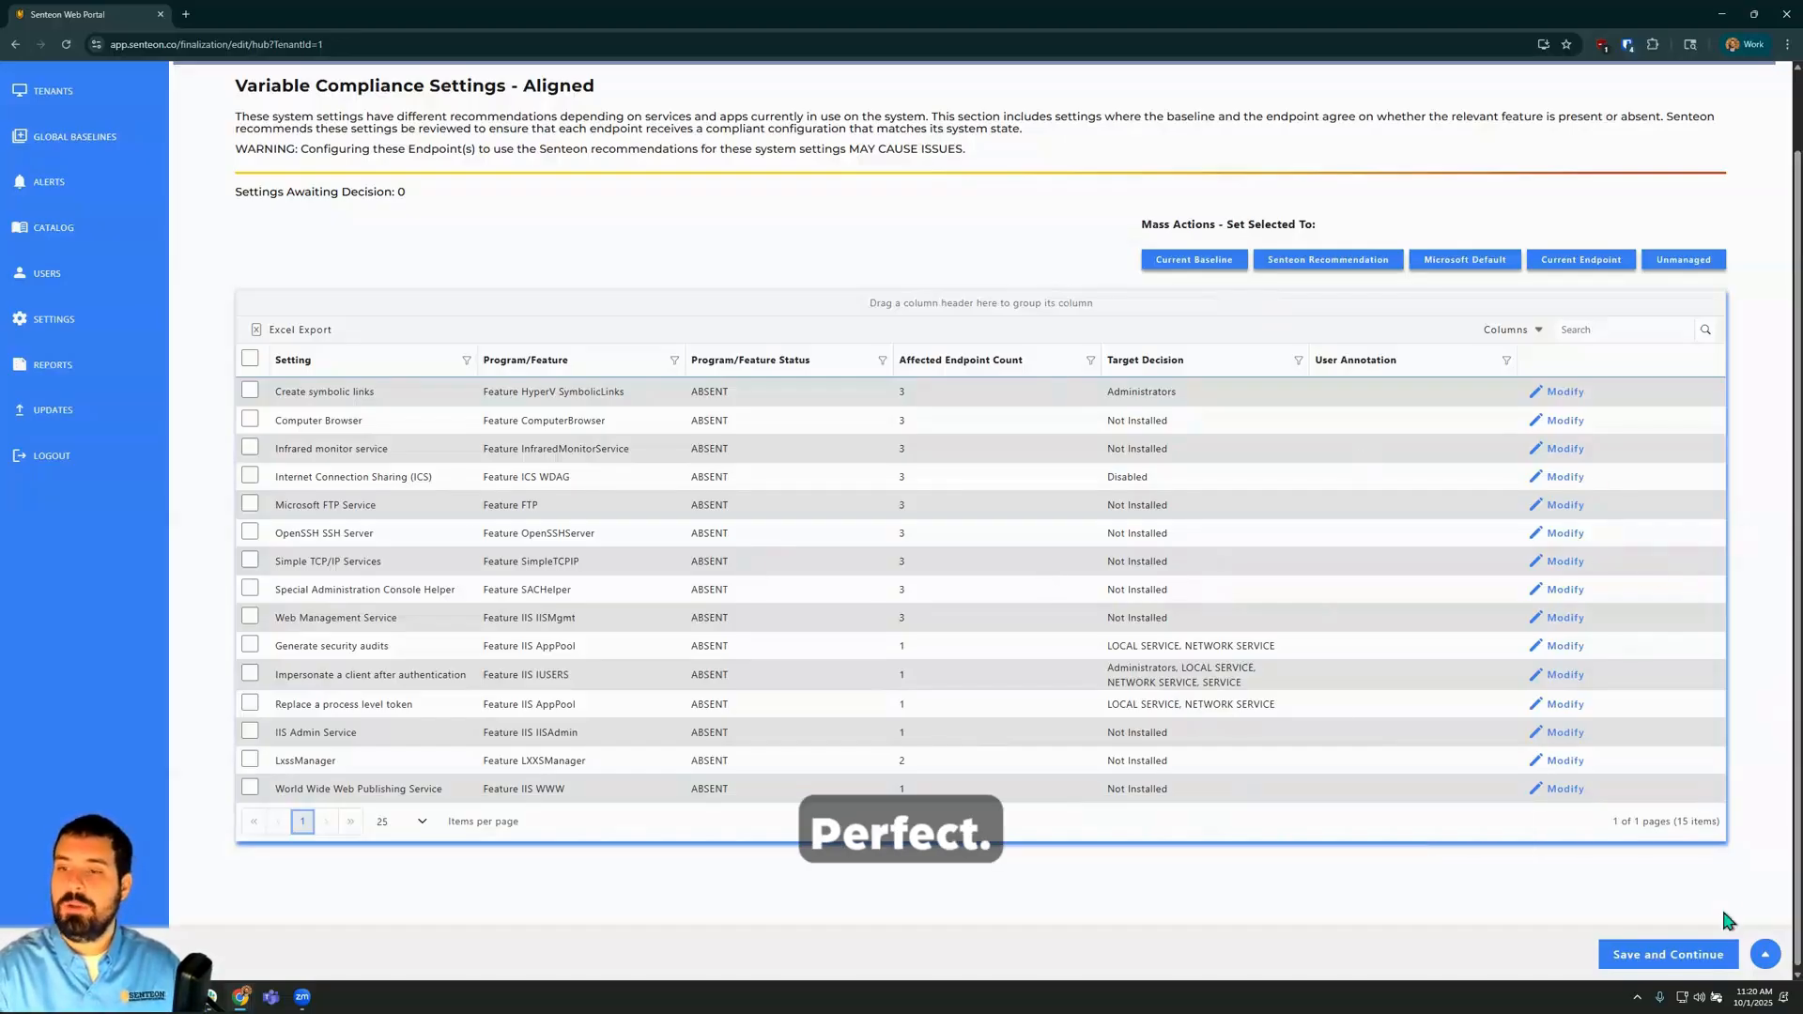
click(1661, 954)
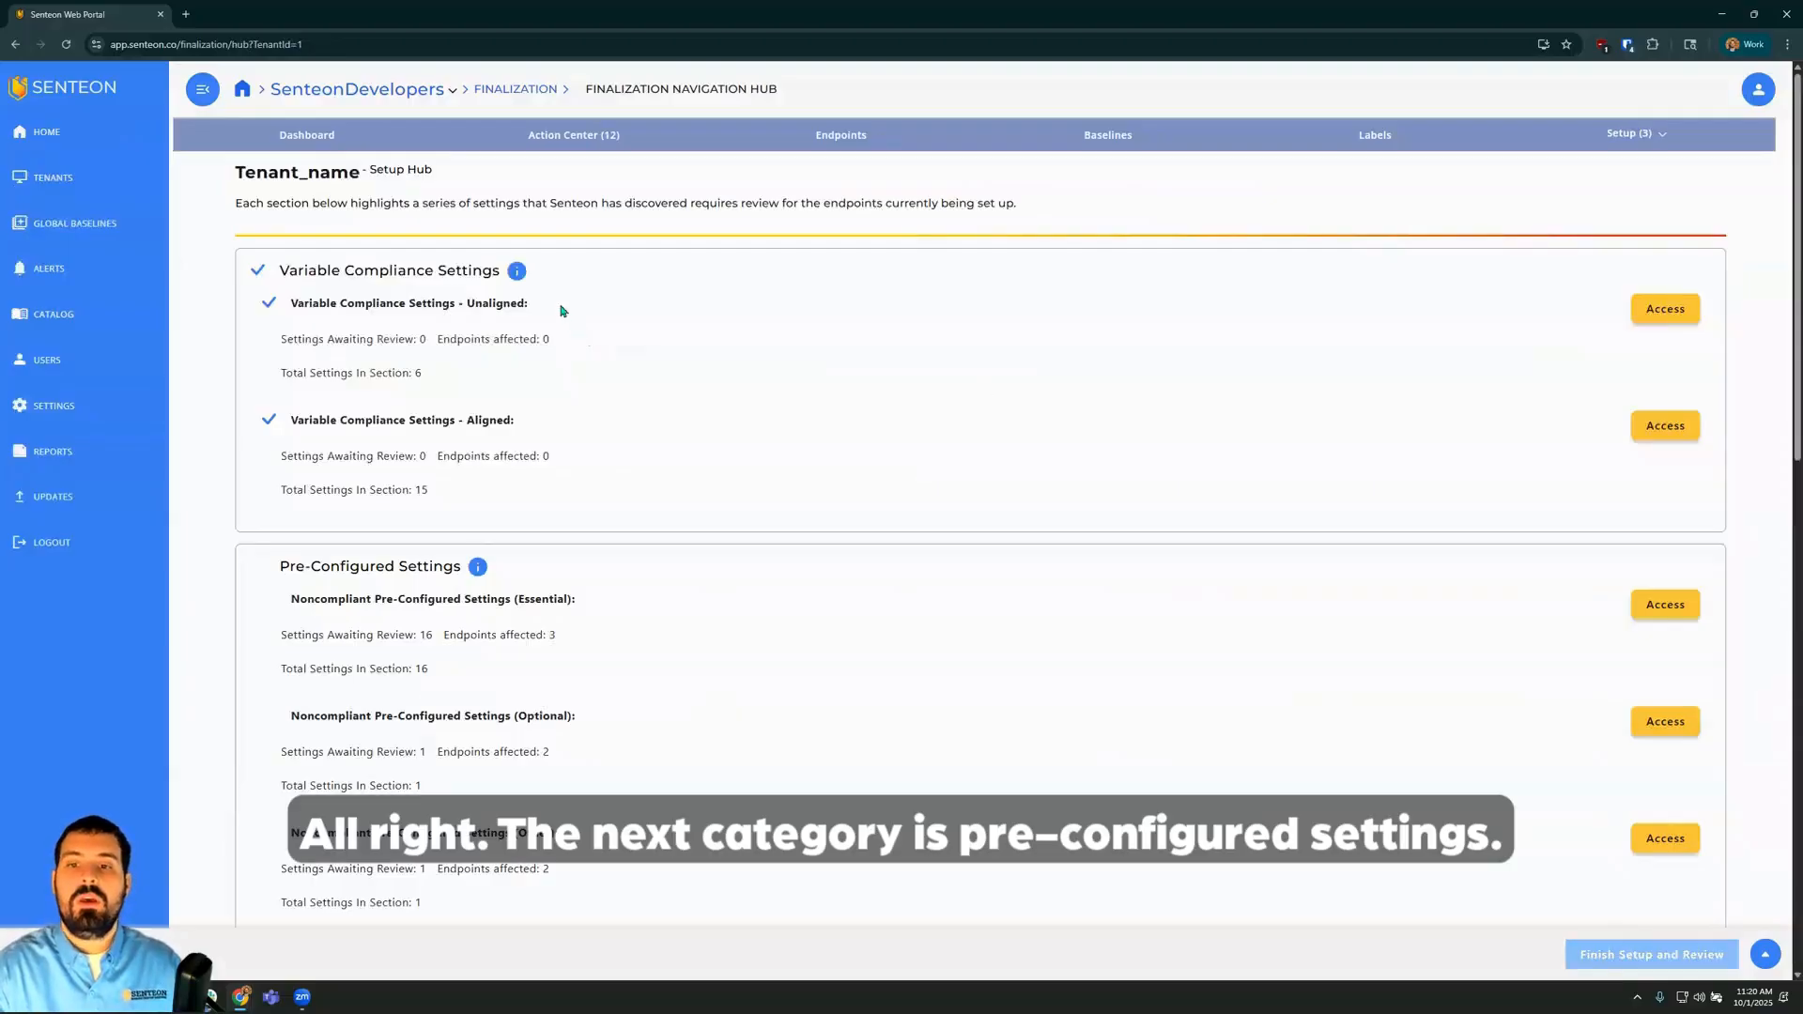
Open Noncompliant Pre-Configured Settings (Essential) and set all ten audit settings, from Audit User Account Management to Audit System Integrity, to Senteon Recommendation.
scroll(555, 279, down, 3)
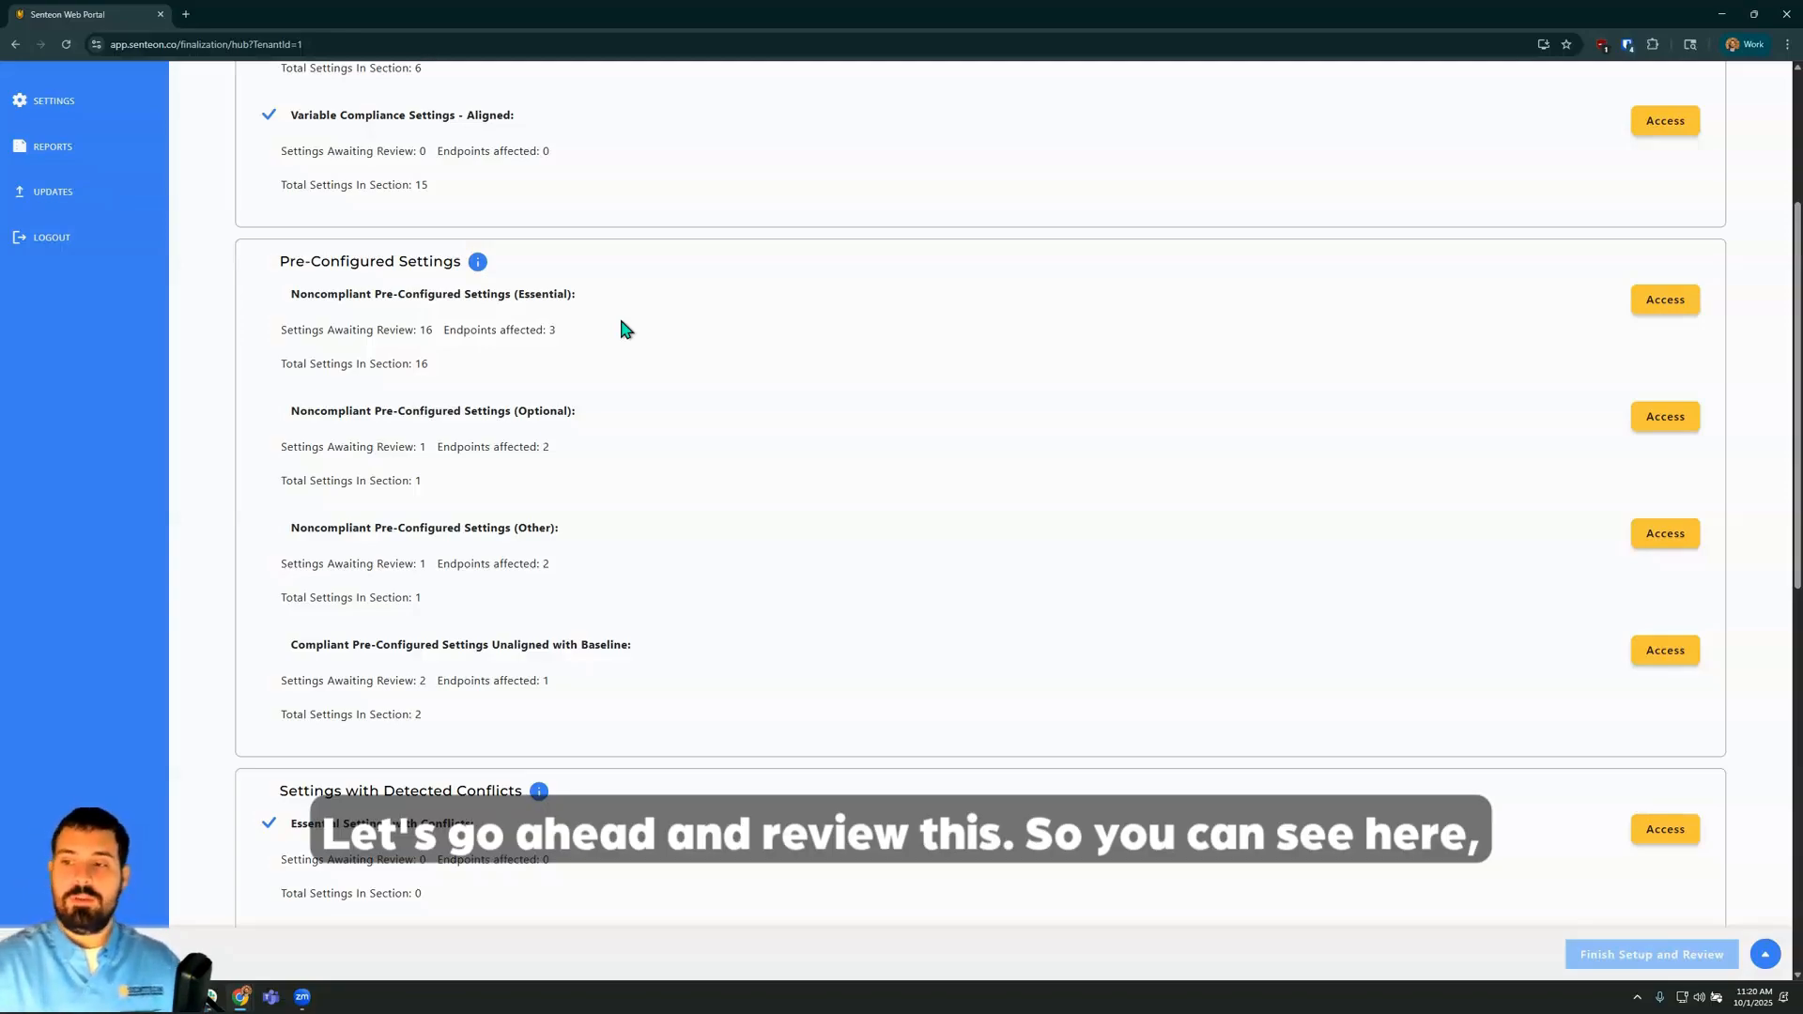
click(1664, 303)
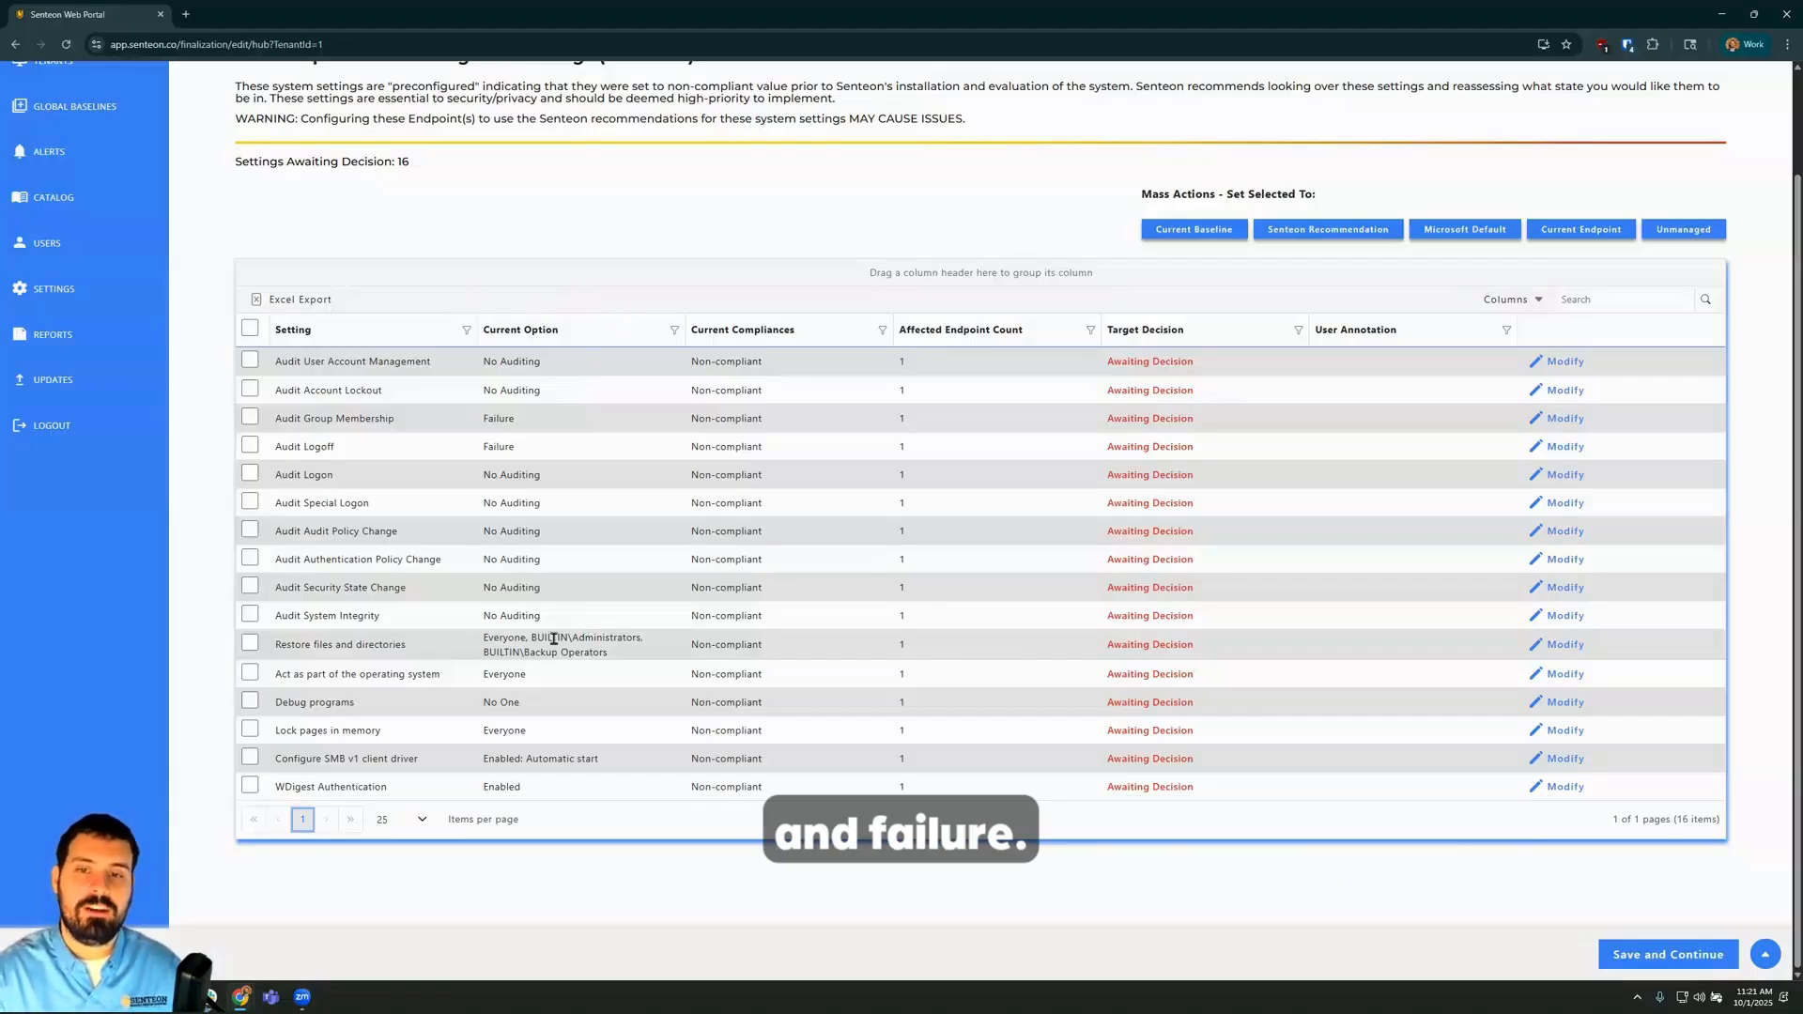
click(249, 615)
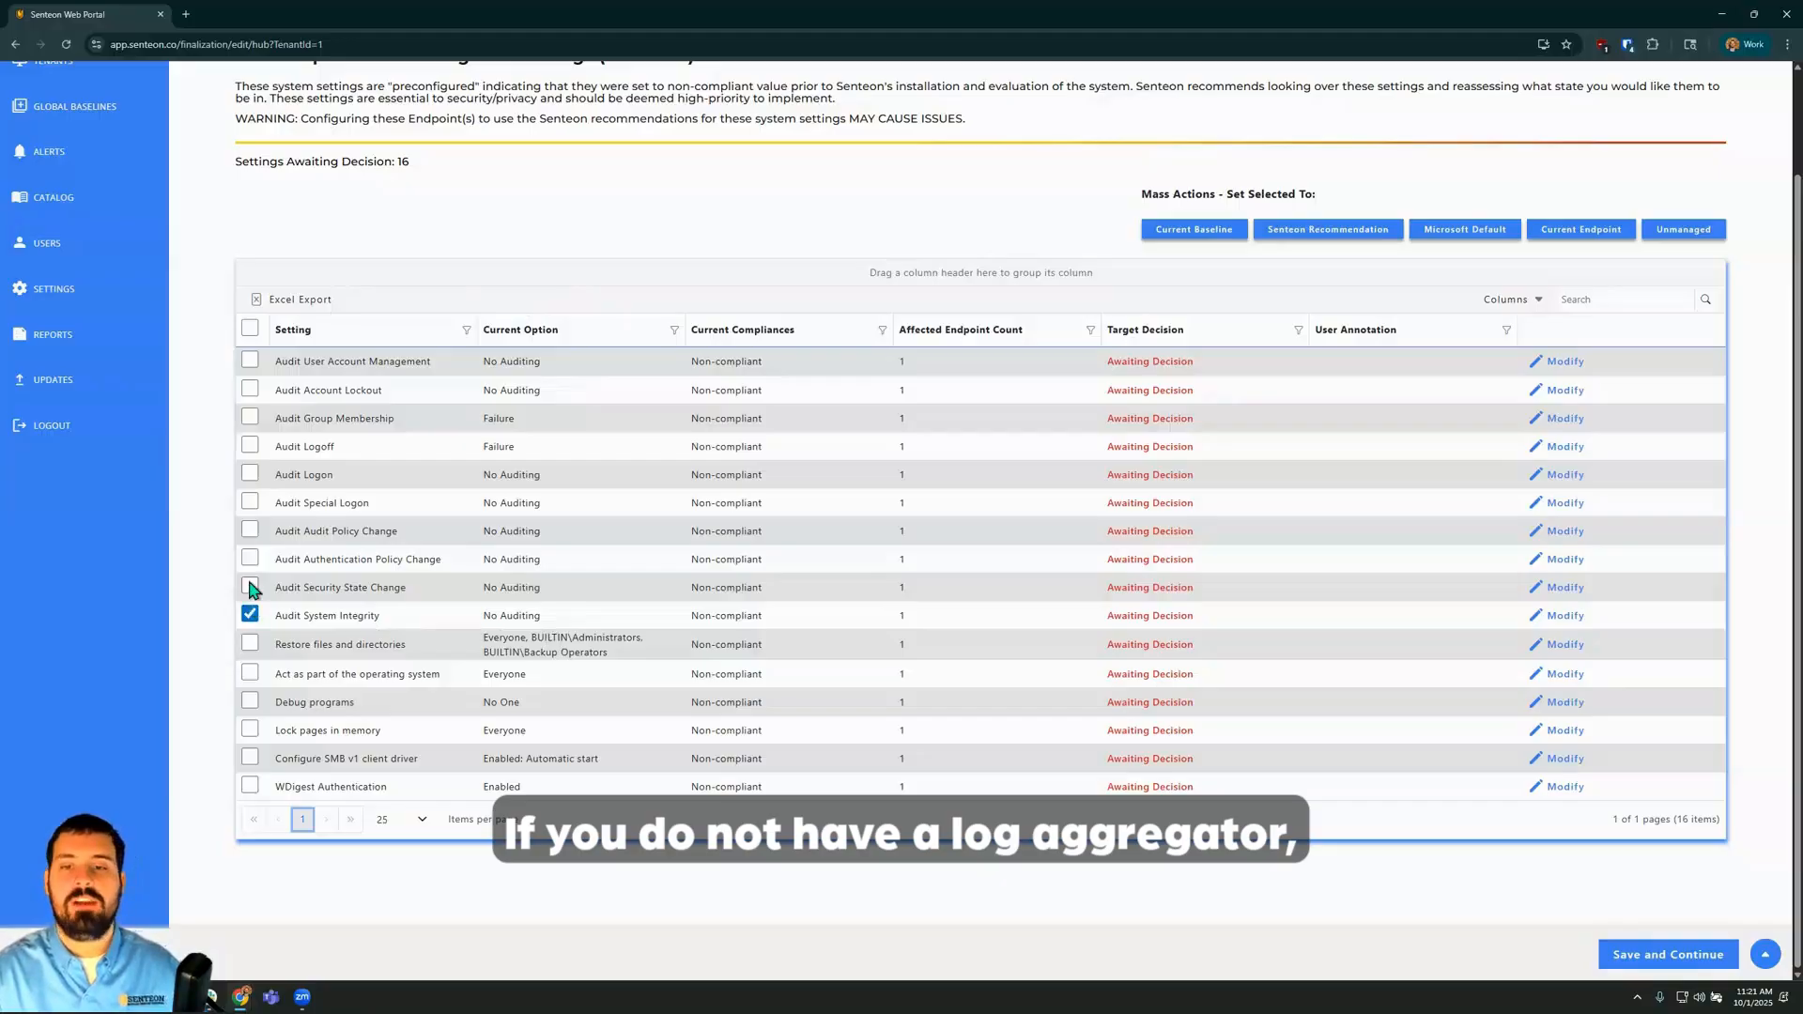
click(250, 586)
click(250, 559)
click(250, 531)
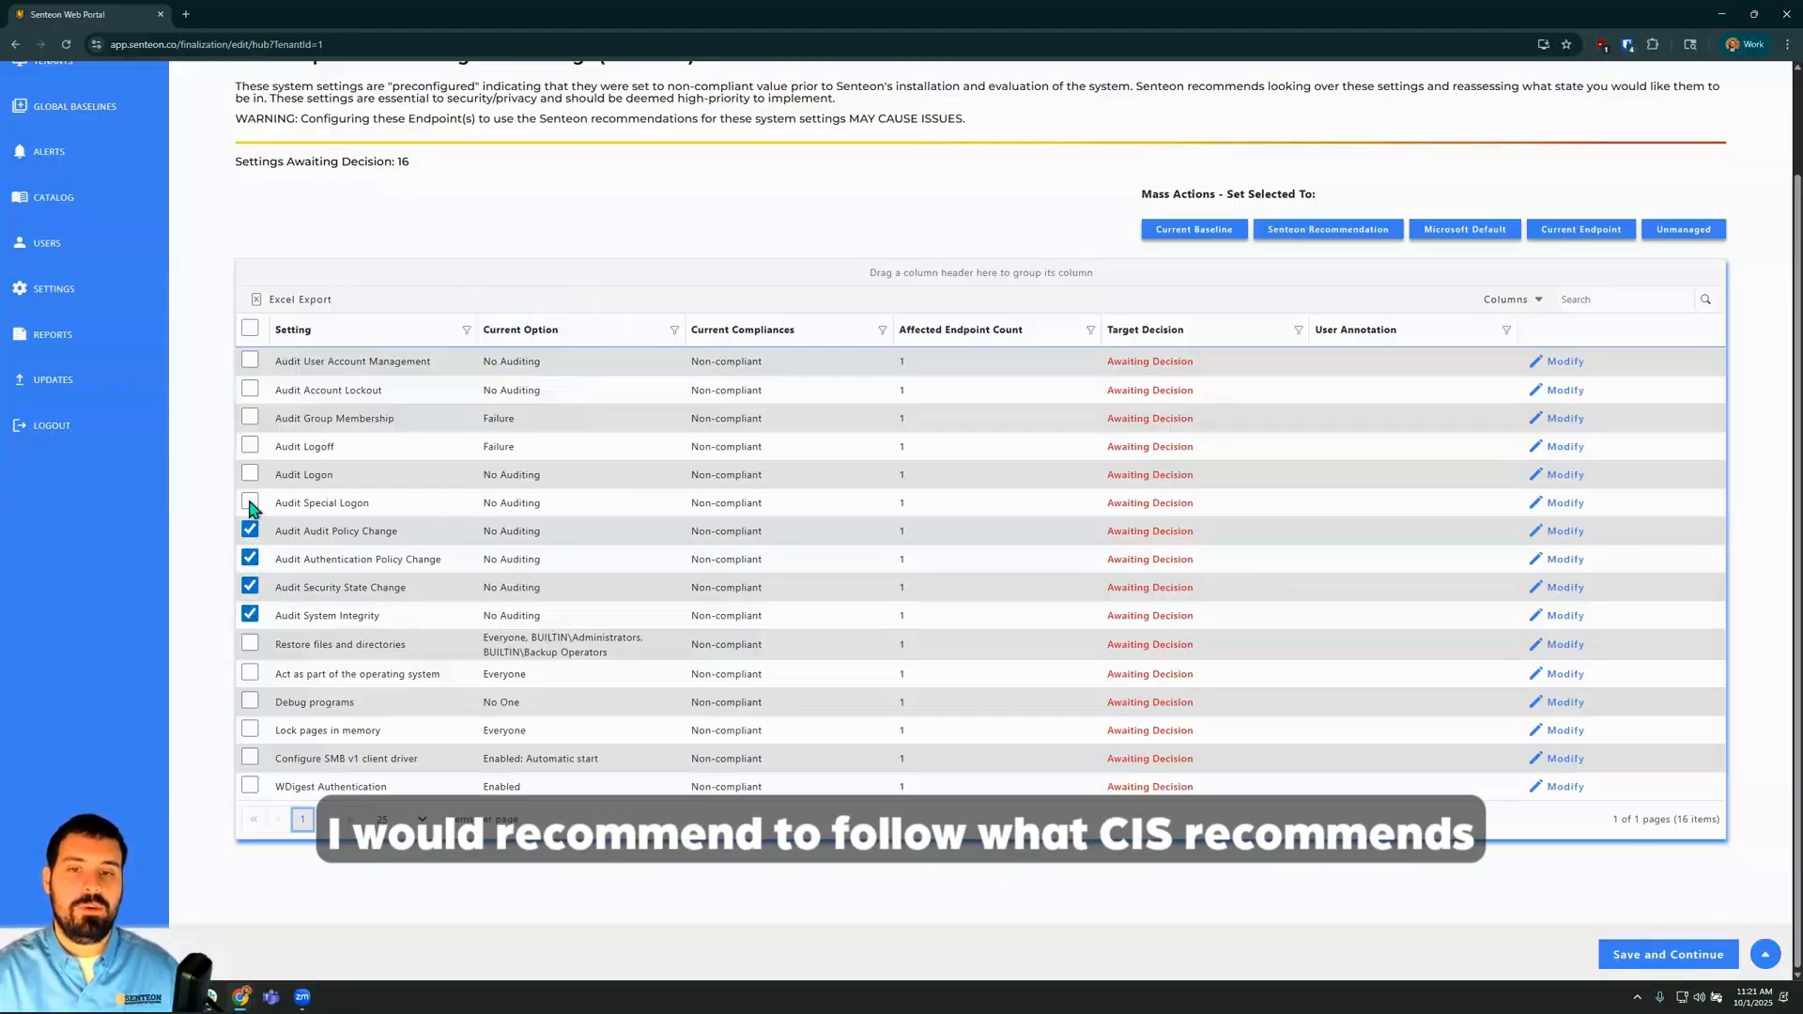
click(250, 503)
click(250, 474)
click(250, 446)
click(250, 418)
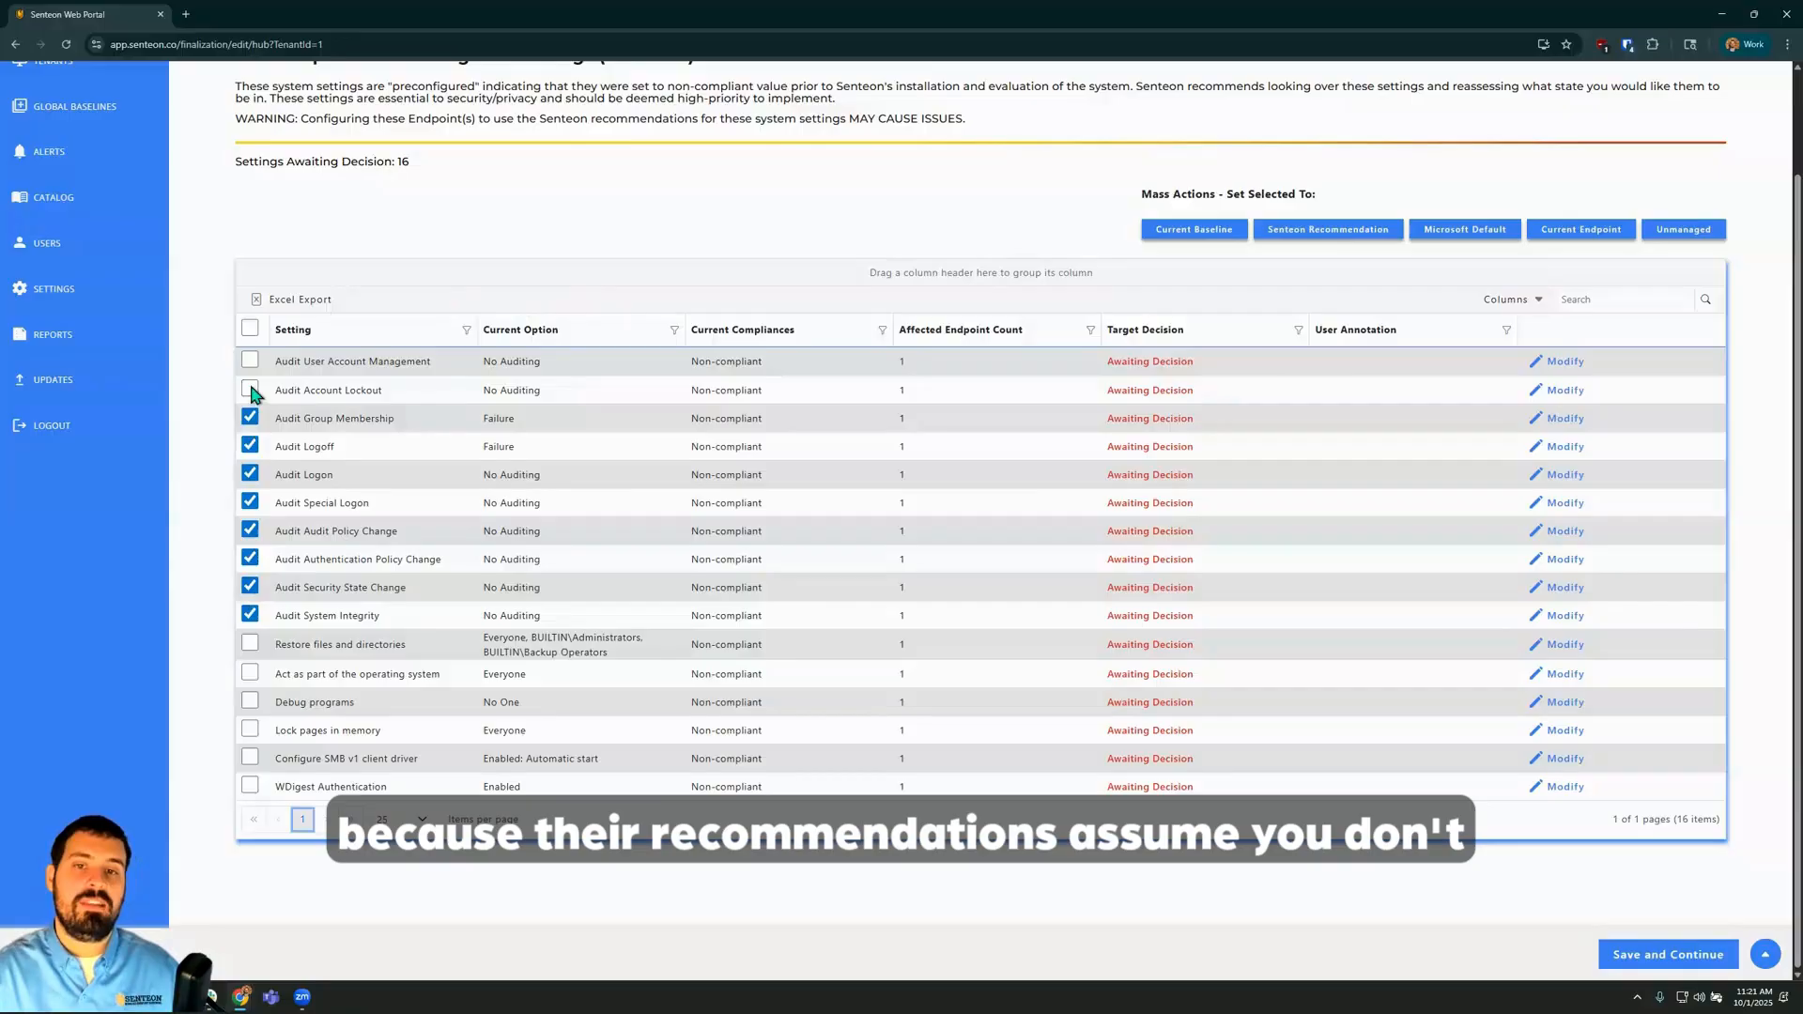
click(249, 389)
click(250, 360)
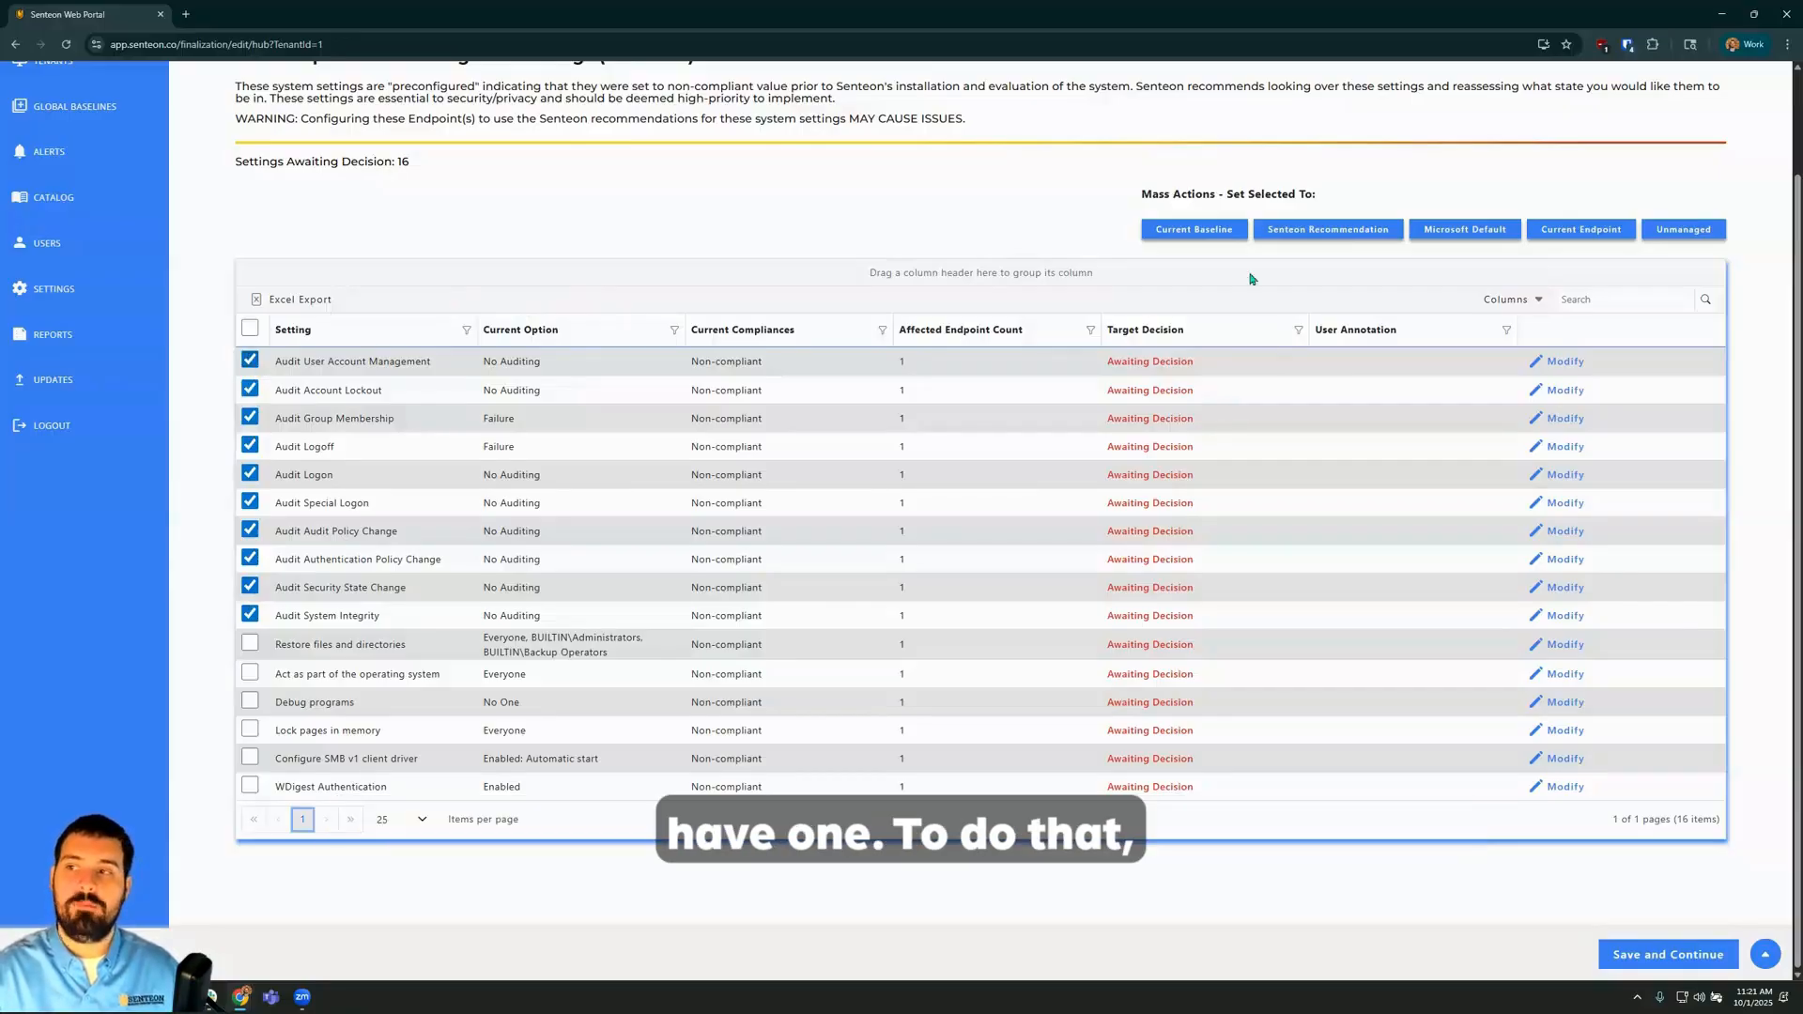
click(1297, 242)
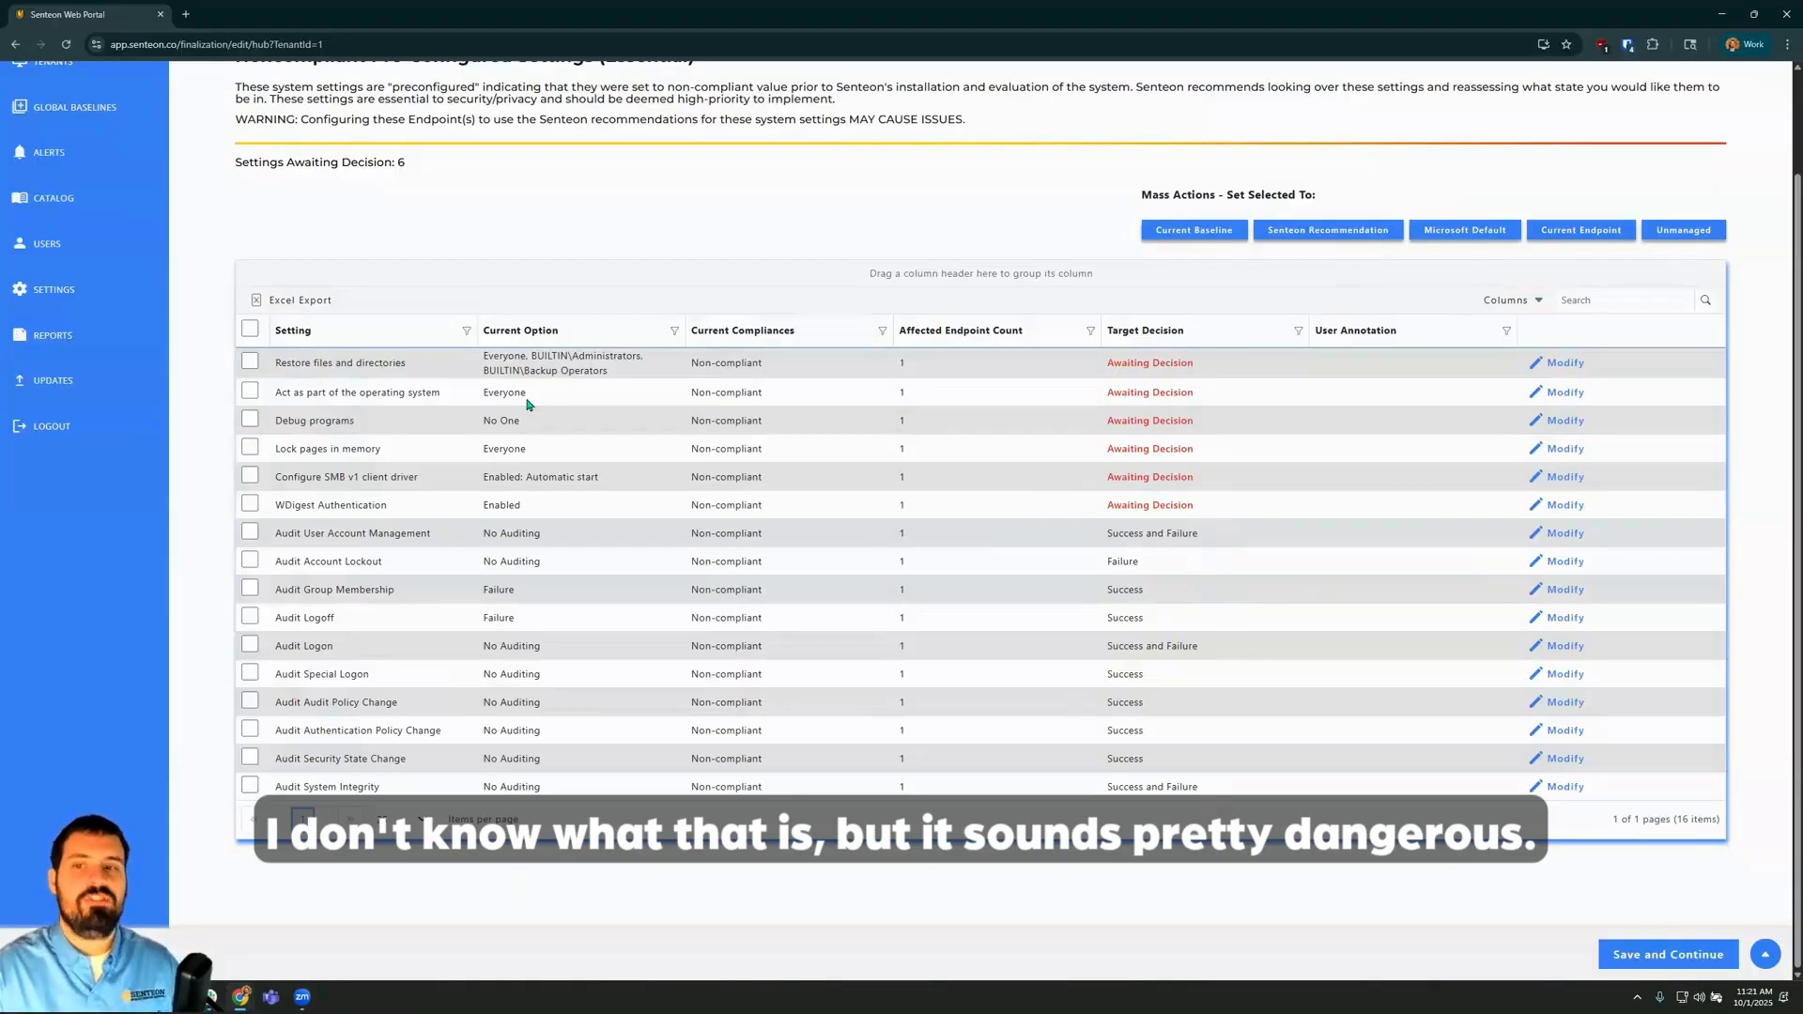
Examine the path, description, rationale, default option and Senteon recommendation of the Act as part of the operating system setting, and return to the list.
click(1540, 402)
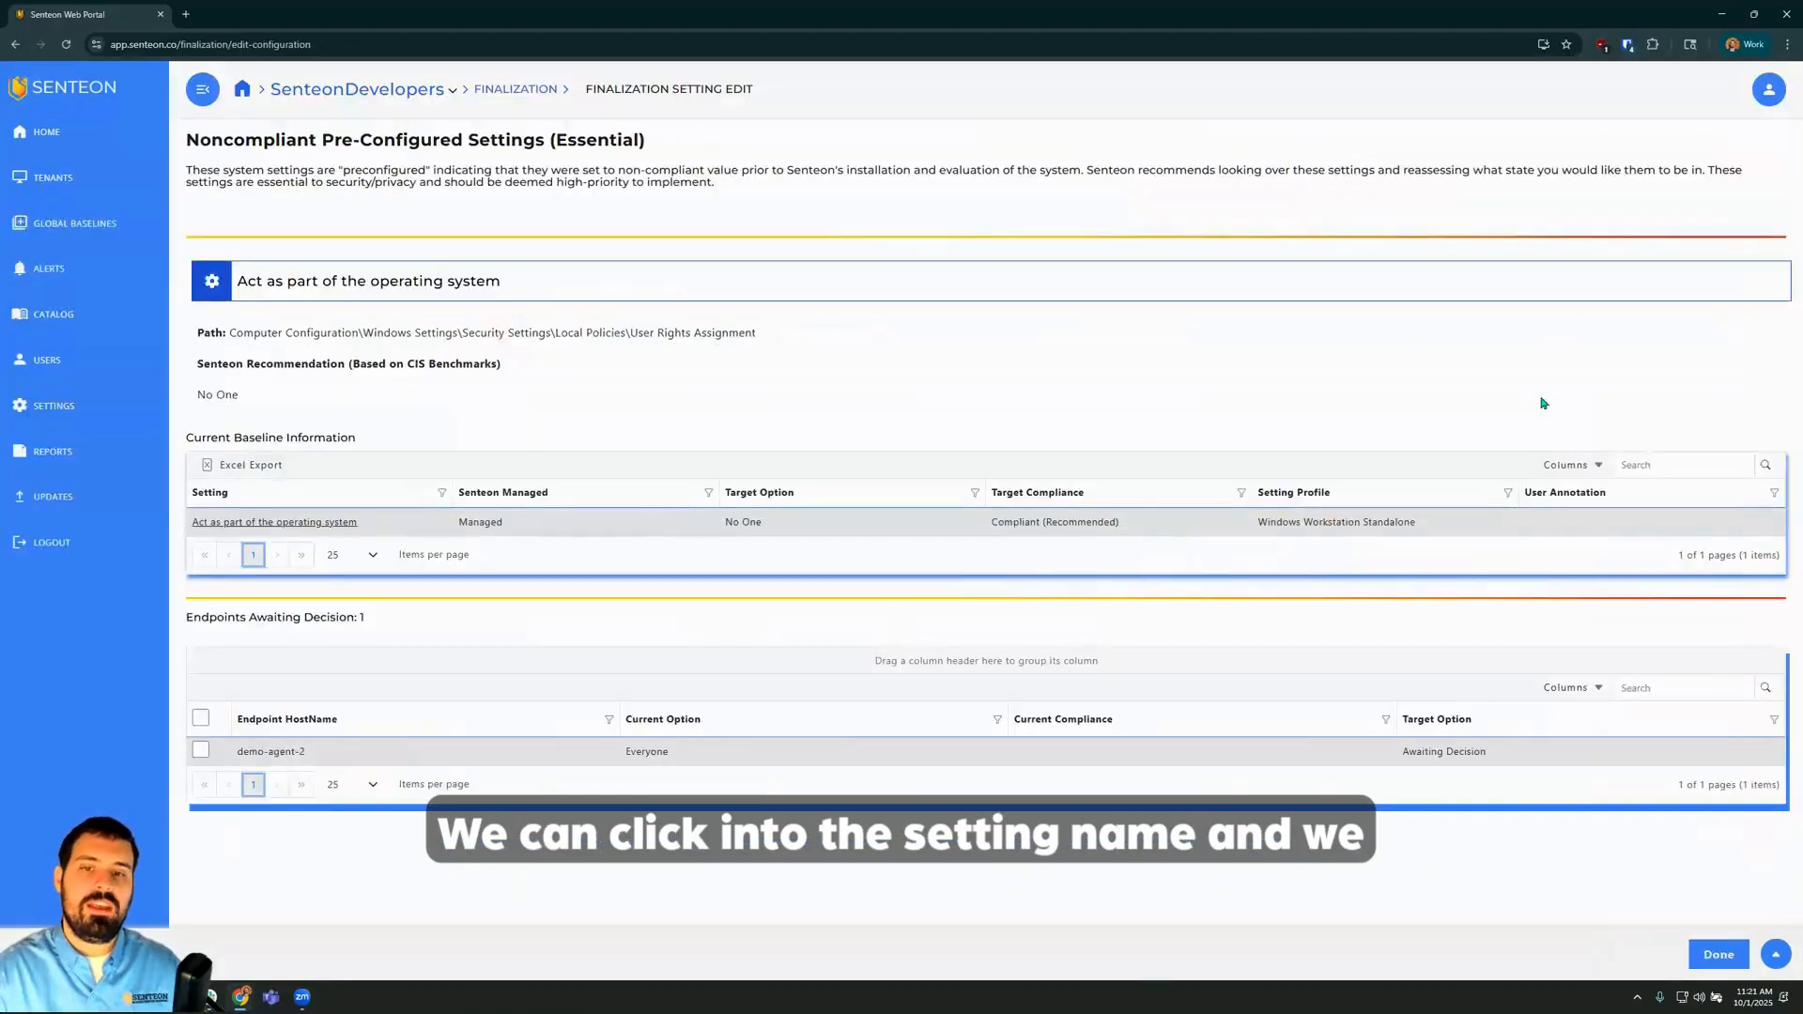
click(282, 522)
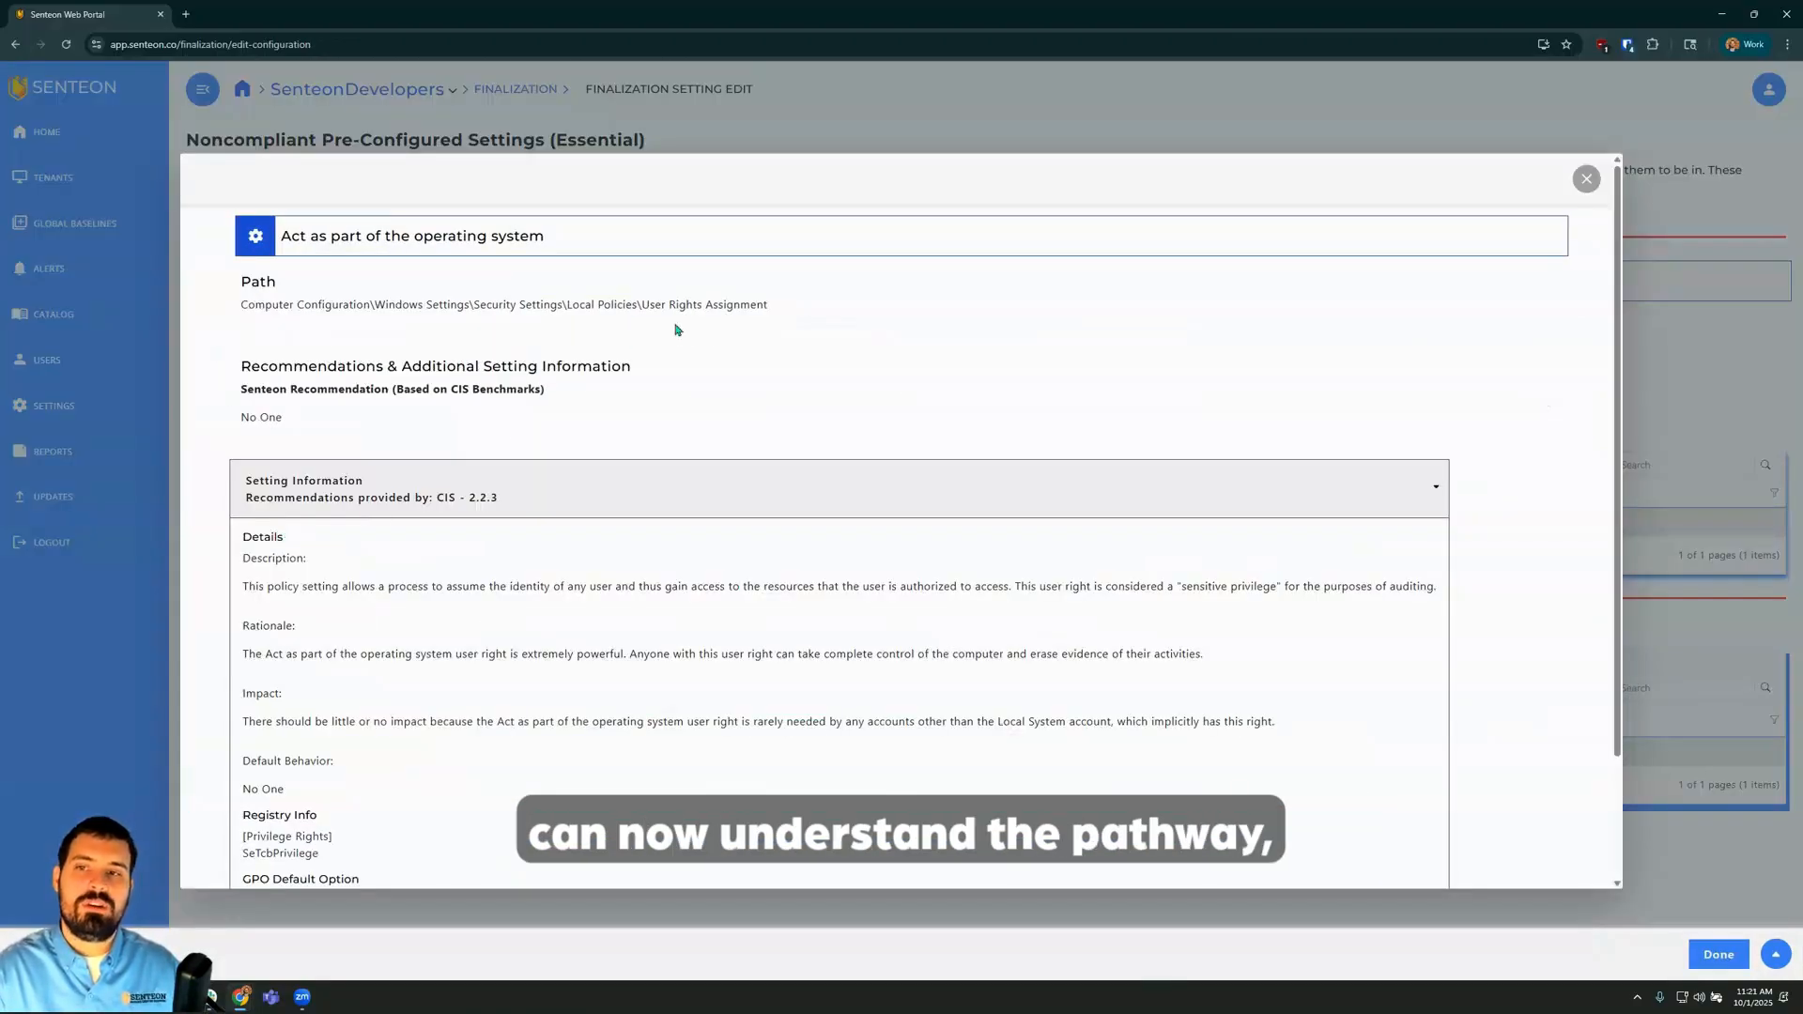
drag(792, 315, 711, 317)
drag(650, 319, 641, 316)
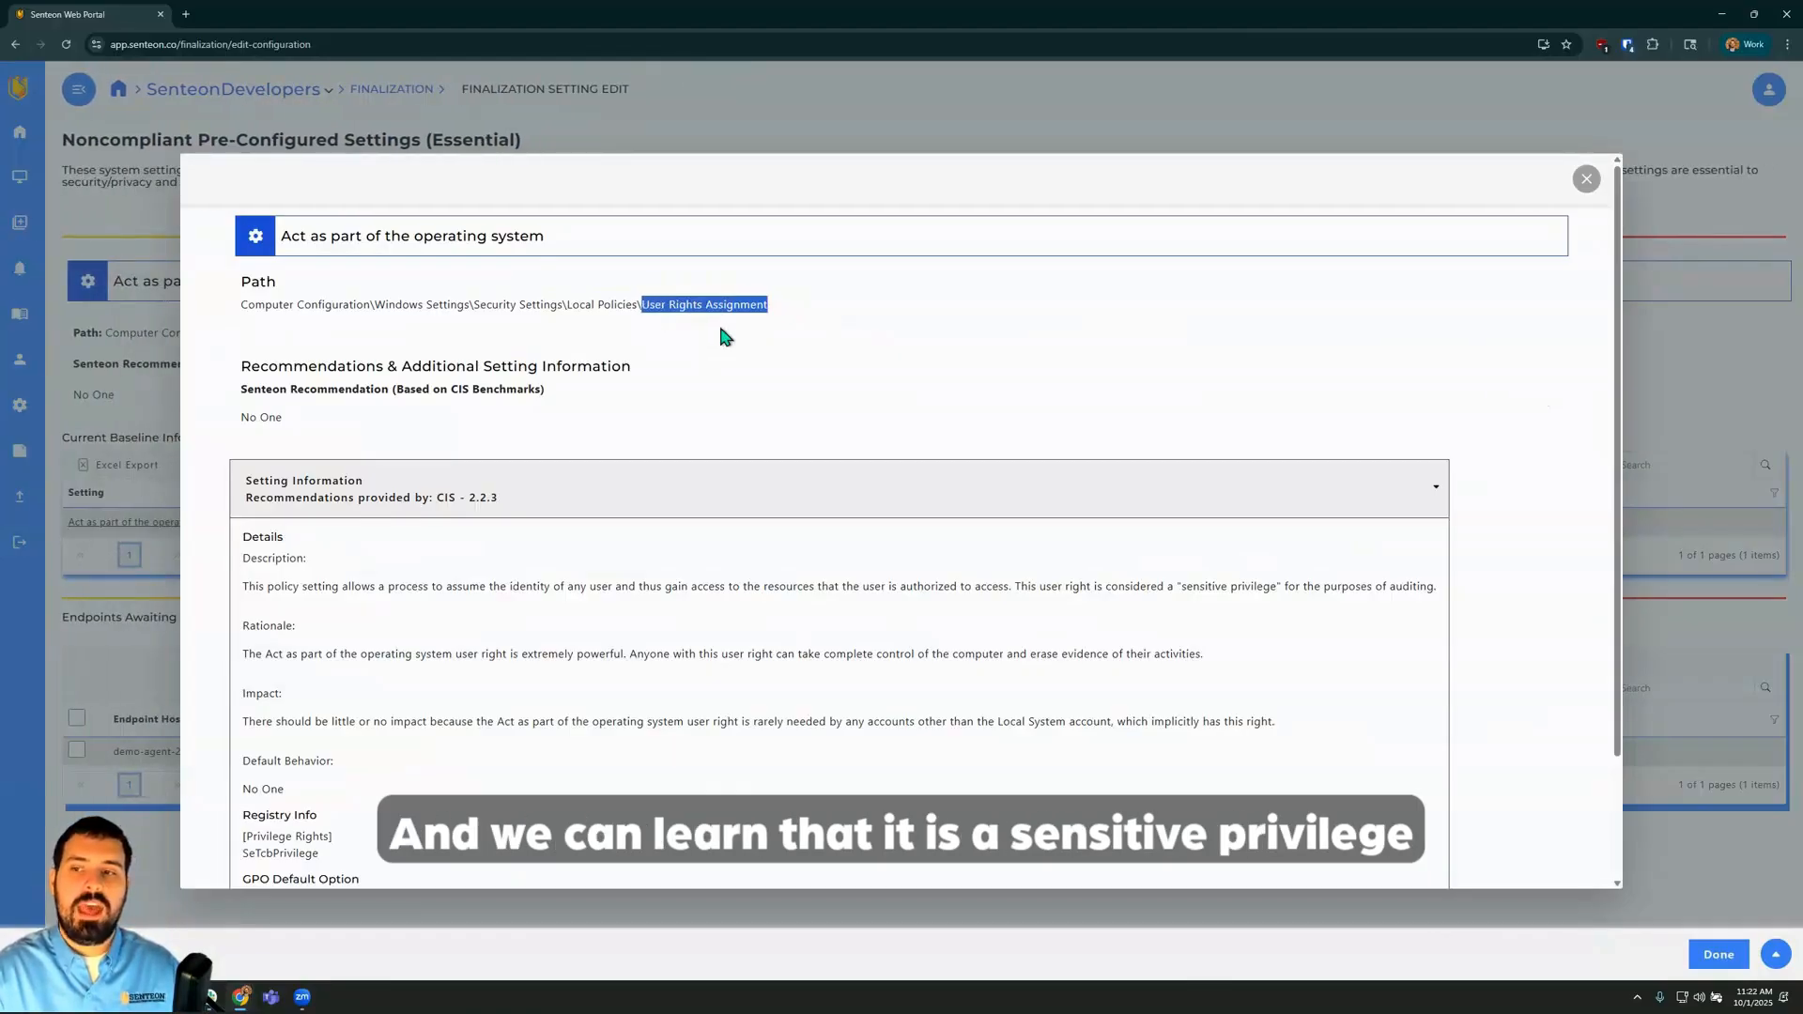
drag(1173, 588, 1283, 604)
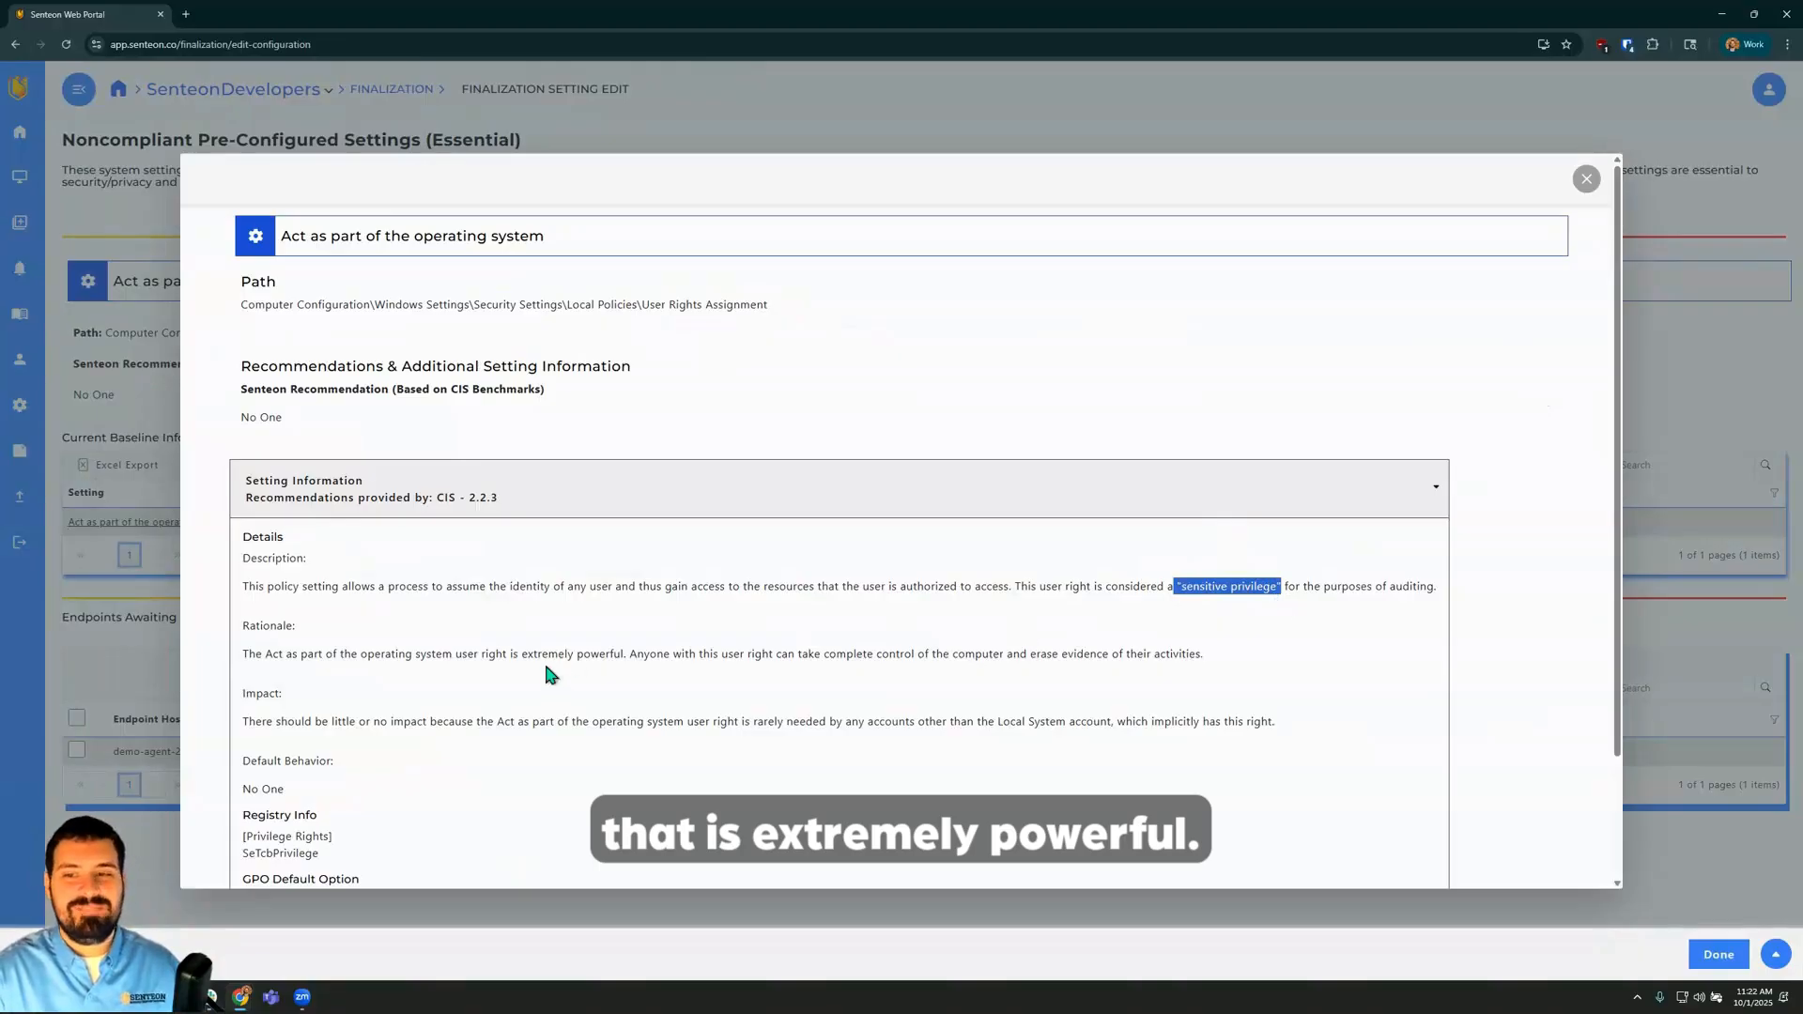
drag(514, 654, 638, 668)
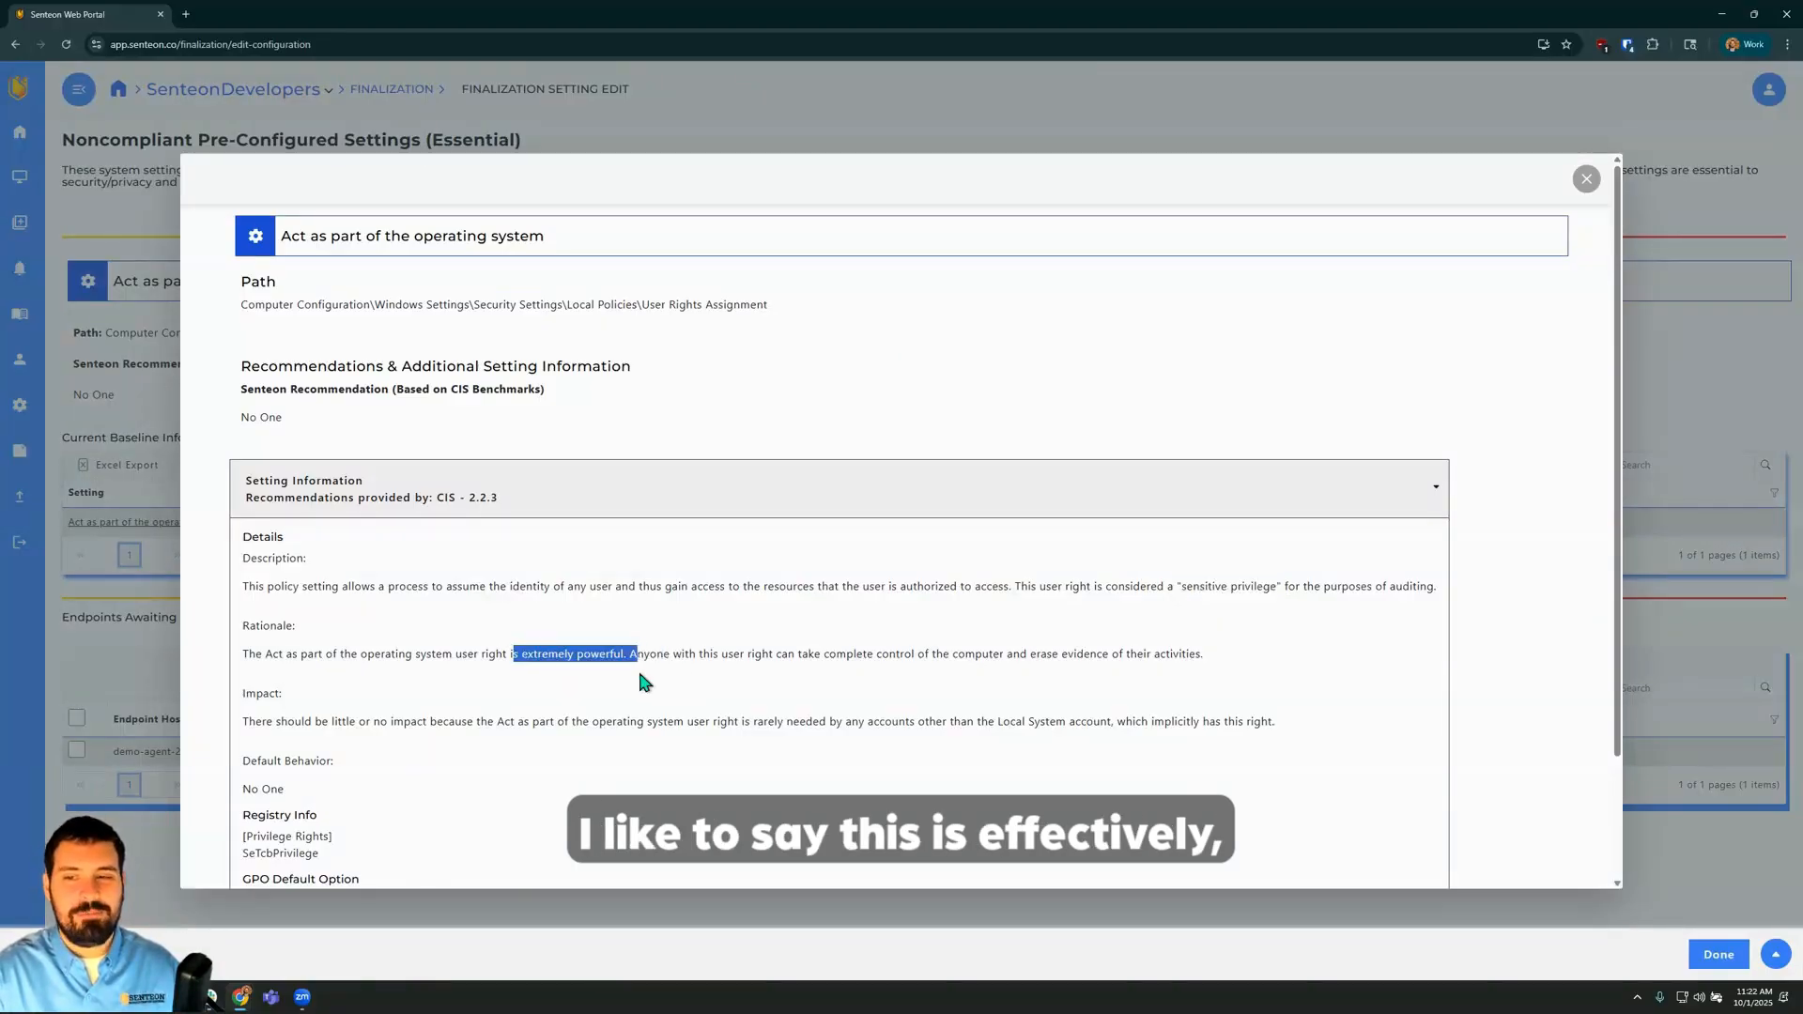
click(690, 711)
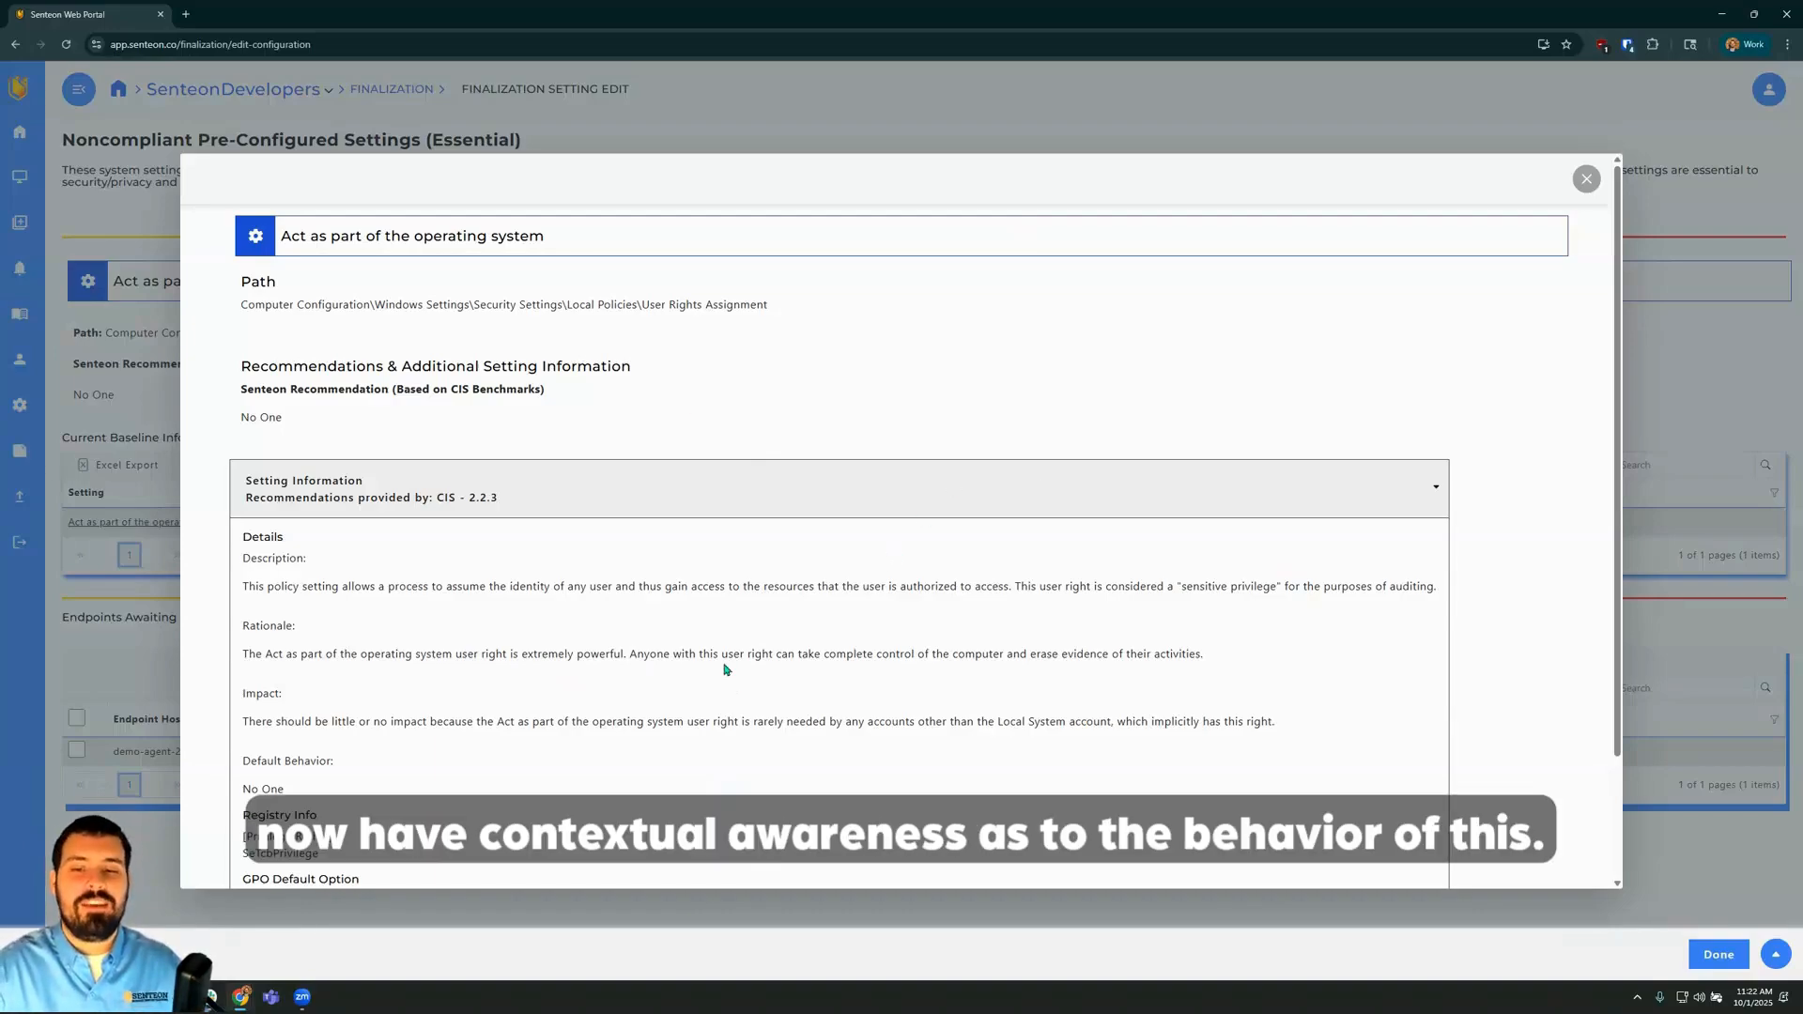
scroll(733, 683, down, 2)
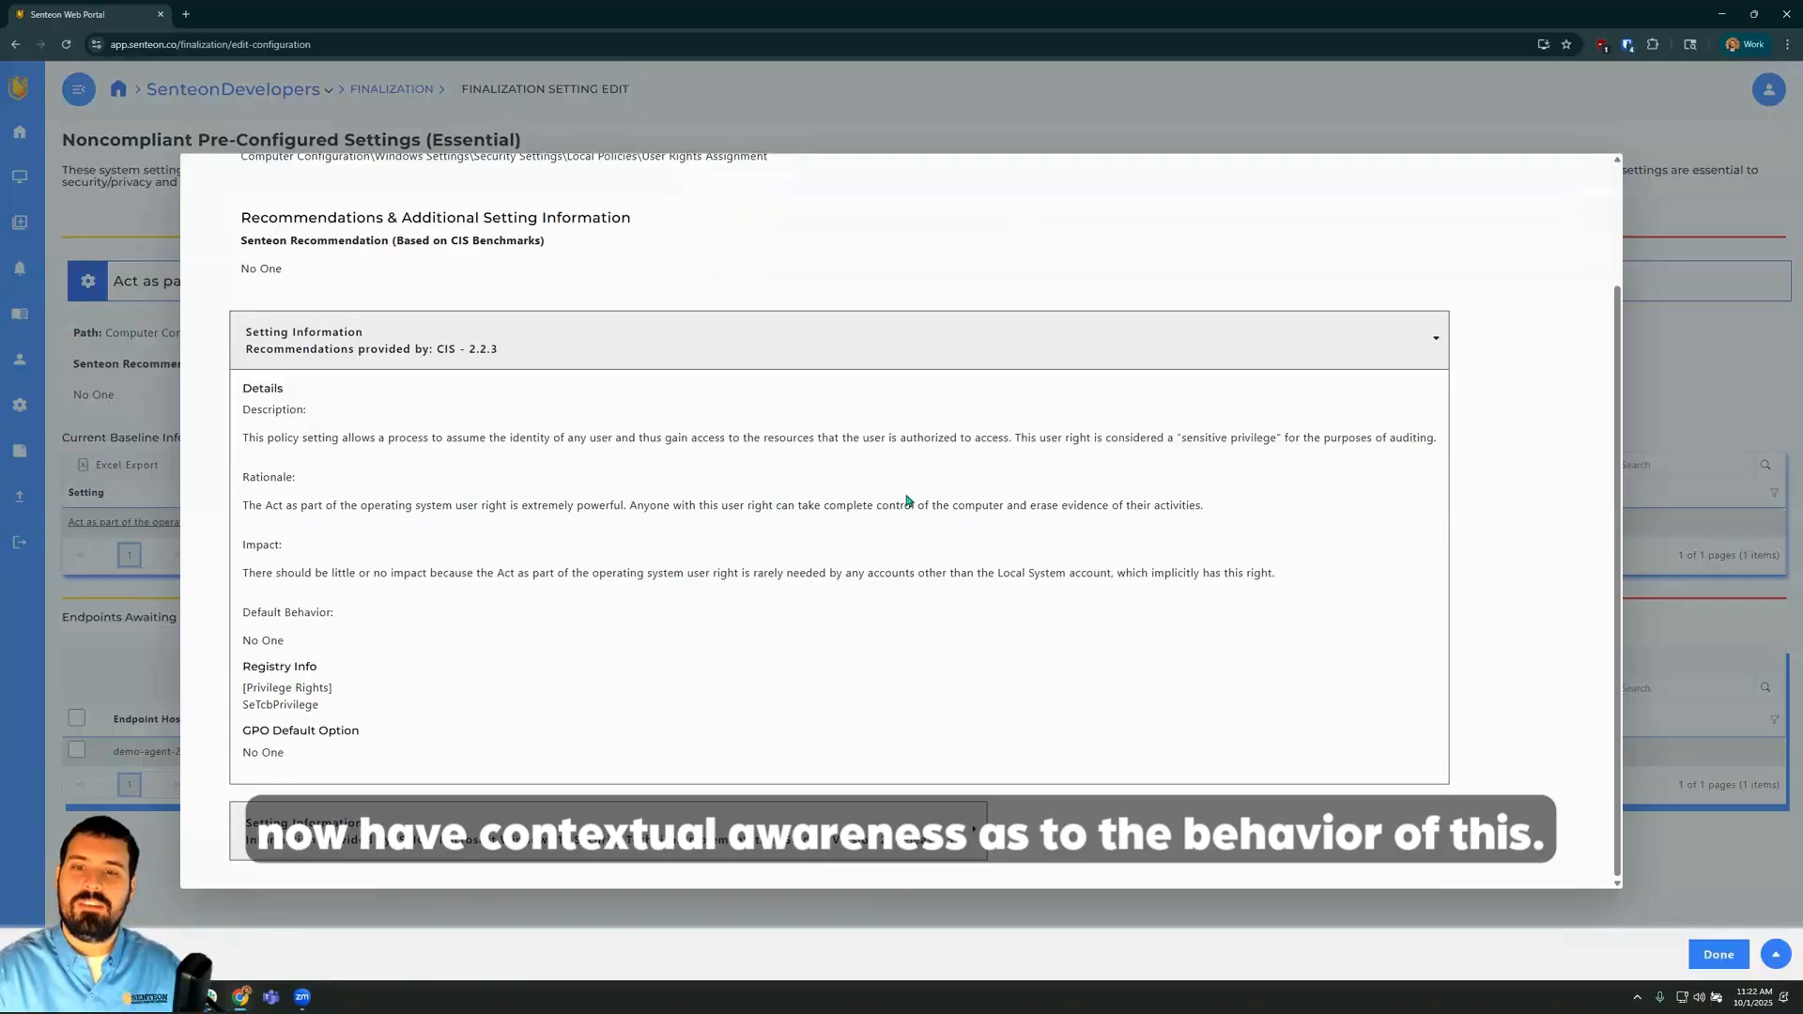
drag(309, 729, 251, 753)
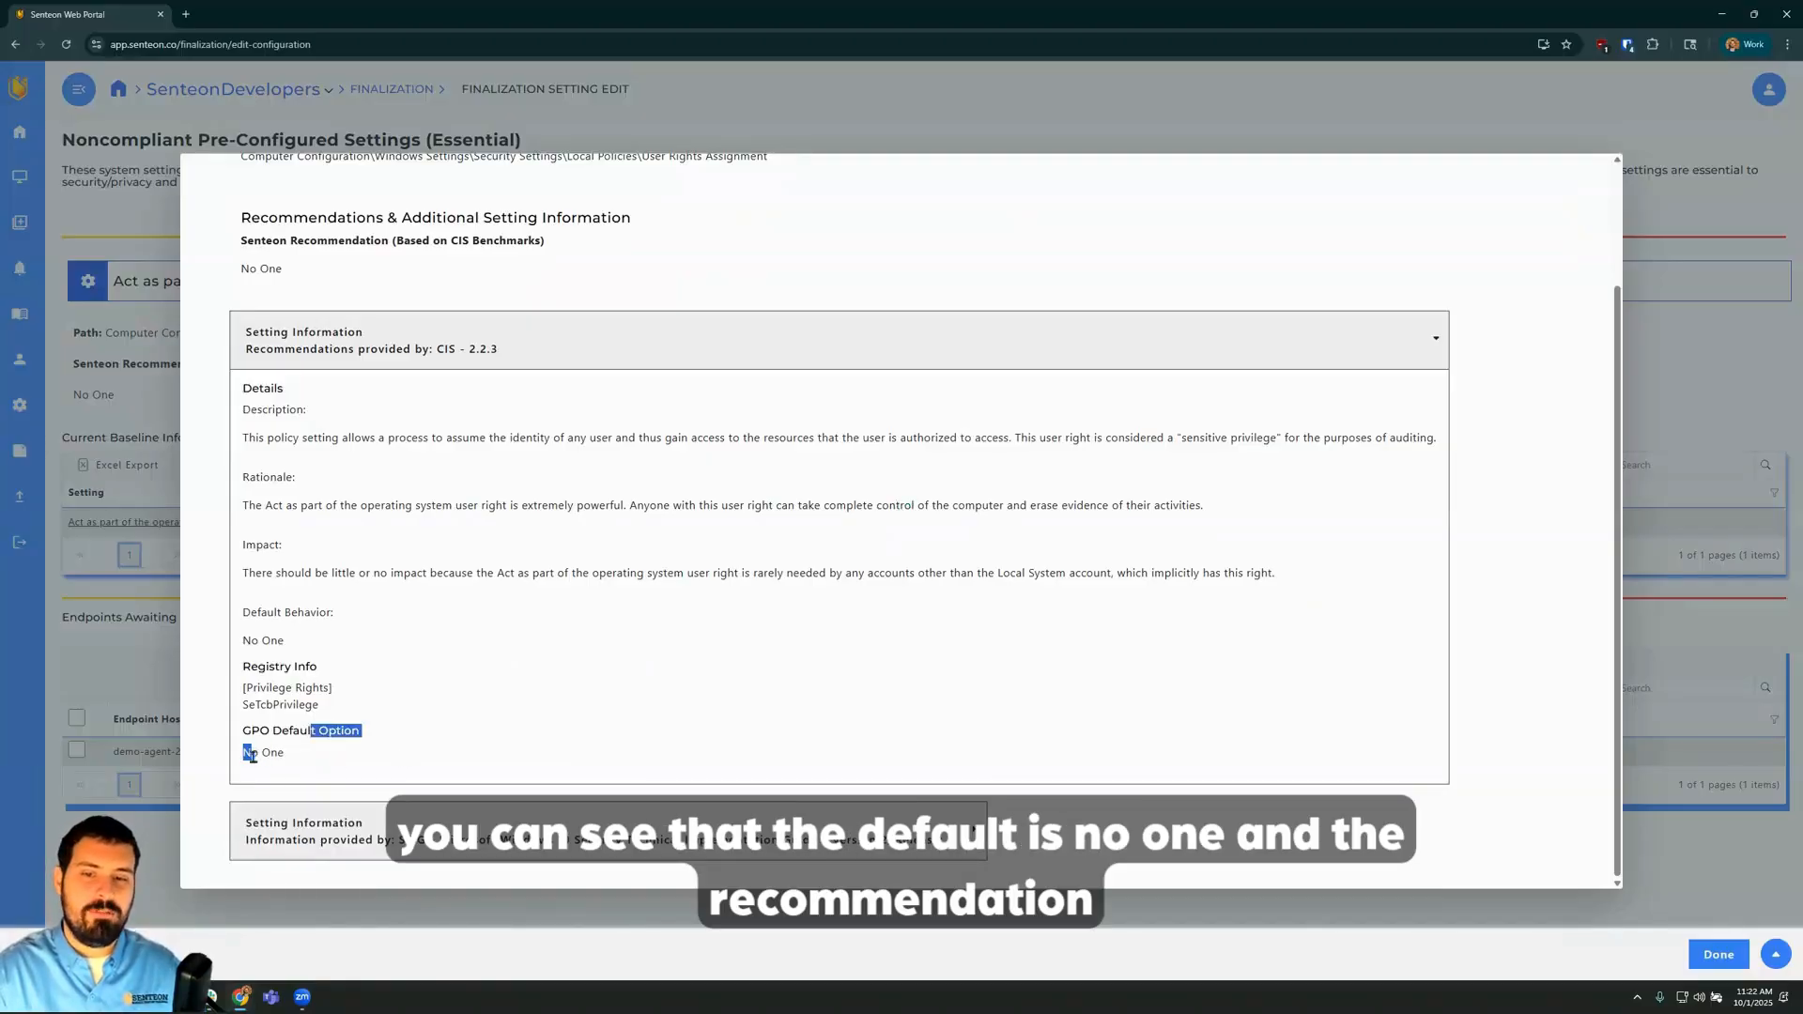
click(249, 755)
drag(291, 287, 234, 285)
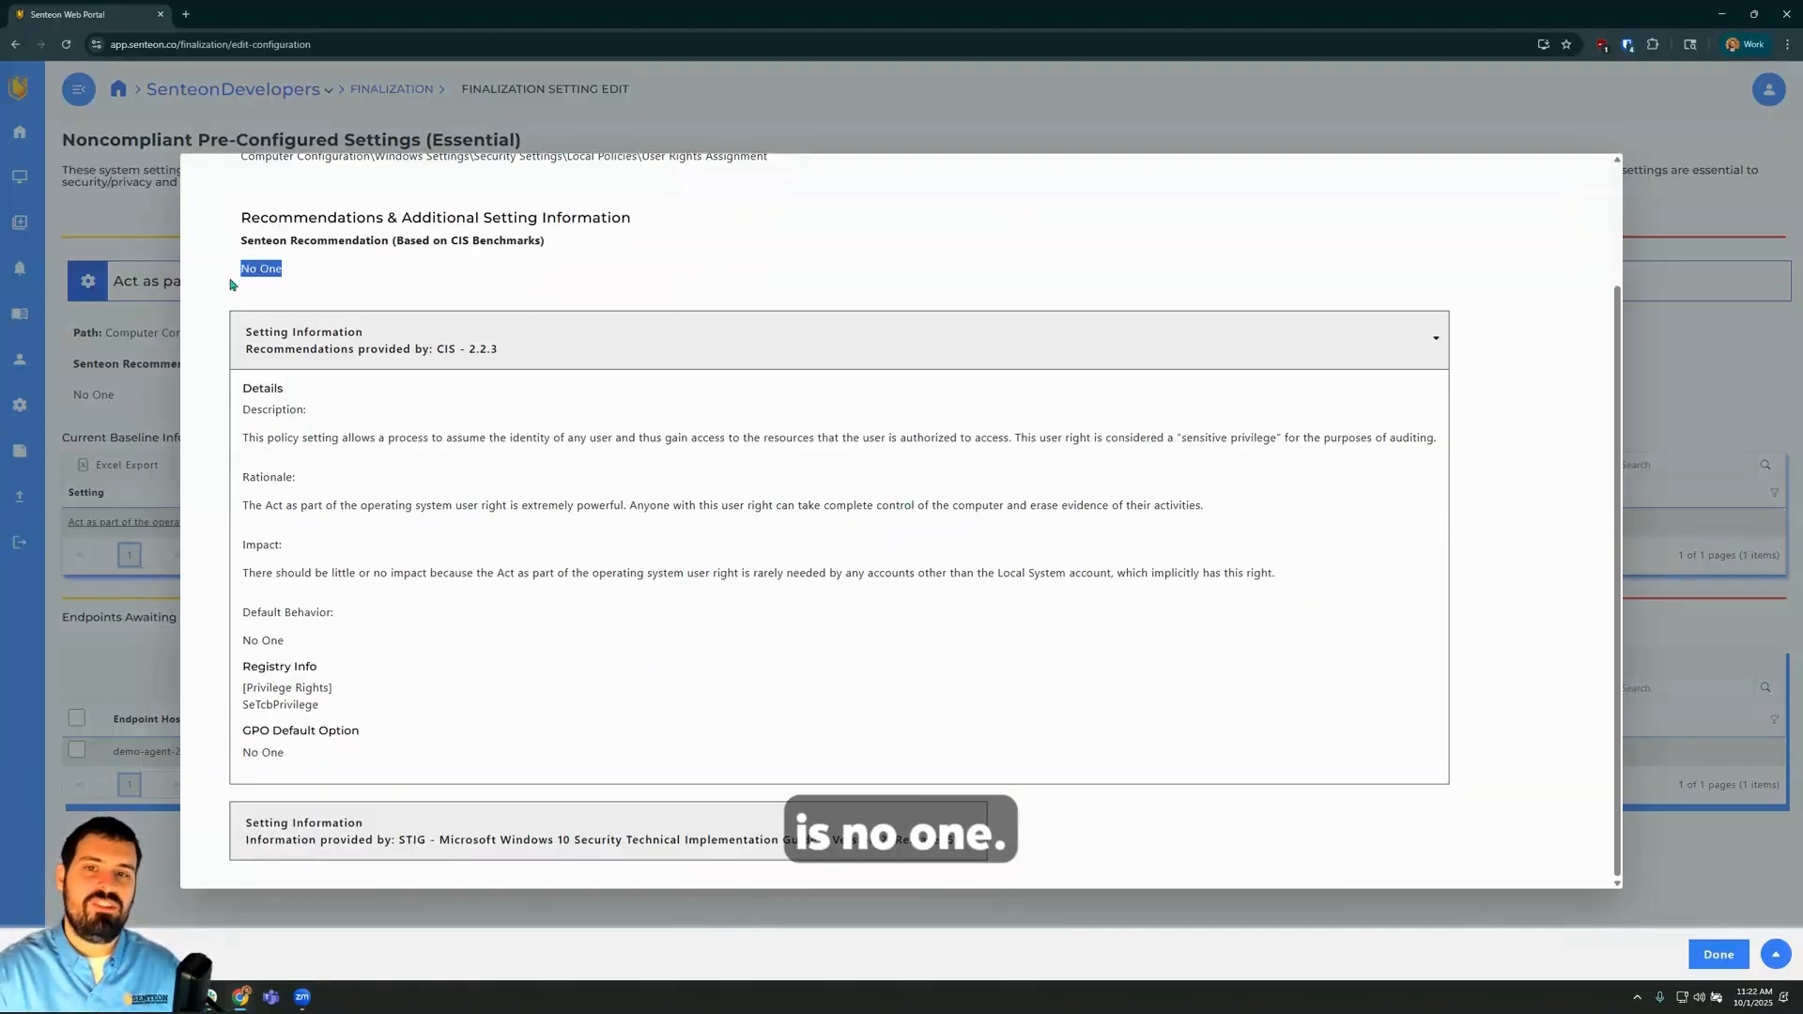
click(234, 284)
click(1677, 259)
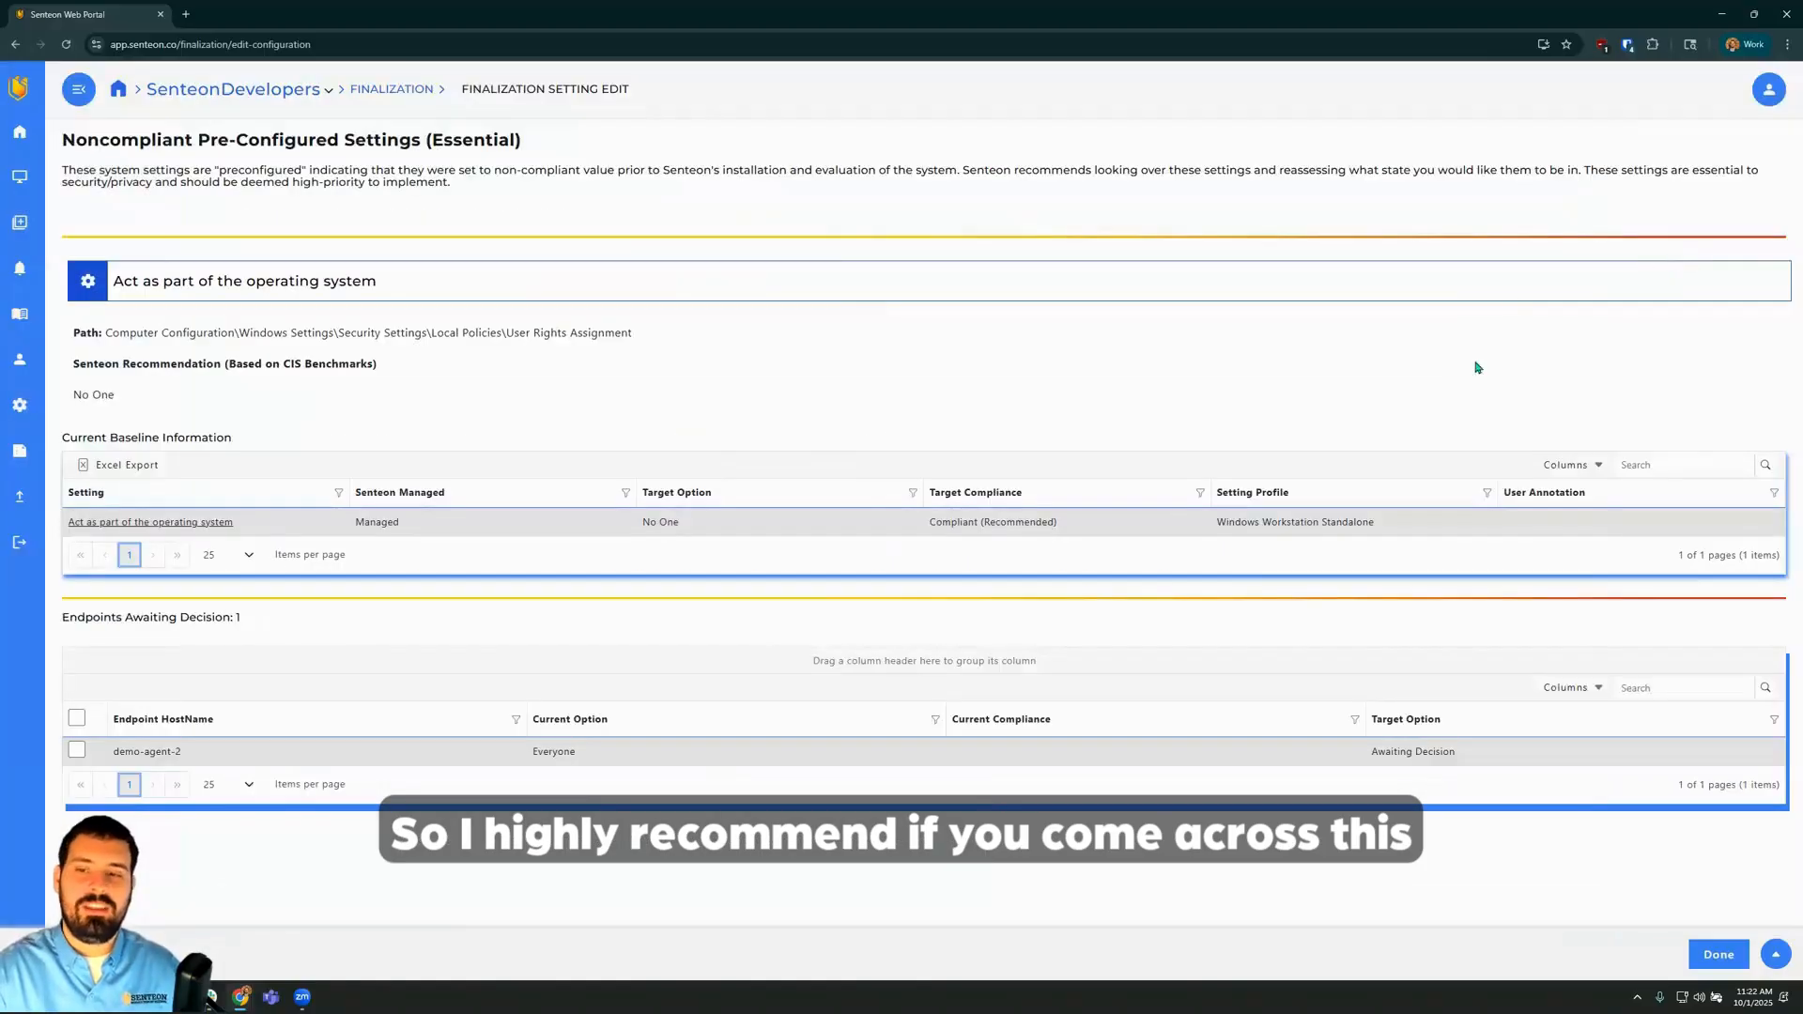
click(1694, 944)
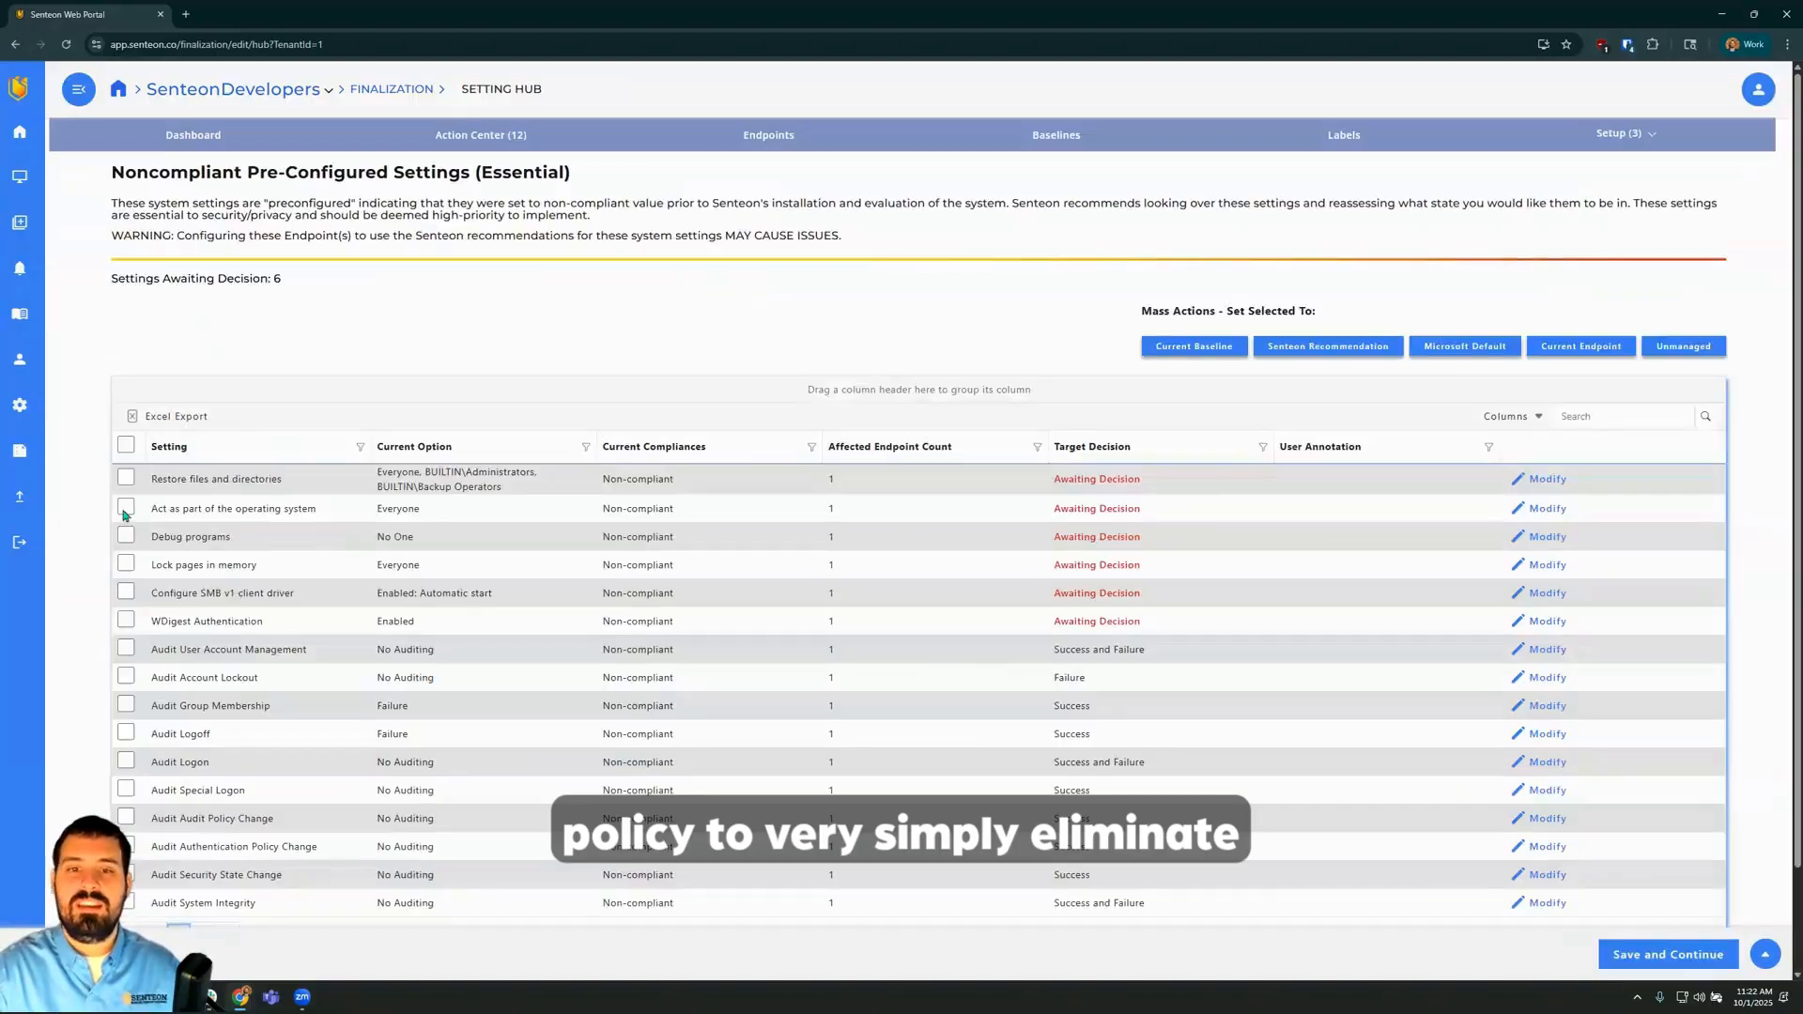
Set Act as part of the operating system, Restore files and directories, and Debug programs to Senteon Recommendation.
click(124, 510)
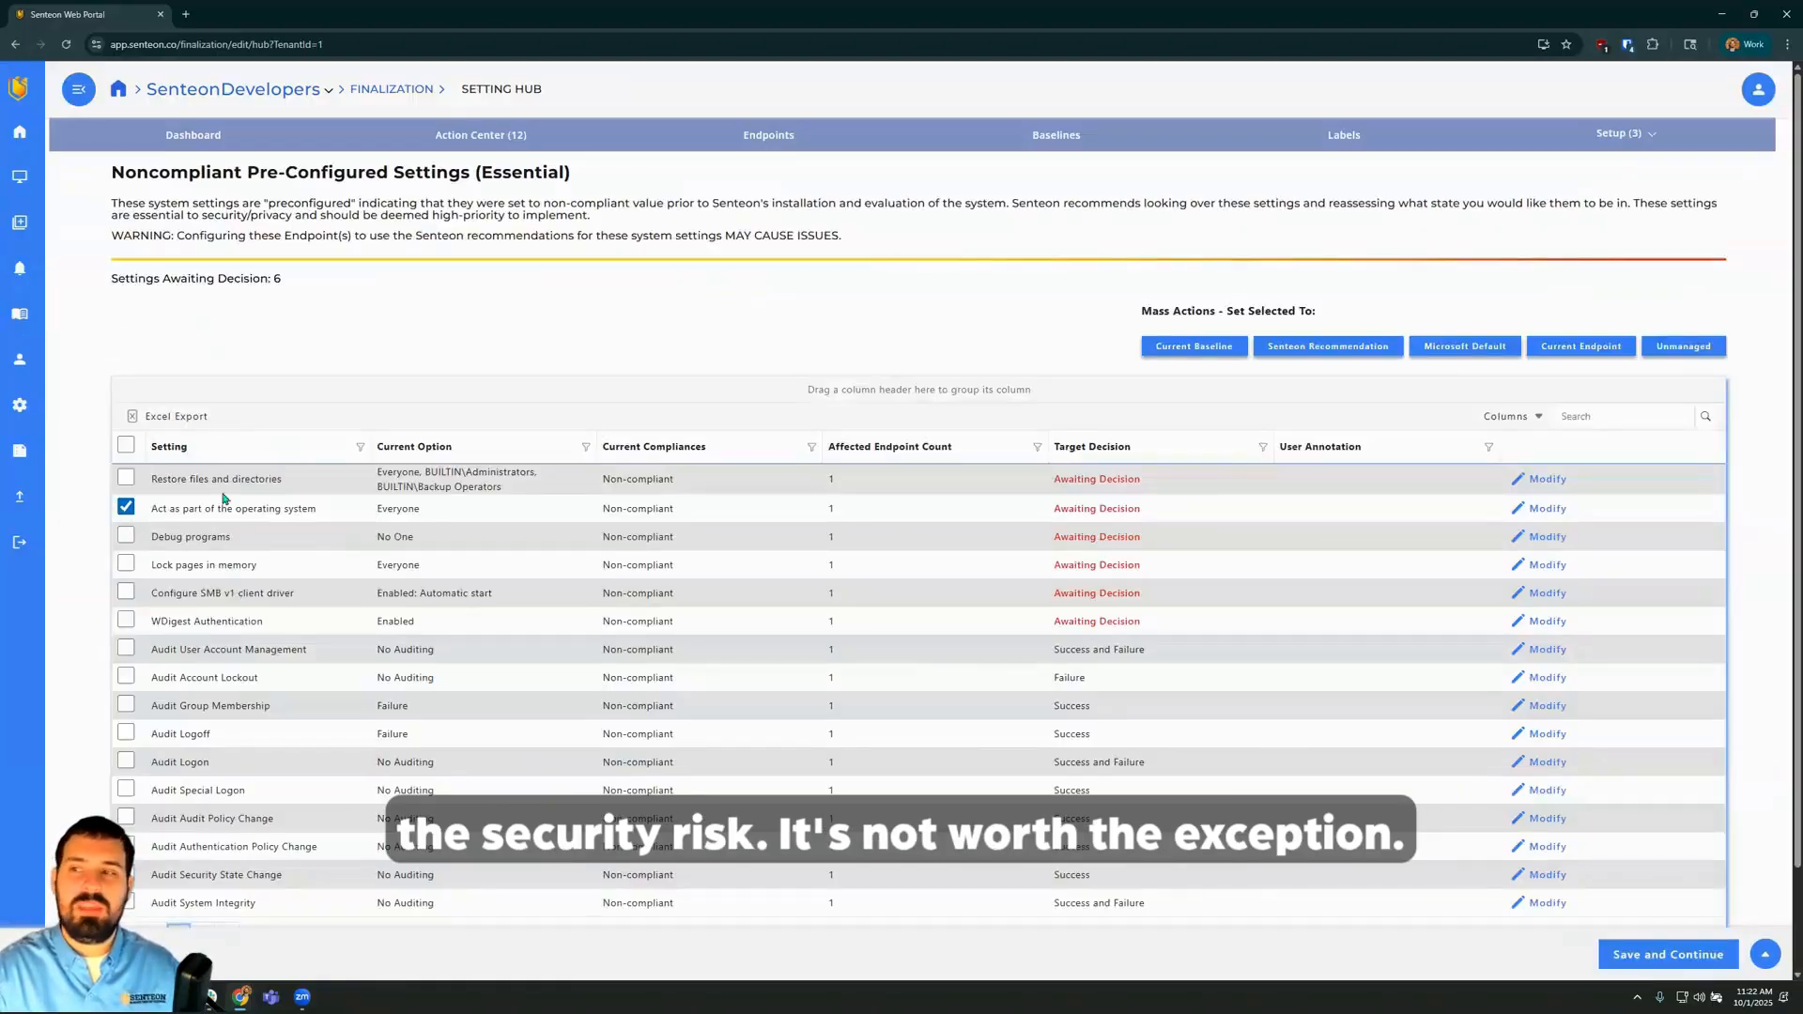
click(1294, 349)
scroll(1195, 782, down, 1)
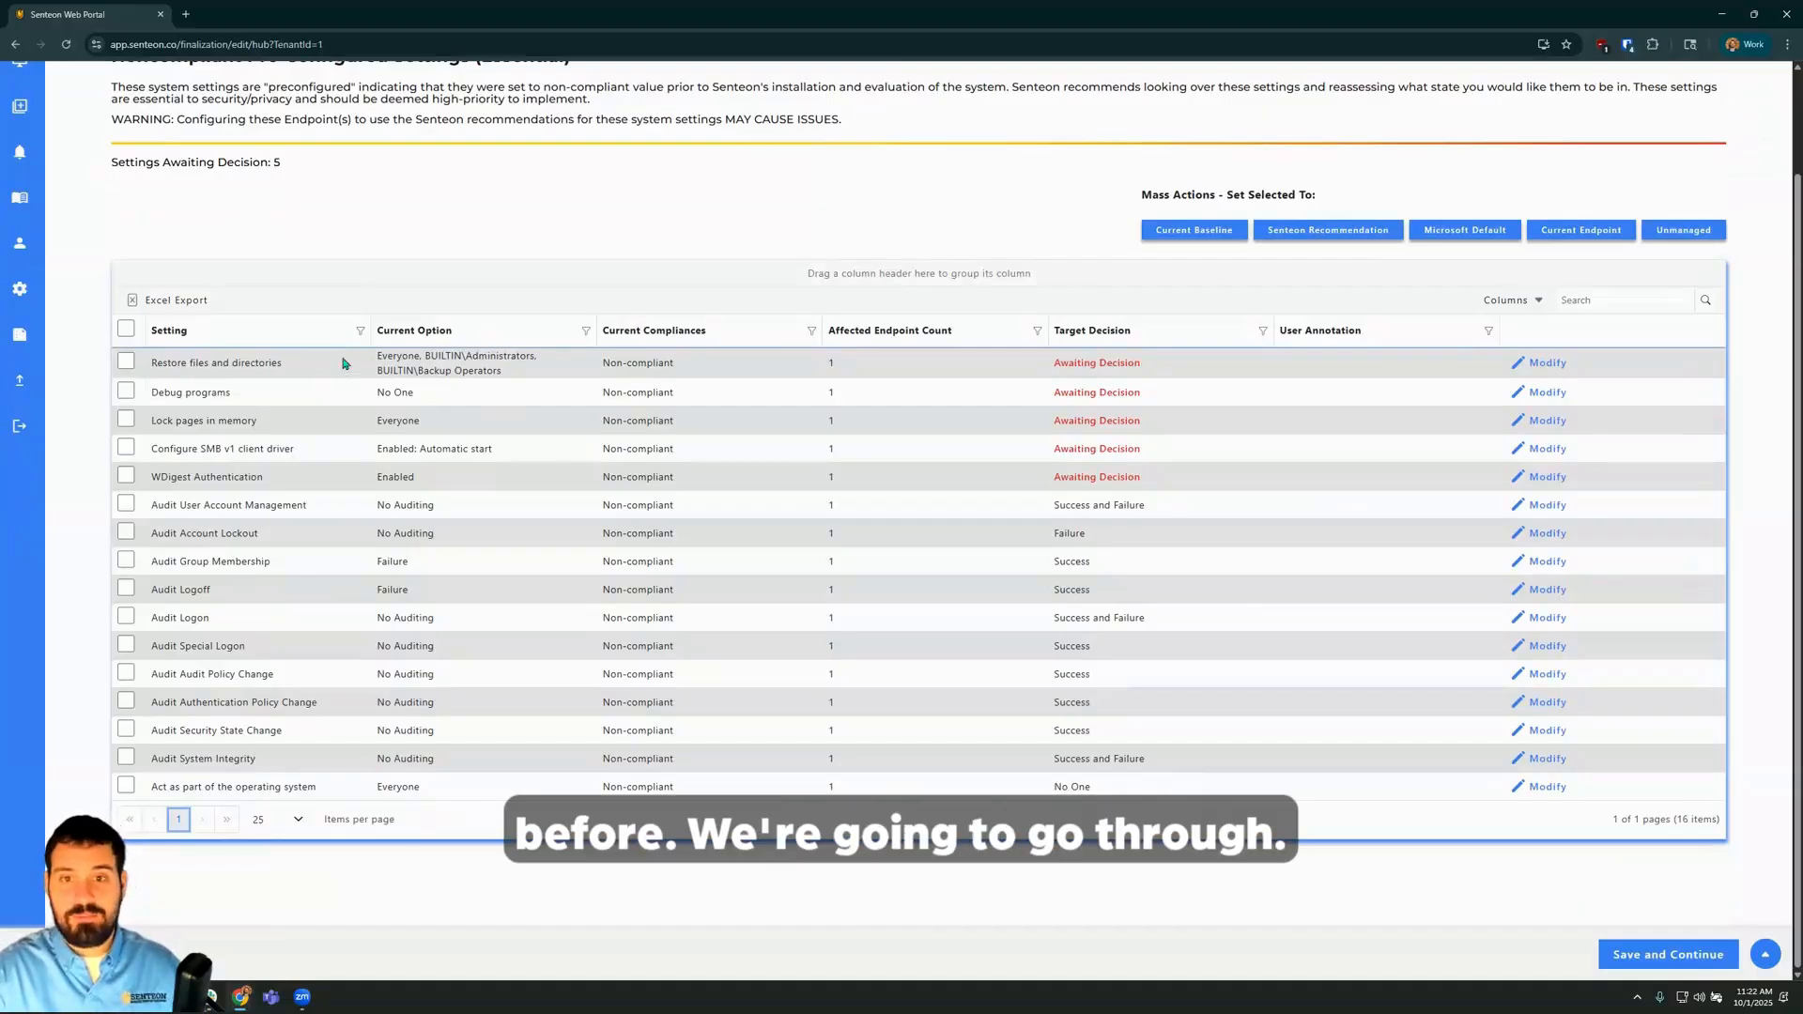
click(125, 361)
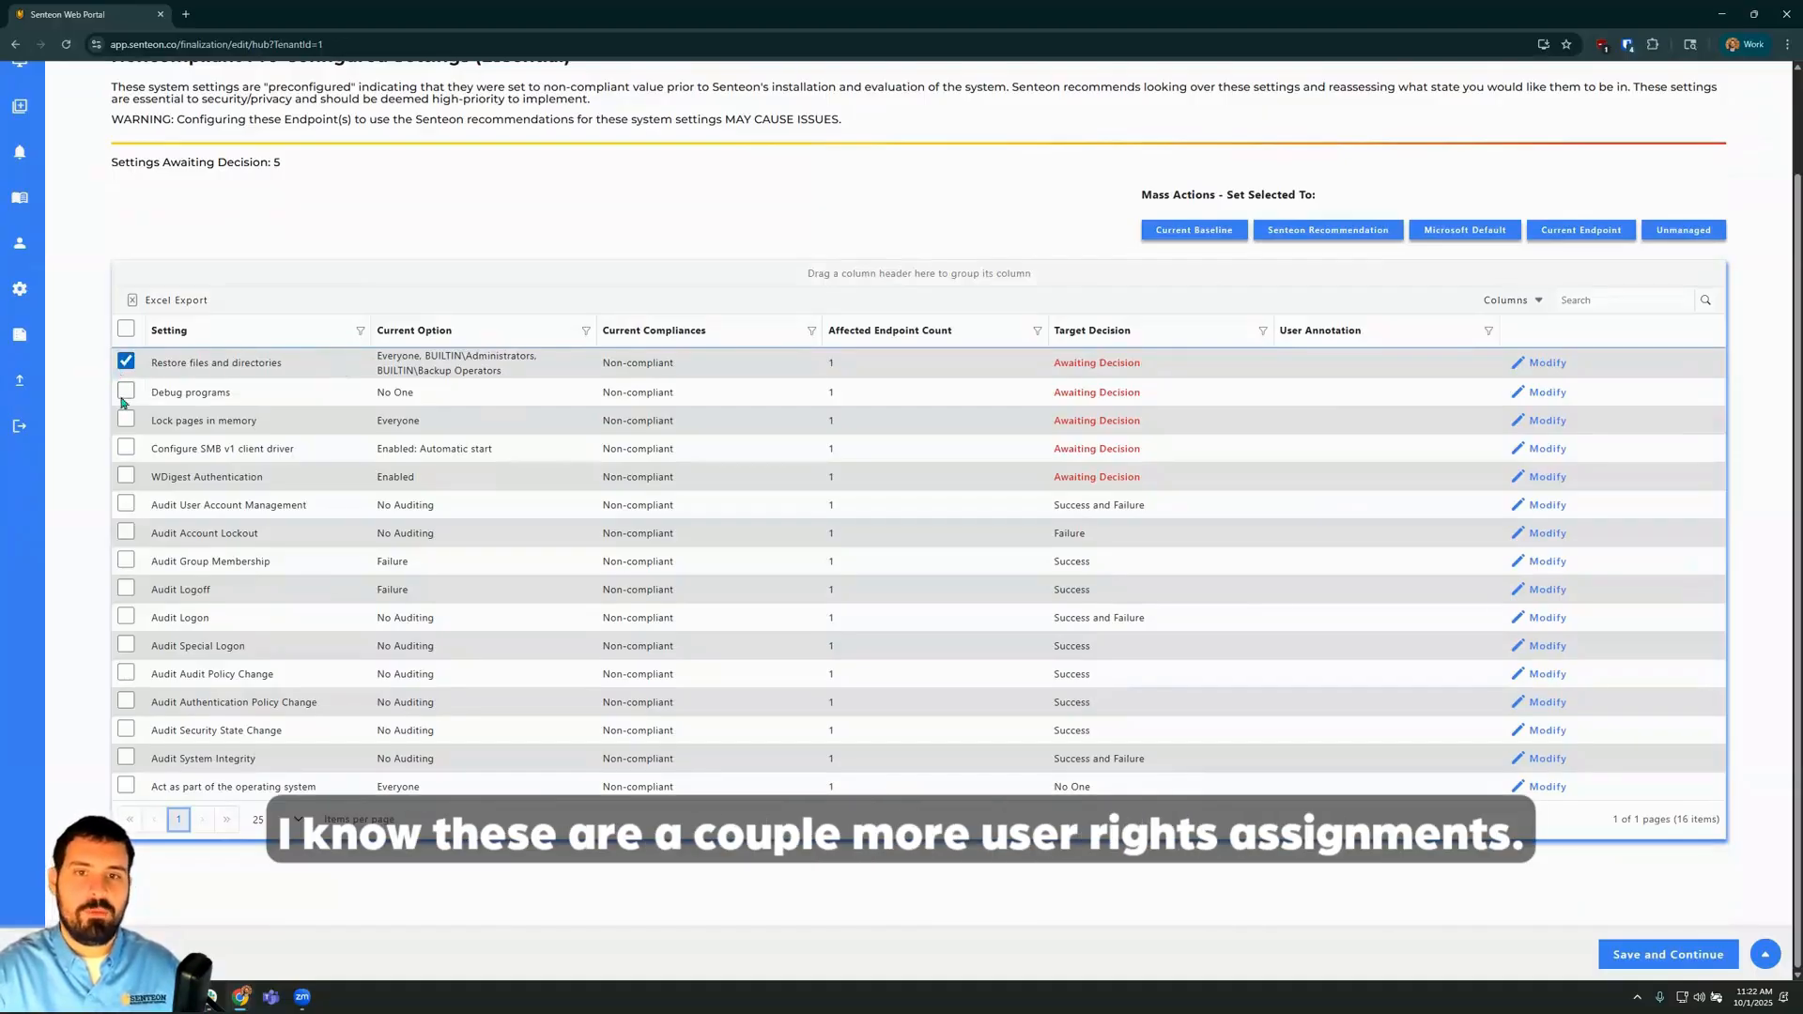
click(125, 390)
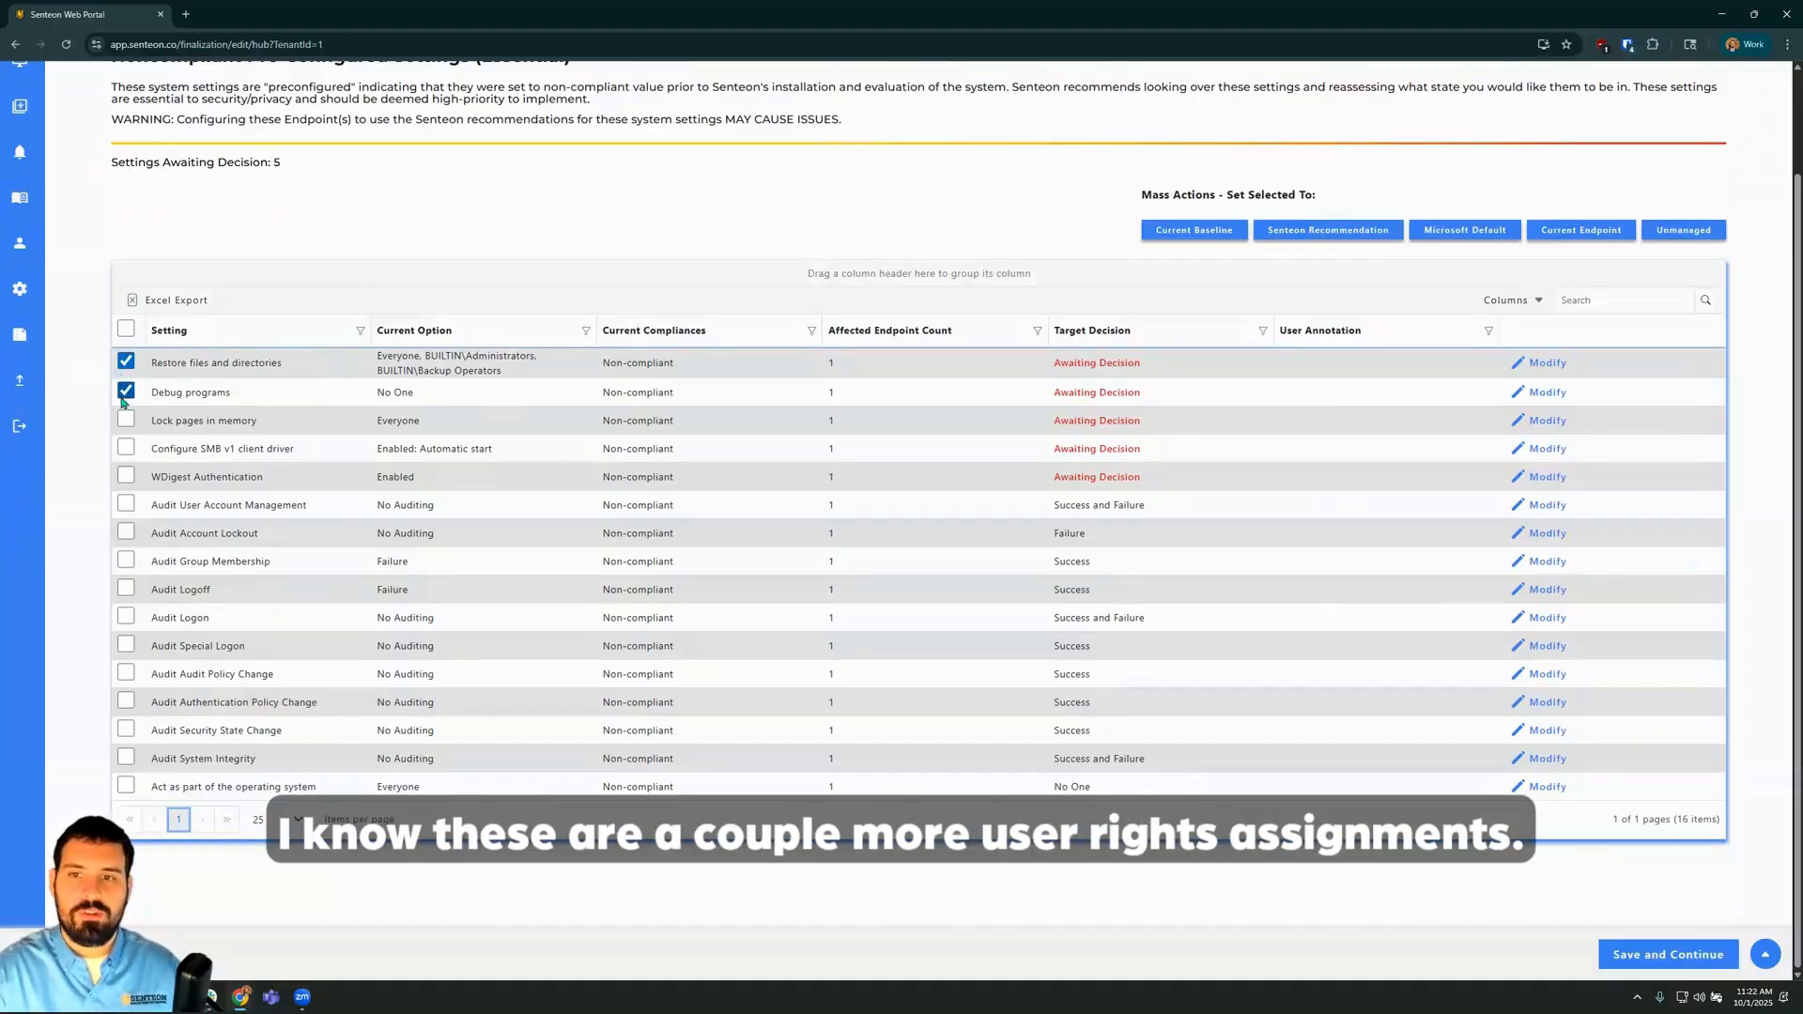
click(1326, 232)
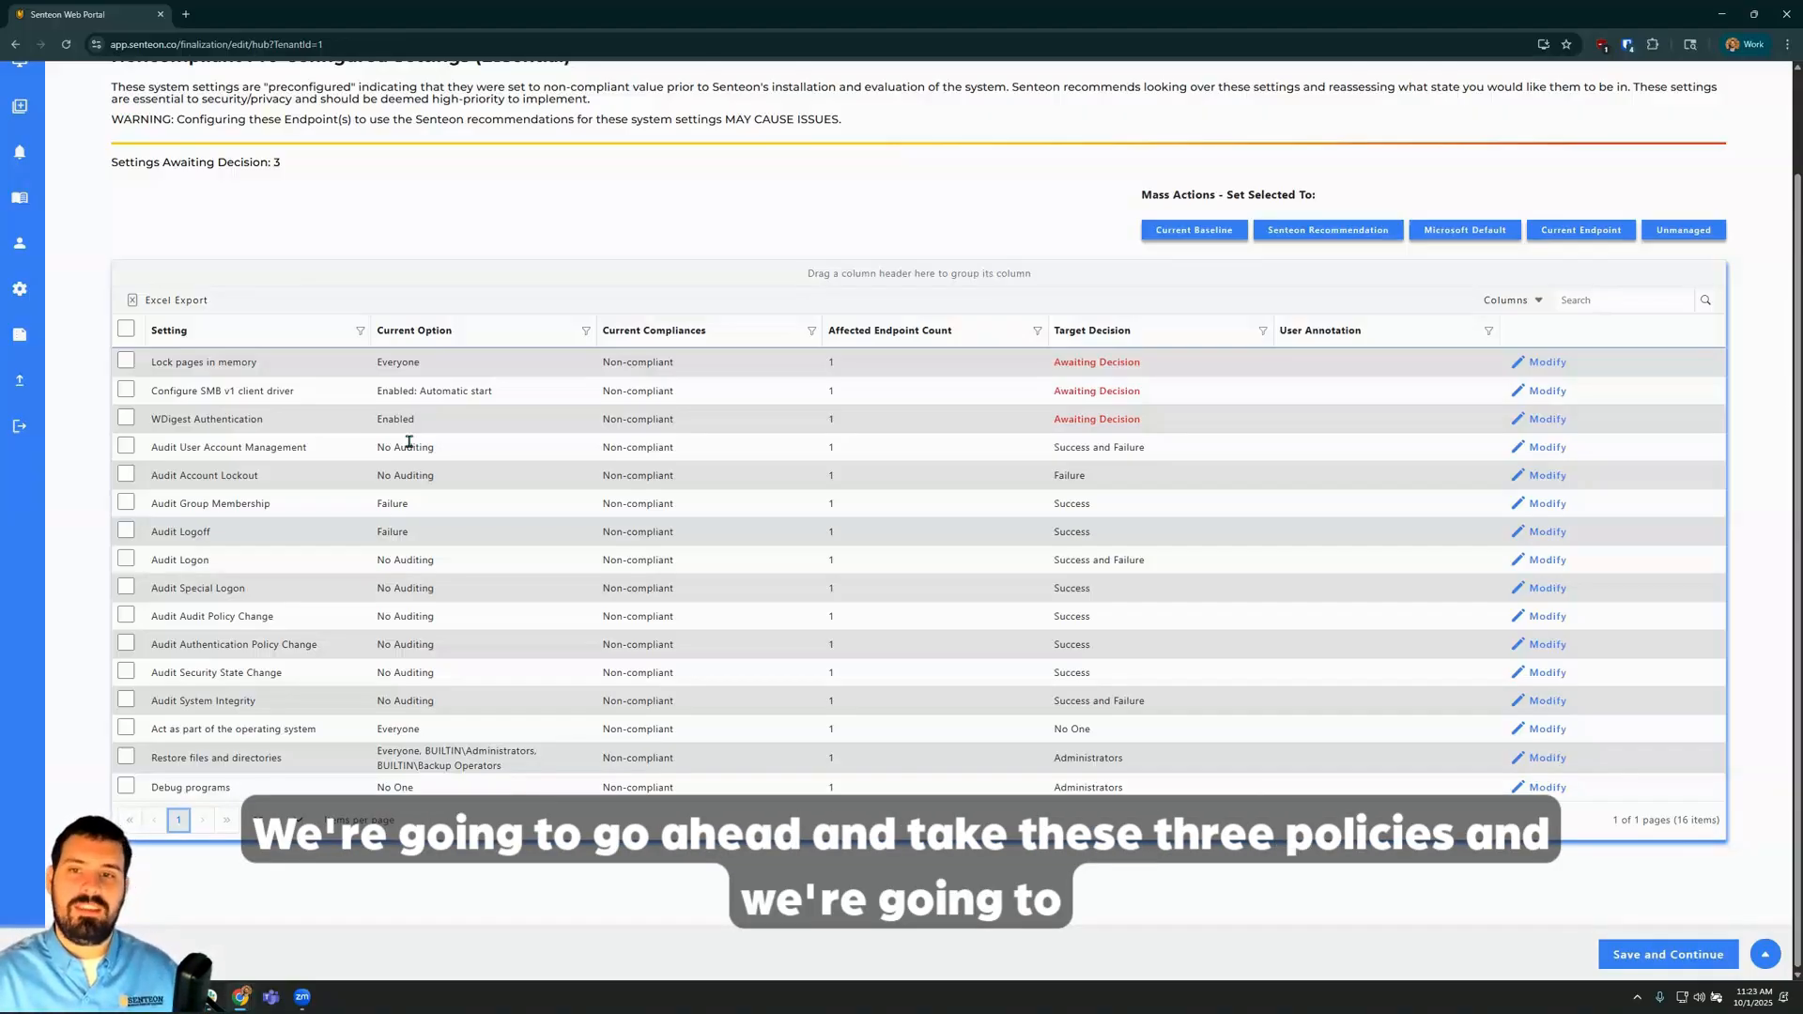
Set Lock pages in memory, Configure SMB v1 client driver, and WDigest Authentication to the Current Endpoint value.
click(126, 361)
click(126, 390)
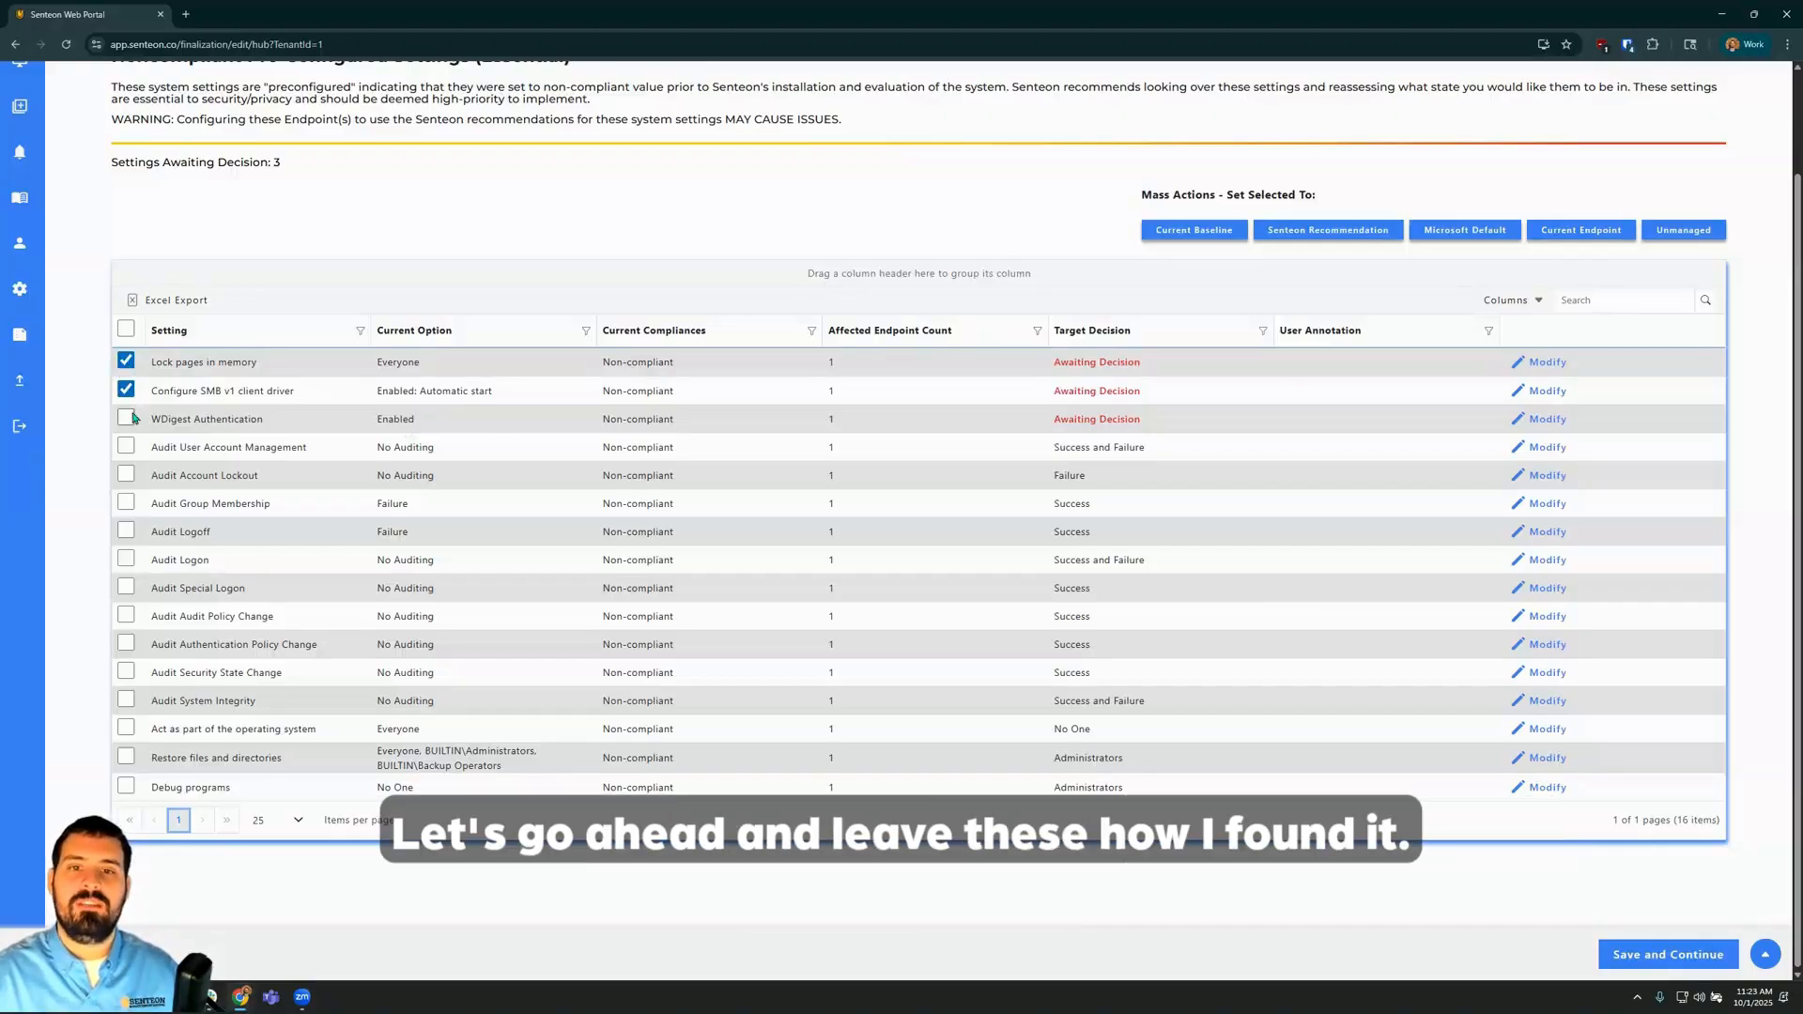
click(126, 418)
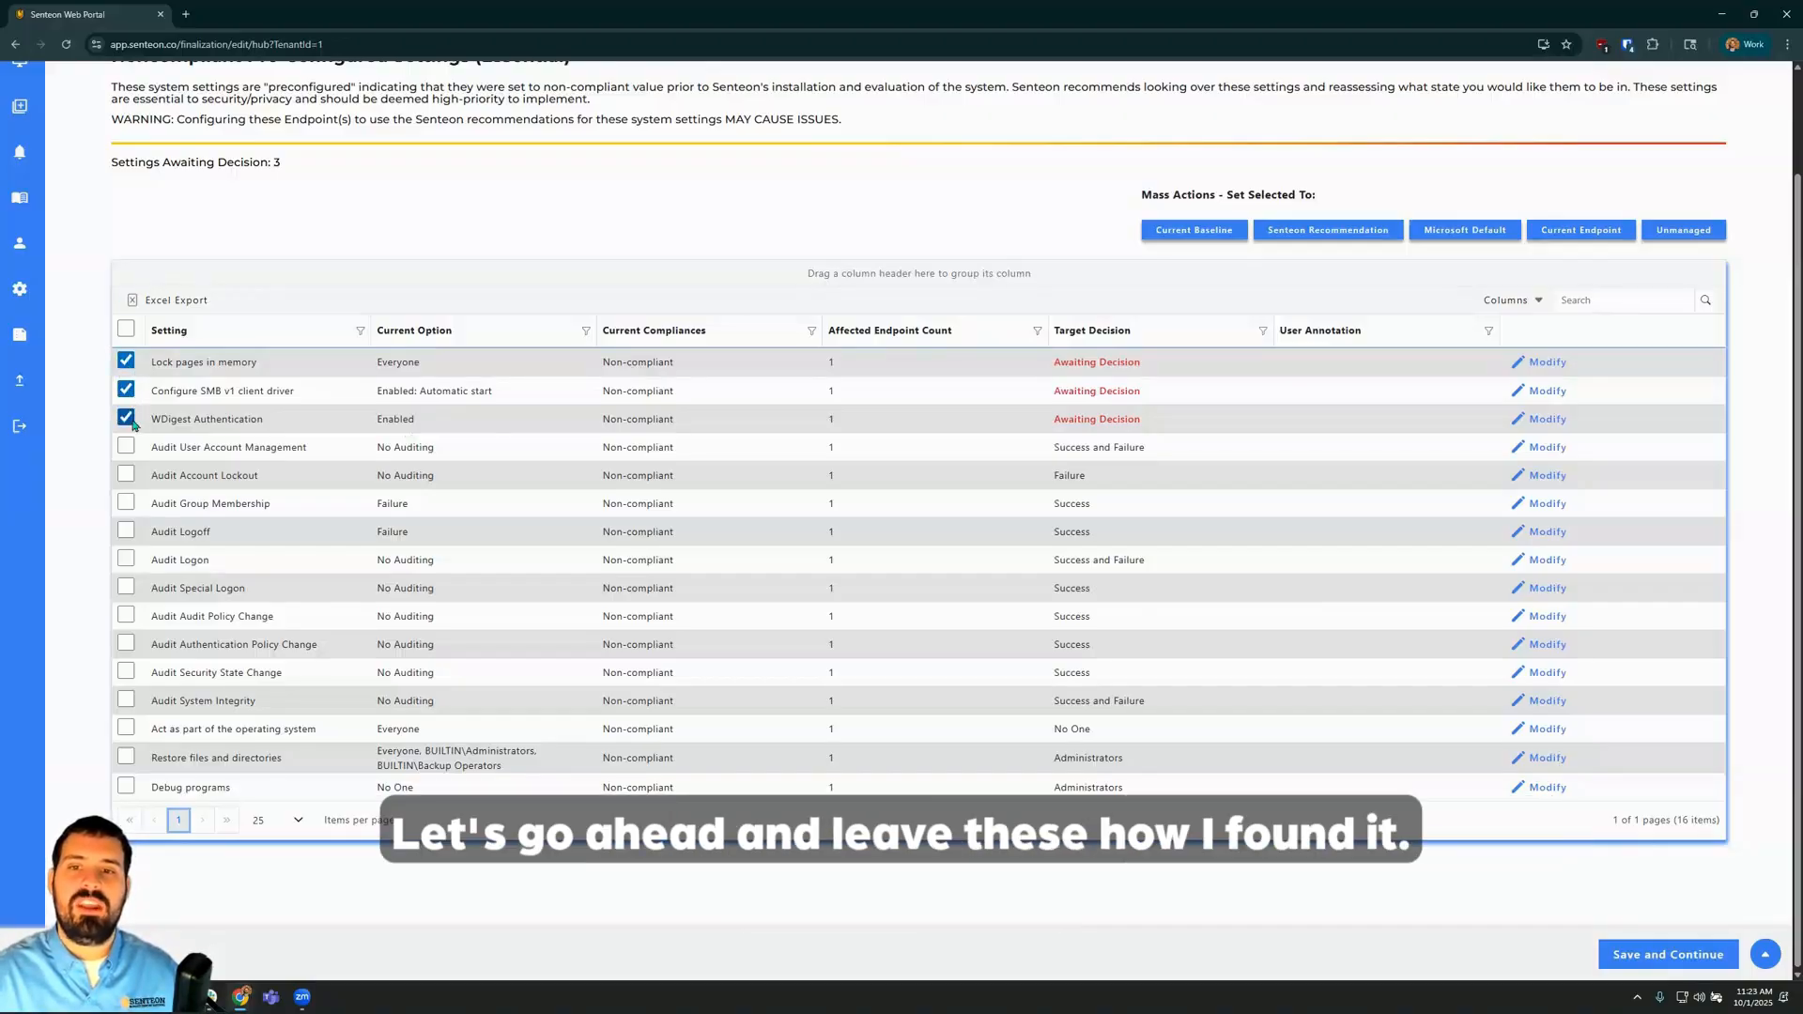
click(1569, 231)
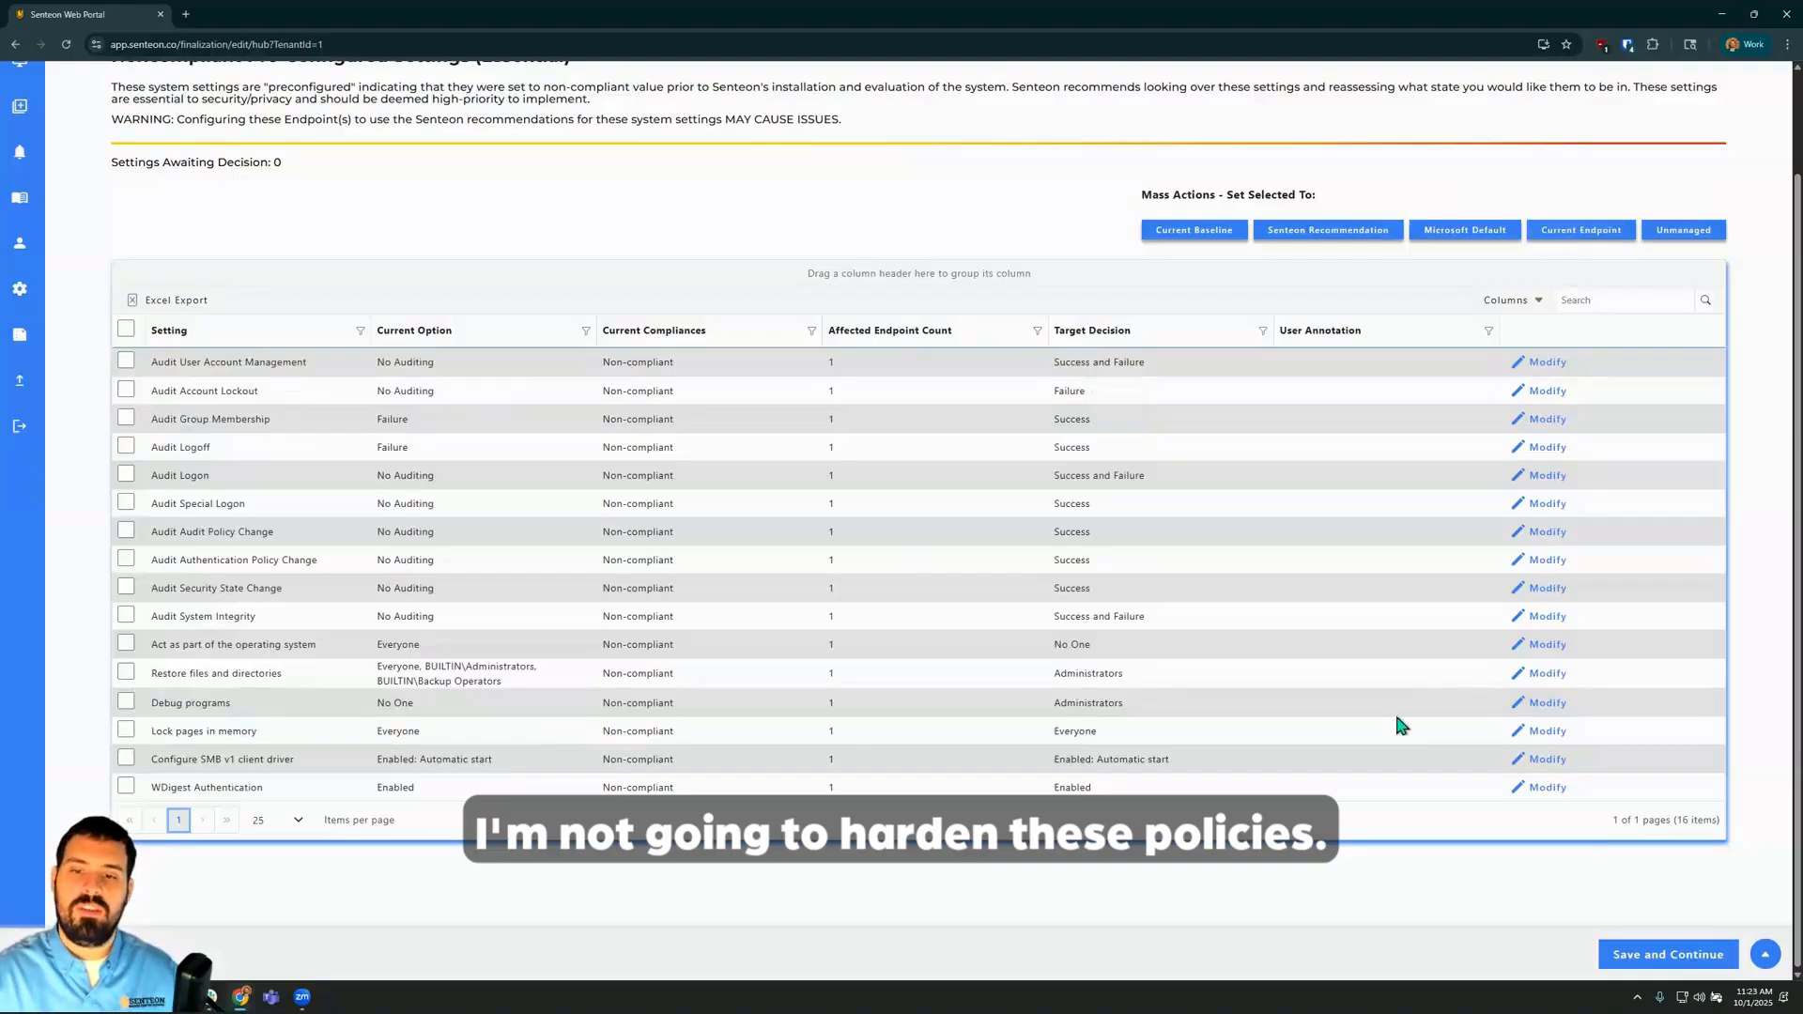
Compare the current options with the target decisions for the three settings kept at their endpoint values, and save the Essential section.
click(404, 730)
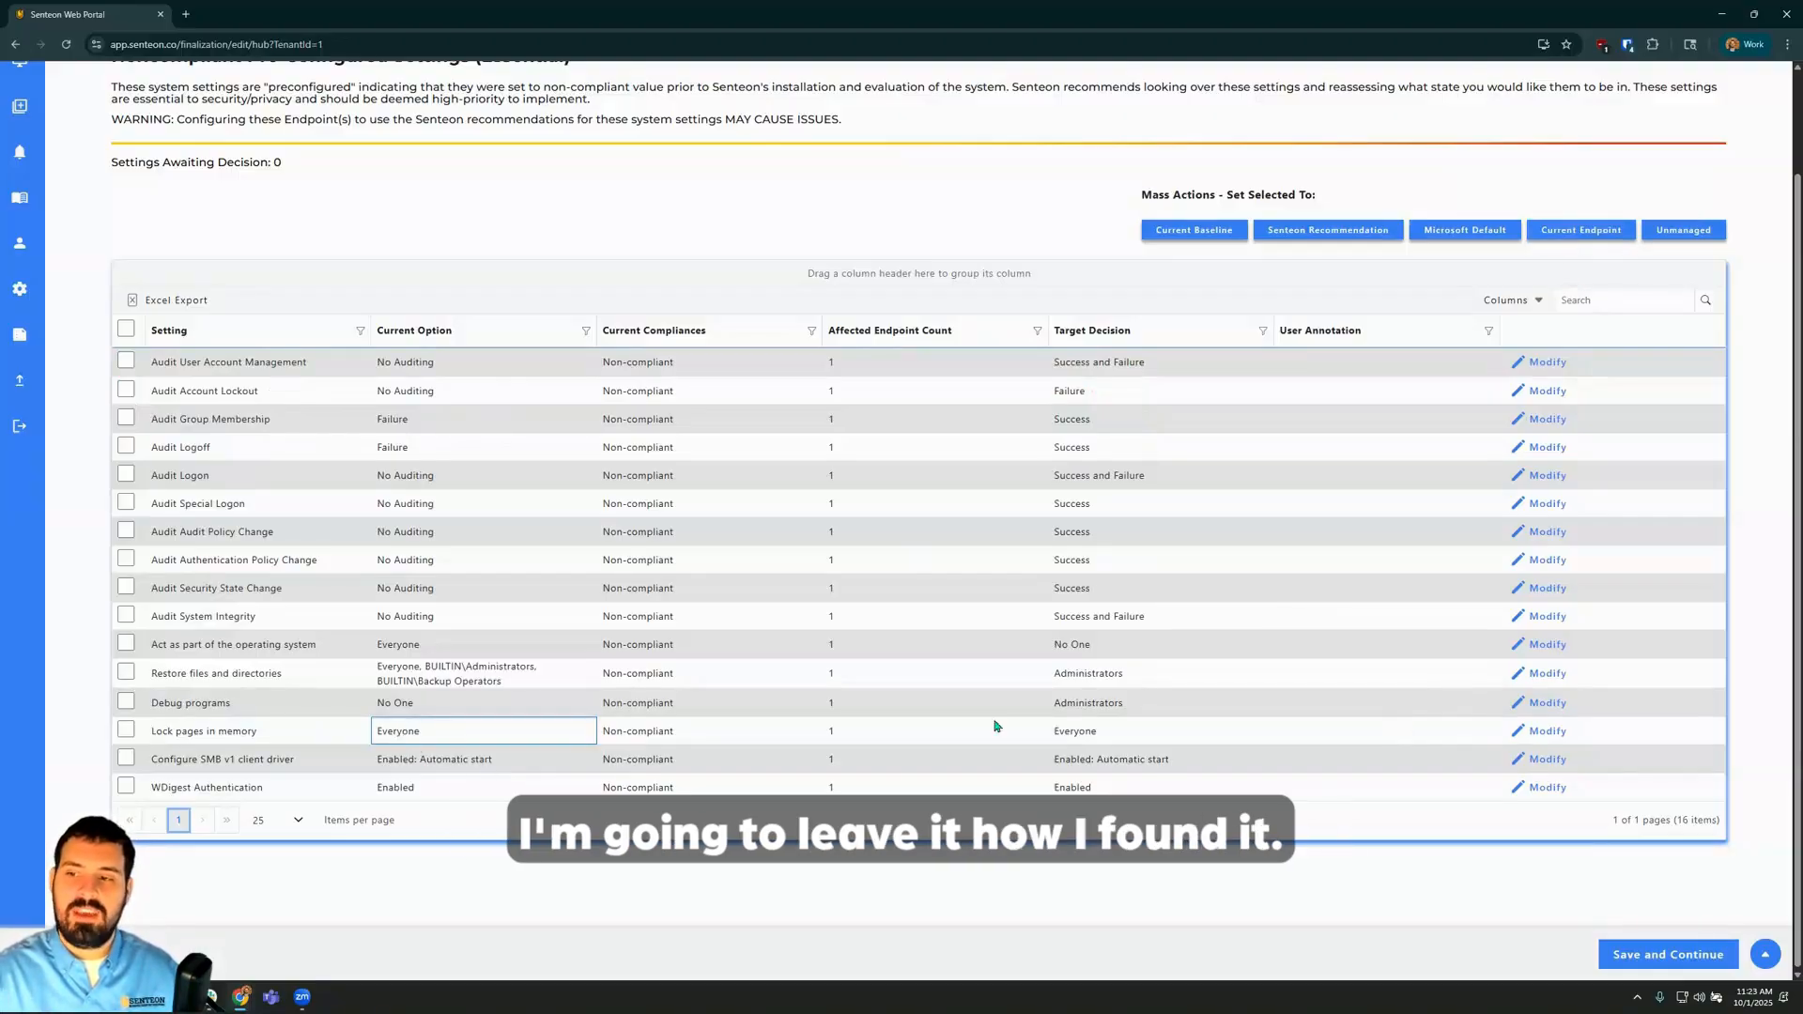
click(1051, 728)
click(452, 762)
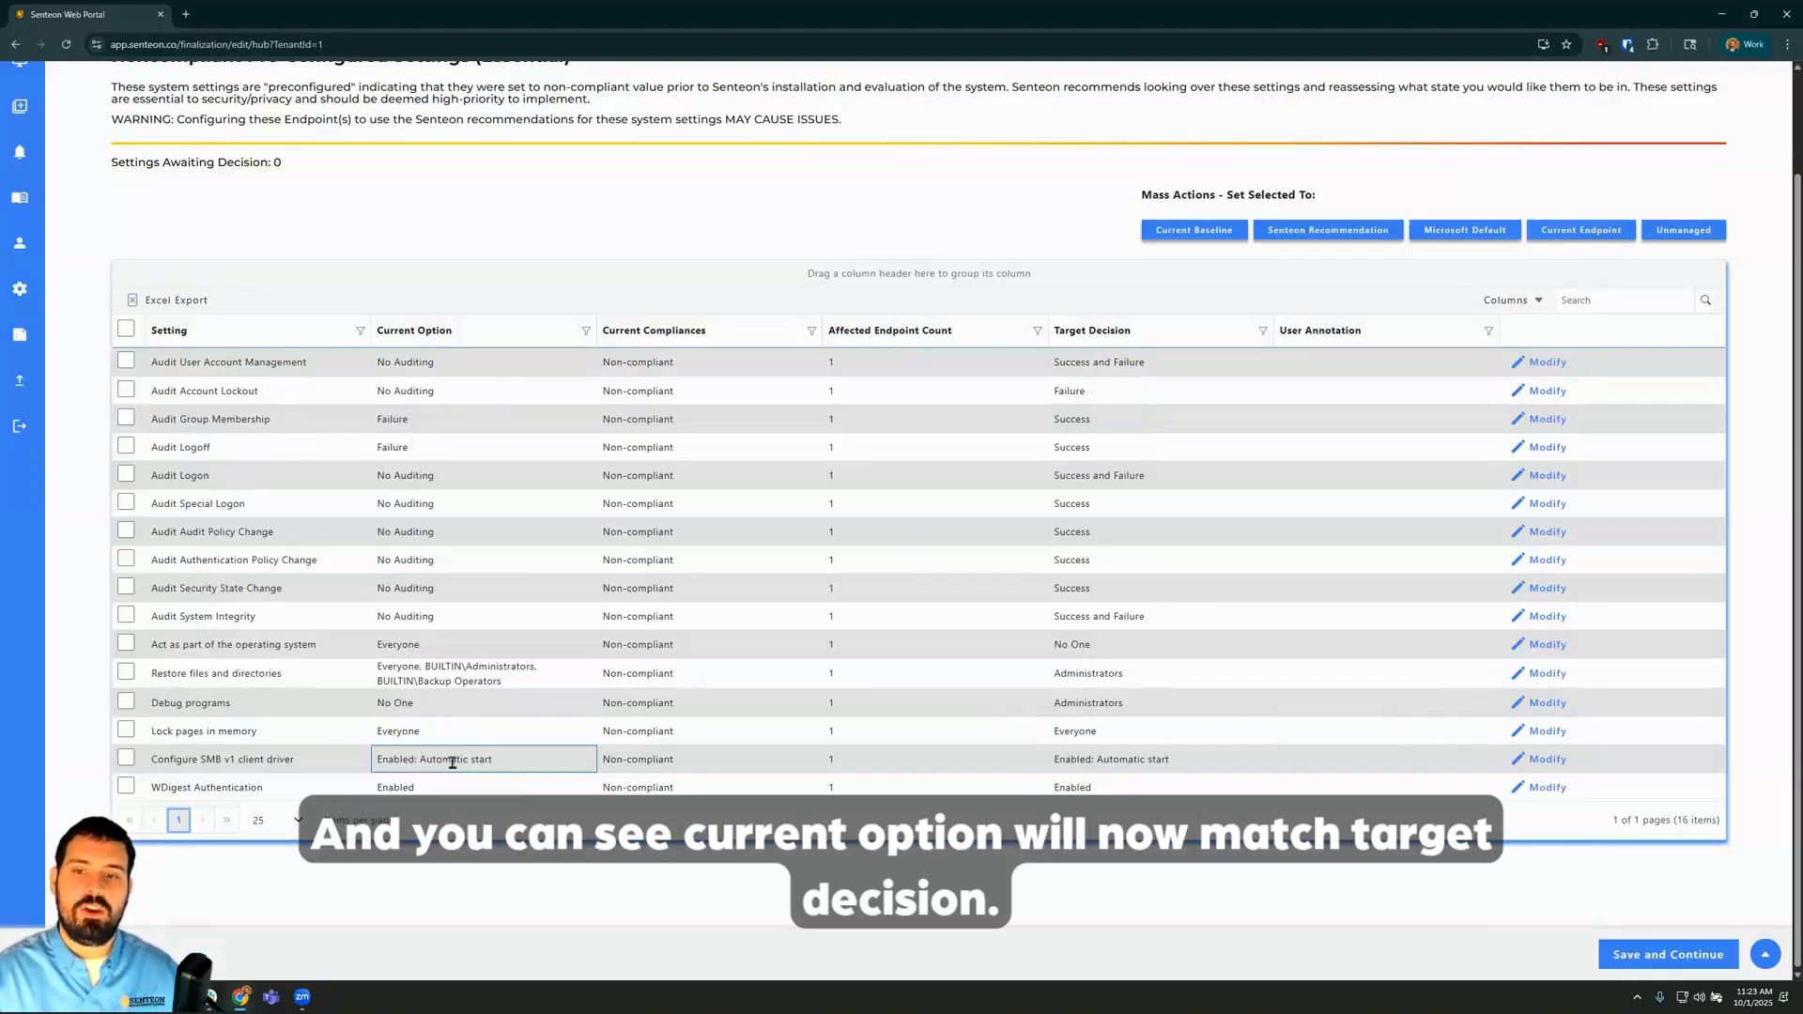
click(1049, 758)
click(407, 789)
click(1118, 794)
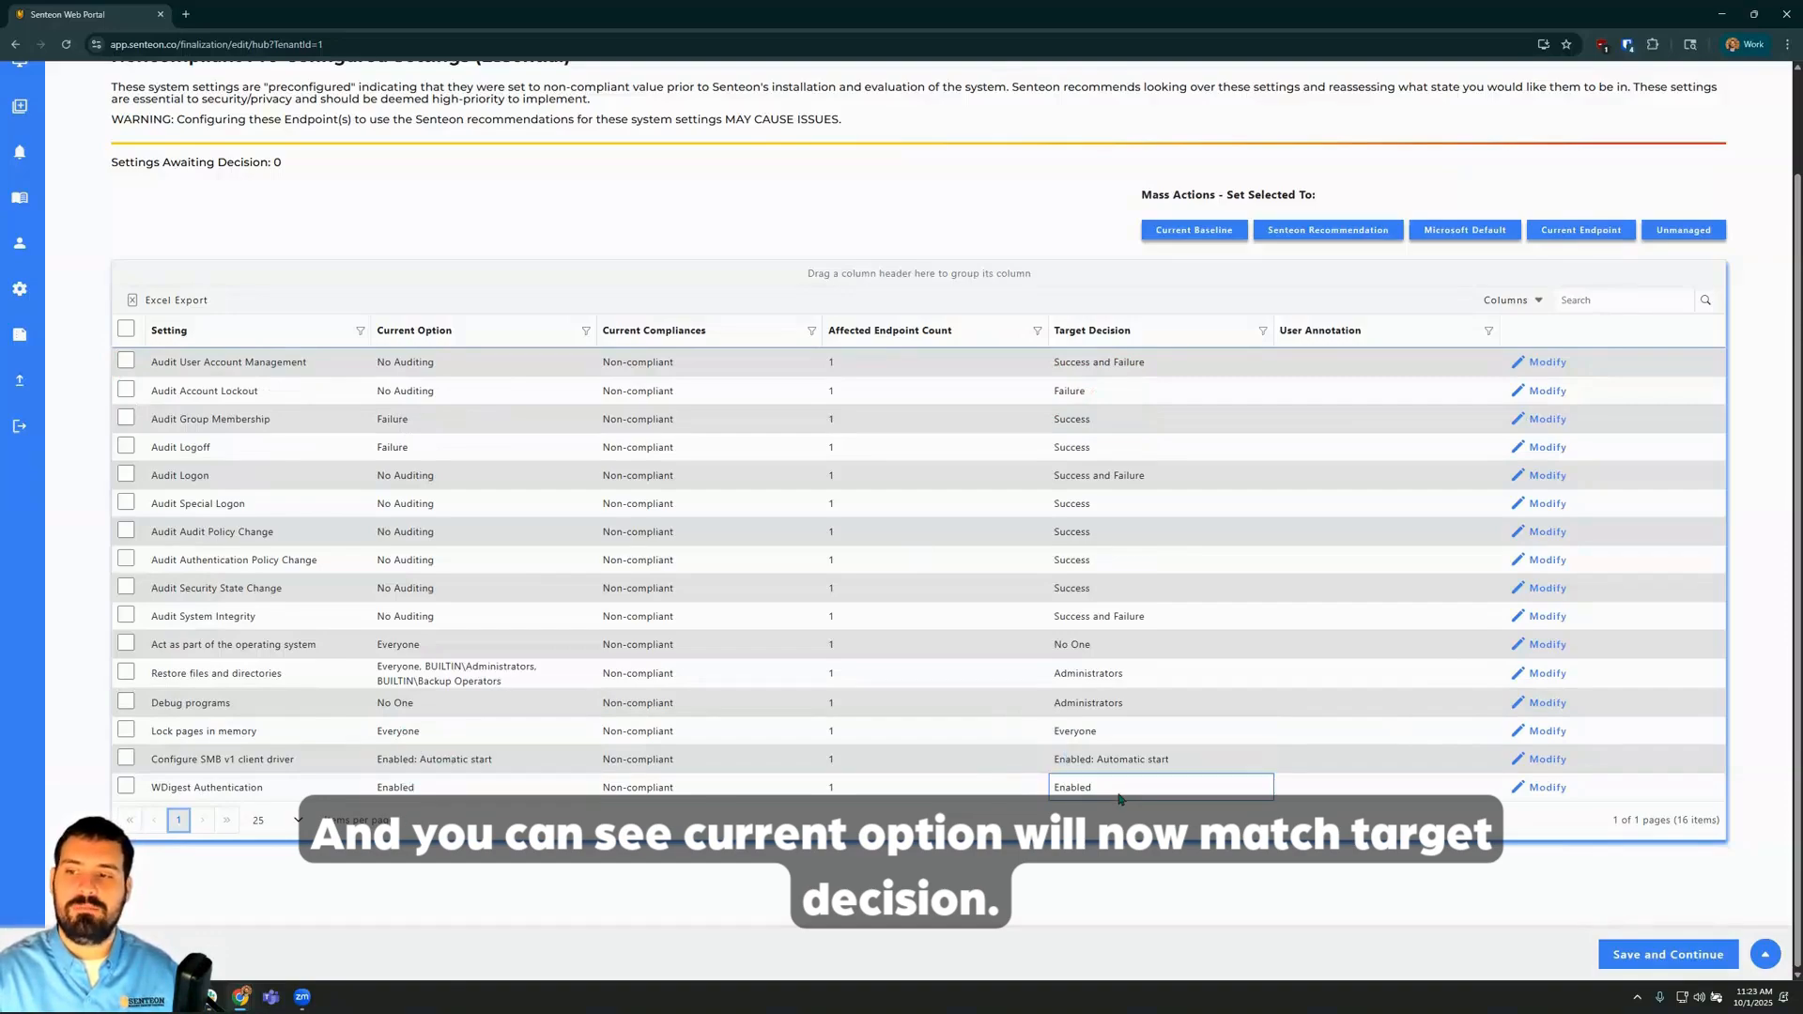
double_click(276, 161)
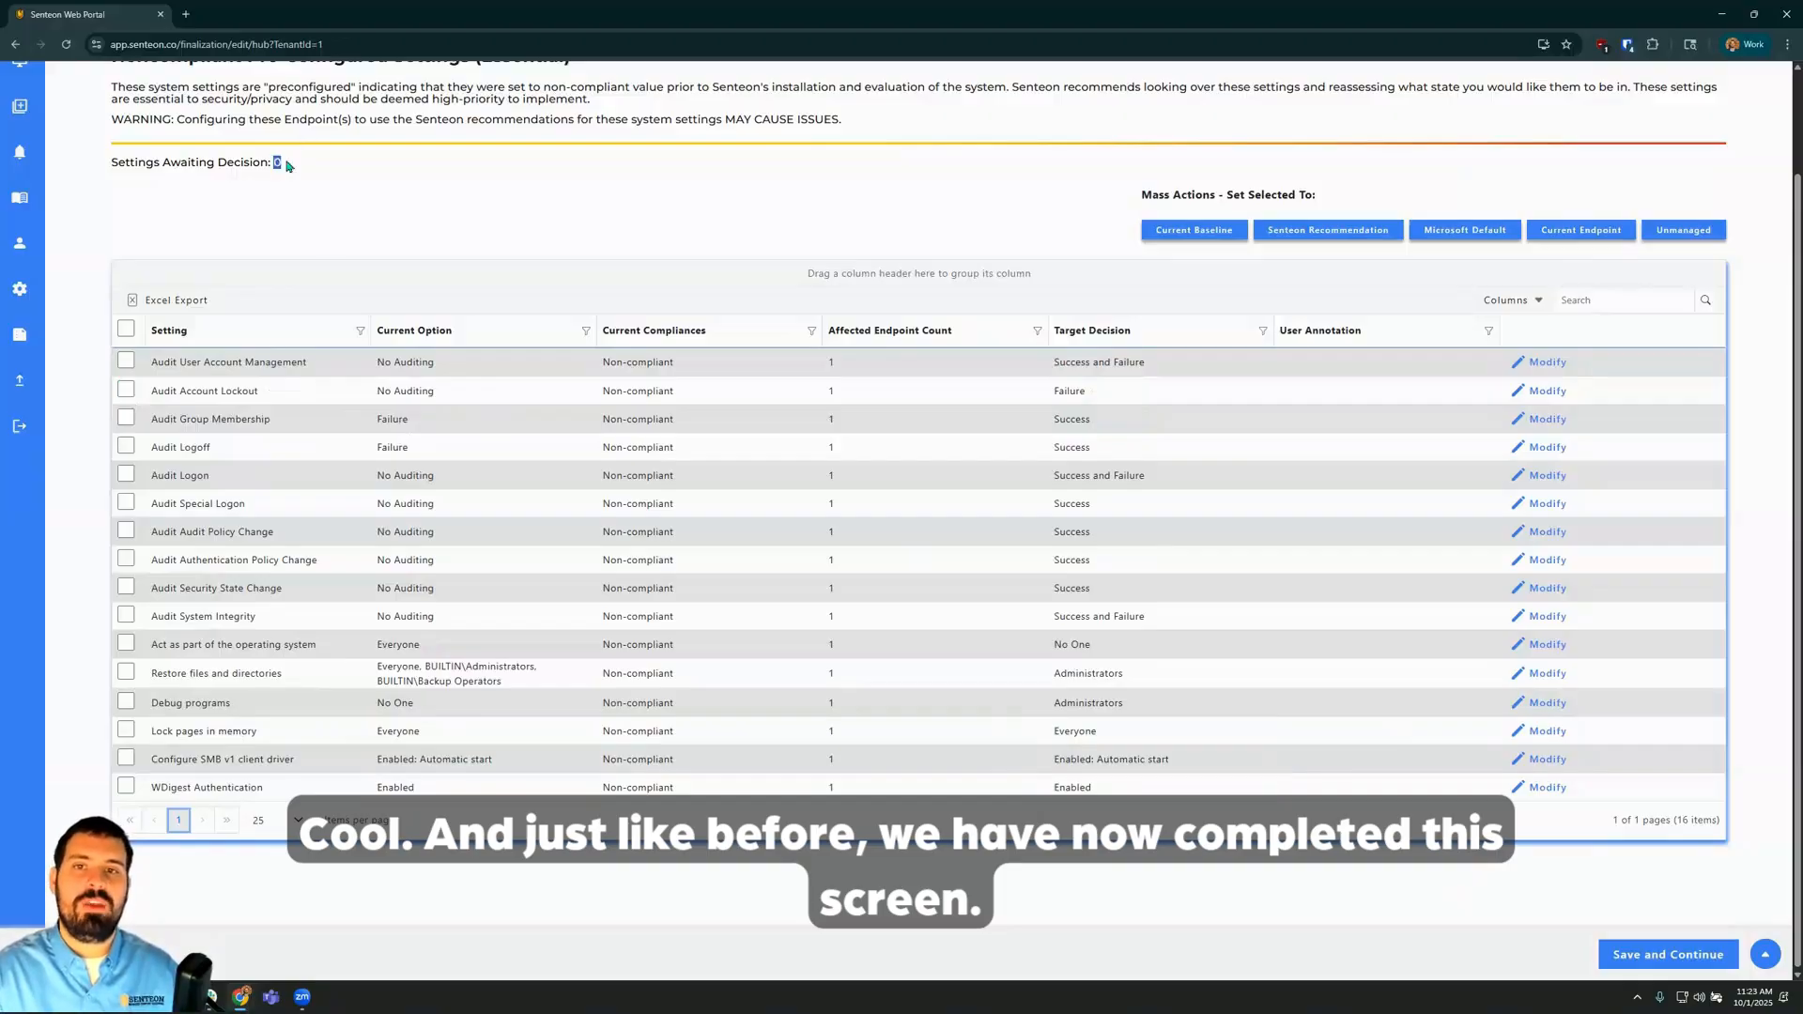
click(1651, 956)
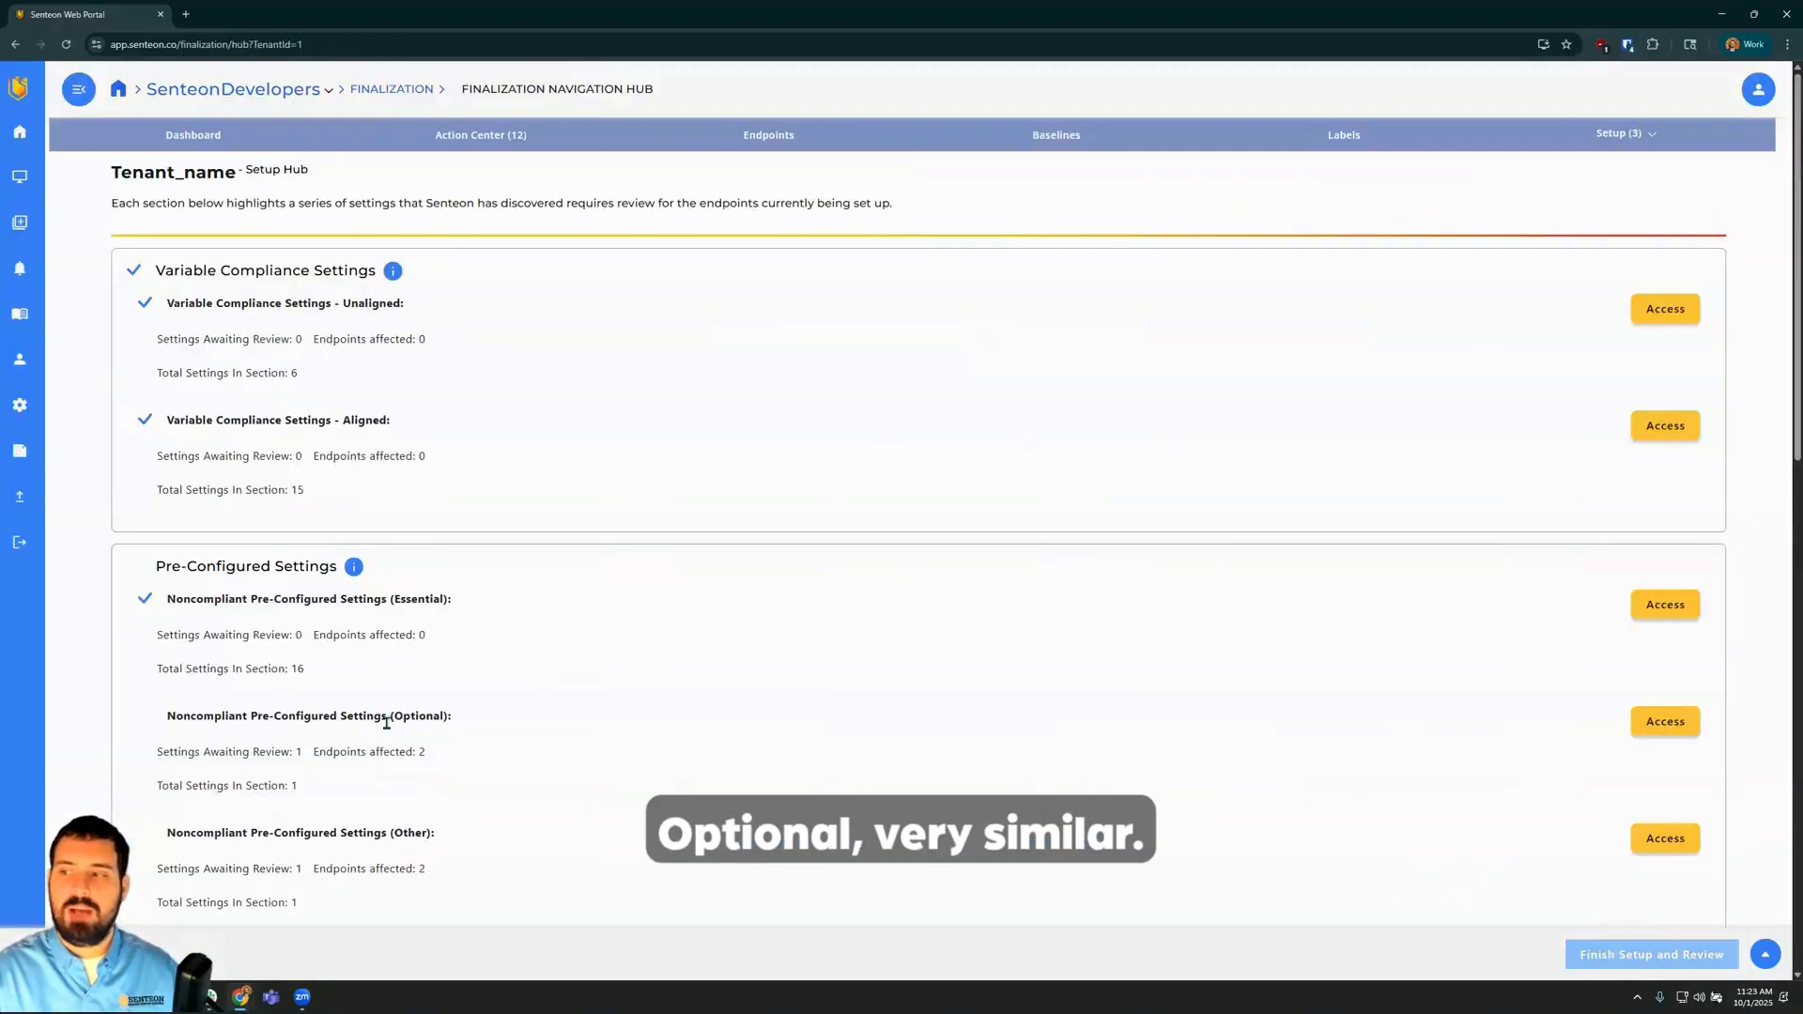
Set Accounts: Administrator account status in Noncompliant Pre-Configured Settings (Optional) to Senteon Recommendation and save the section.
click(1663, 723)
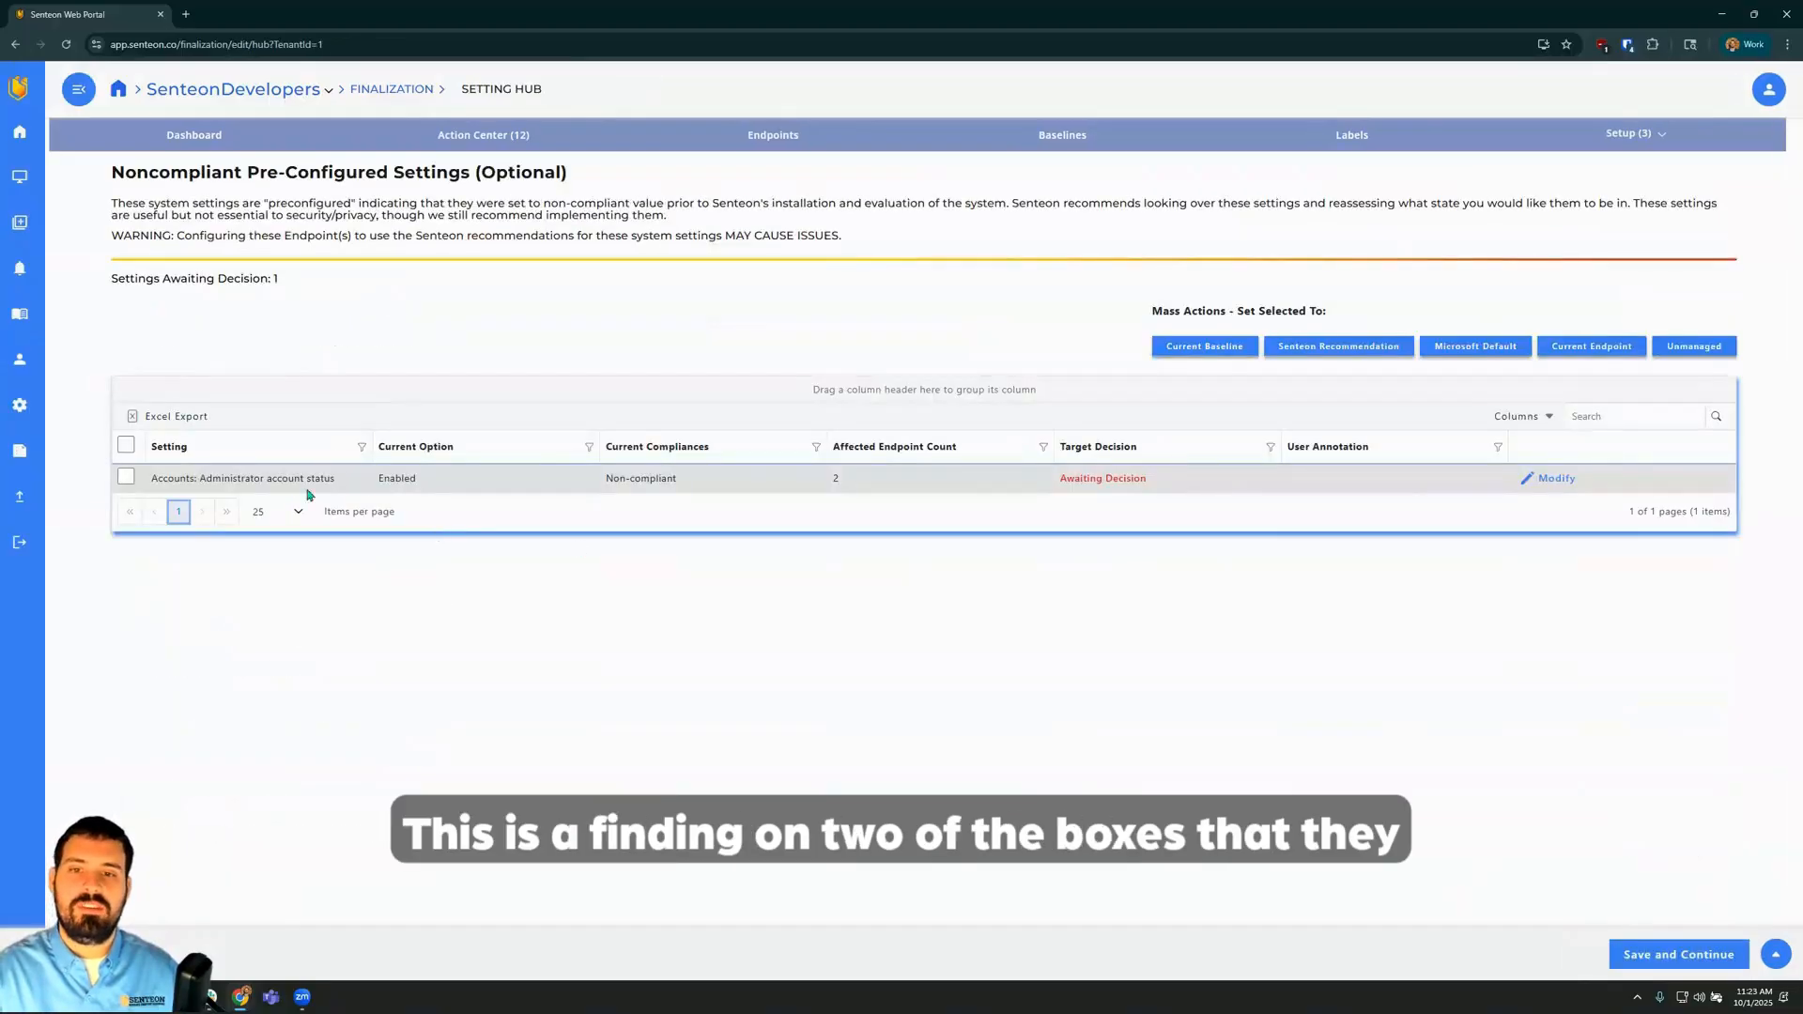
click(116, 477)
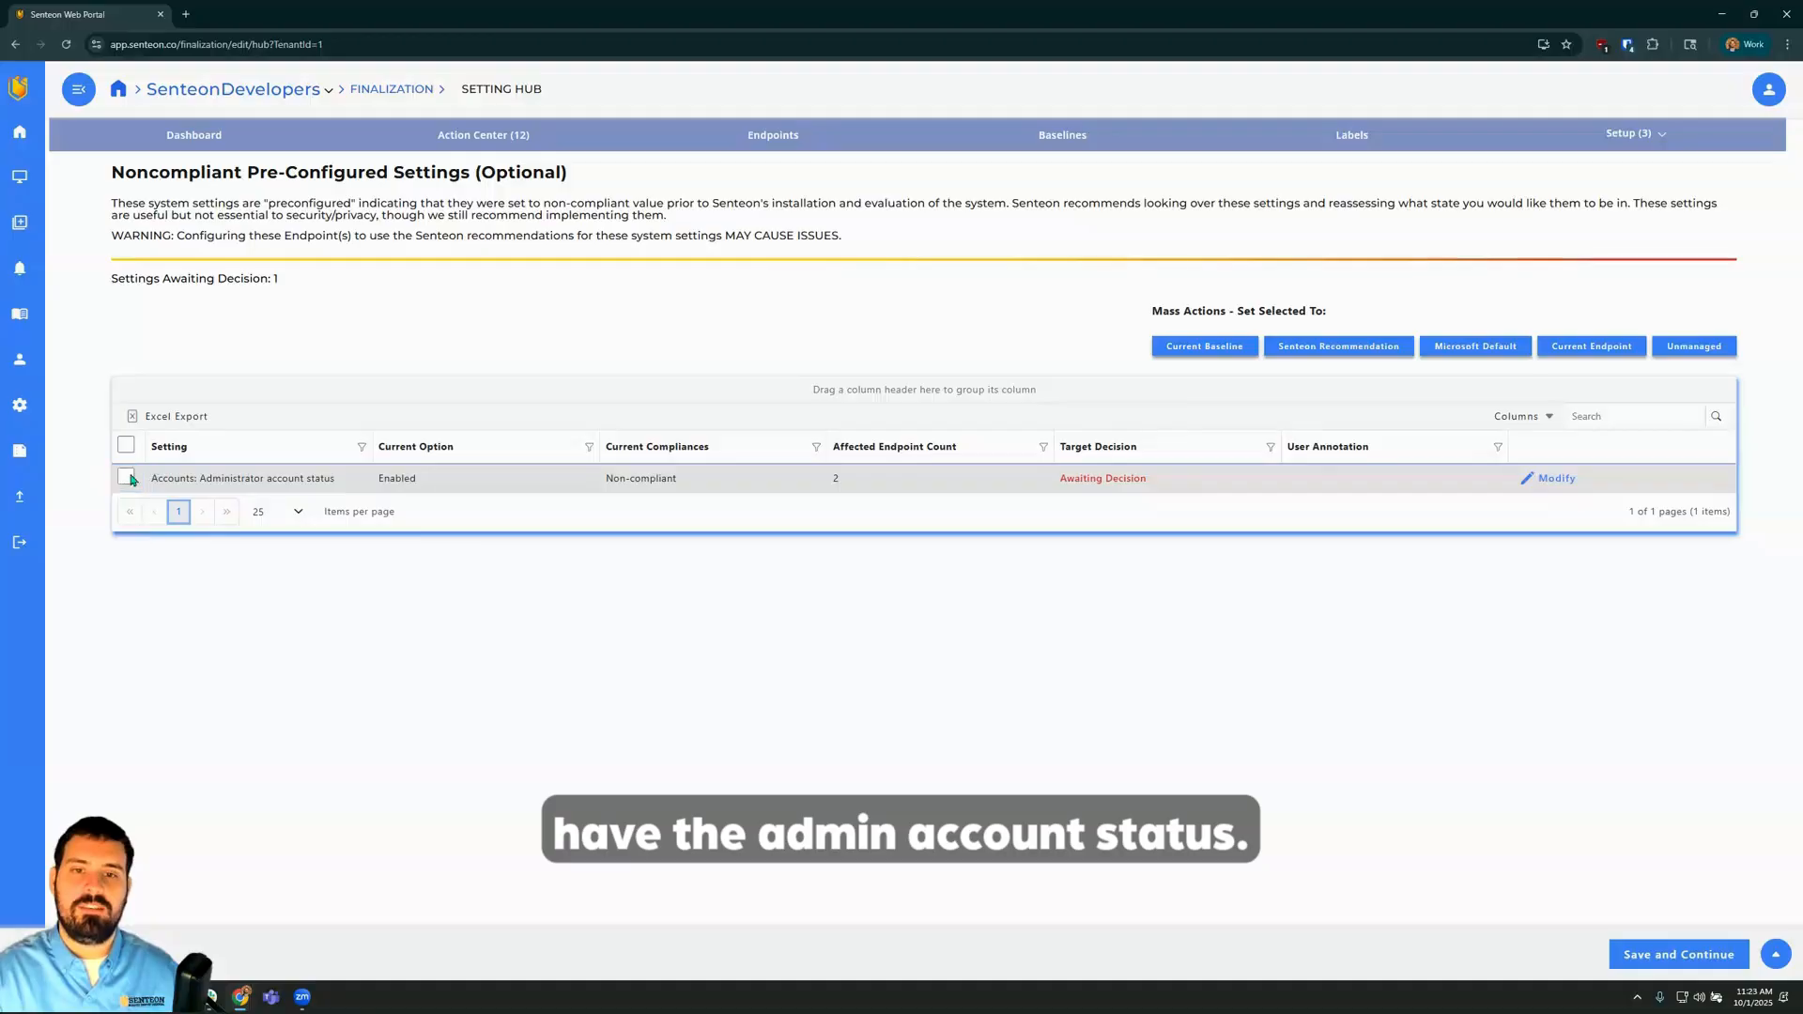
click(127, 477)
click(1338, 346)
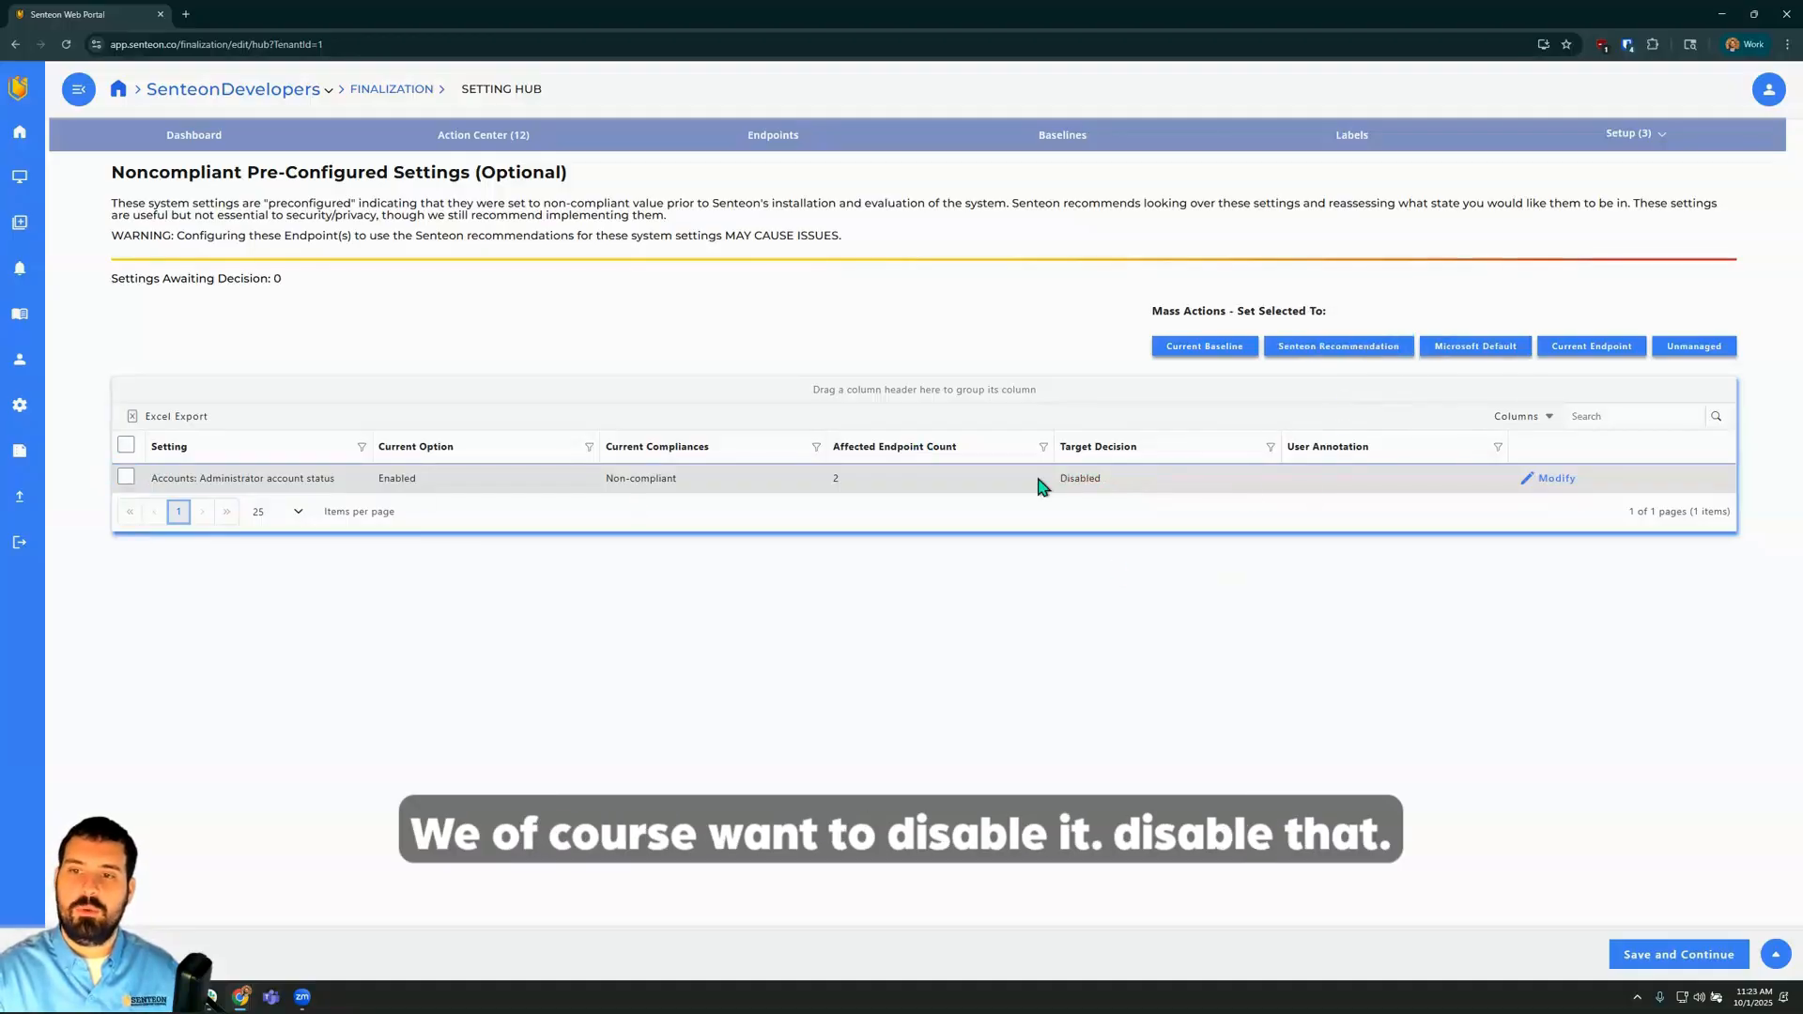
click(1650, 957)
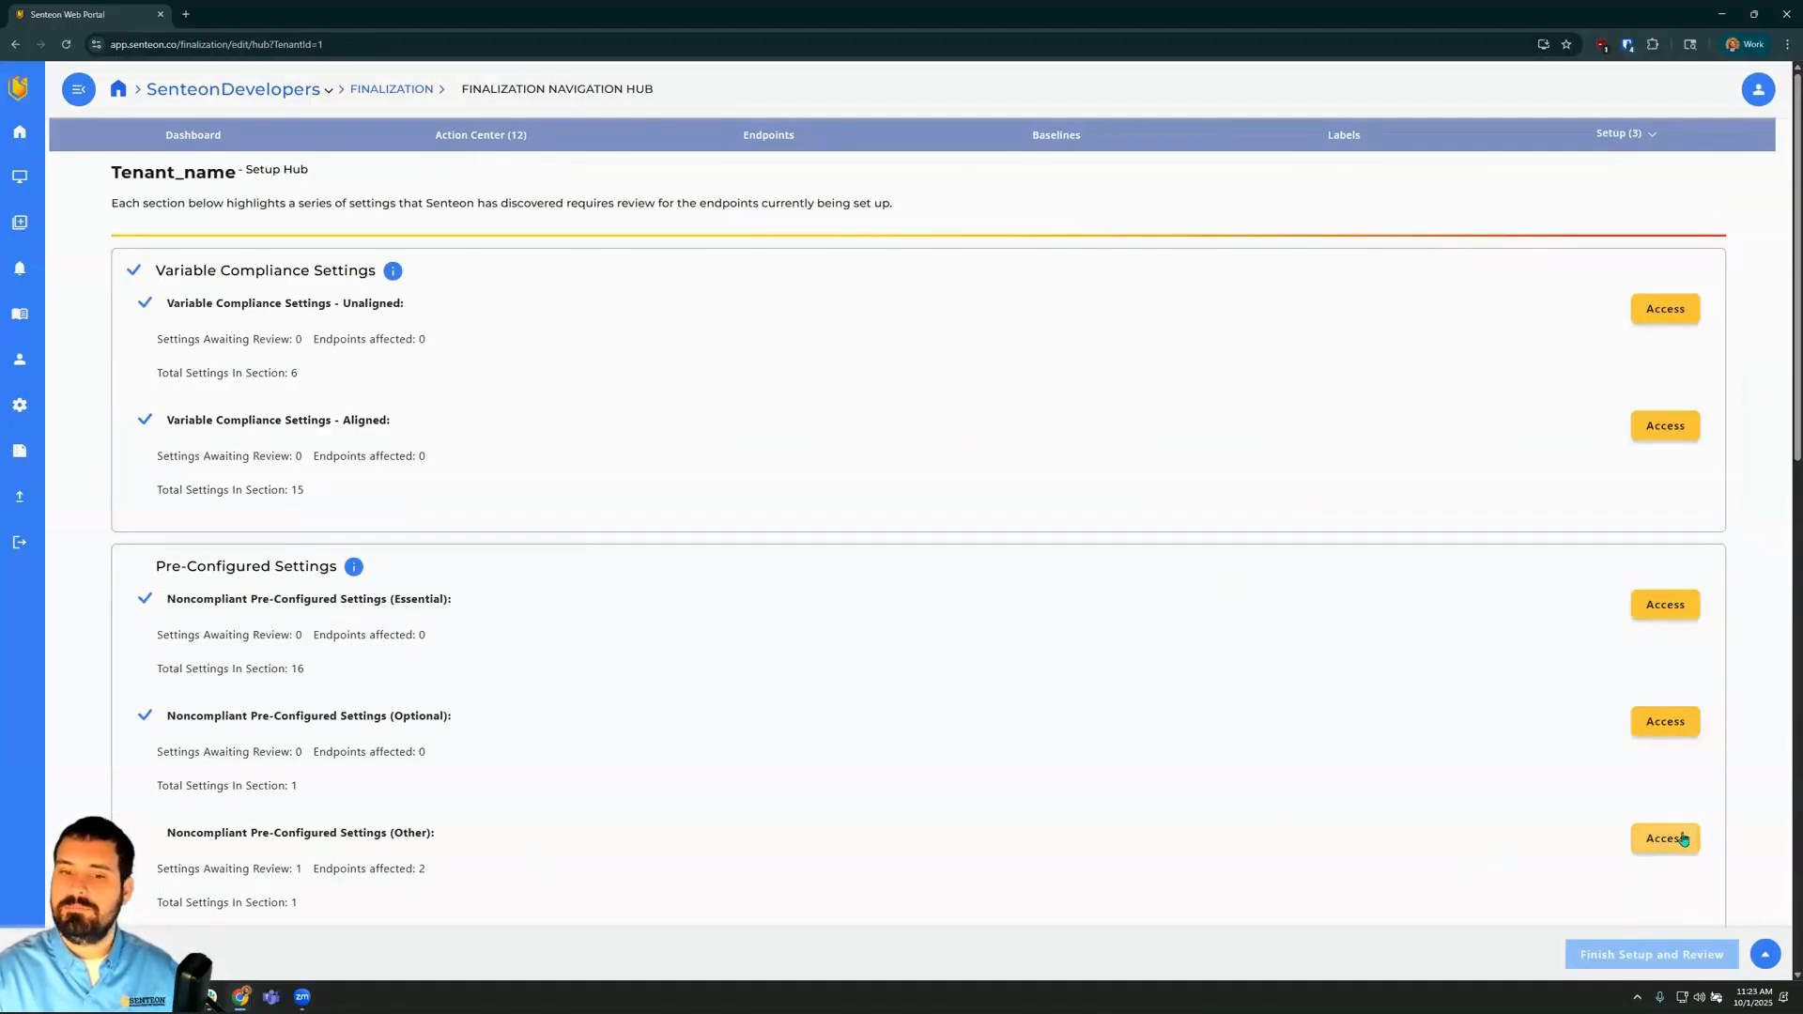
Set MSS: (EnableICMPRedirect) in Noncompliant Pre-Configured Settings (Other) to Senteon Recommendation and save the section.
click(1682, 839)
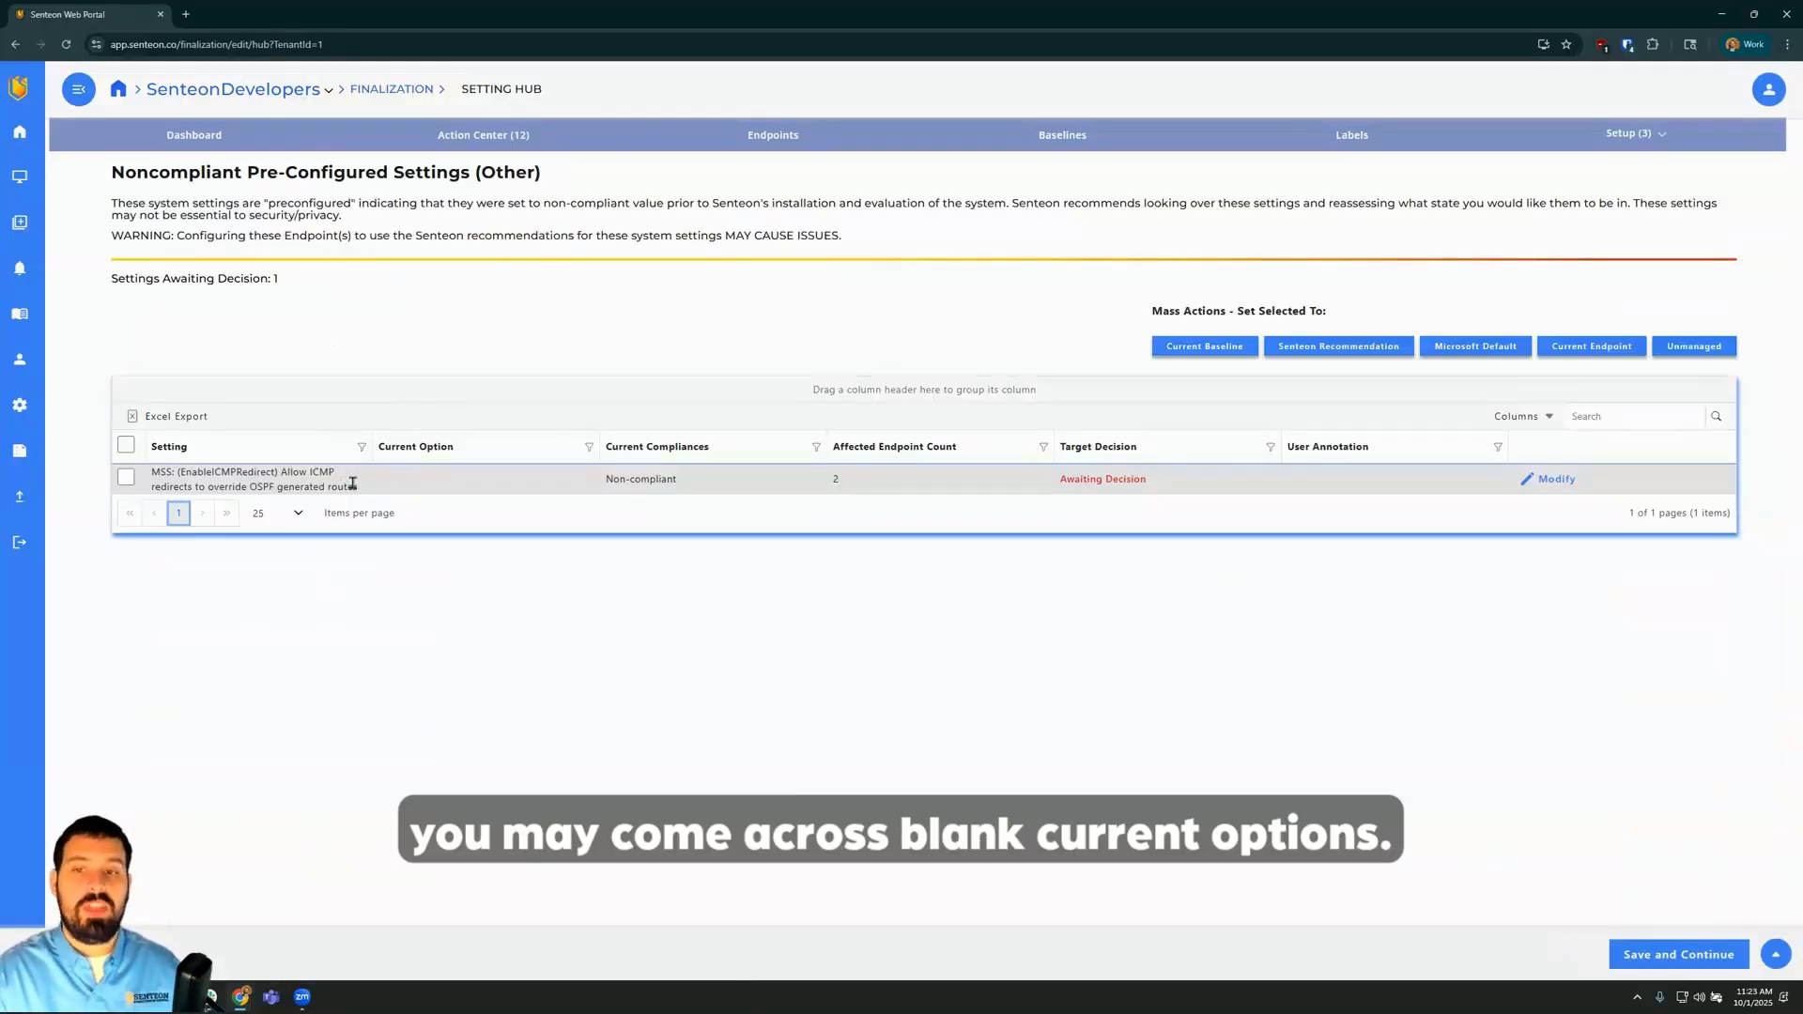
click(125, 478)
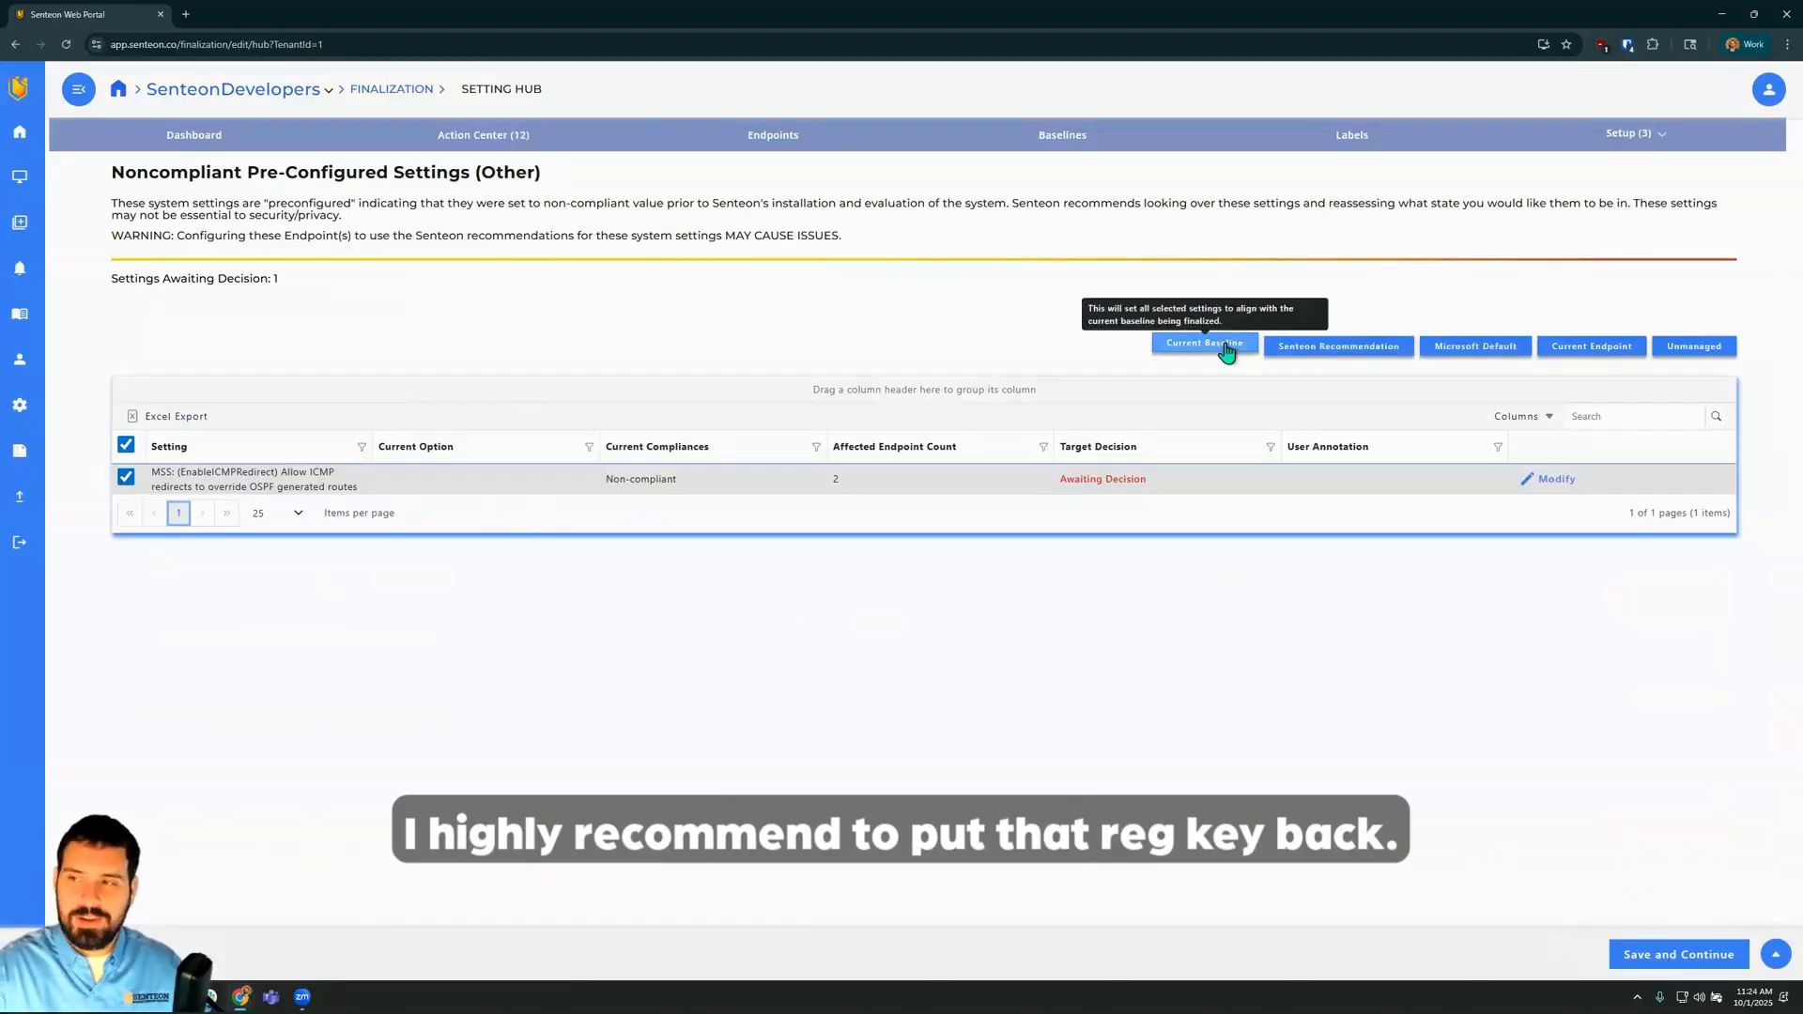
click(1282, 346)
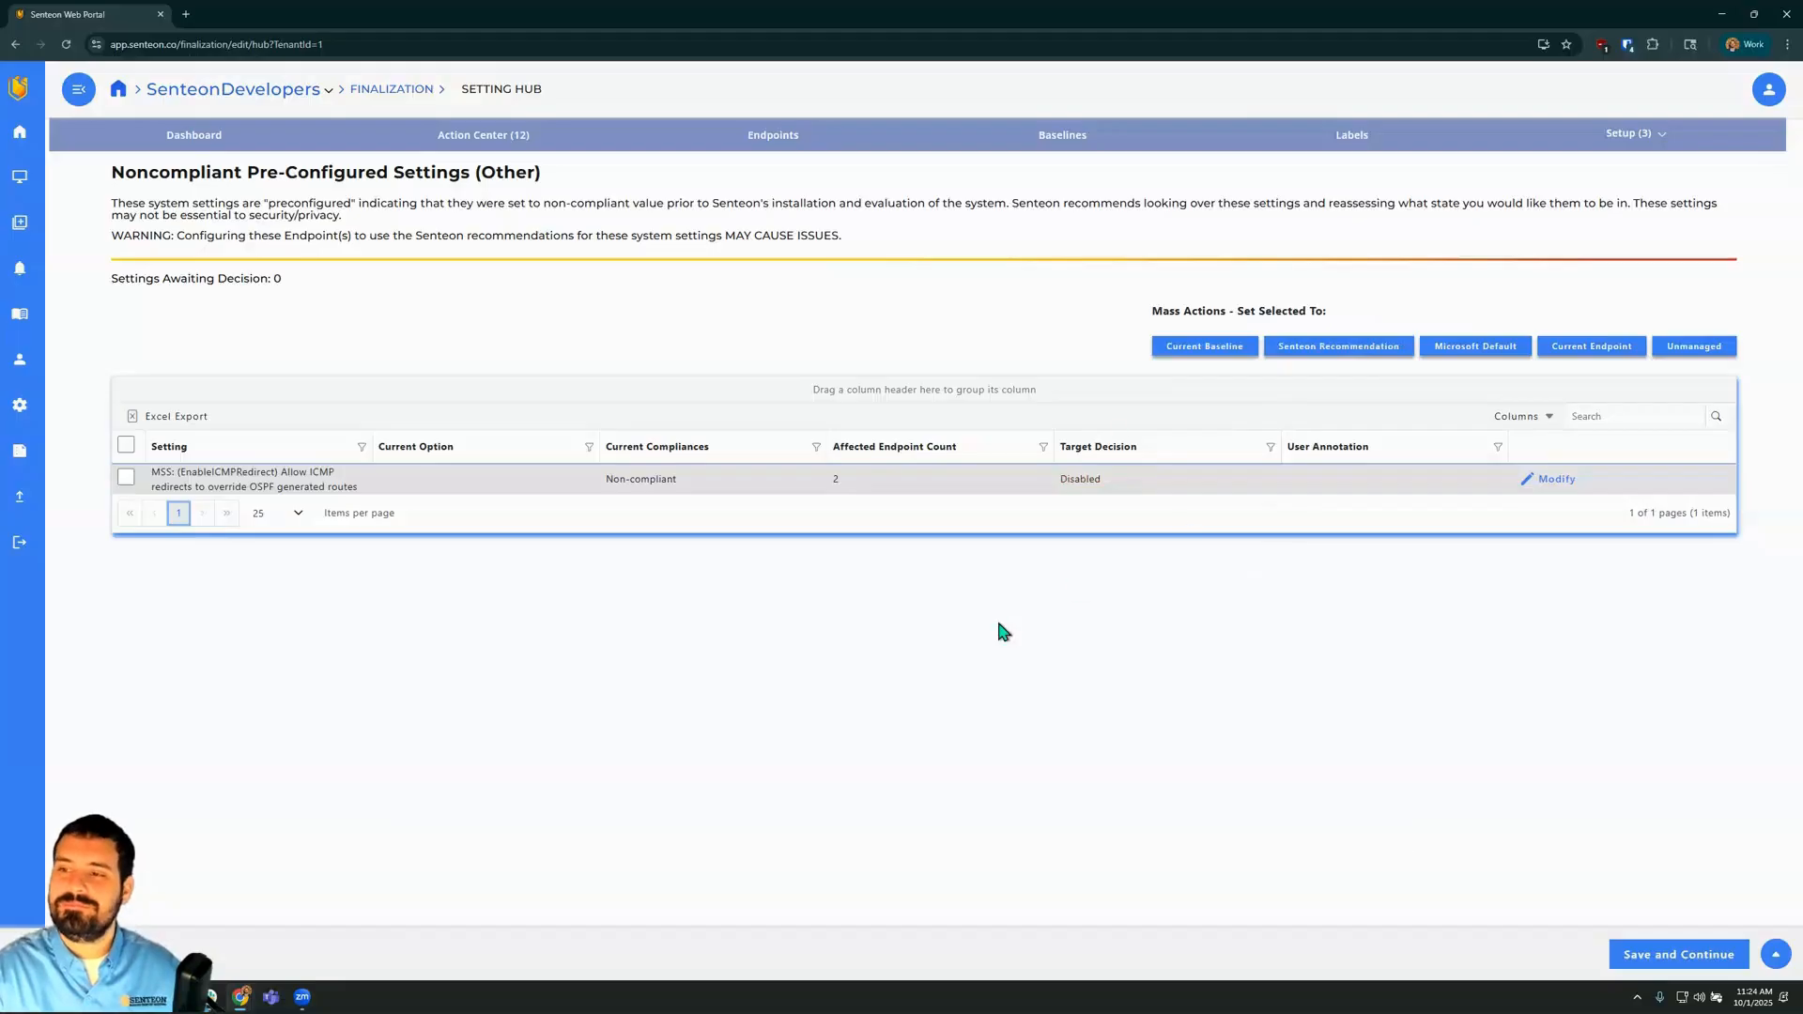
click(1712, 957)
Set Deny log on locally in Compliant Pre-Configured Settings Unaligned with Baseline to Senteon Recommendation.
scroll(713, 722, down, 5)
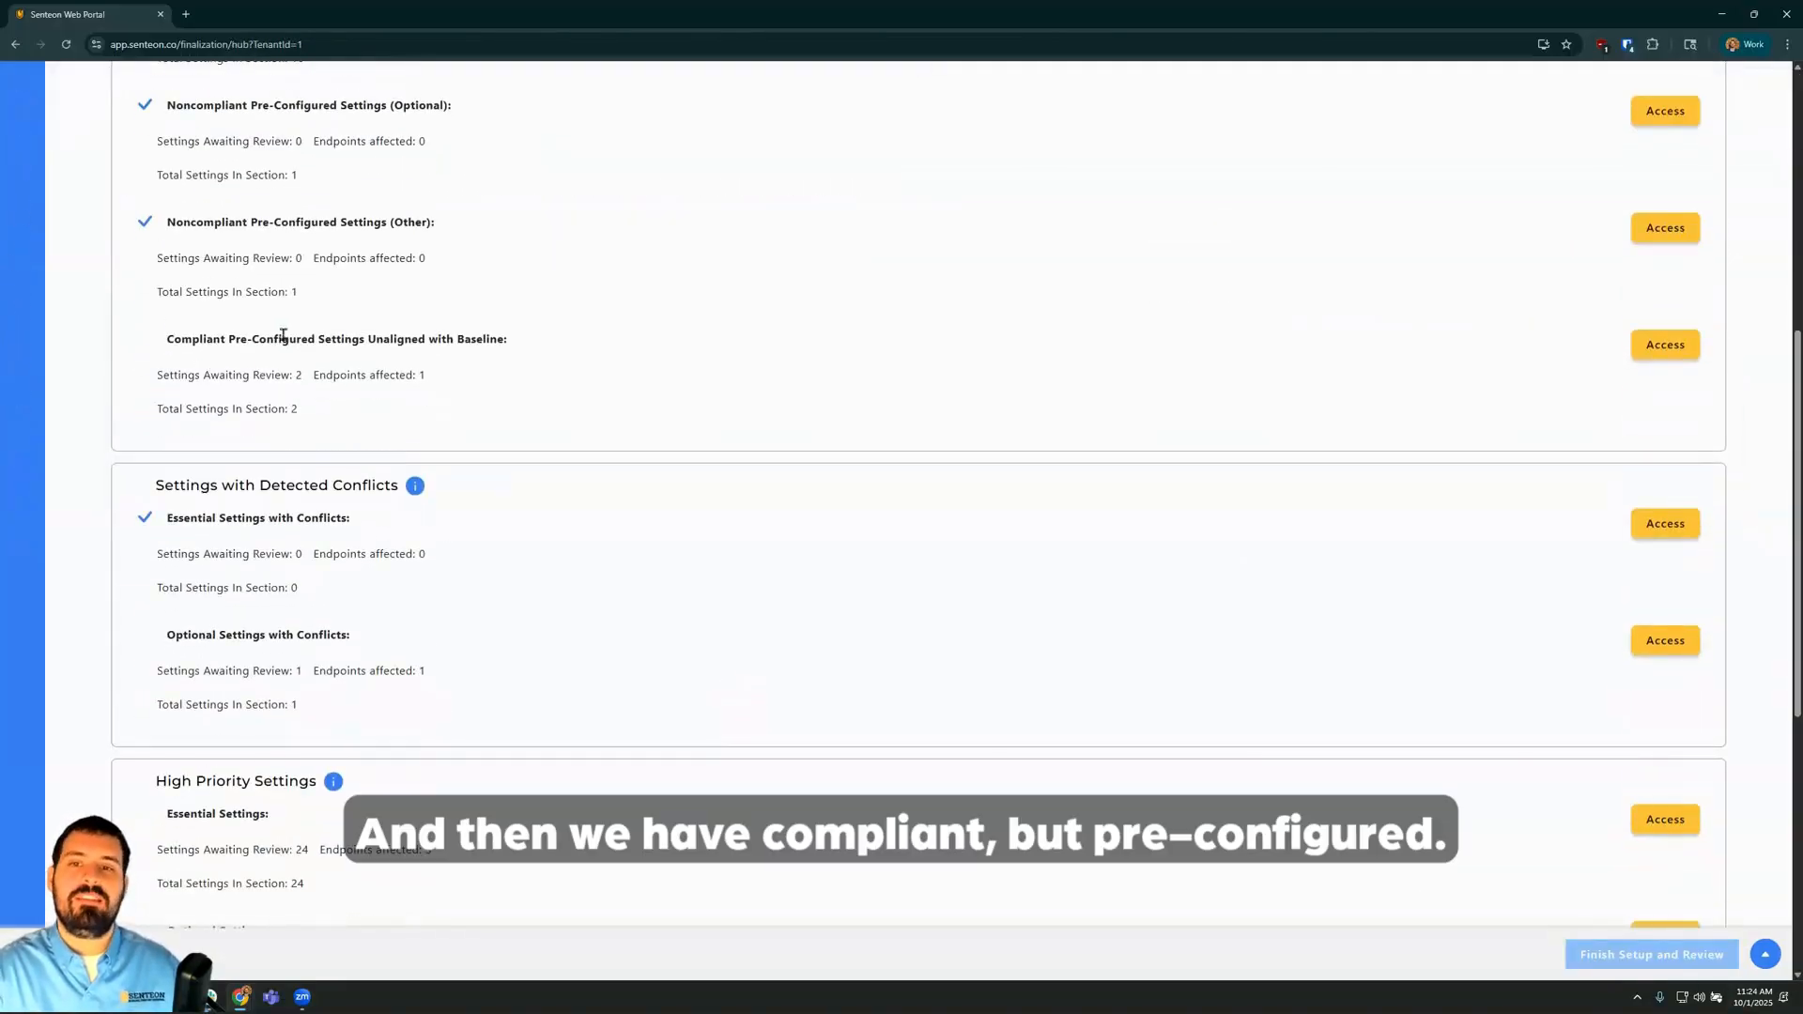
click(1665, 344)
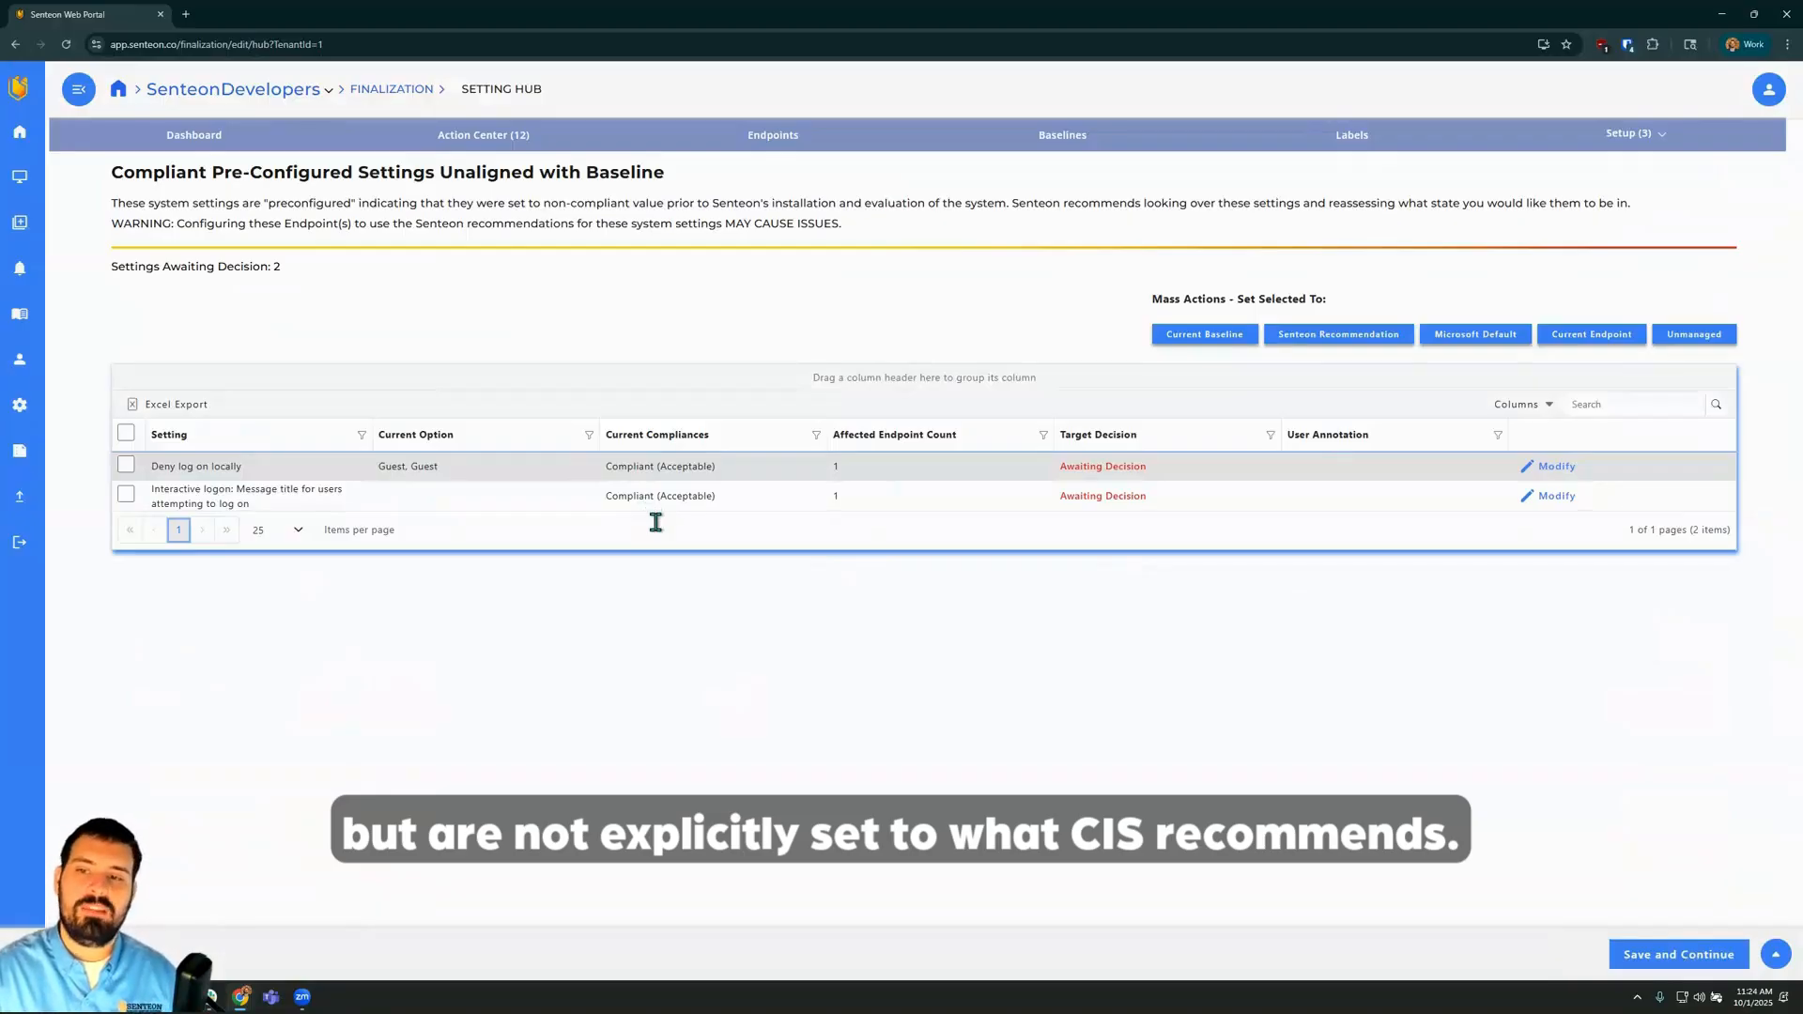
click(126, 465)
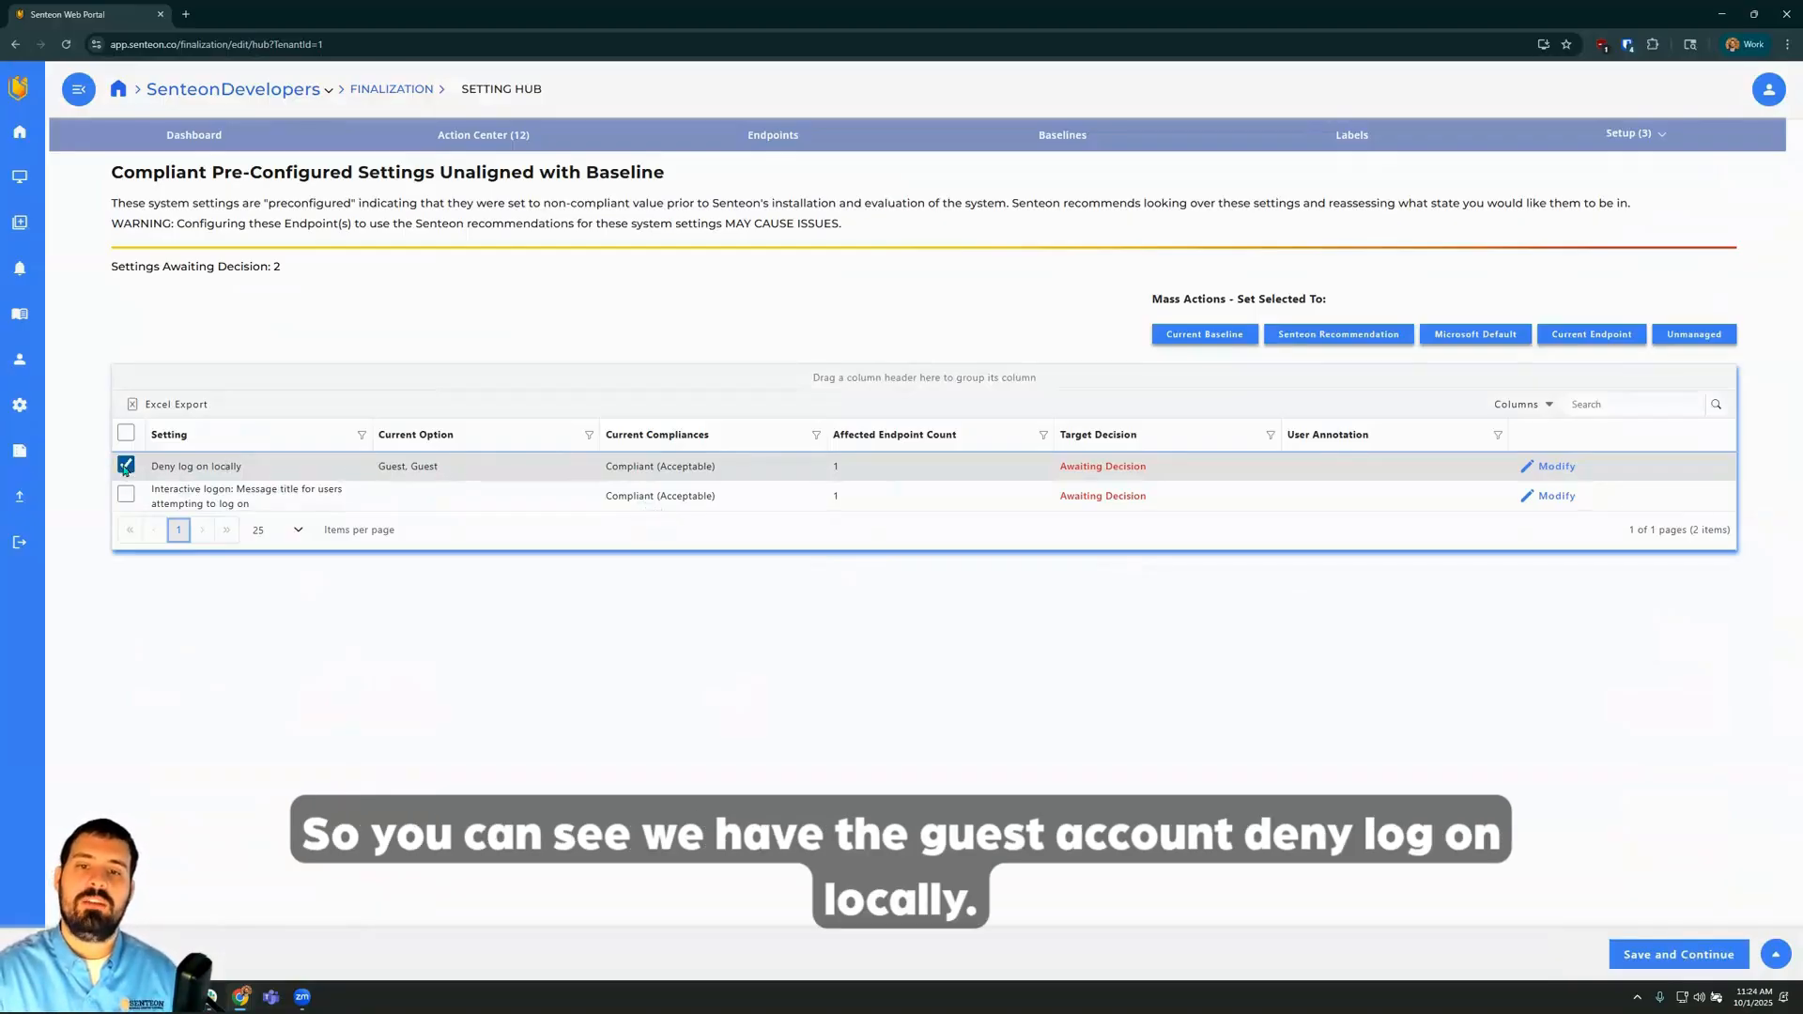
click(1282, 333)
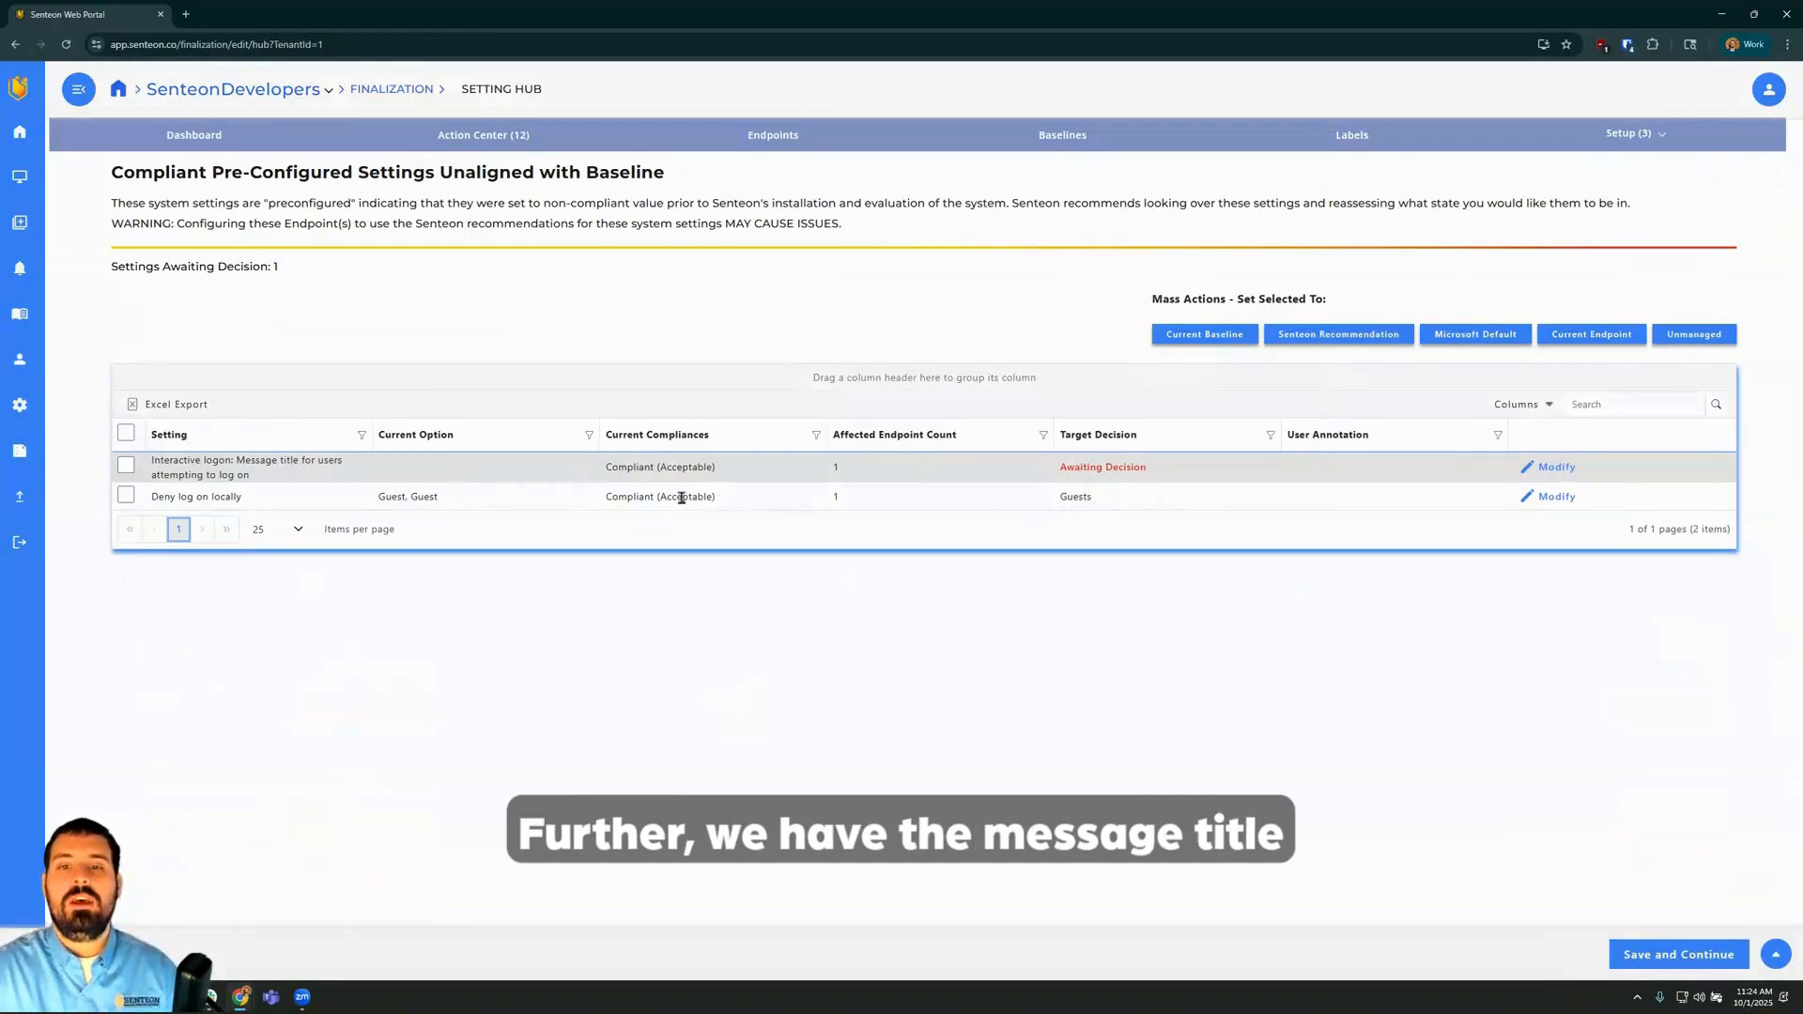
Set Interactive logon: Message title for users attempting to log on to Senteon Recommendation and save the section.
click(126, 464)
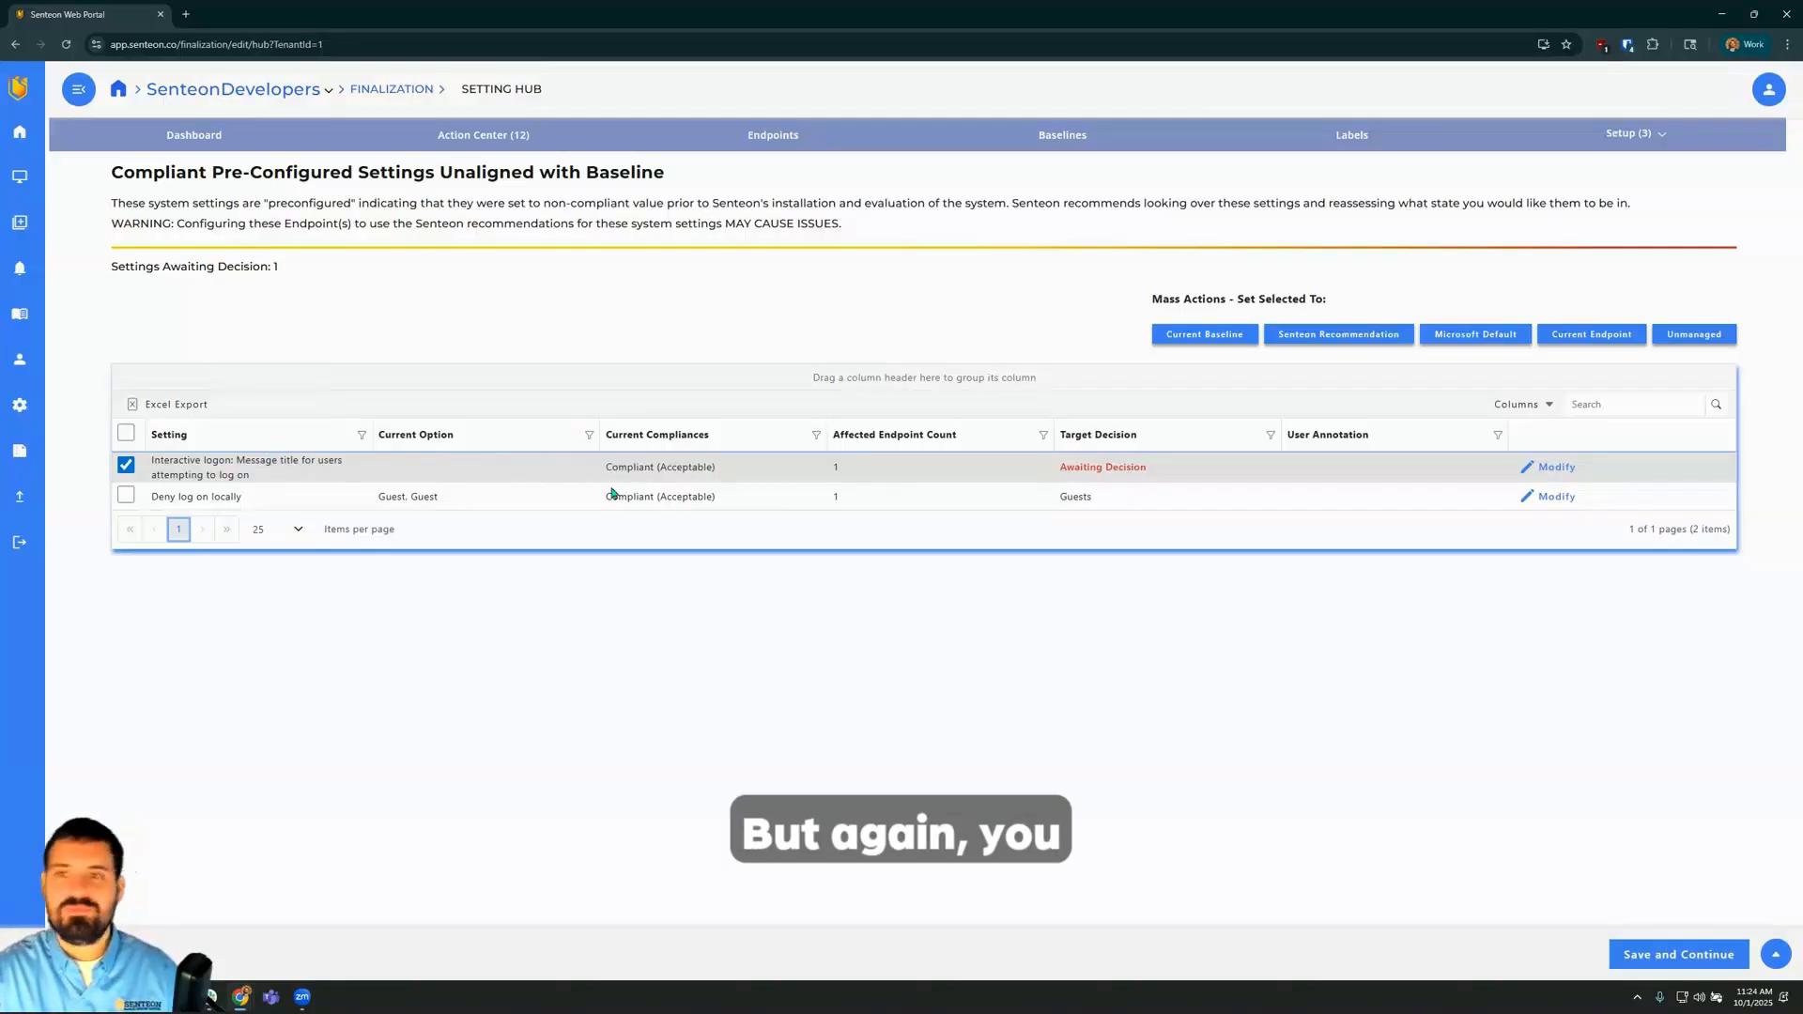
click(1303, 342)
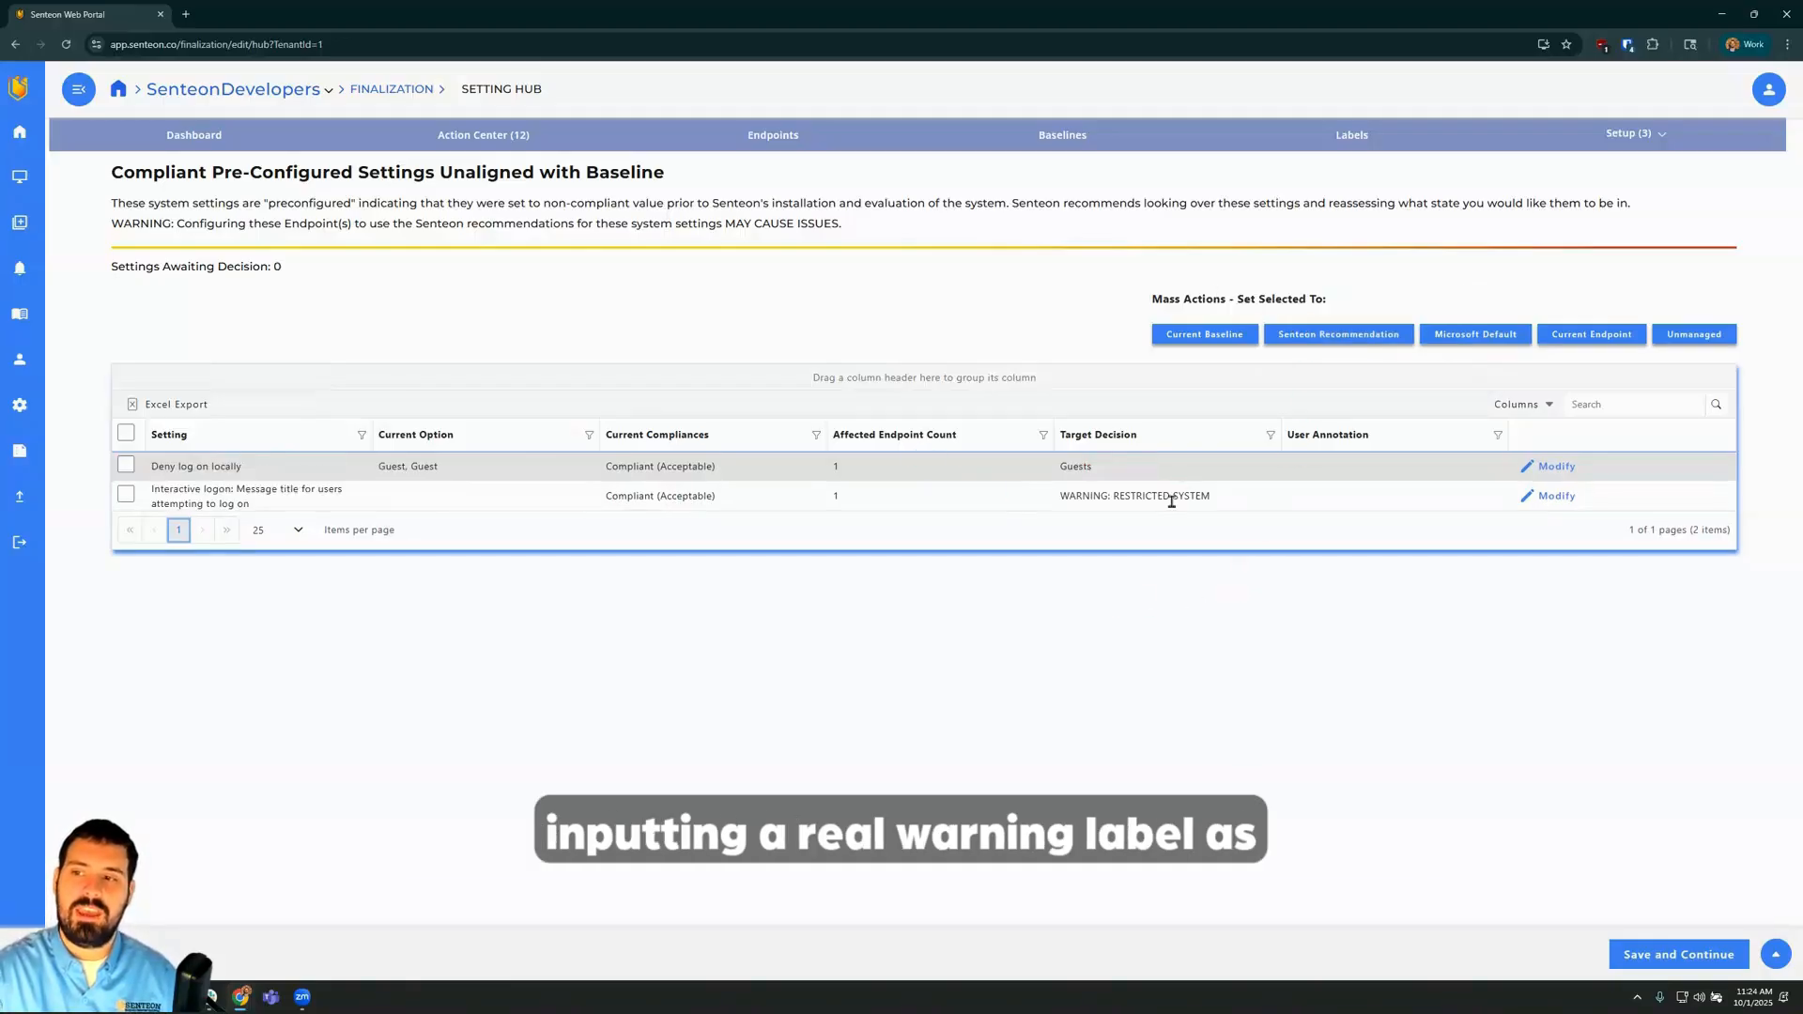
drag(1215, 503, 1056, 514)
click(1047, 569)
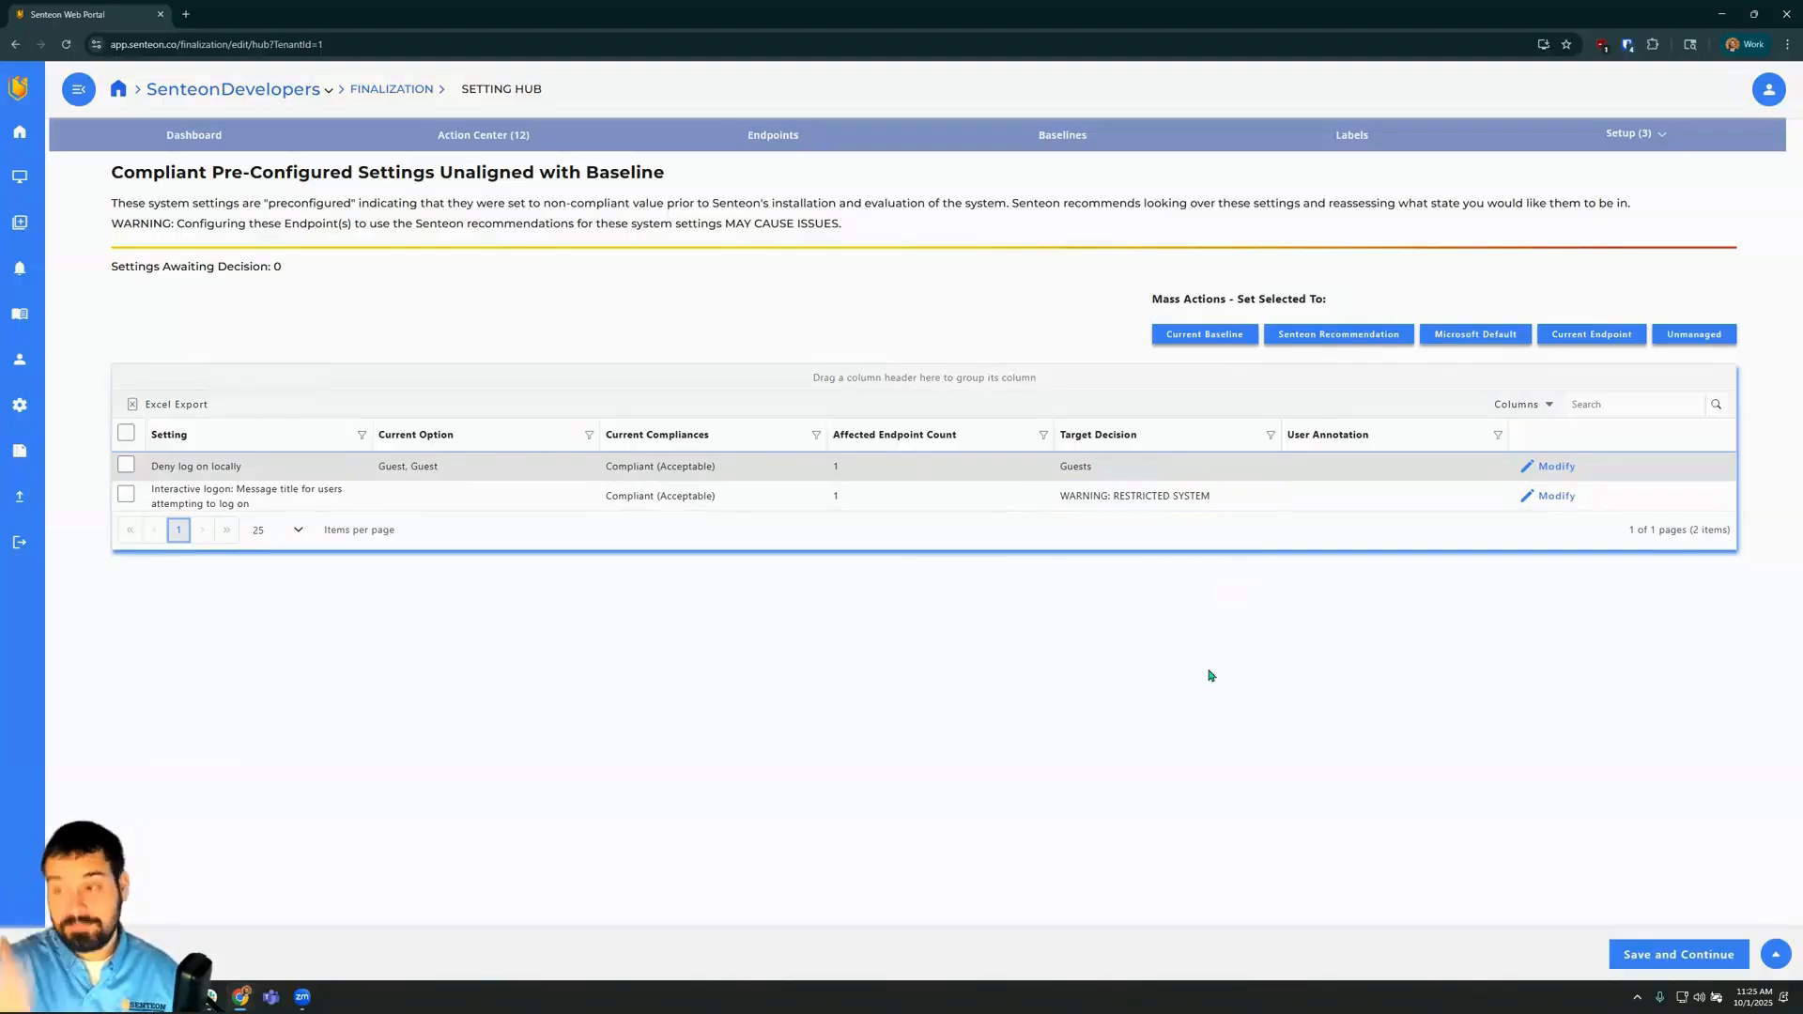
click(1643, 954)
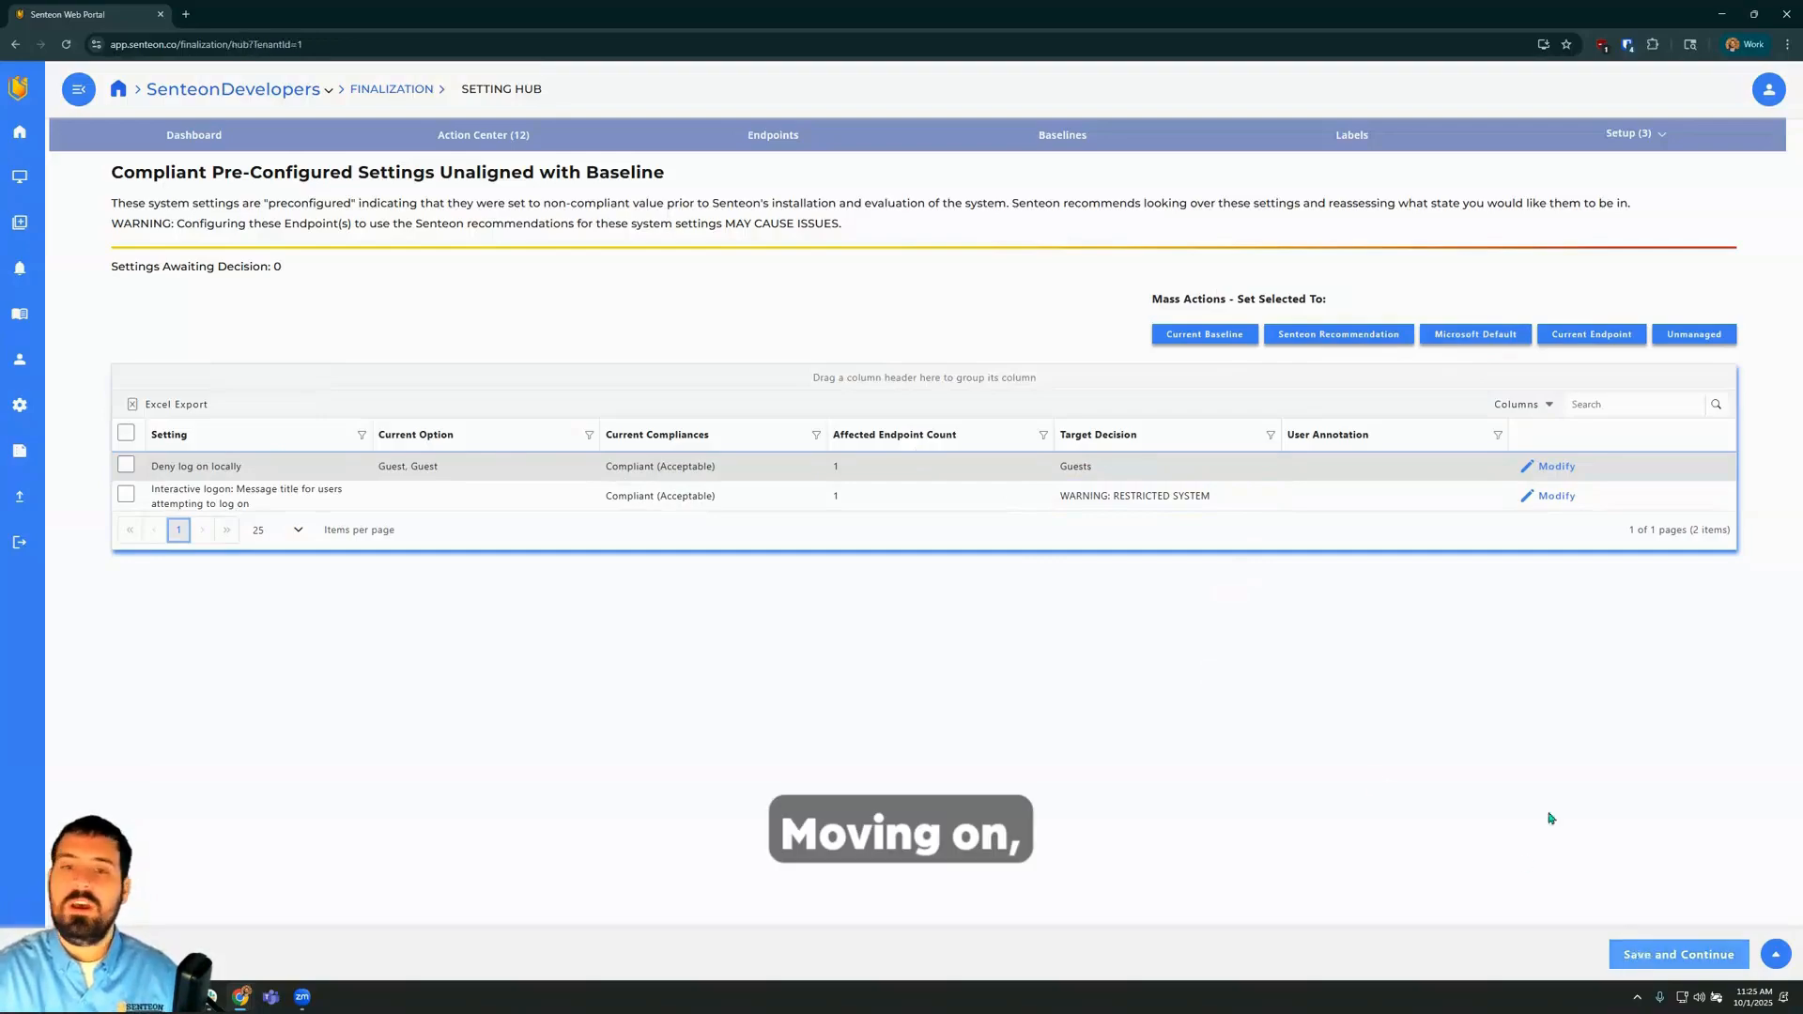
In Optional Settings with Conflicts, examine the MicrosoftAccount conflict details for Accounts: Block Microsoft accounts on endpoint senteon-demo-ag.
scroll(676, 493, down, 6)
scroll(664, 512, down, 3)
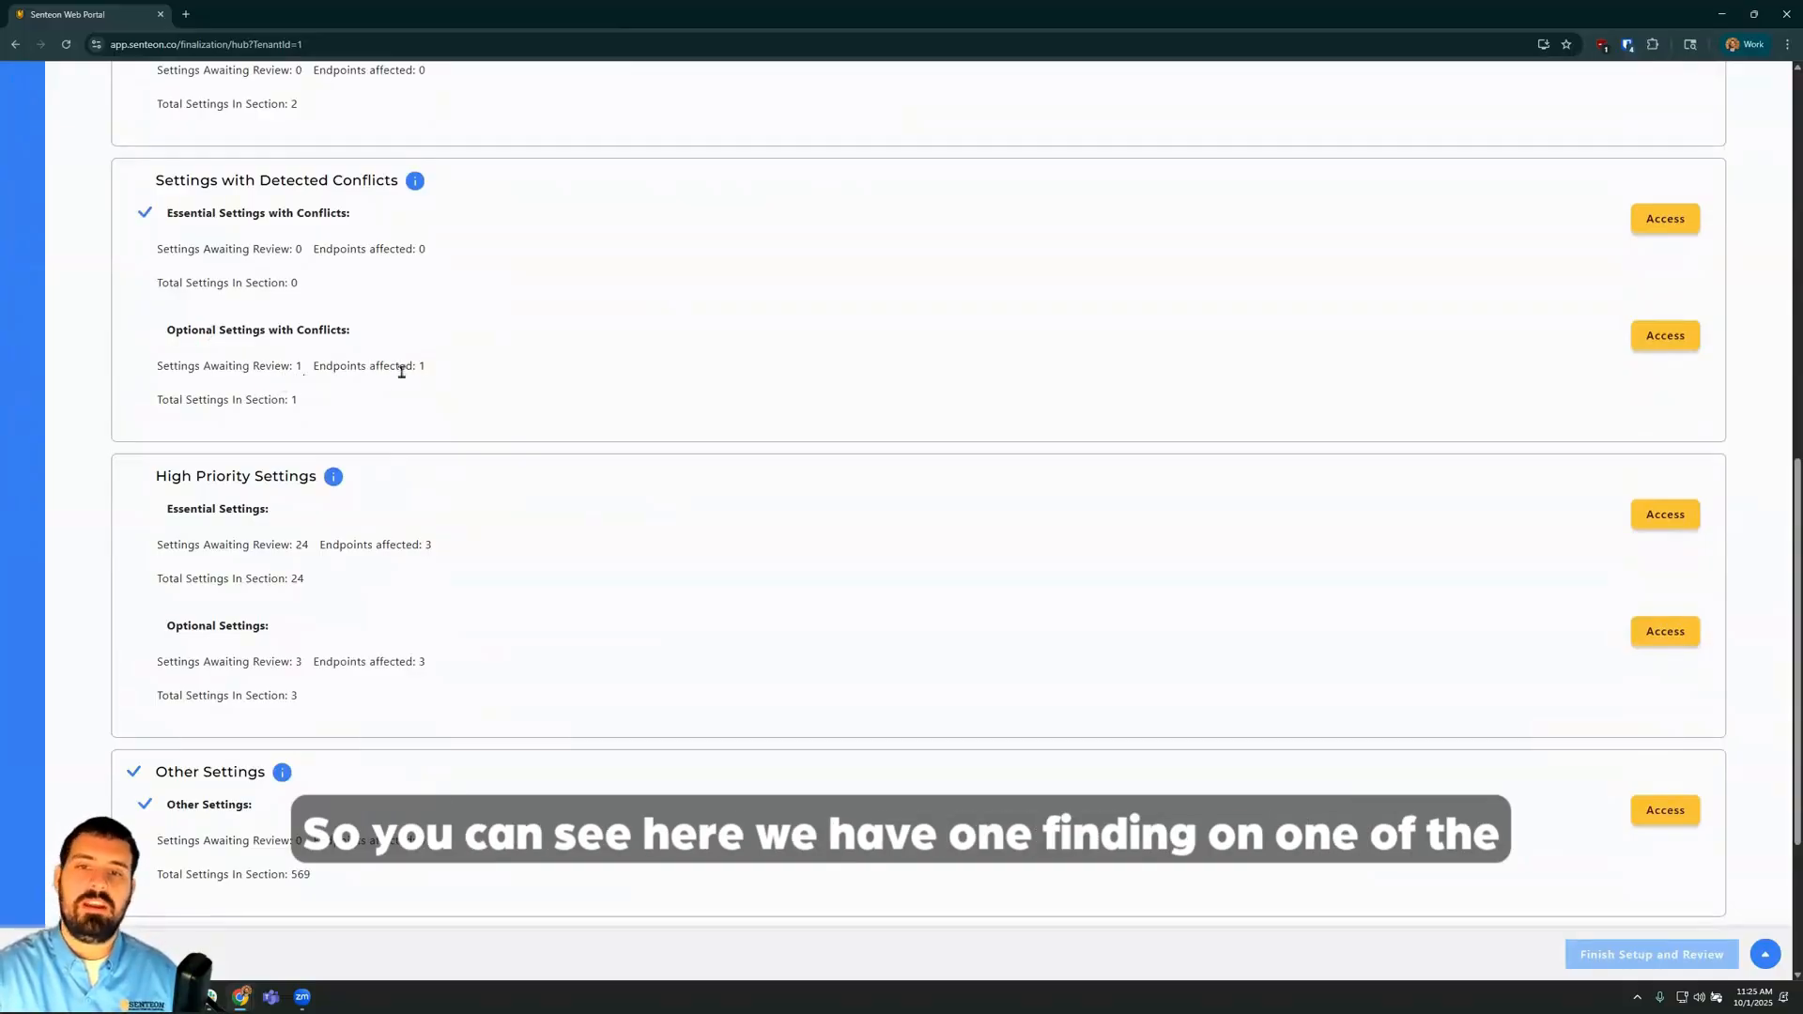
click(1686, 340)
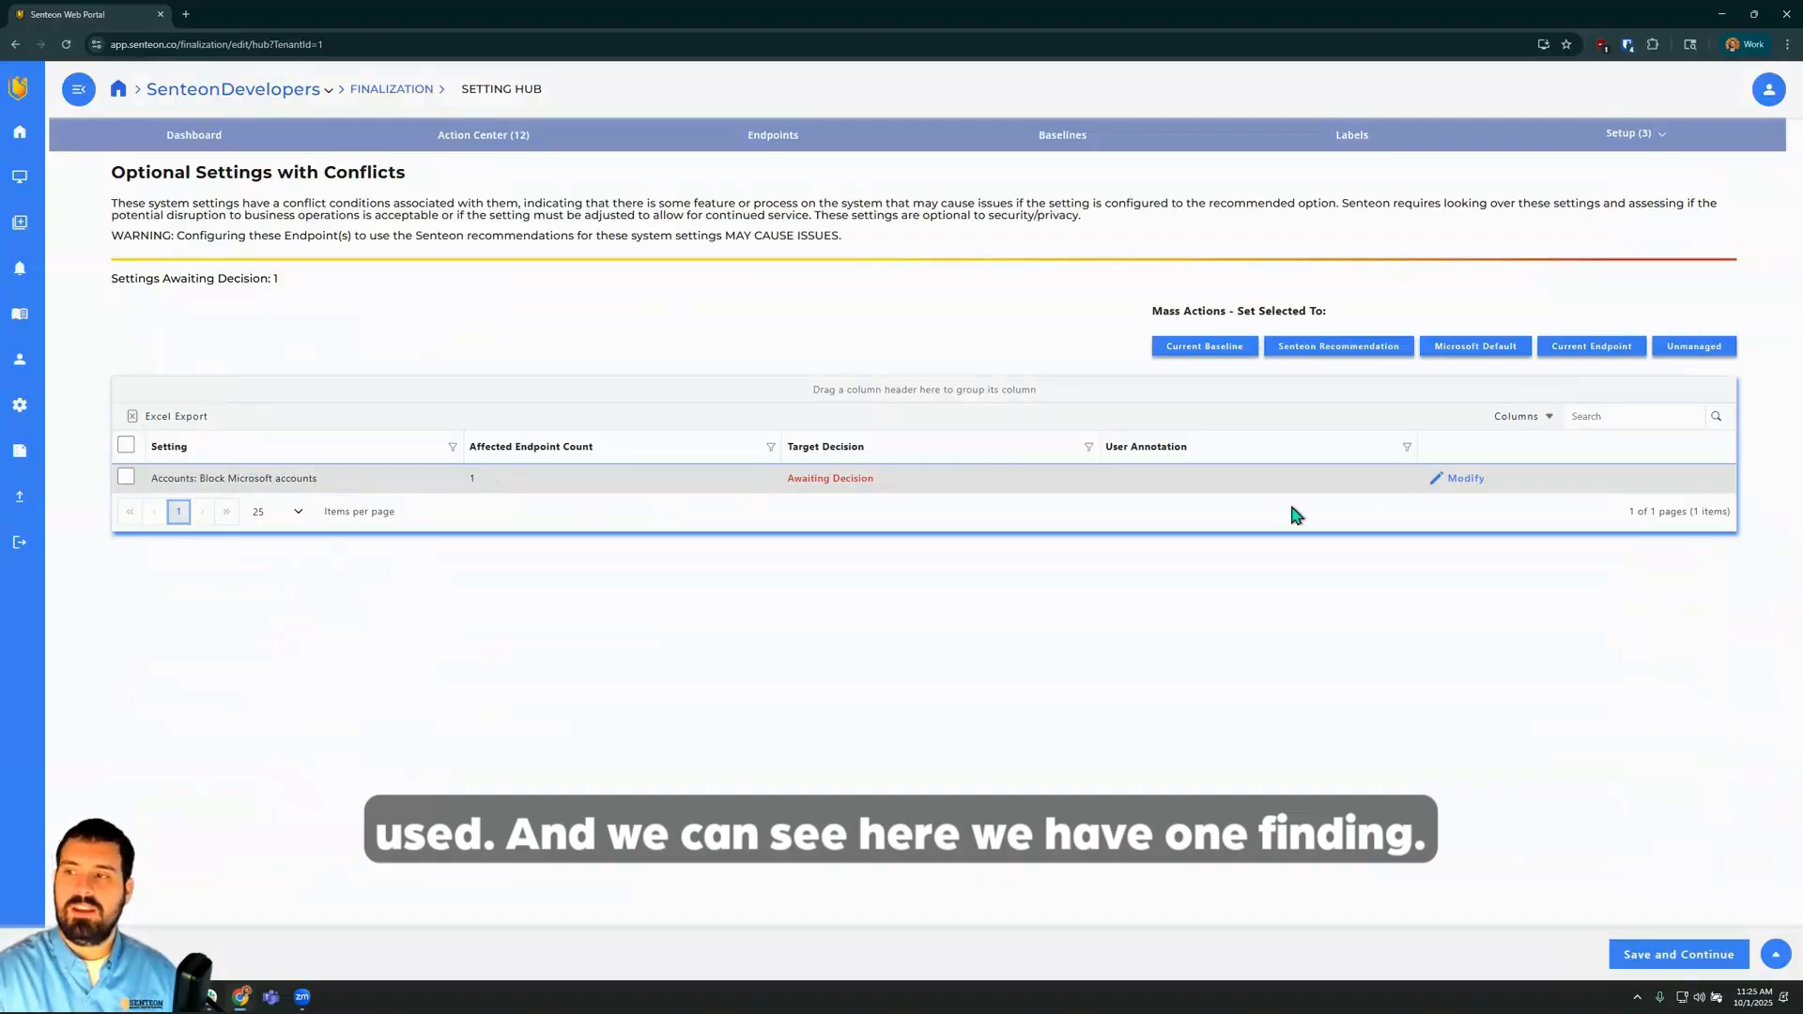
click(1450, 479)
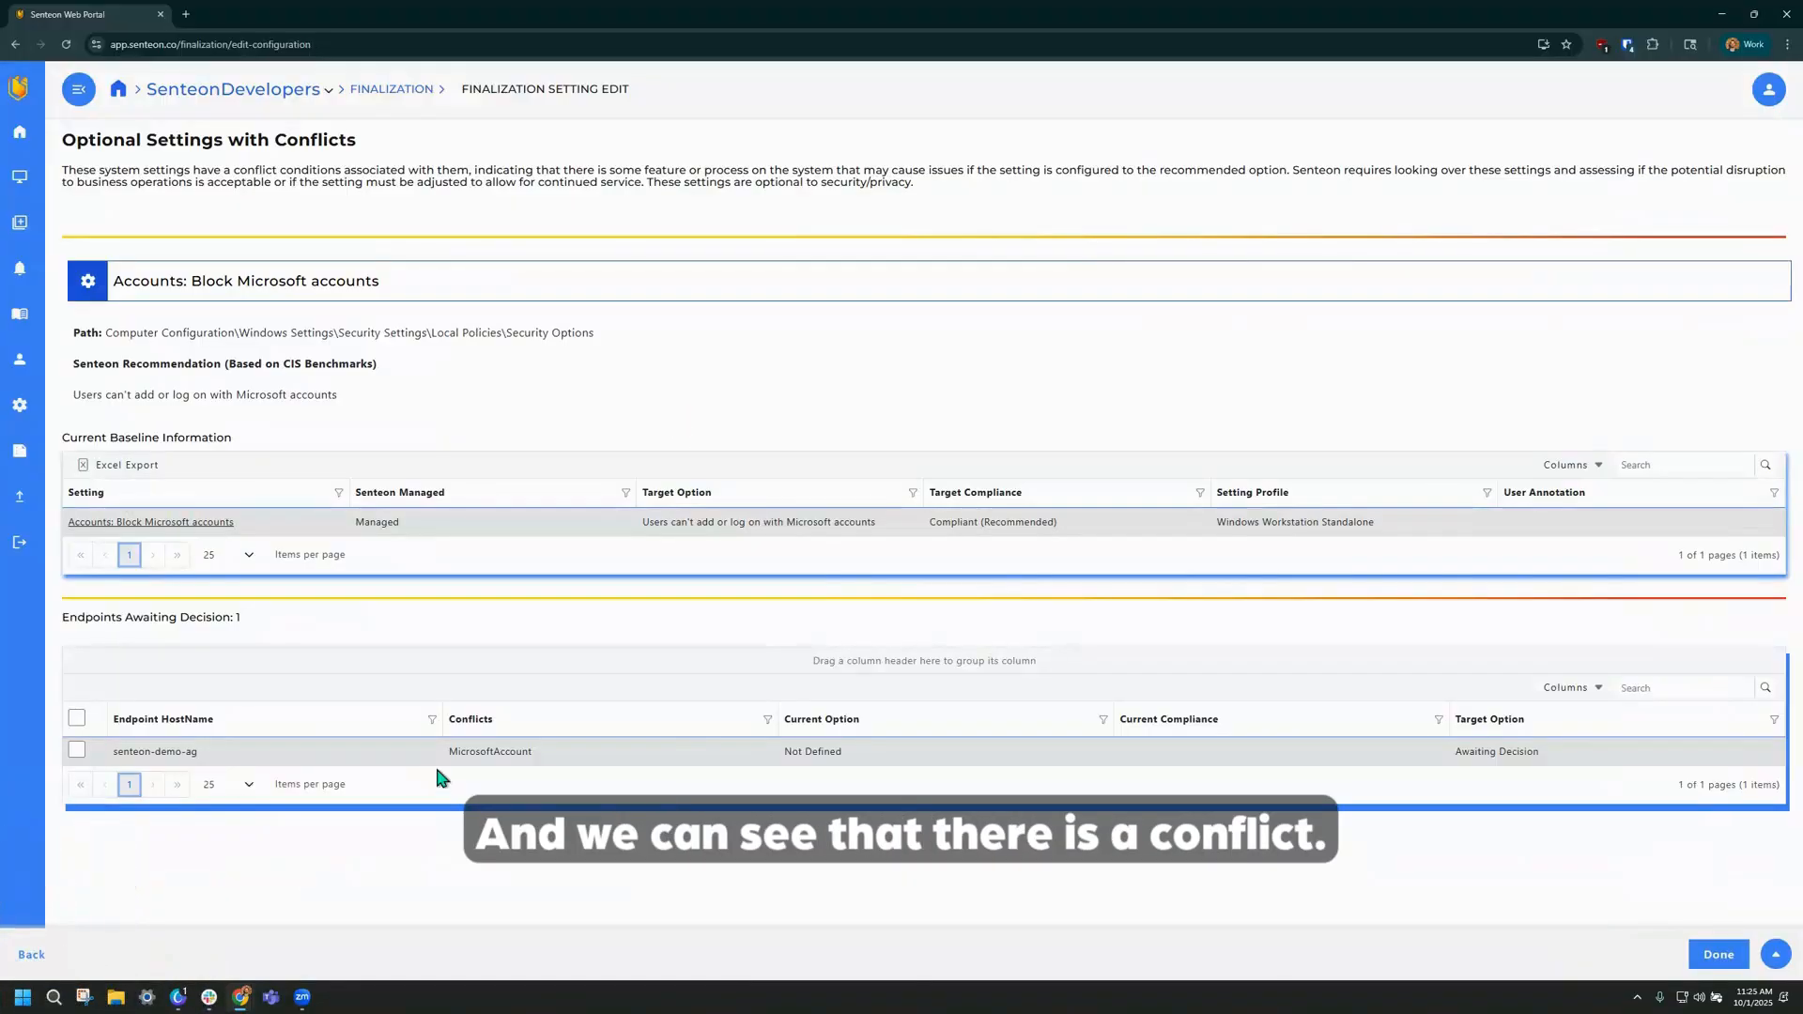
click(485, 753)
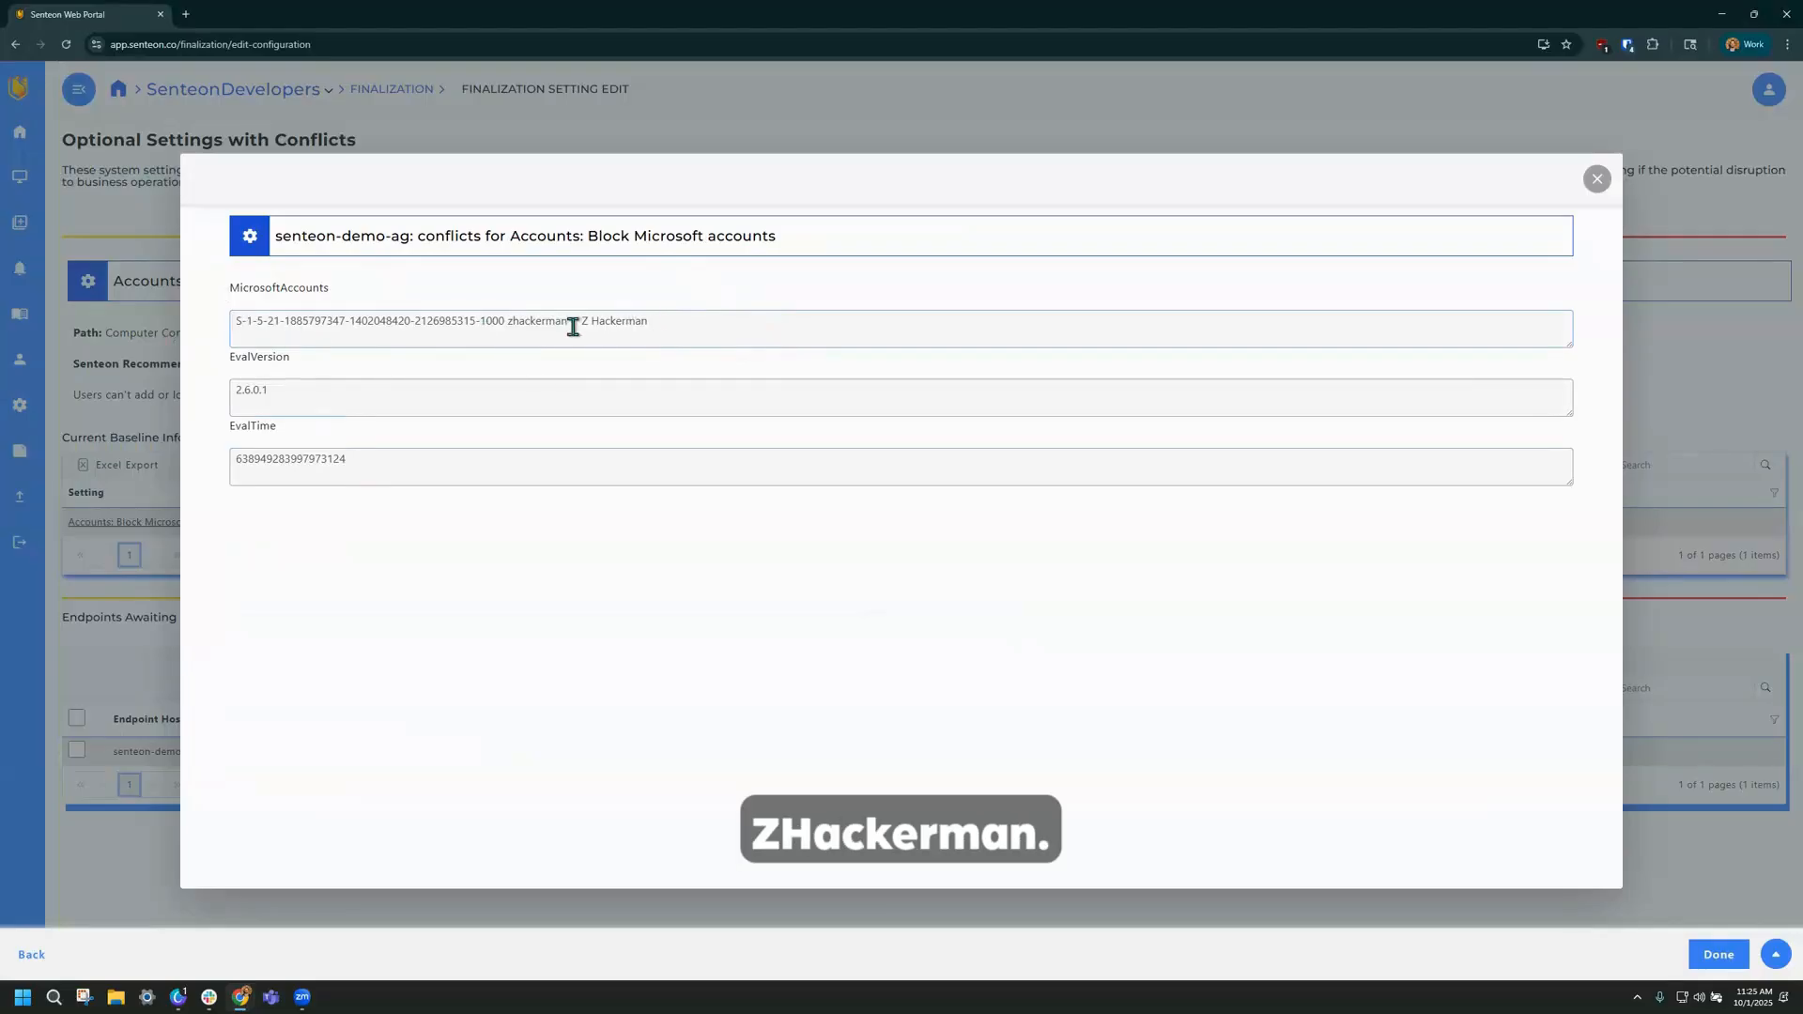
drag(568, 322, 669, 325)
click(668, 325)
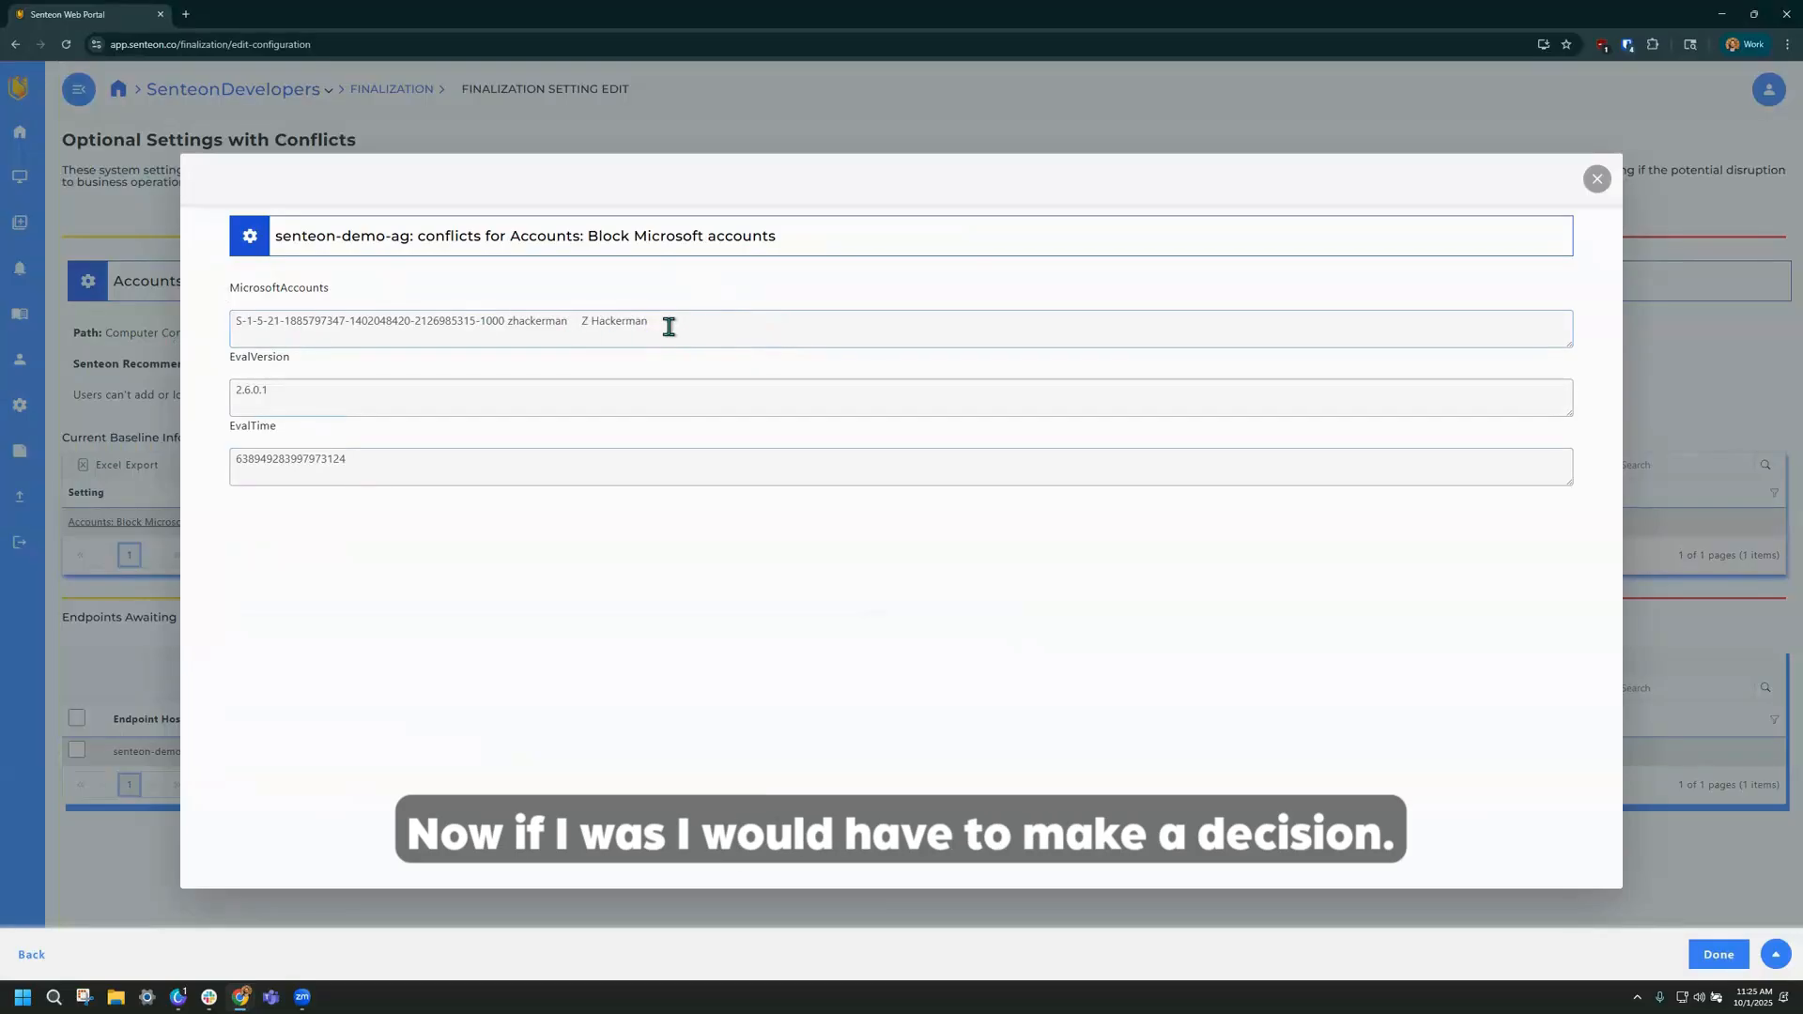
click(1597, 179)
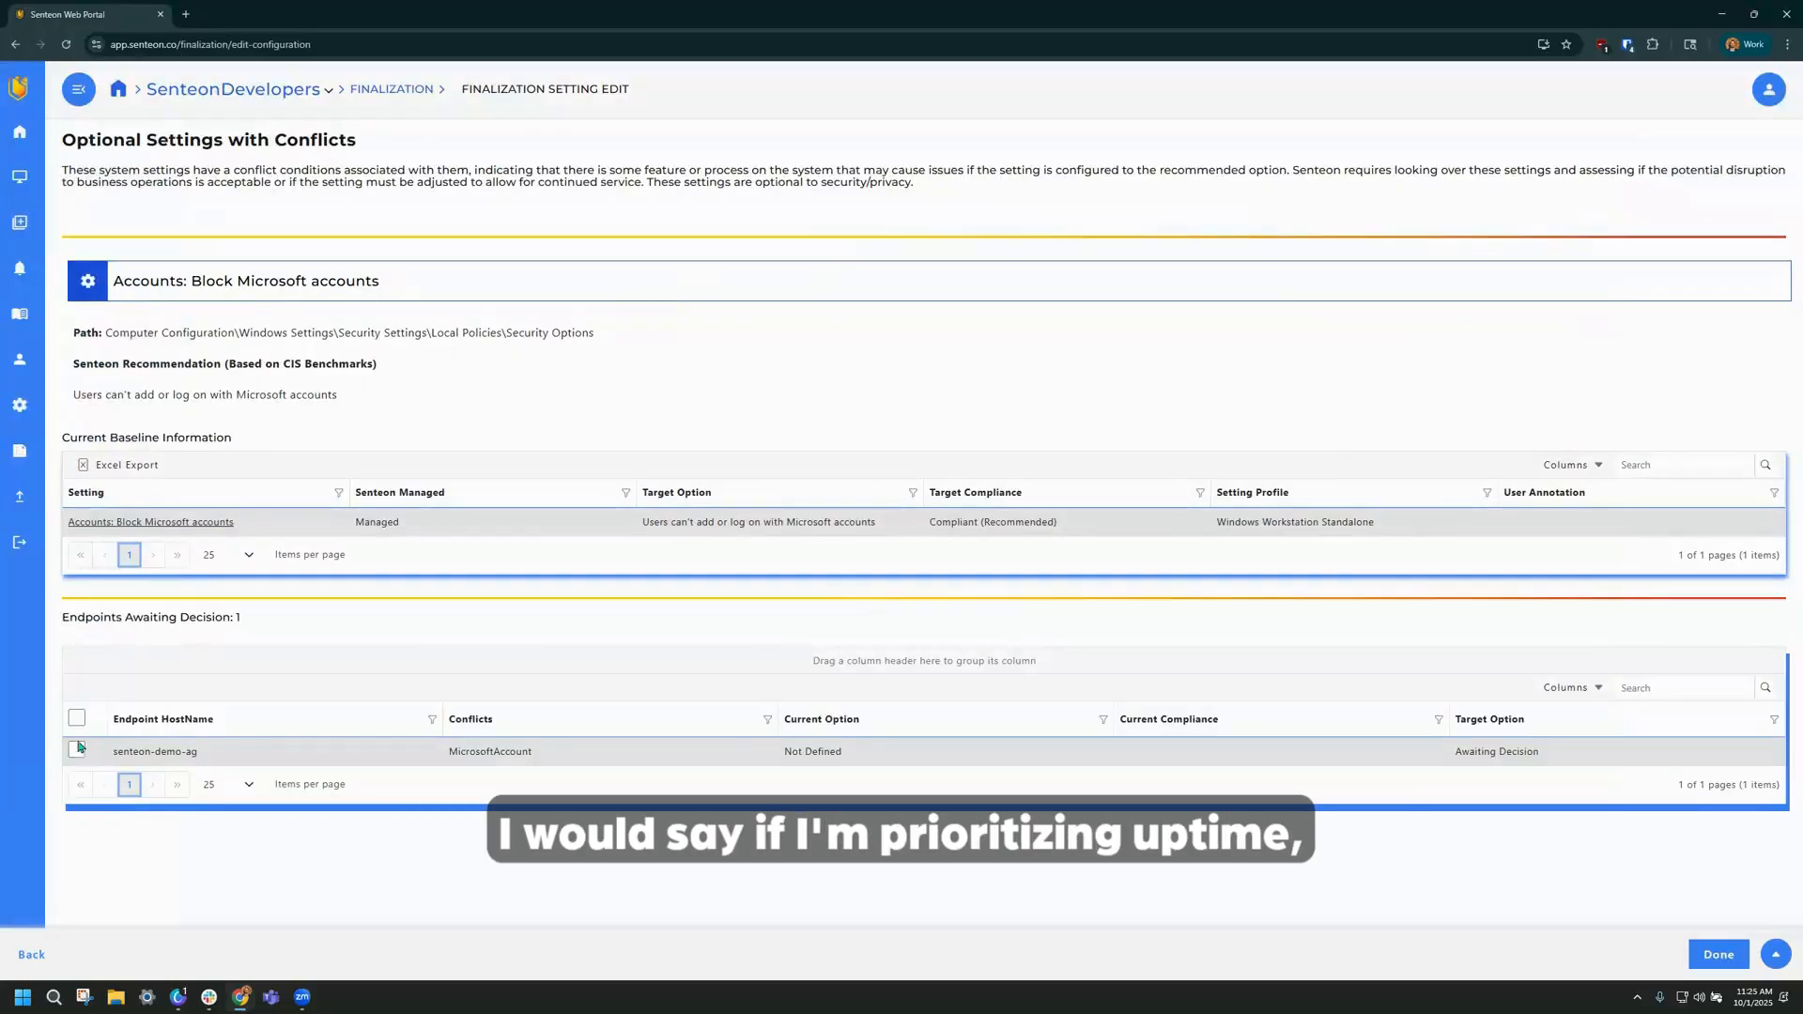
For endpoint senteon-demo-ag, choose the managed option Not Defined and enter "document" as the decision annotation.
click(76, 749)
scroll(274, 711, down, 1)
scroll(274, 712, down, 2)
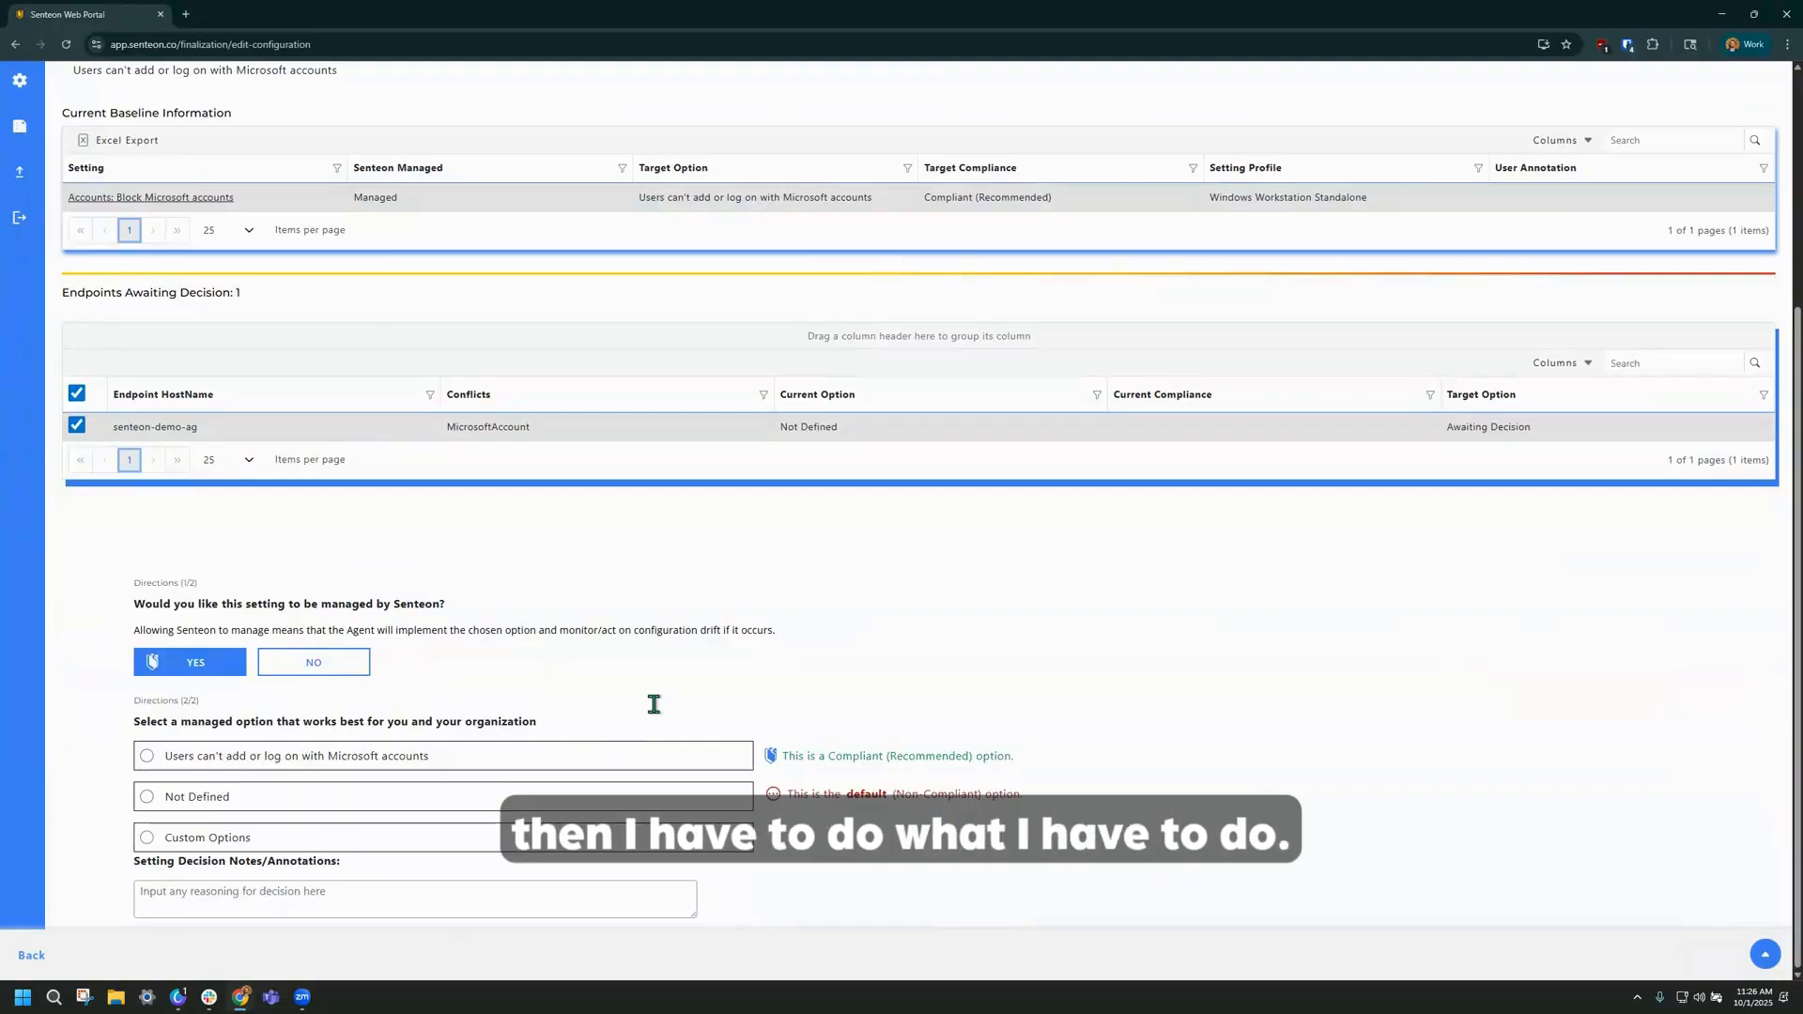
click(241, 797)
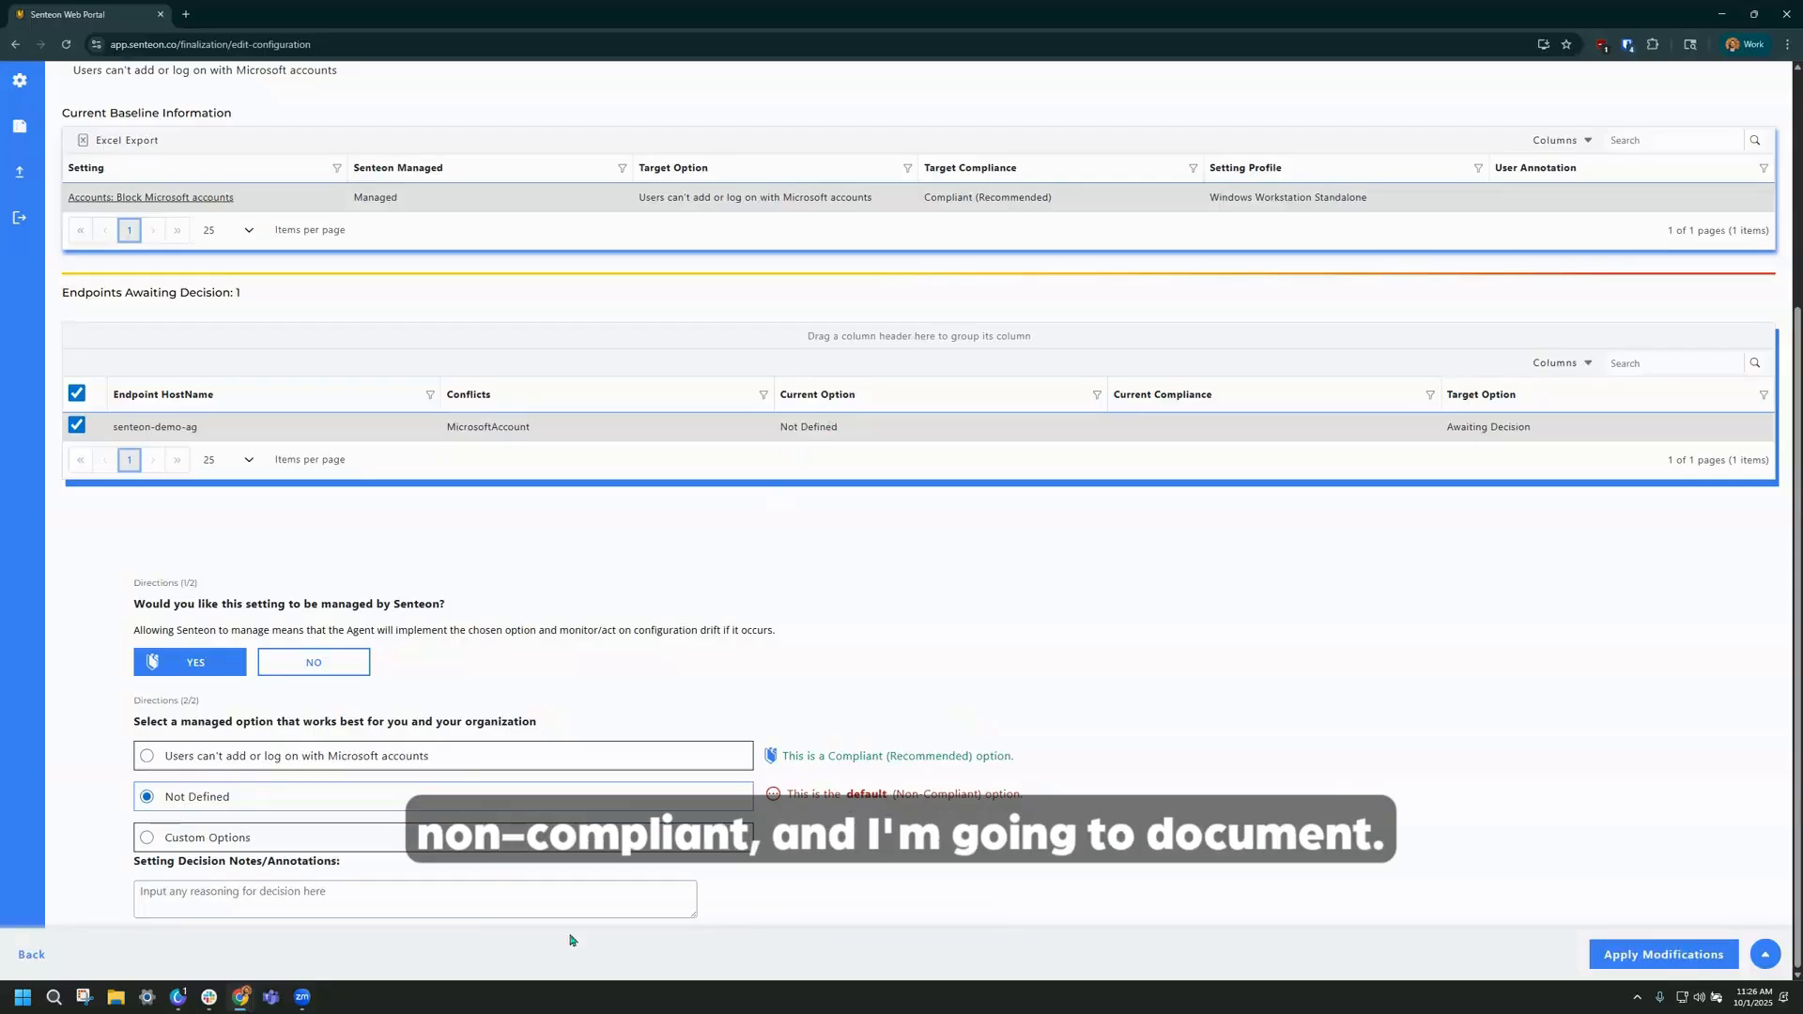
click(499, 898)
text(document)
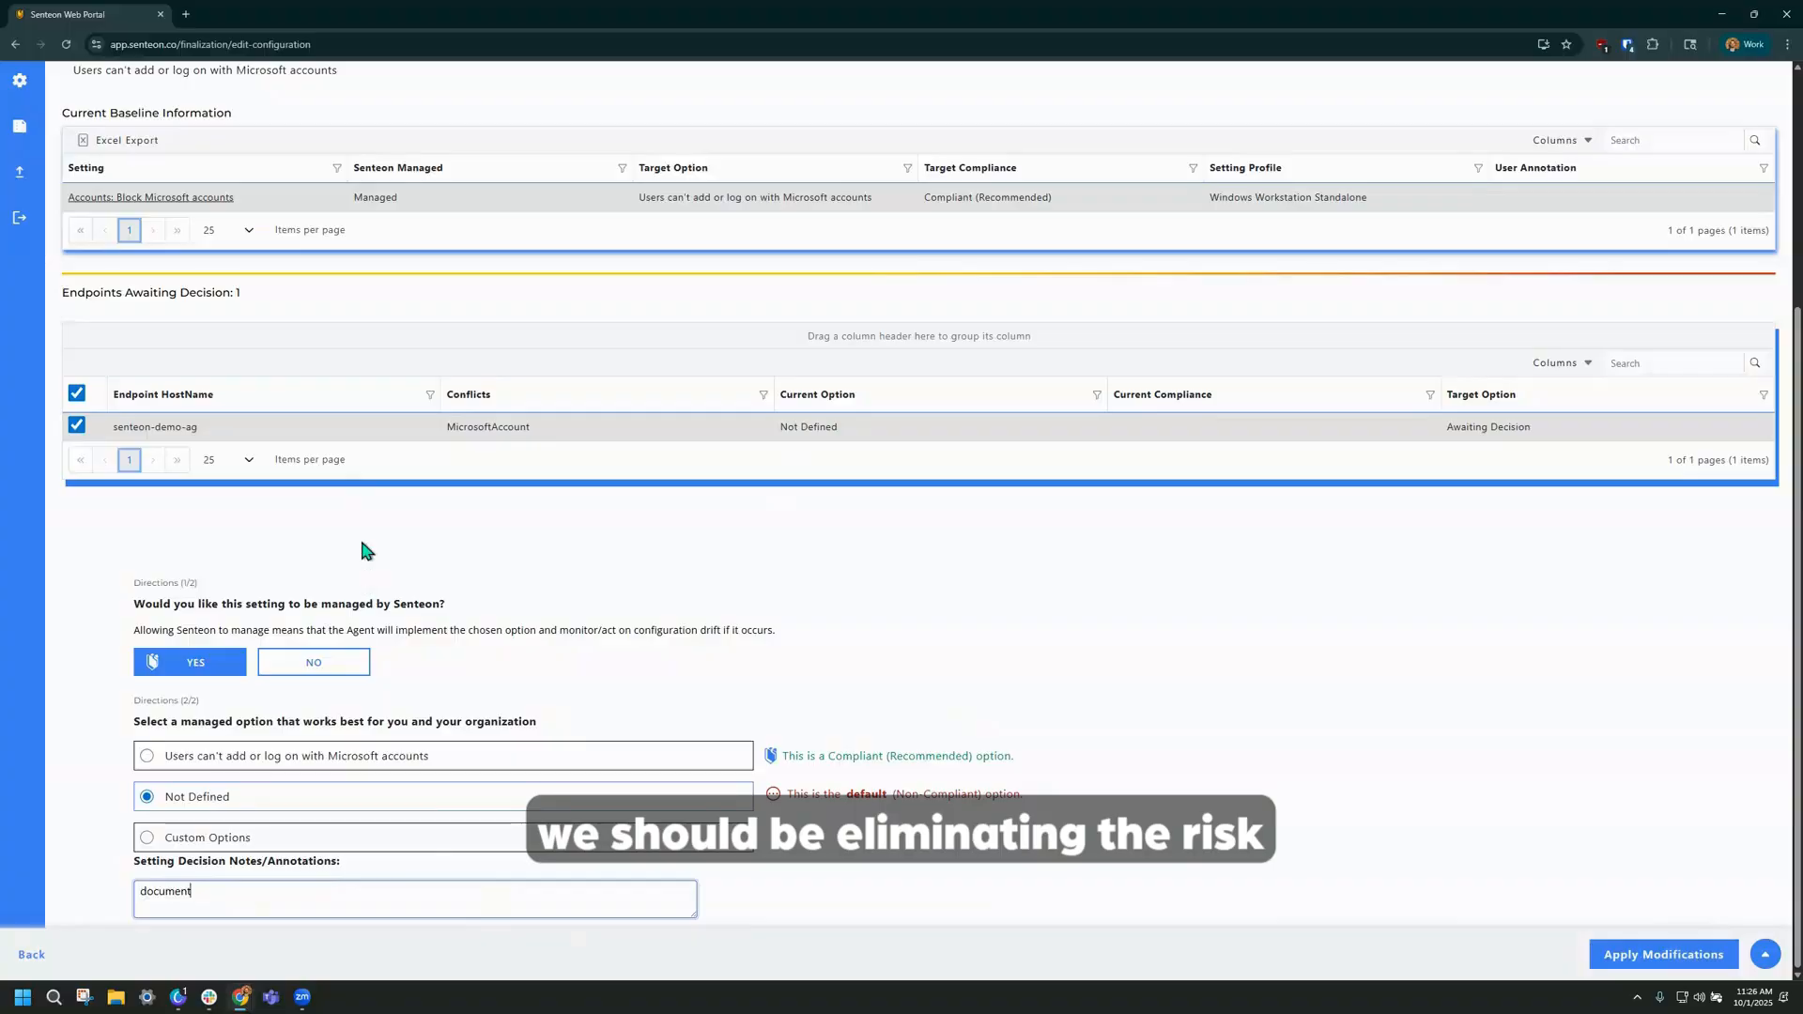
Switch the managed option to "Users can't add or log on with Microsoft accounts", apply the modification, and save the Optional Settings with Conflicts section.
click(376, 757)
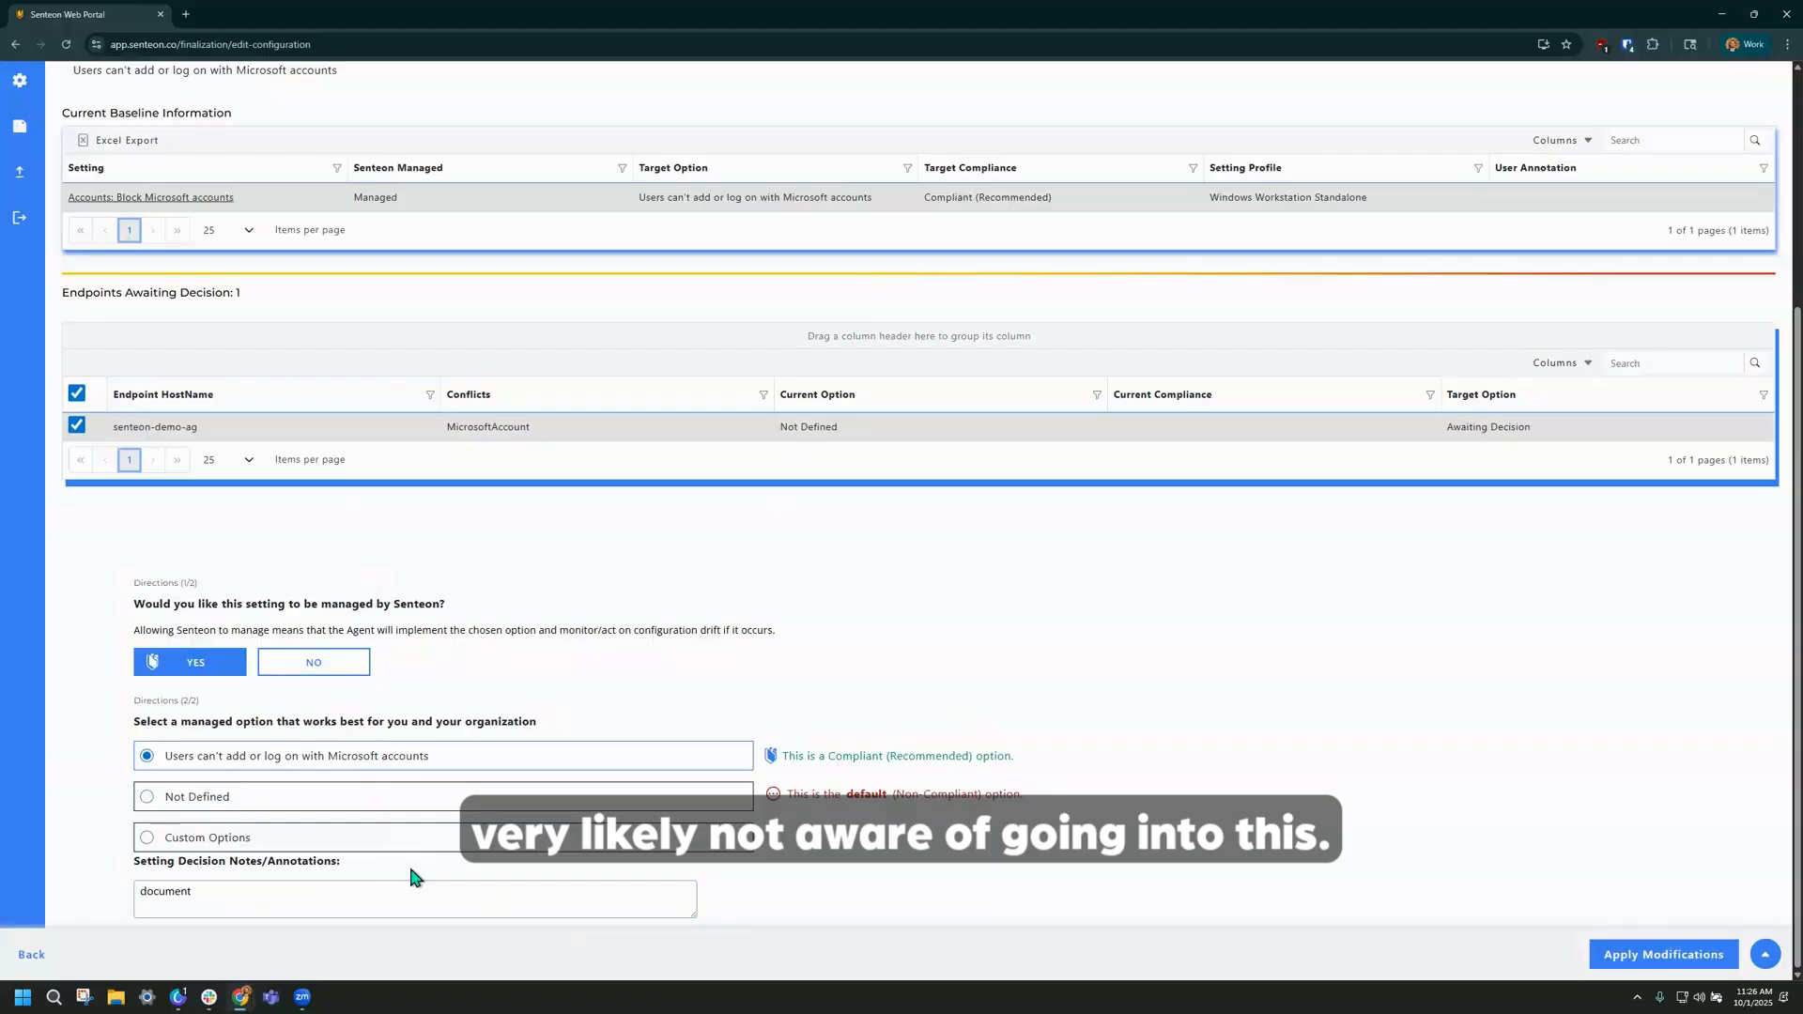
click(1617, 954)
click(1695, 954)
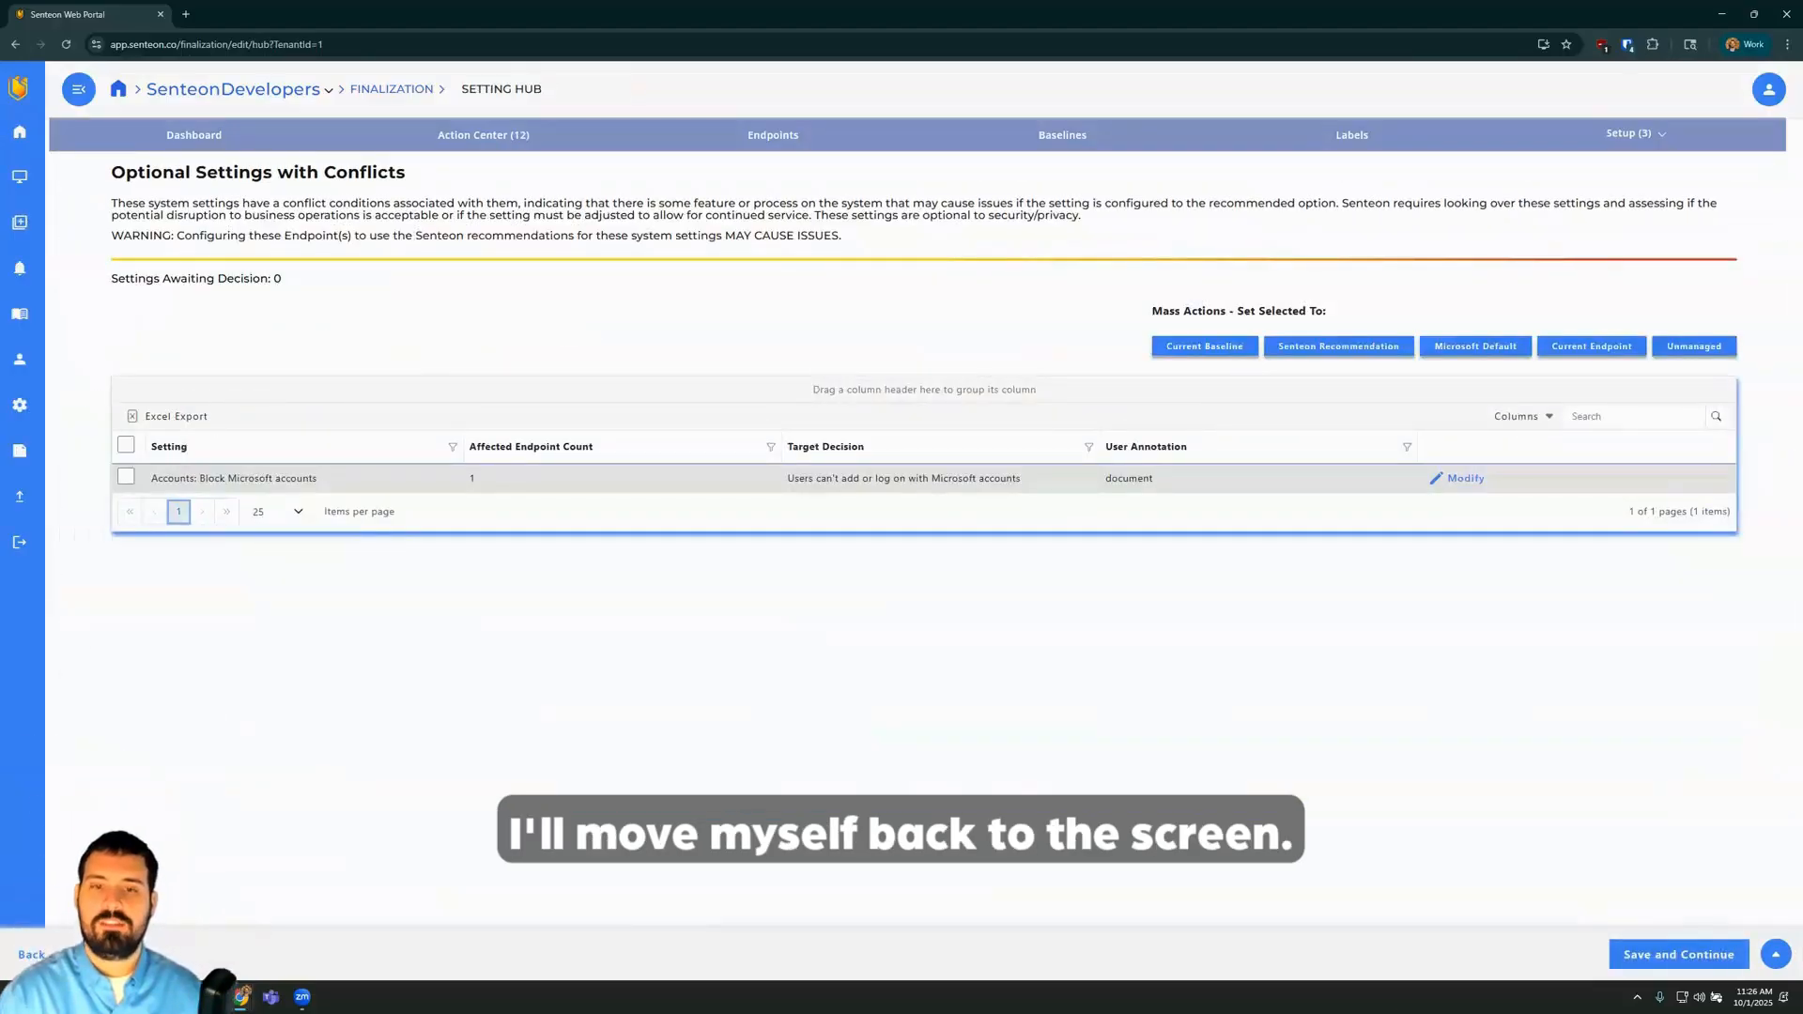
click(1676, 954)
Set all Essential Settings under High Priority Settings to Senteon Recommendation, check the target decisions, and save the section.
scroll(942, 370, down, 10)
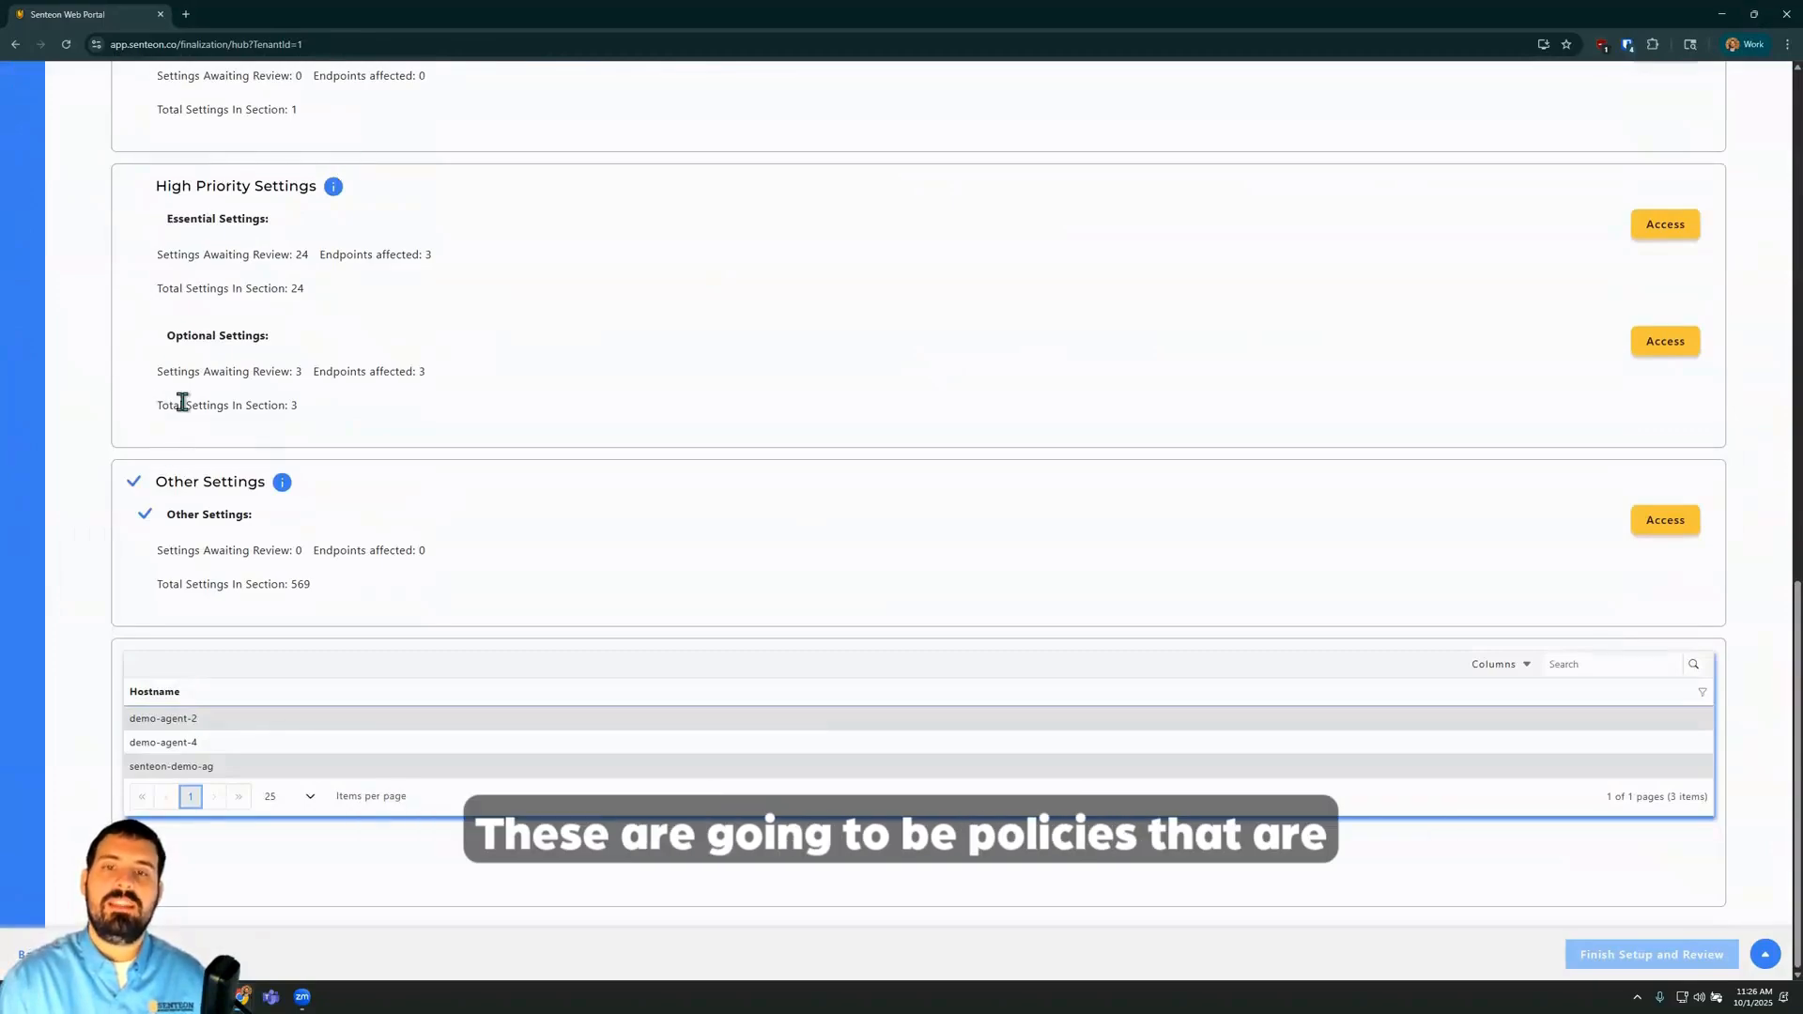
click(1663, 223)
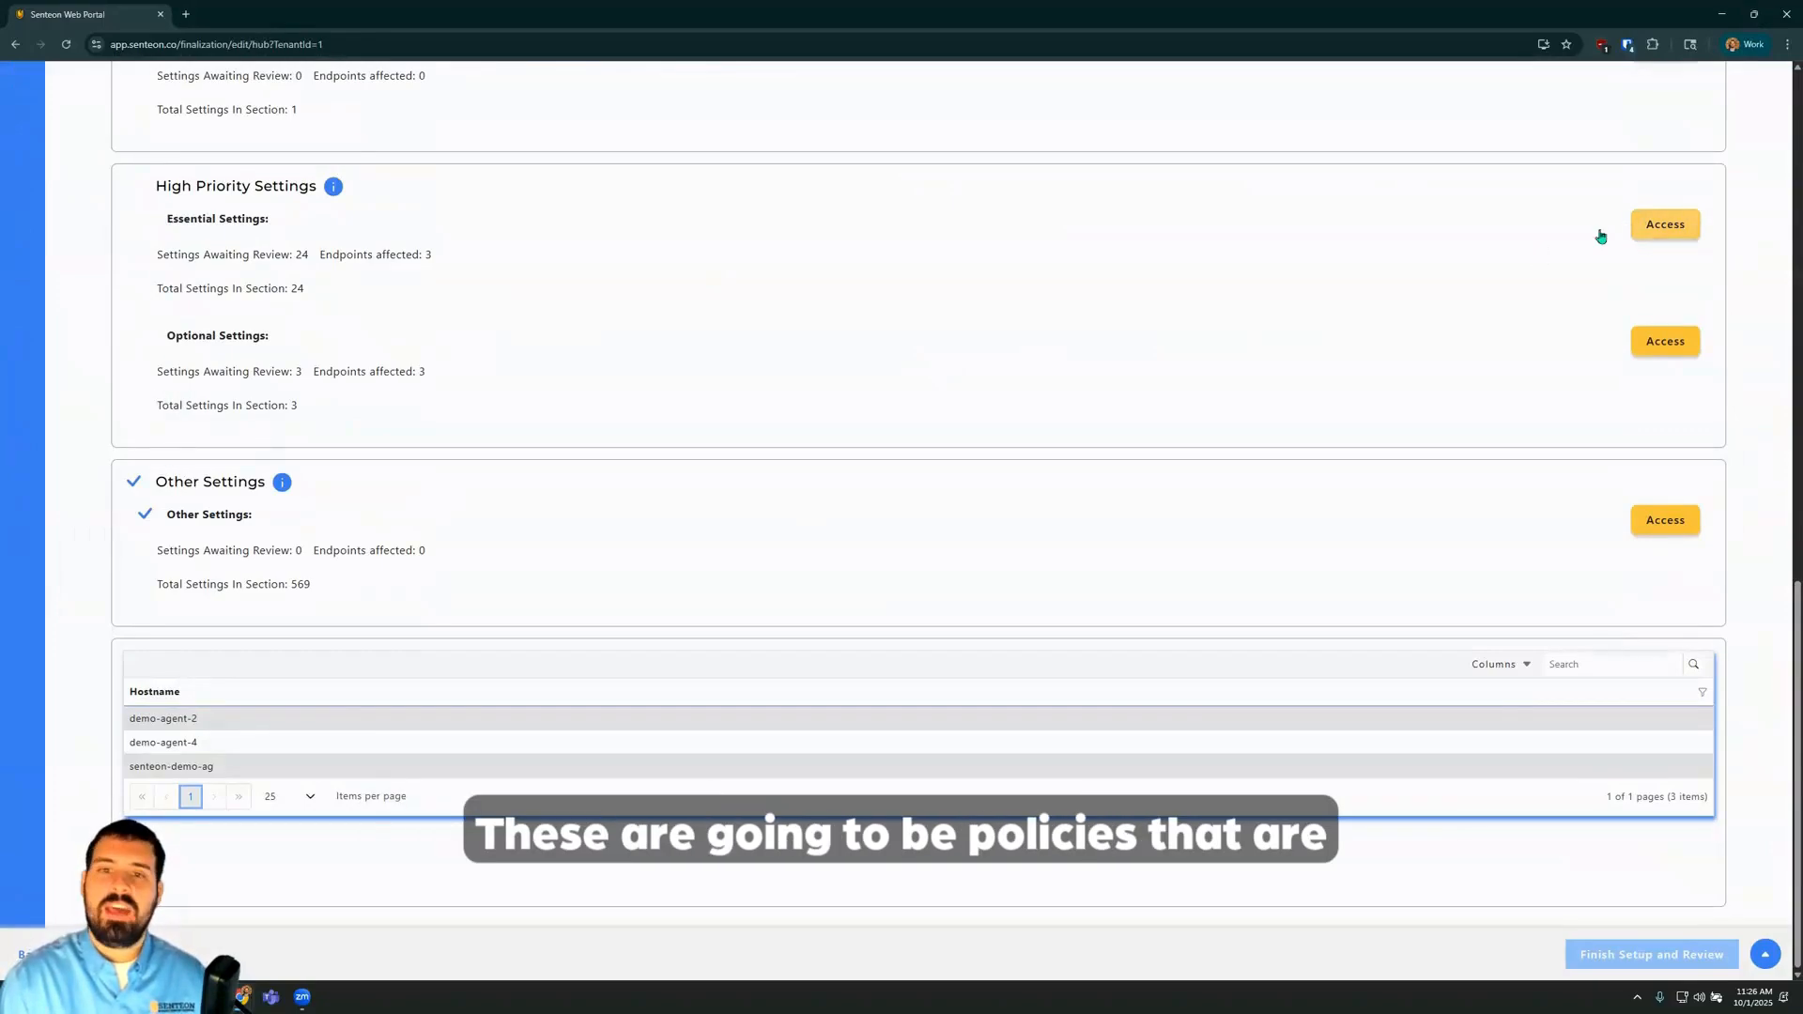
scroll(1100, 351, down, 3)
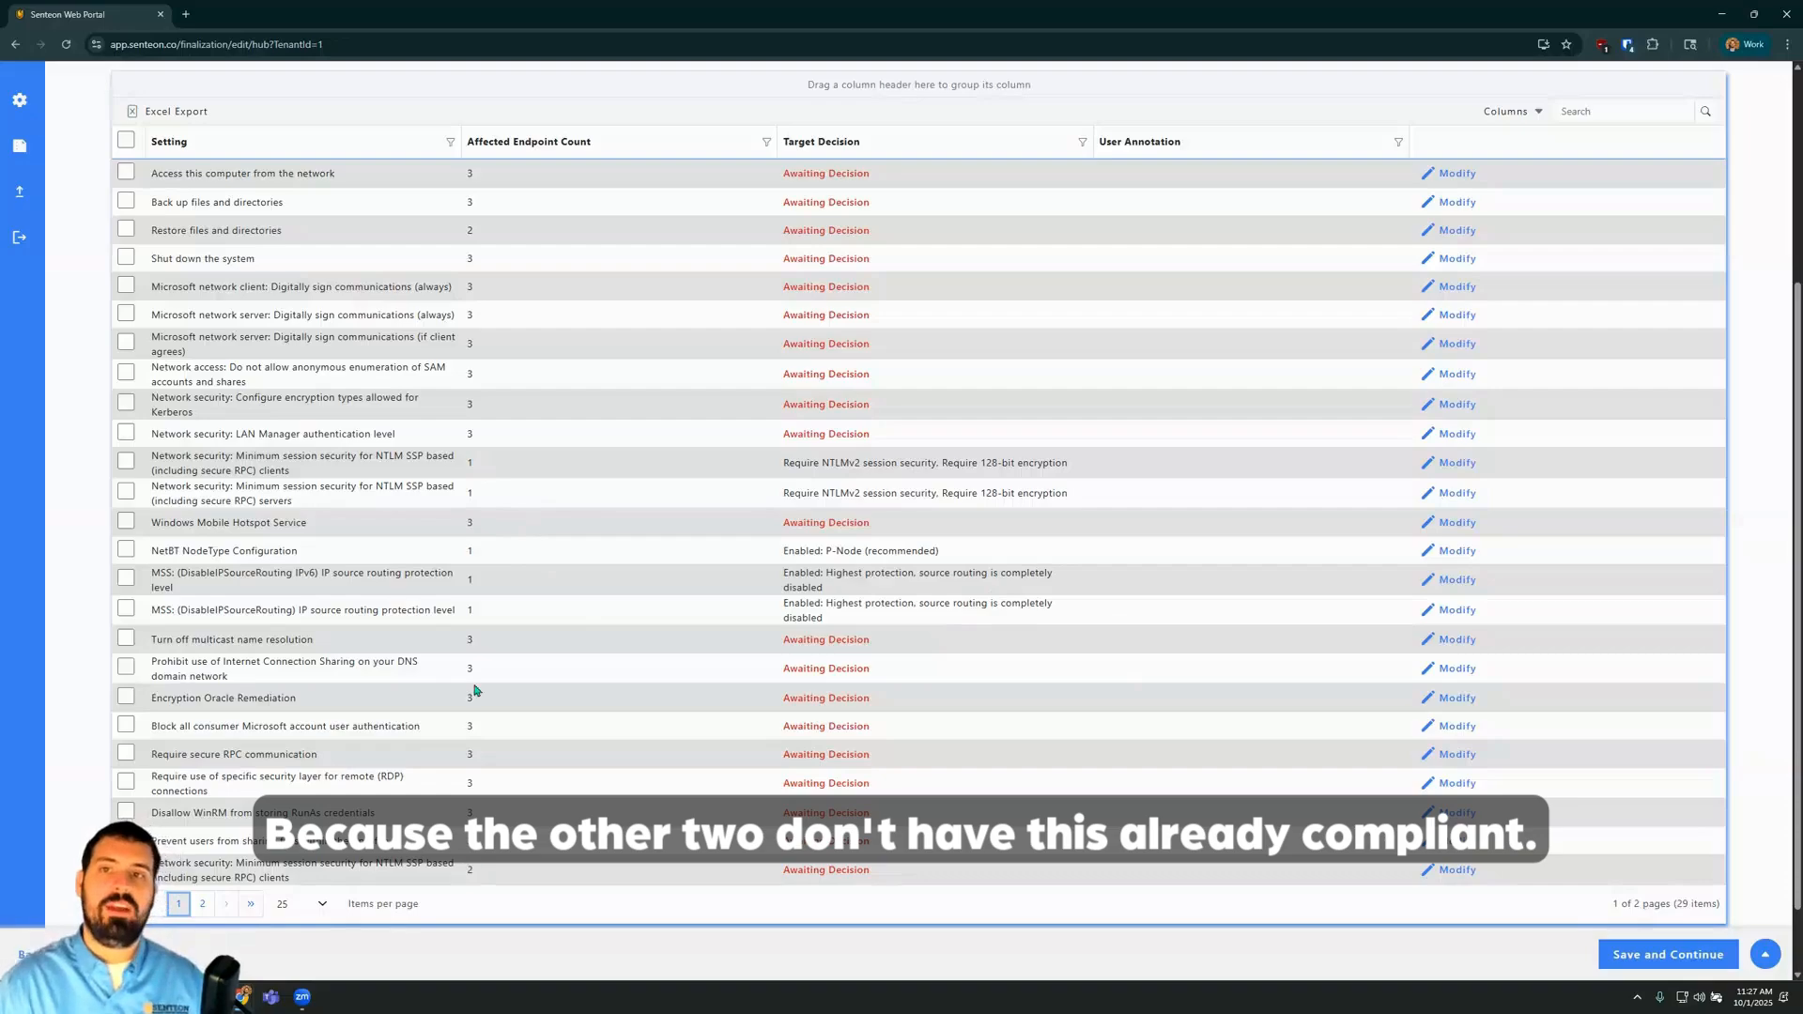
scroll(474, 690, up, 3)
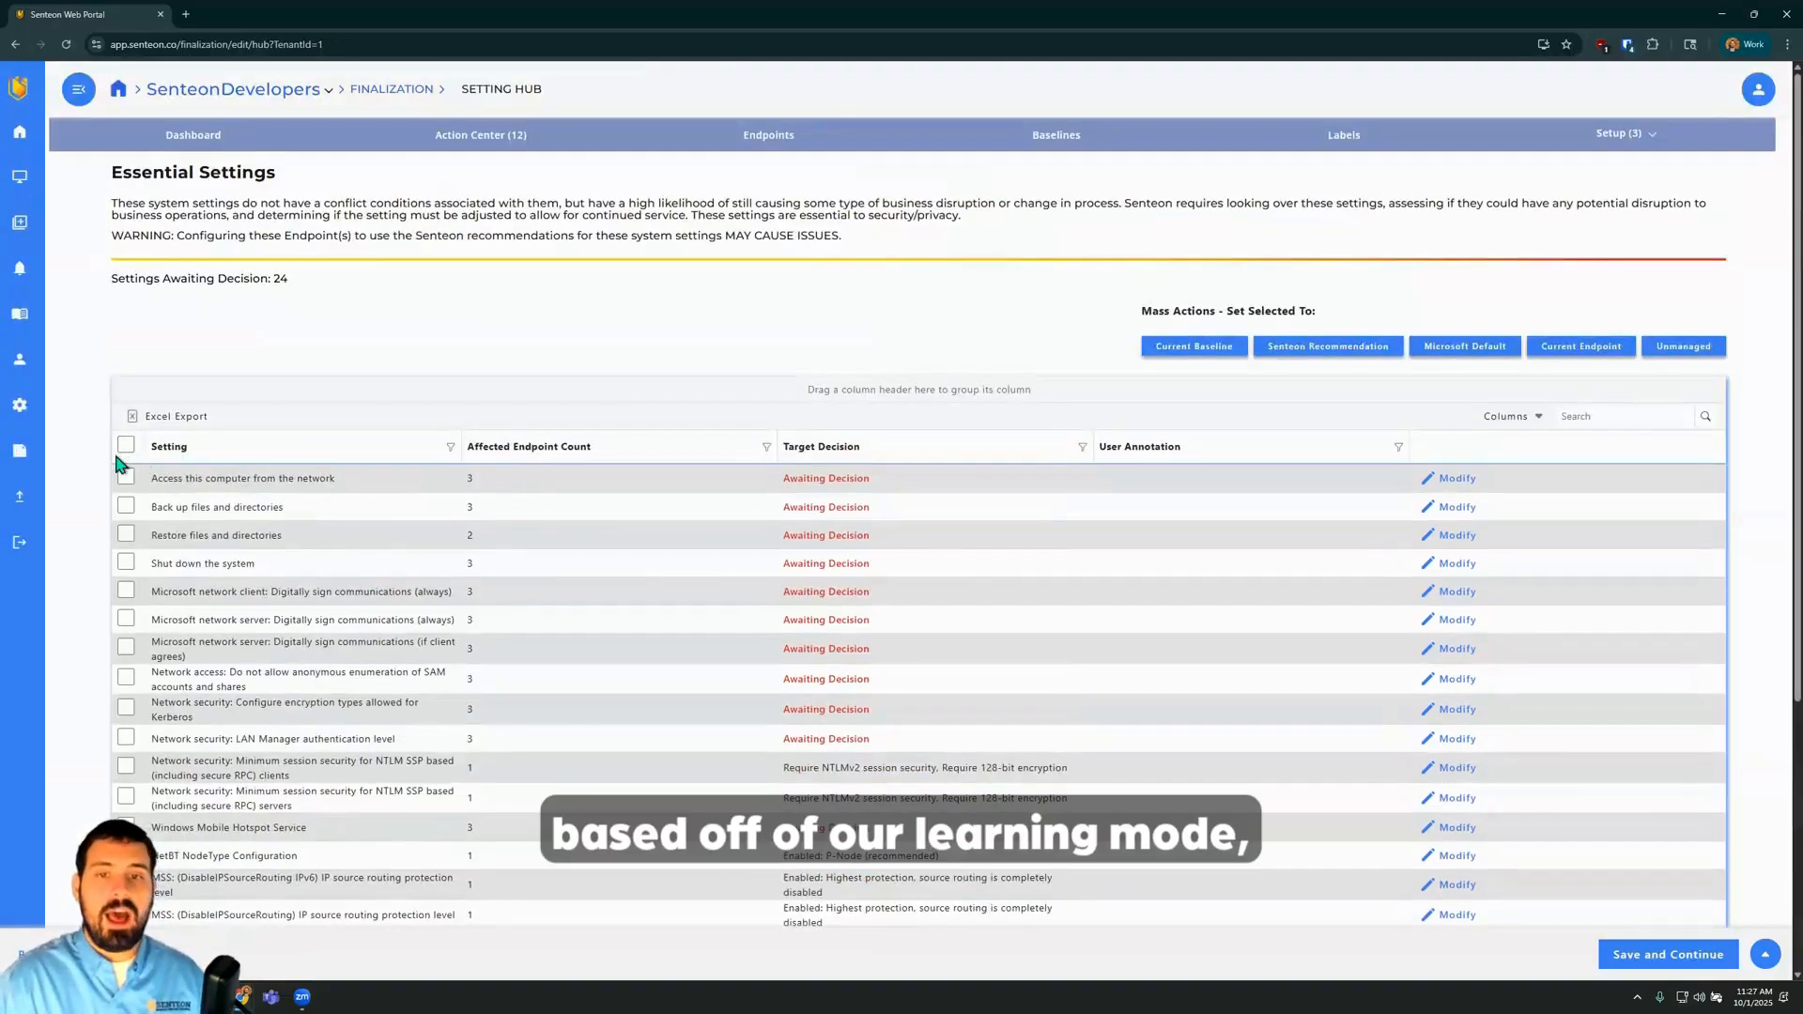
click(124, 445)
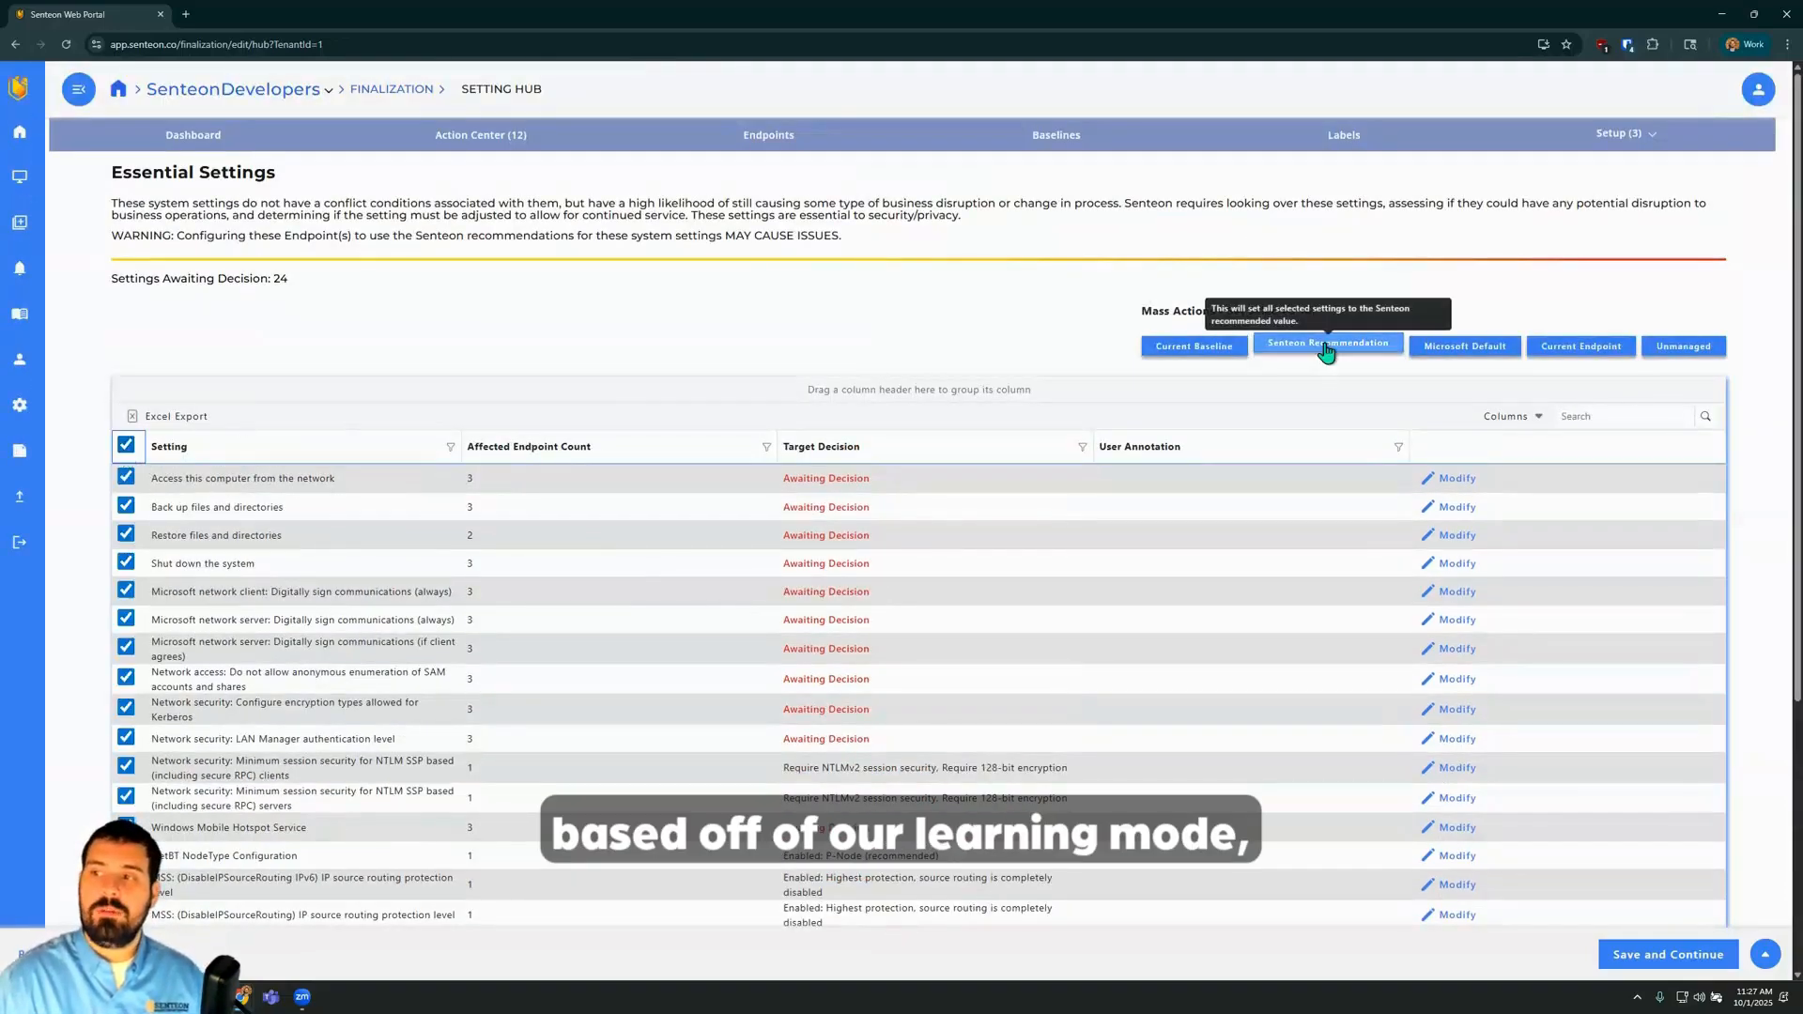
click(1328, 346)
scroll(1033, 474, down, 4)
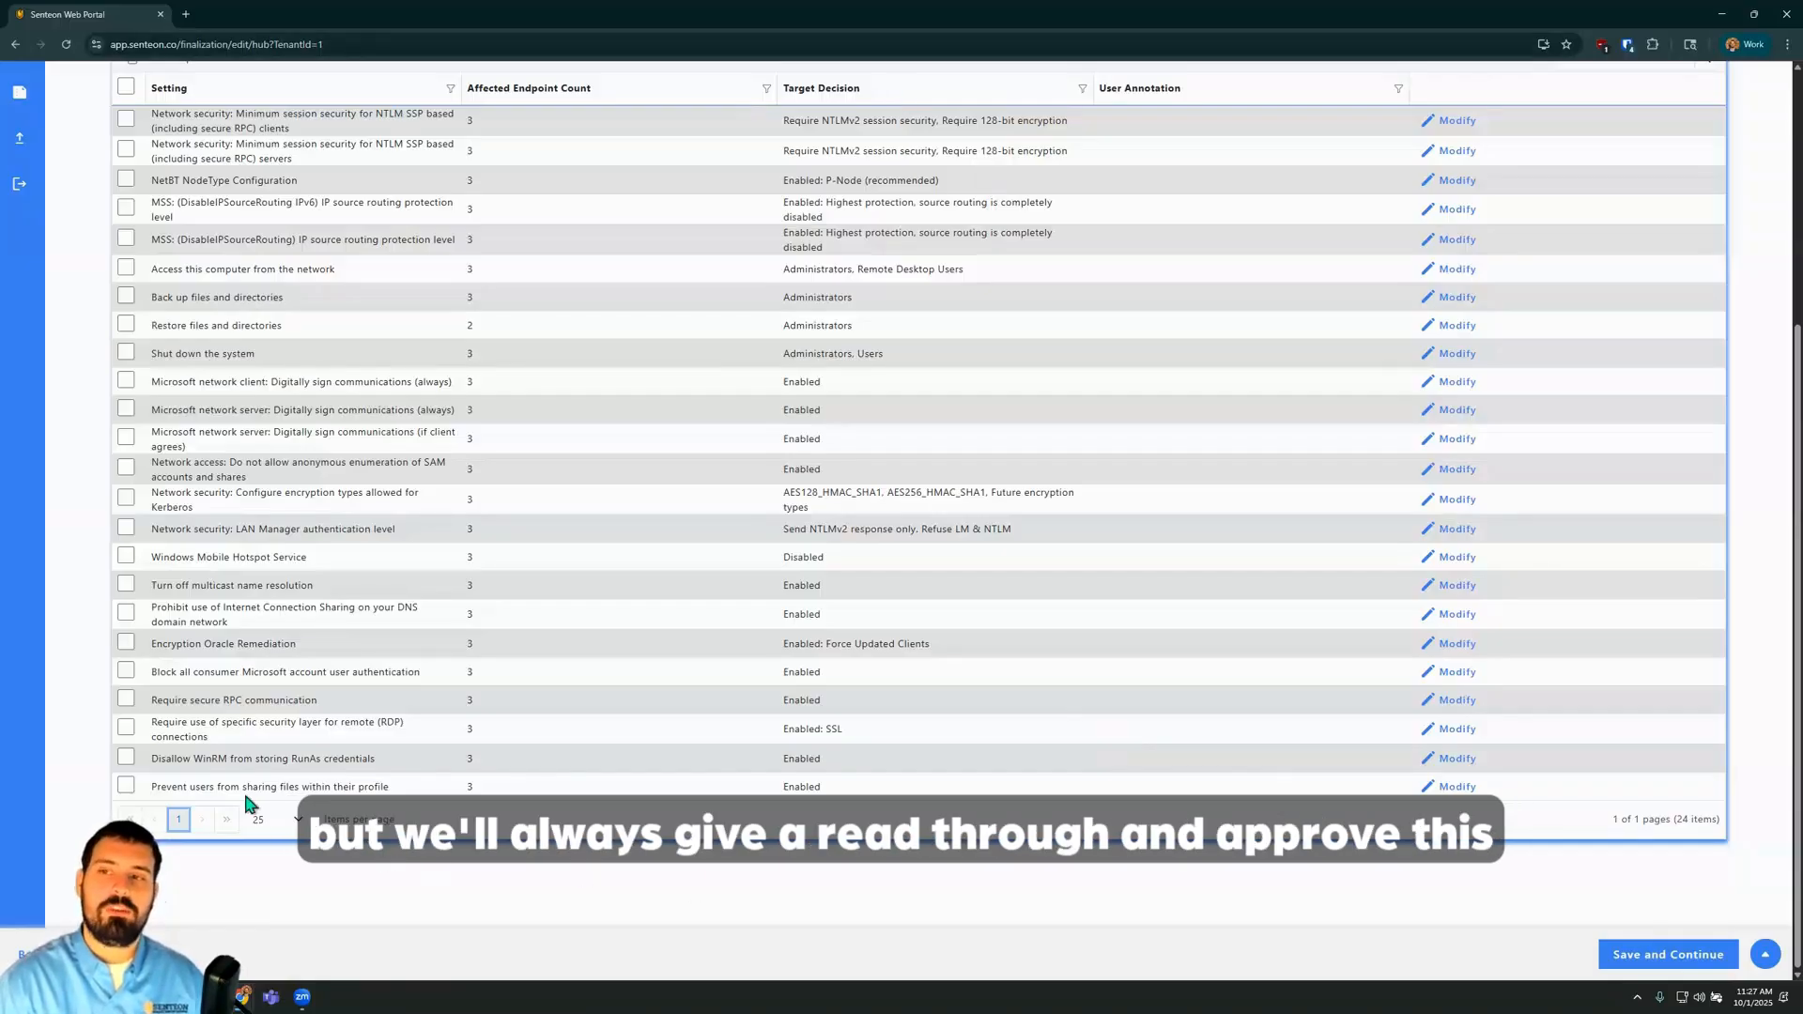
click(1612, 955)
Set all three Optional Settings under High Priority Settings to Senteon Recommendation and save the section.
scroll(801, 507, down, 10)
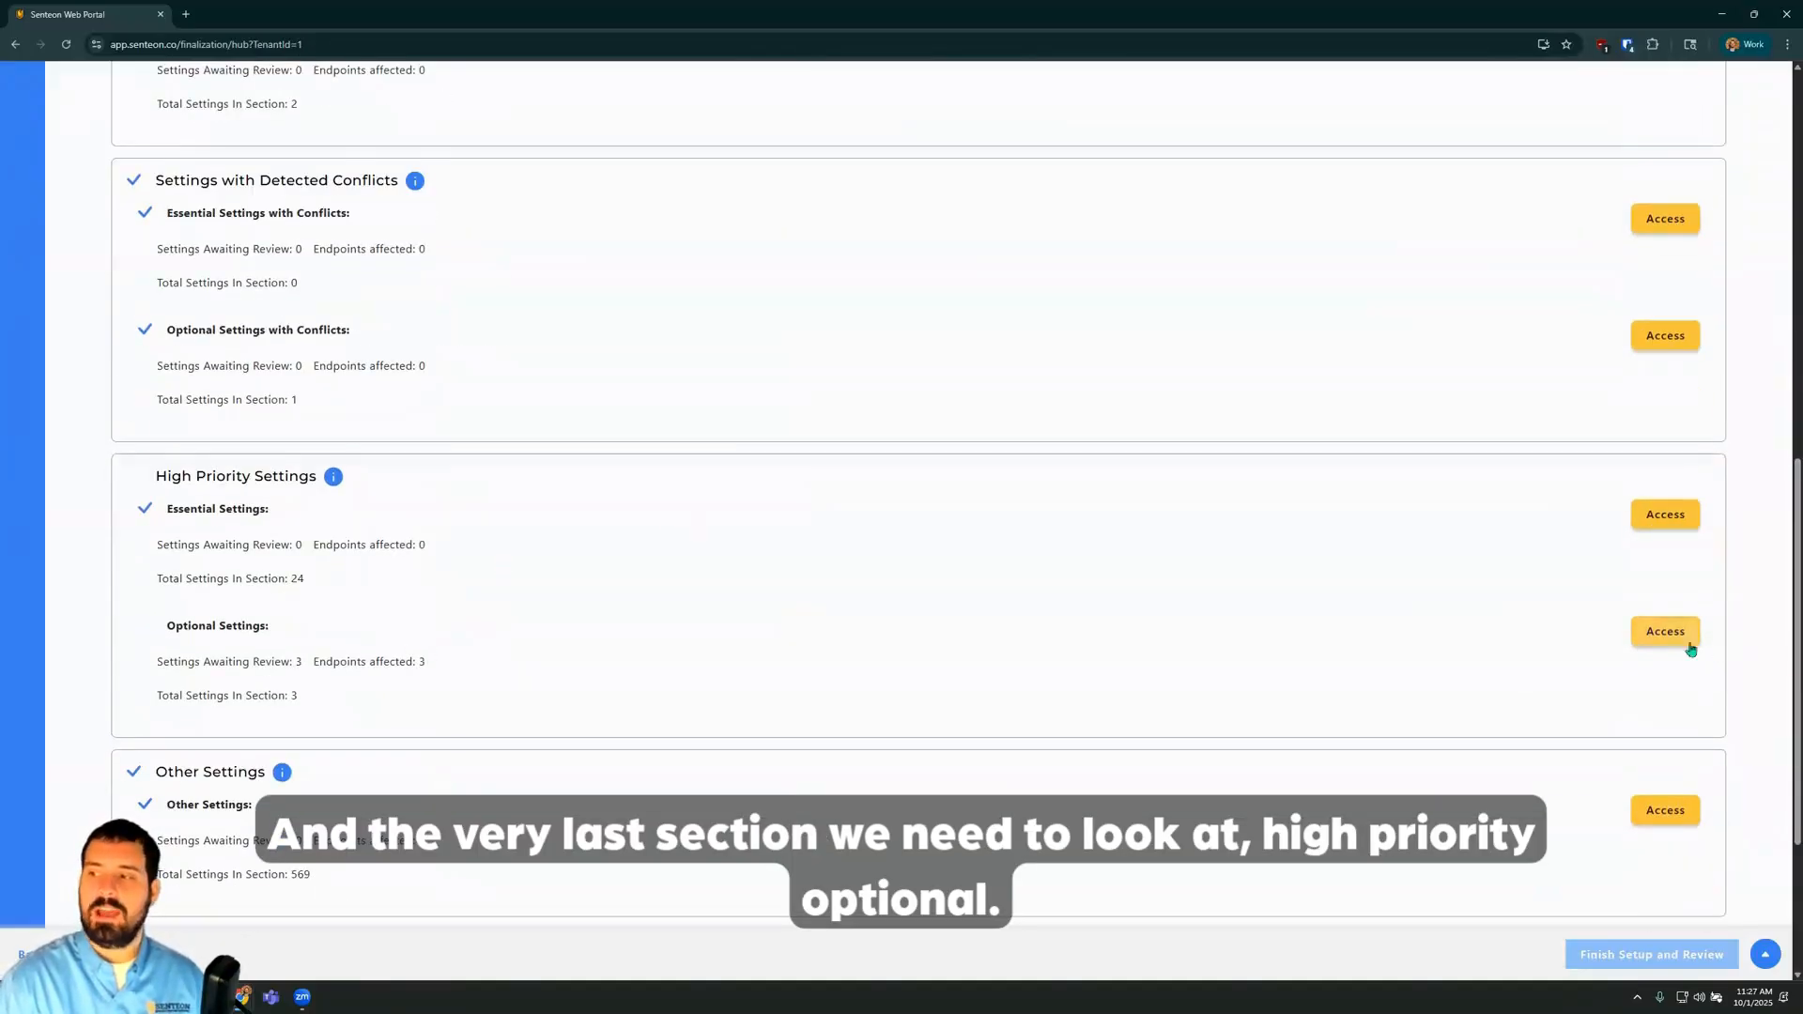
click(1657, 642)
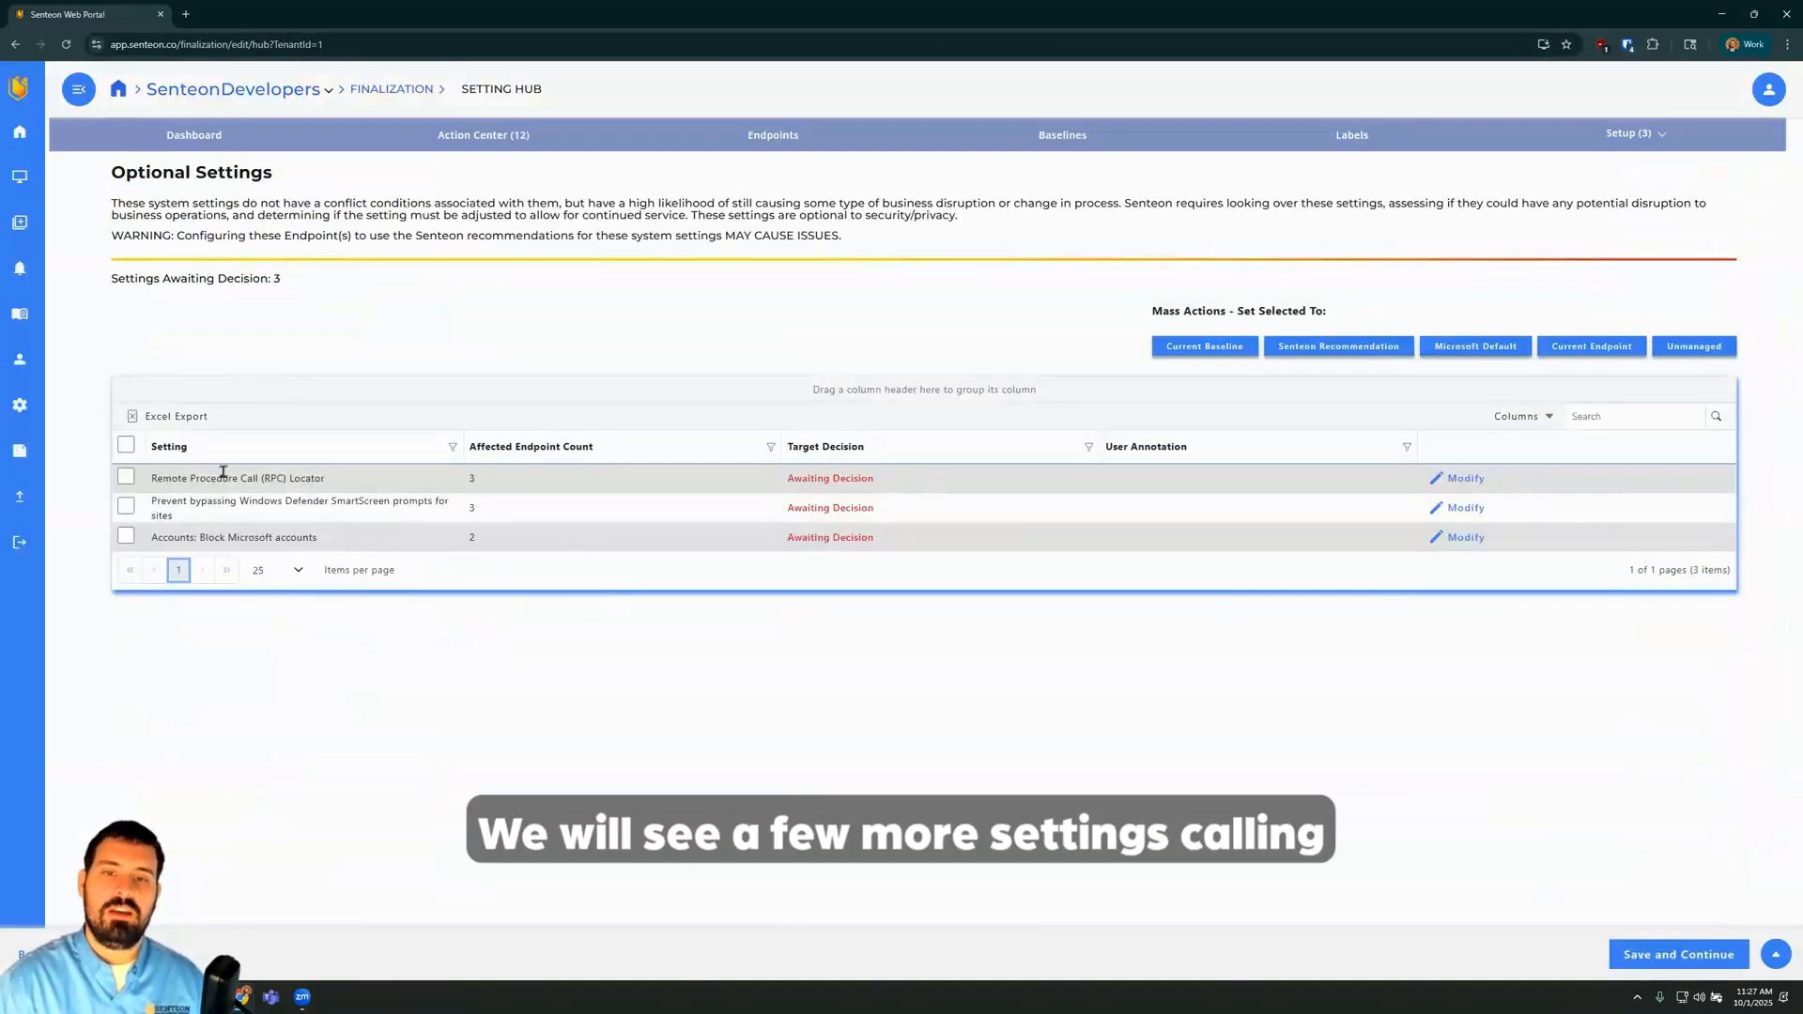
click(126, 444)
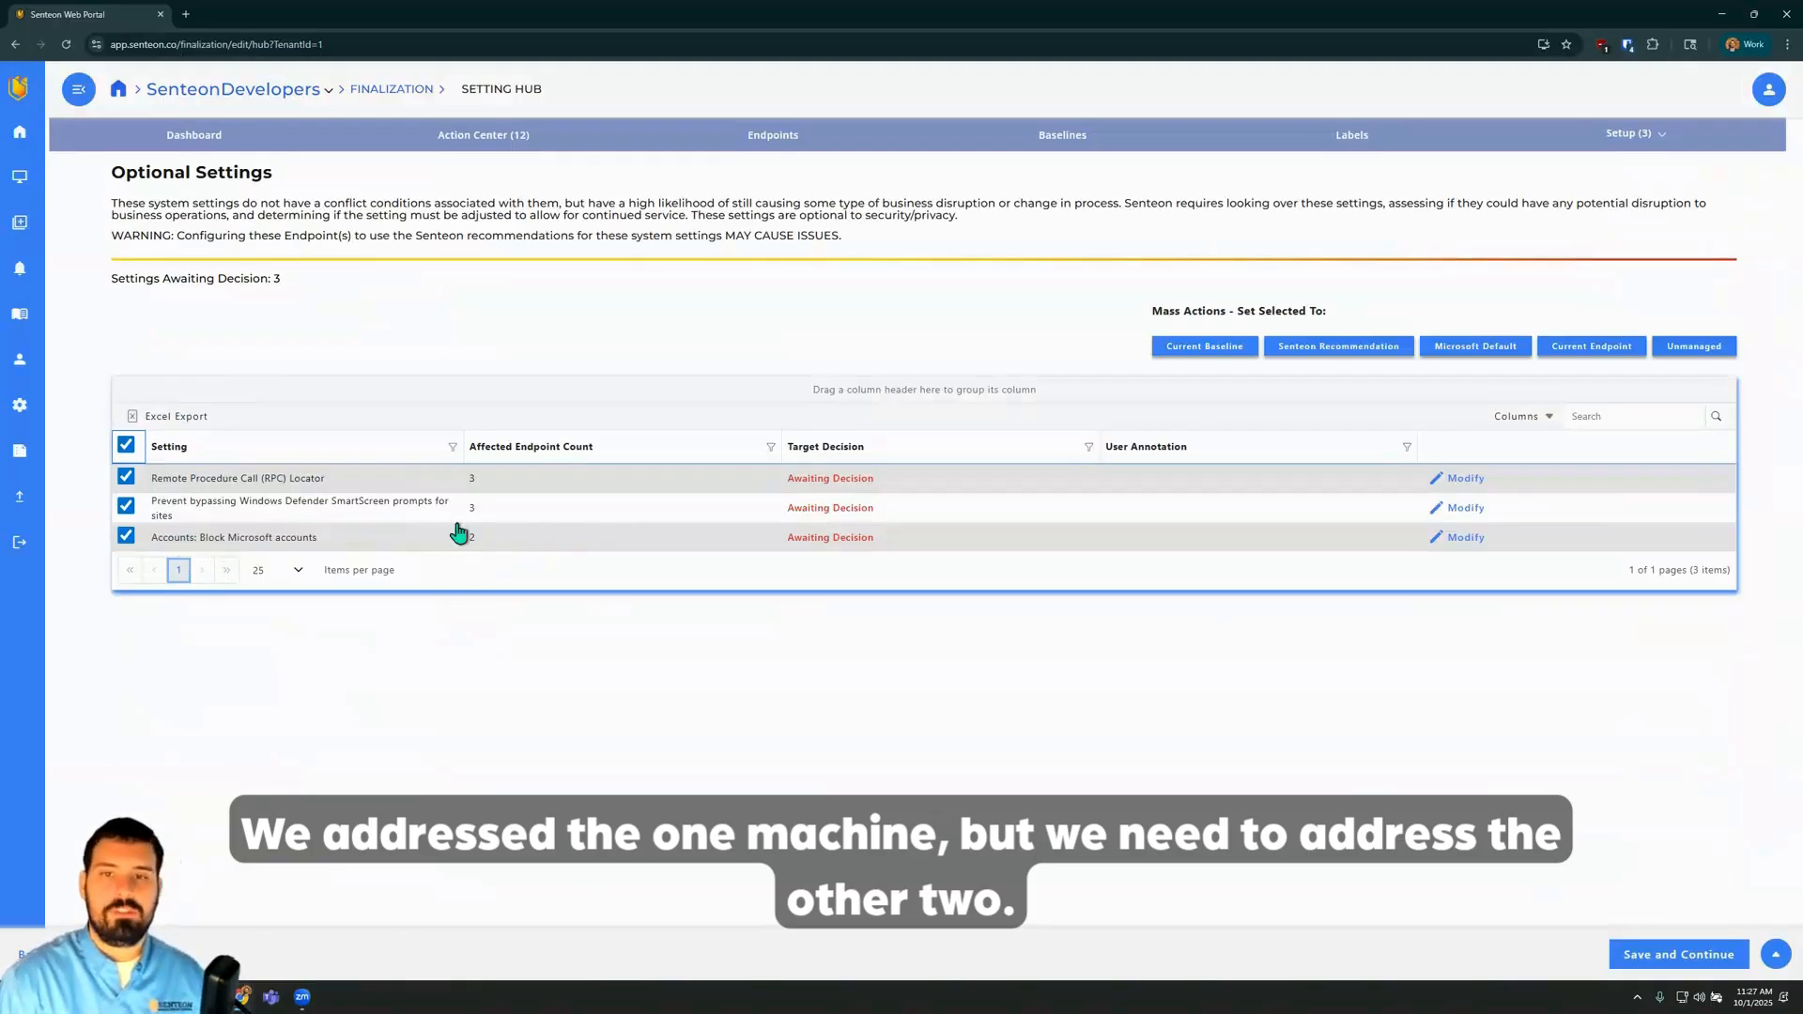
click(1332, 347)
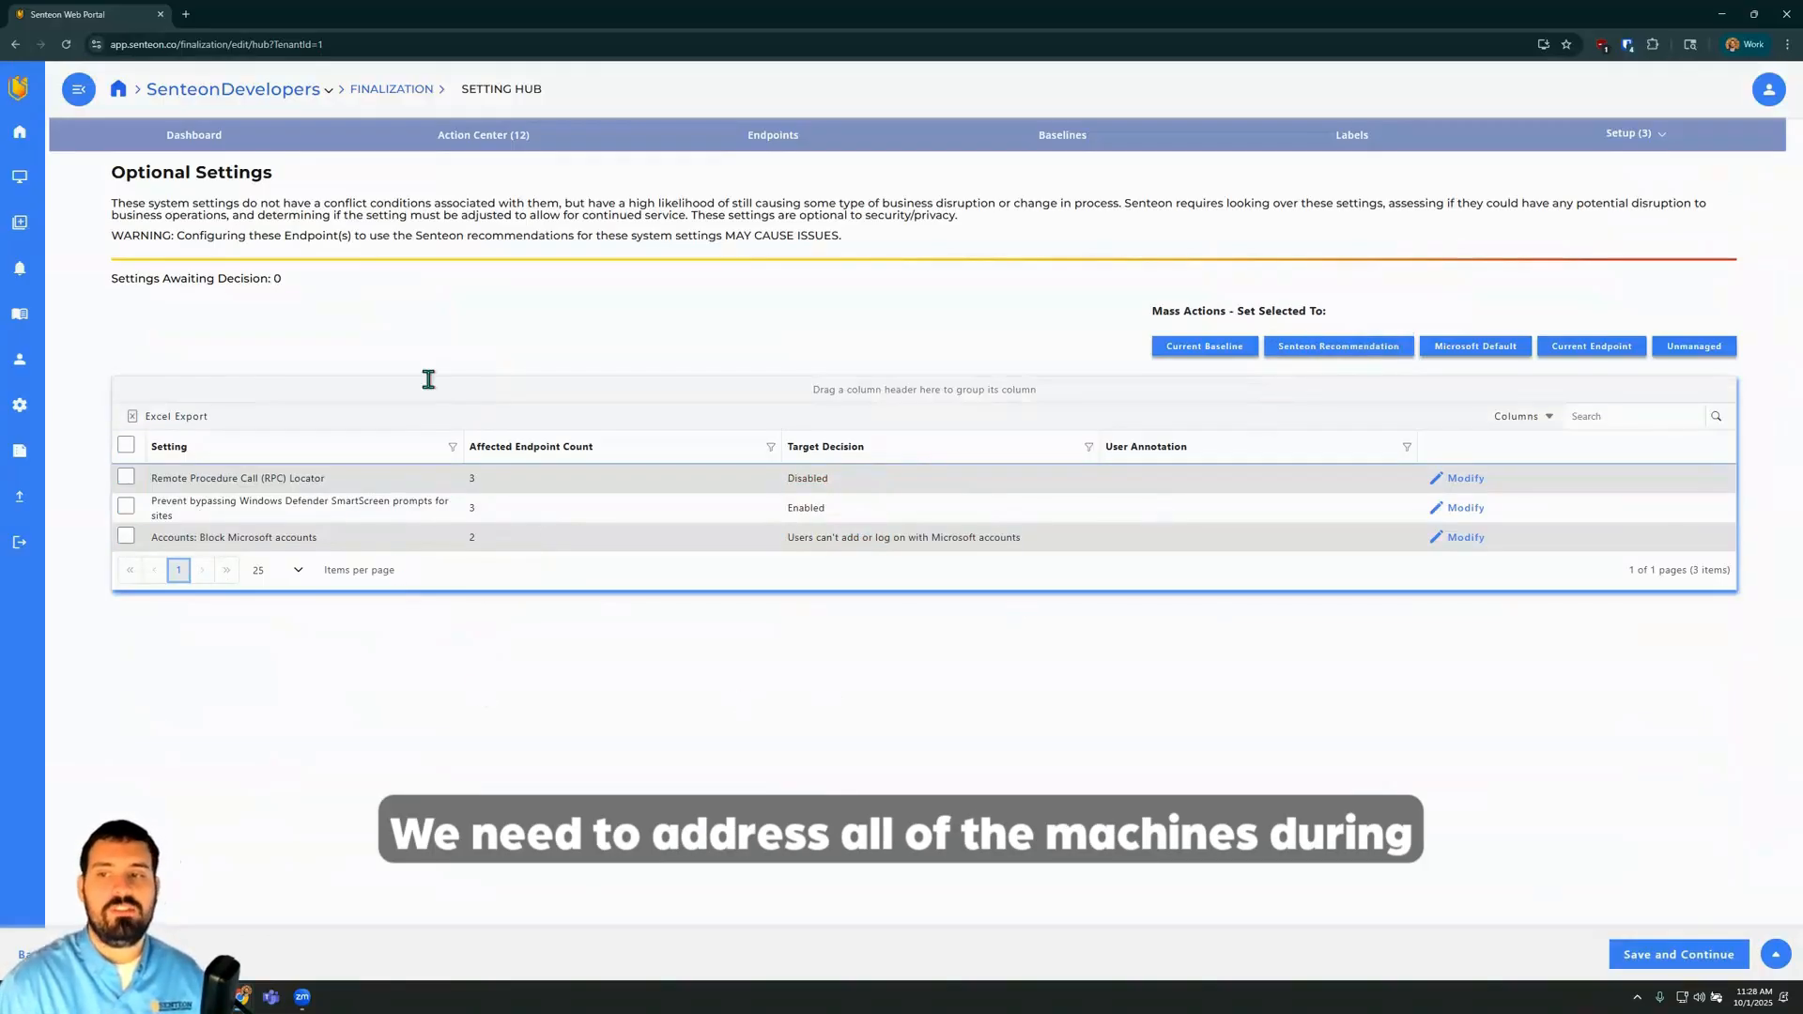
click(1645, 962)
Finish the hub setup, go through the decisions in the Settings Review, and finalize them.
scroll(906, 481, down, 8)
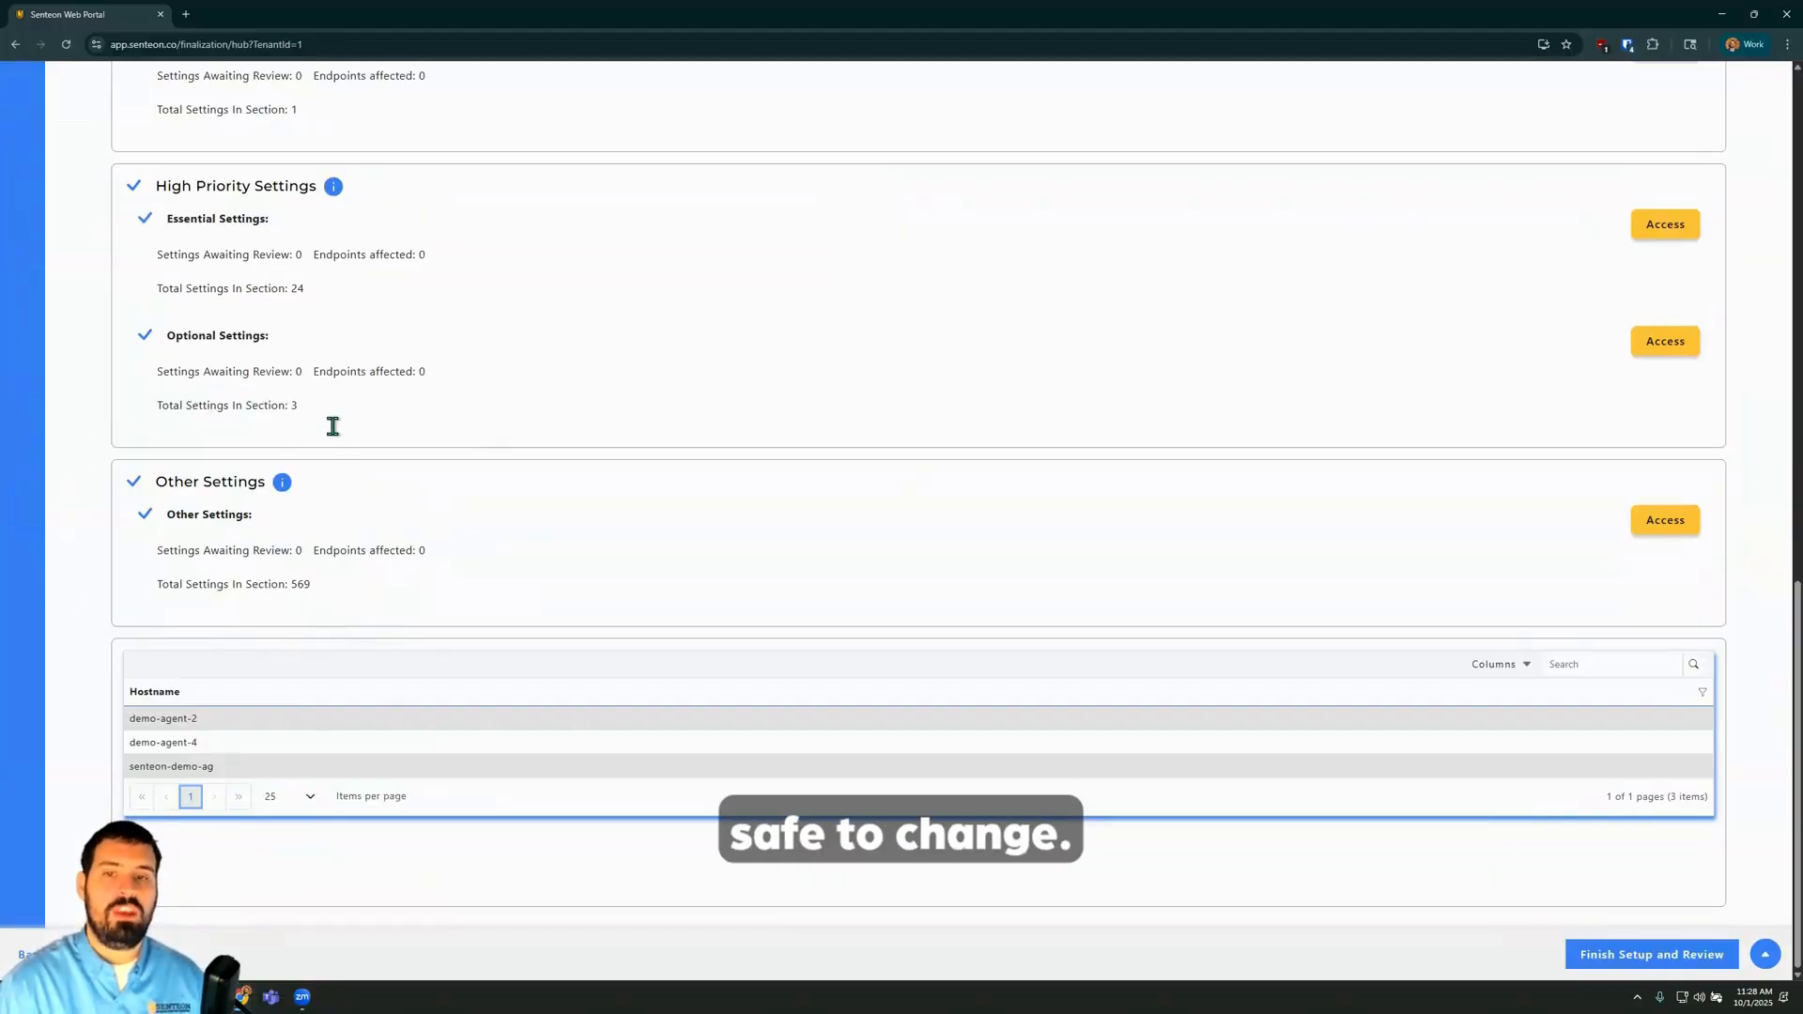
click(1645, 960)
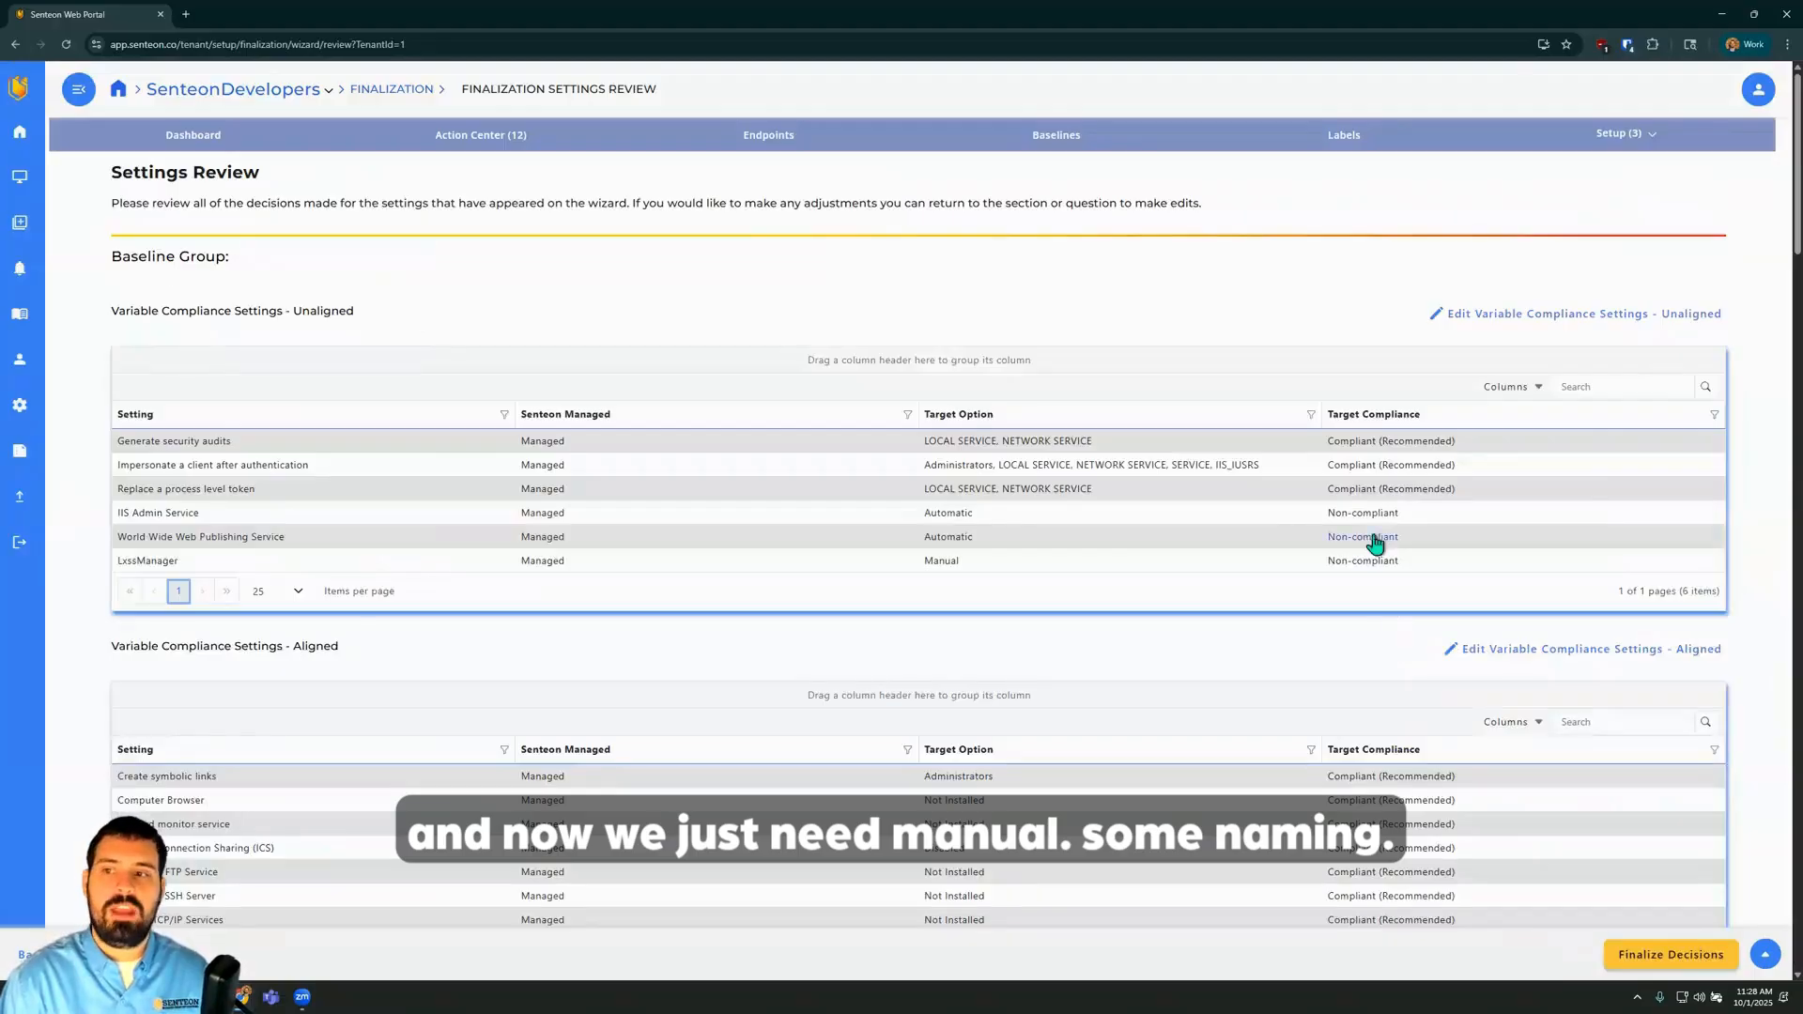
scroll(853, 279, down, 6)
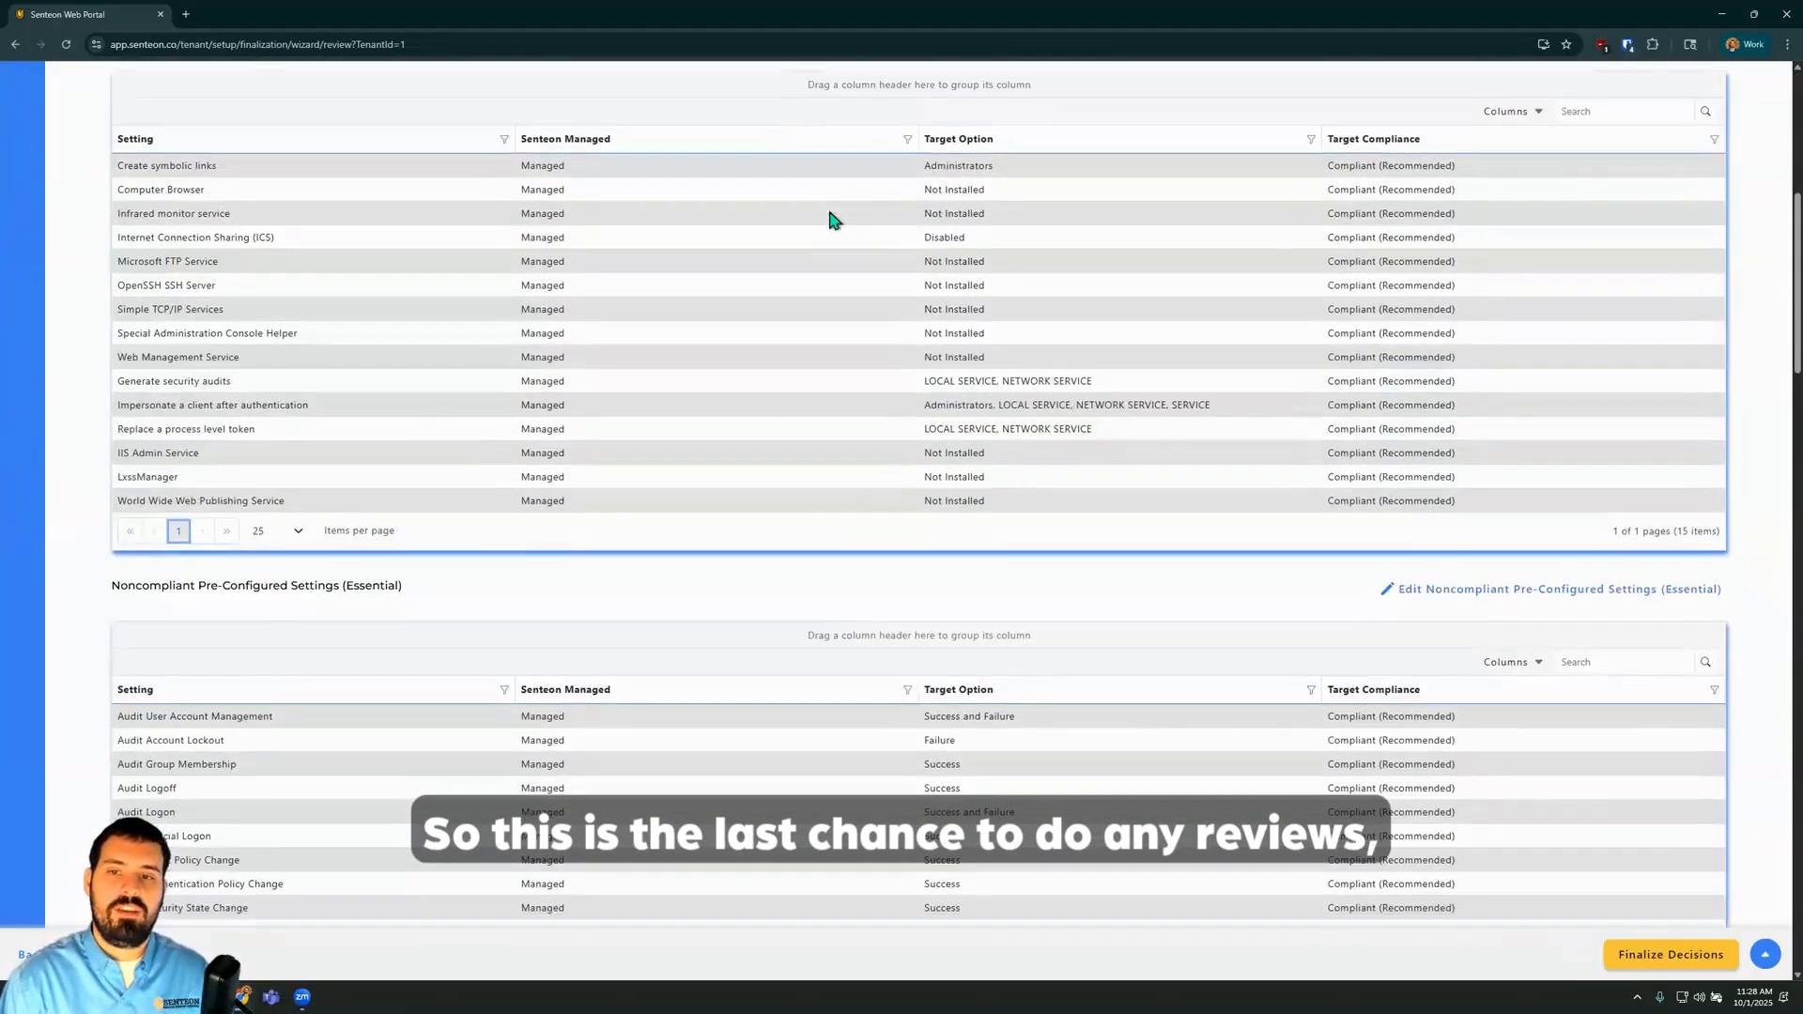
scroll(1167, 401, down, 3)
scroll(1512, 467, down, 3)
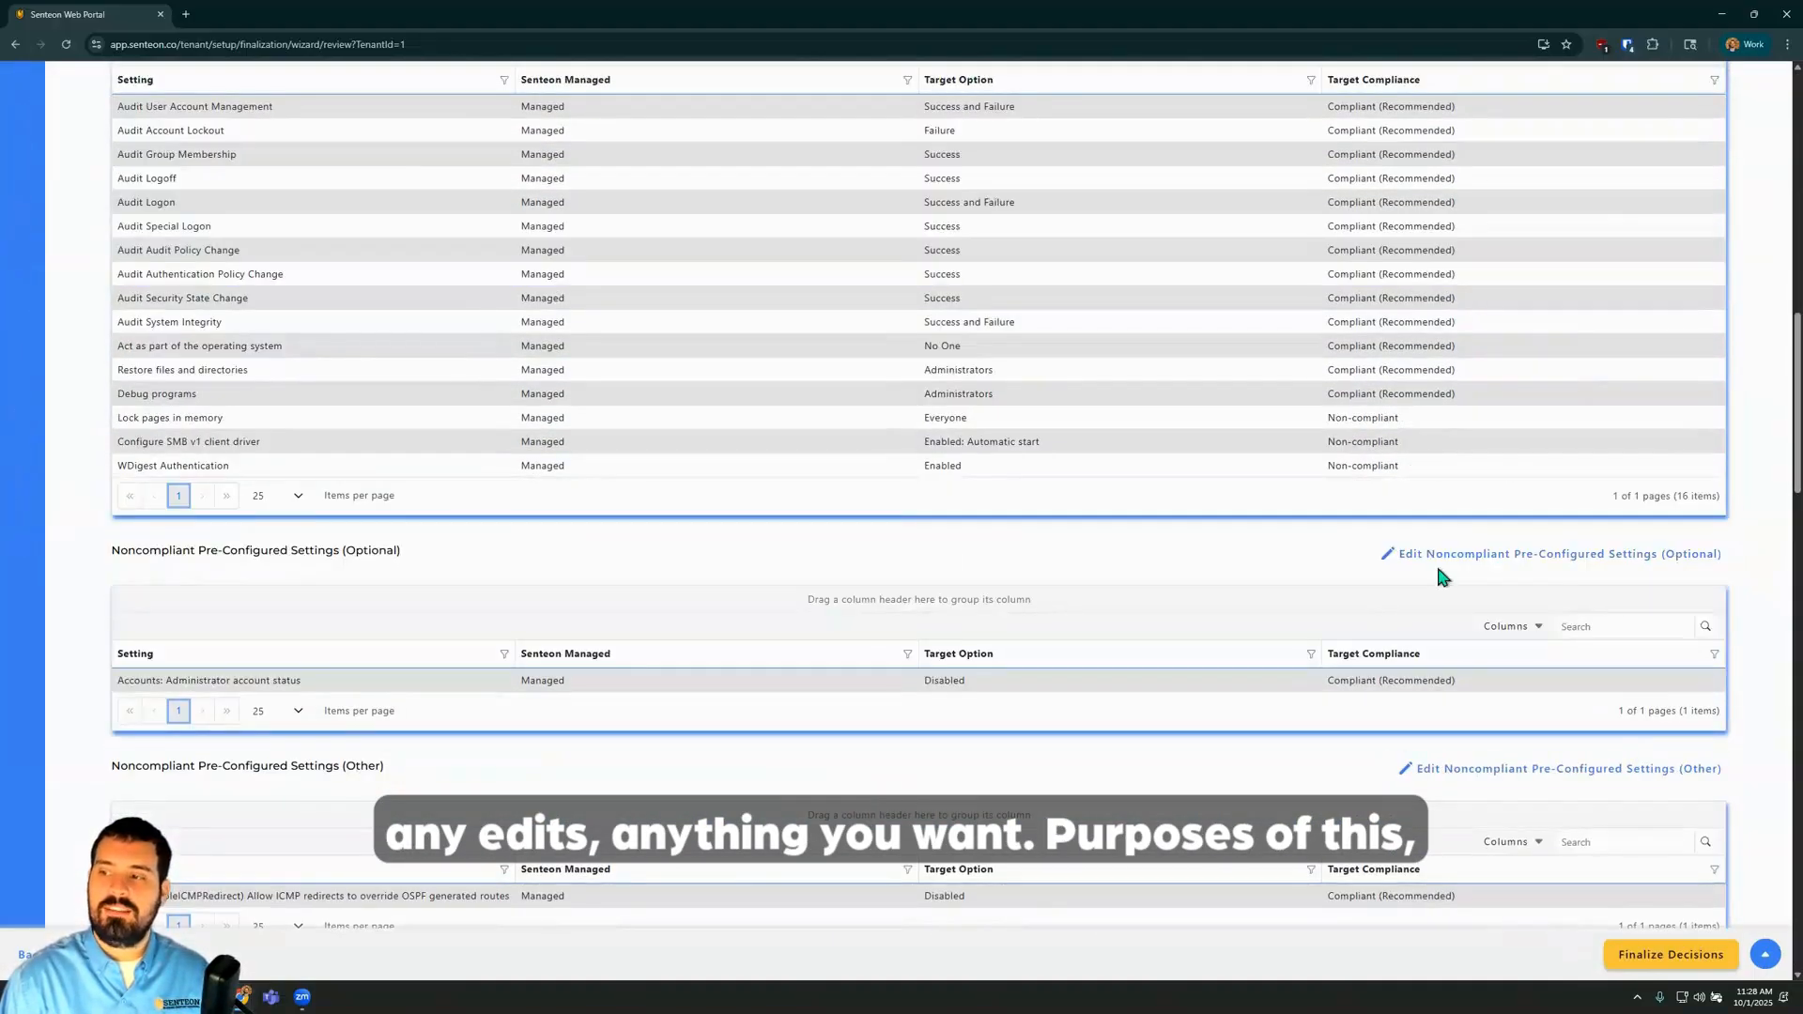
click(1697, 957)
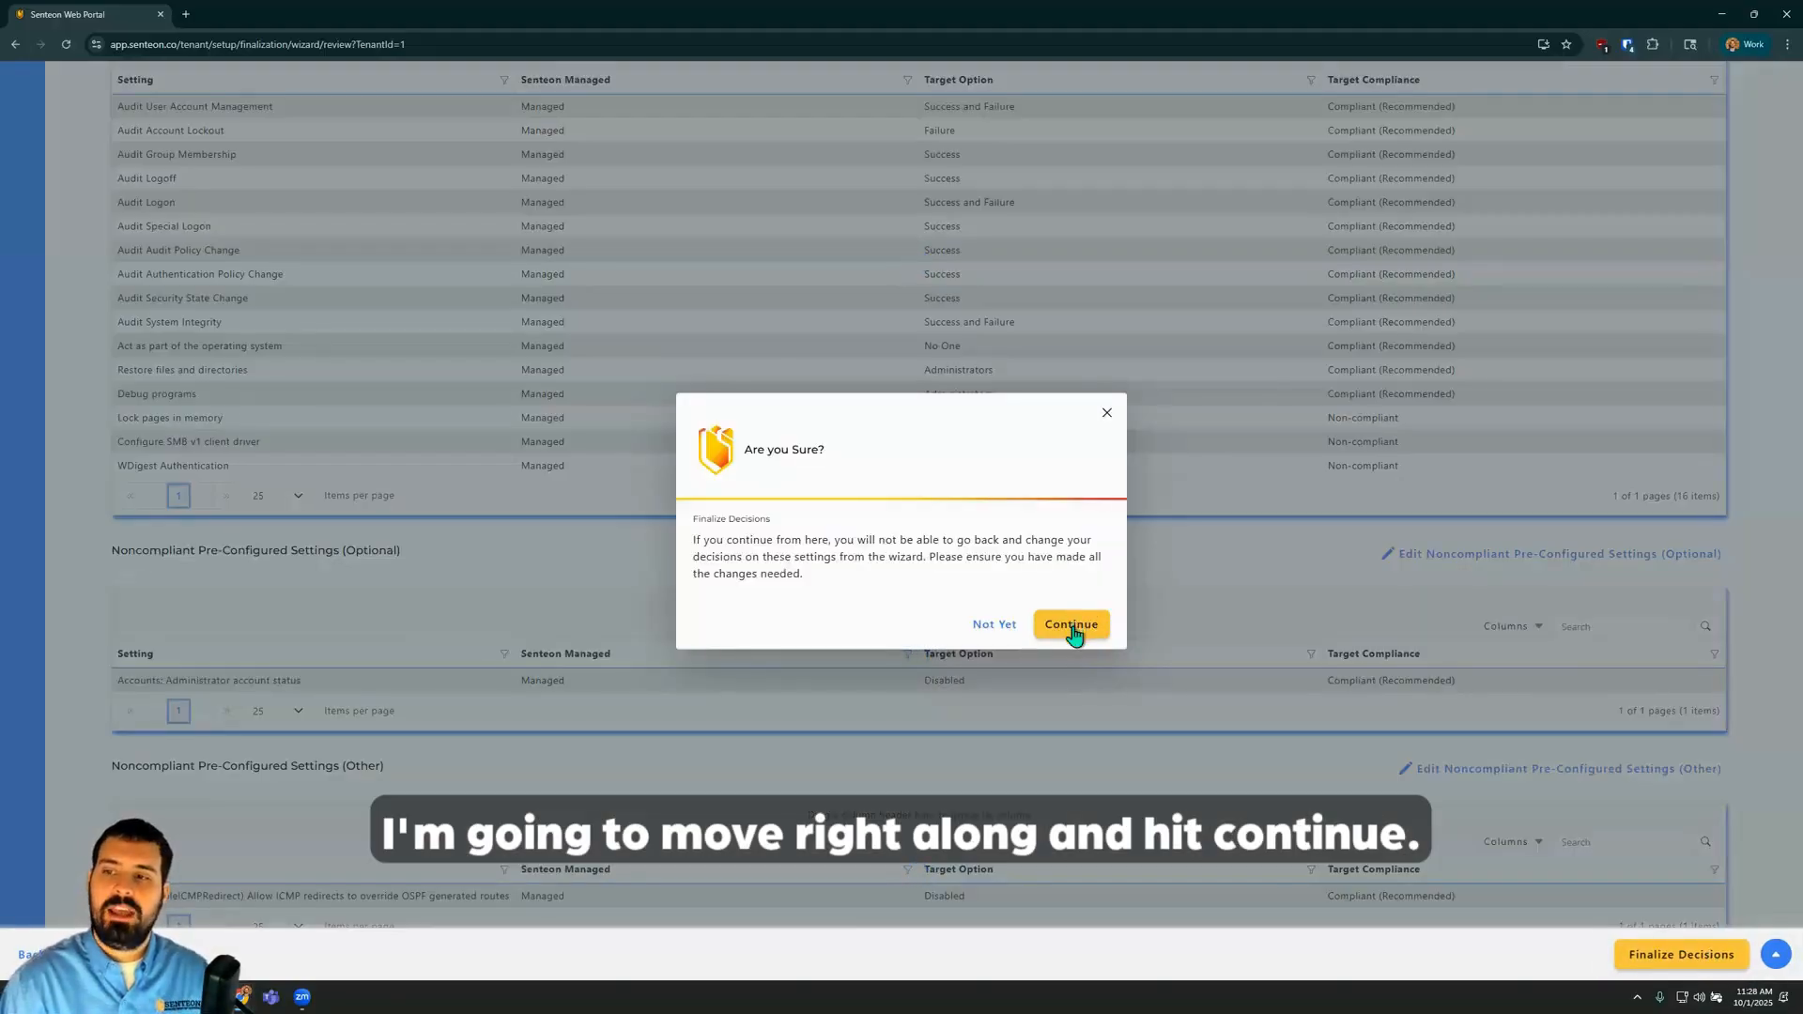
click(1073, 626)
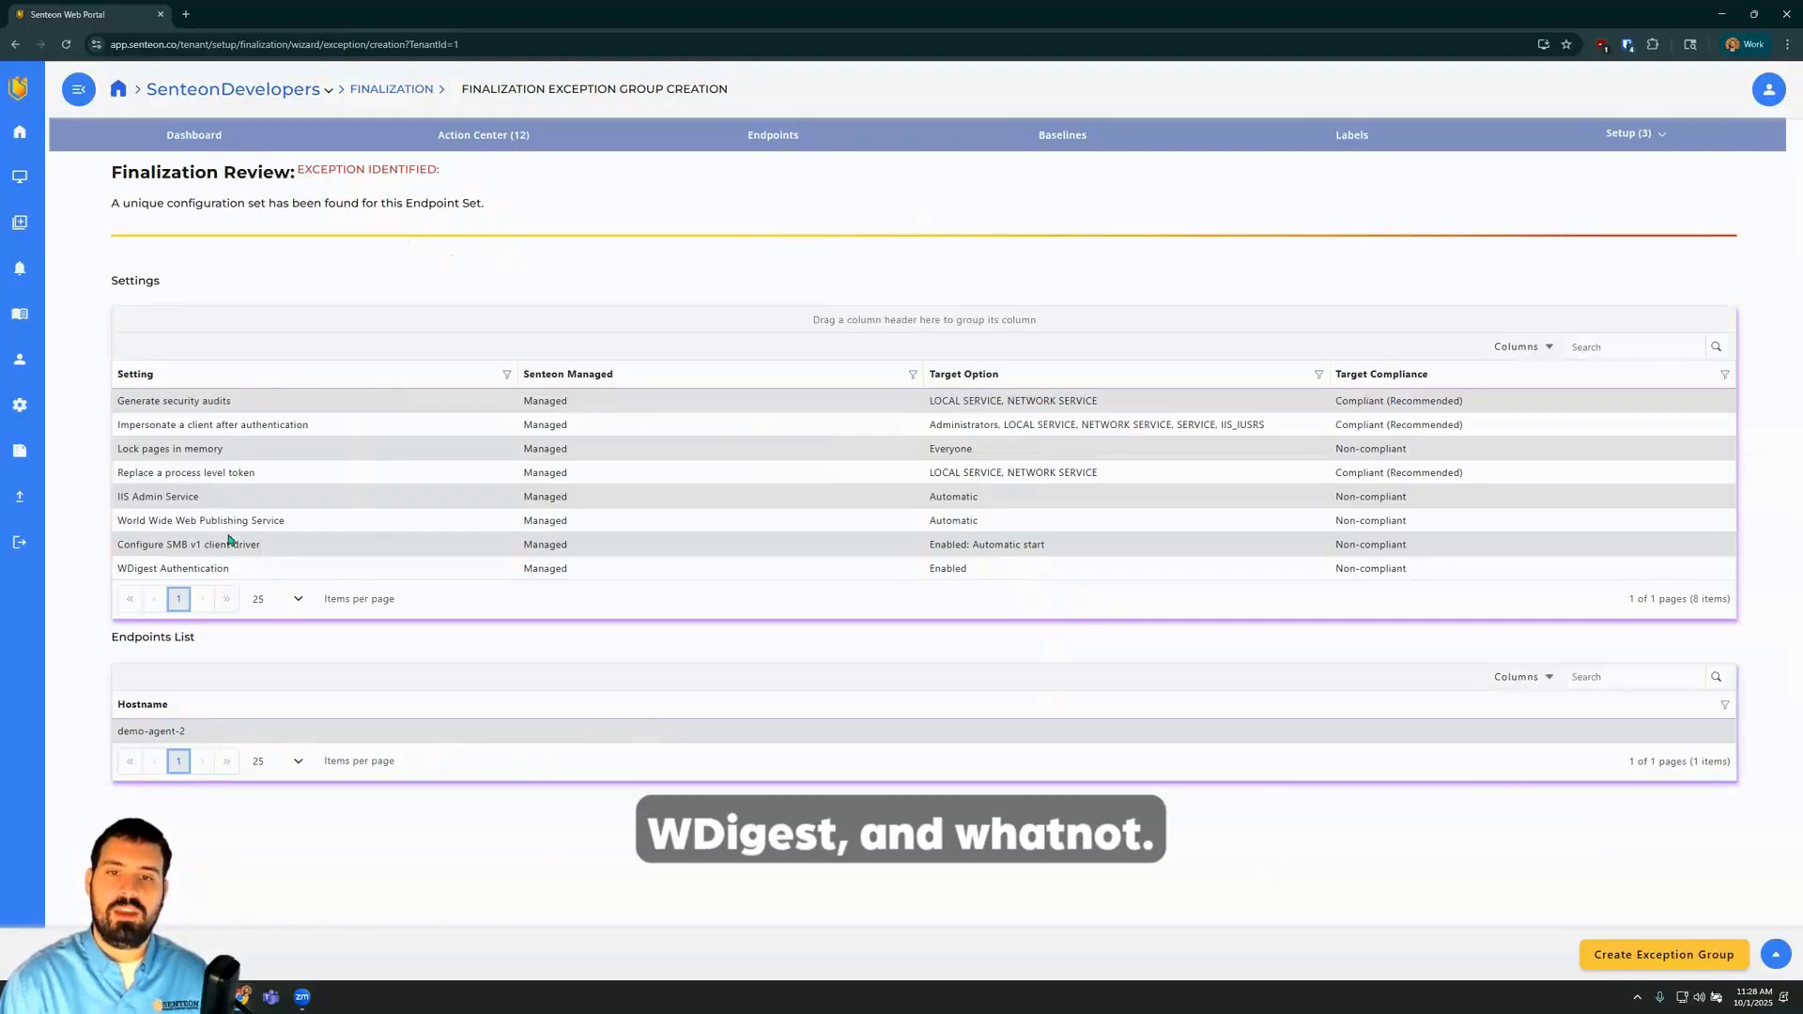
Create an exception group named EX122 for the unique configuration set of endpoint demo-agent-2.
click(1664, 954)
click(826, 511)
text(EX12)
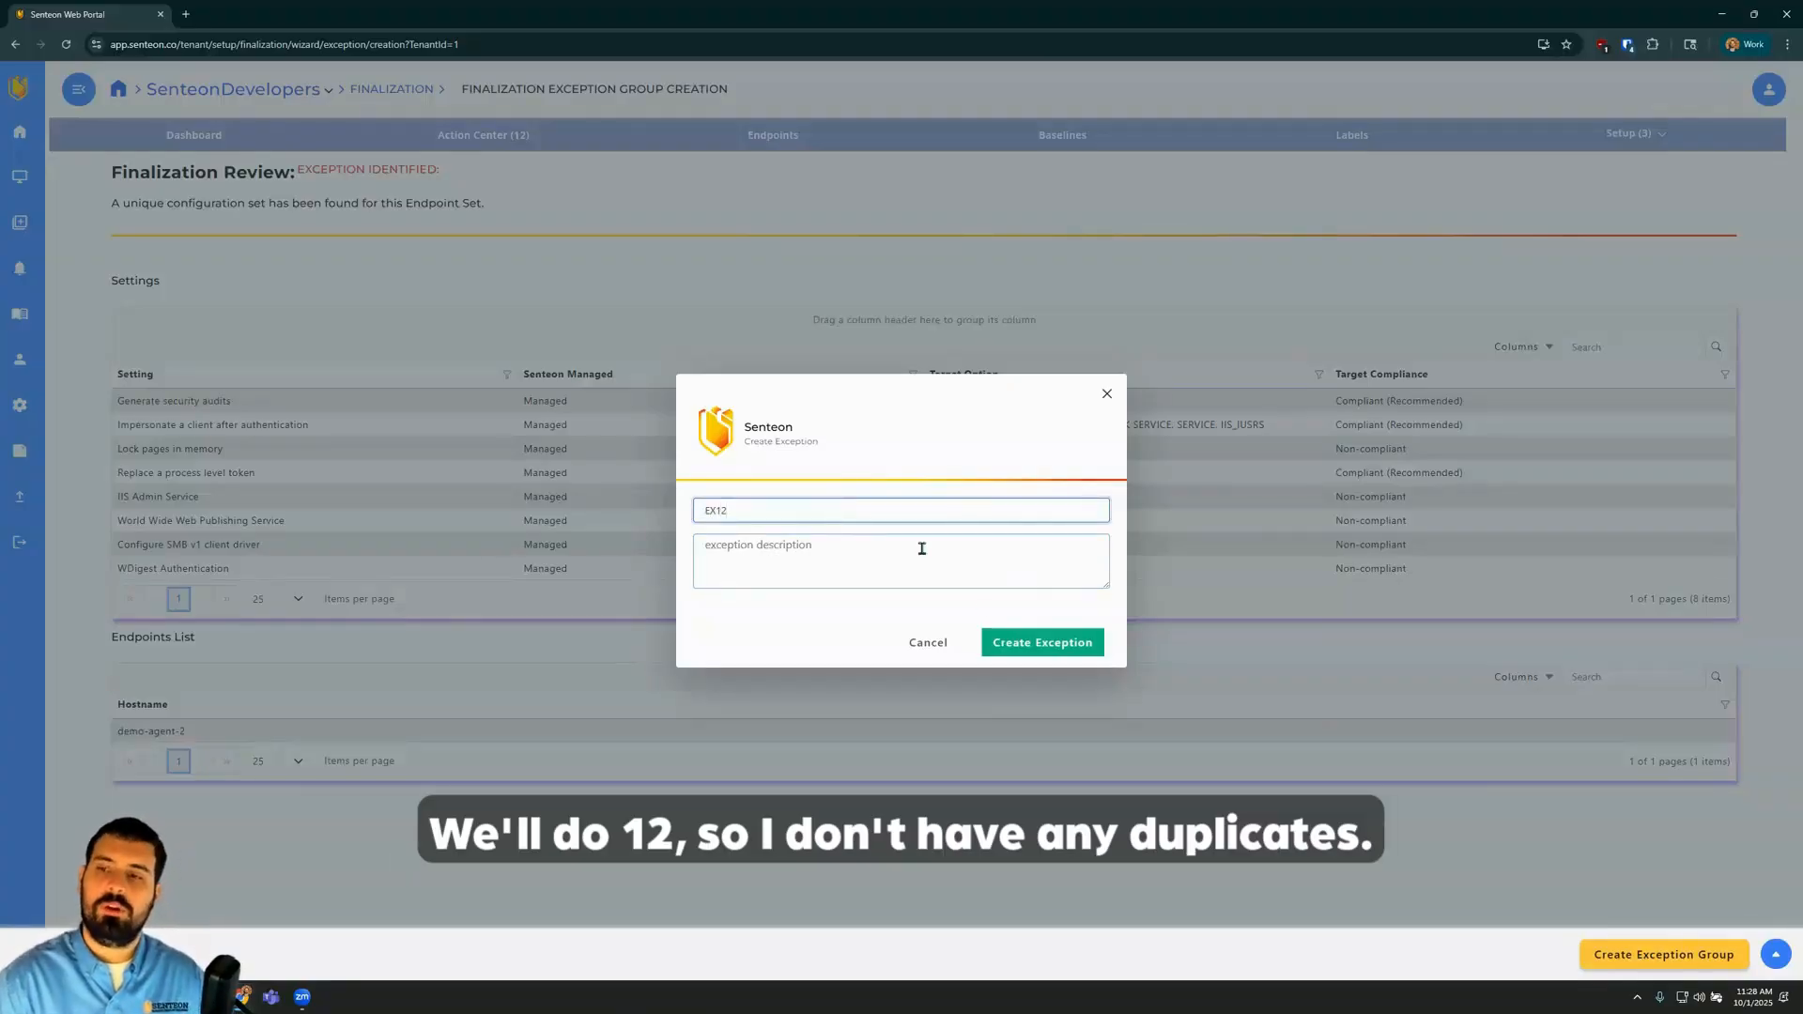
click(1024, 642)
click(824, 504)
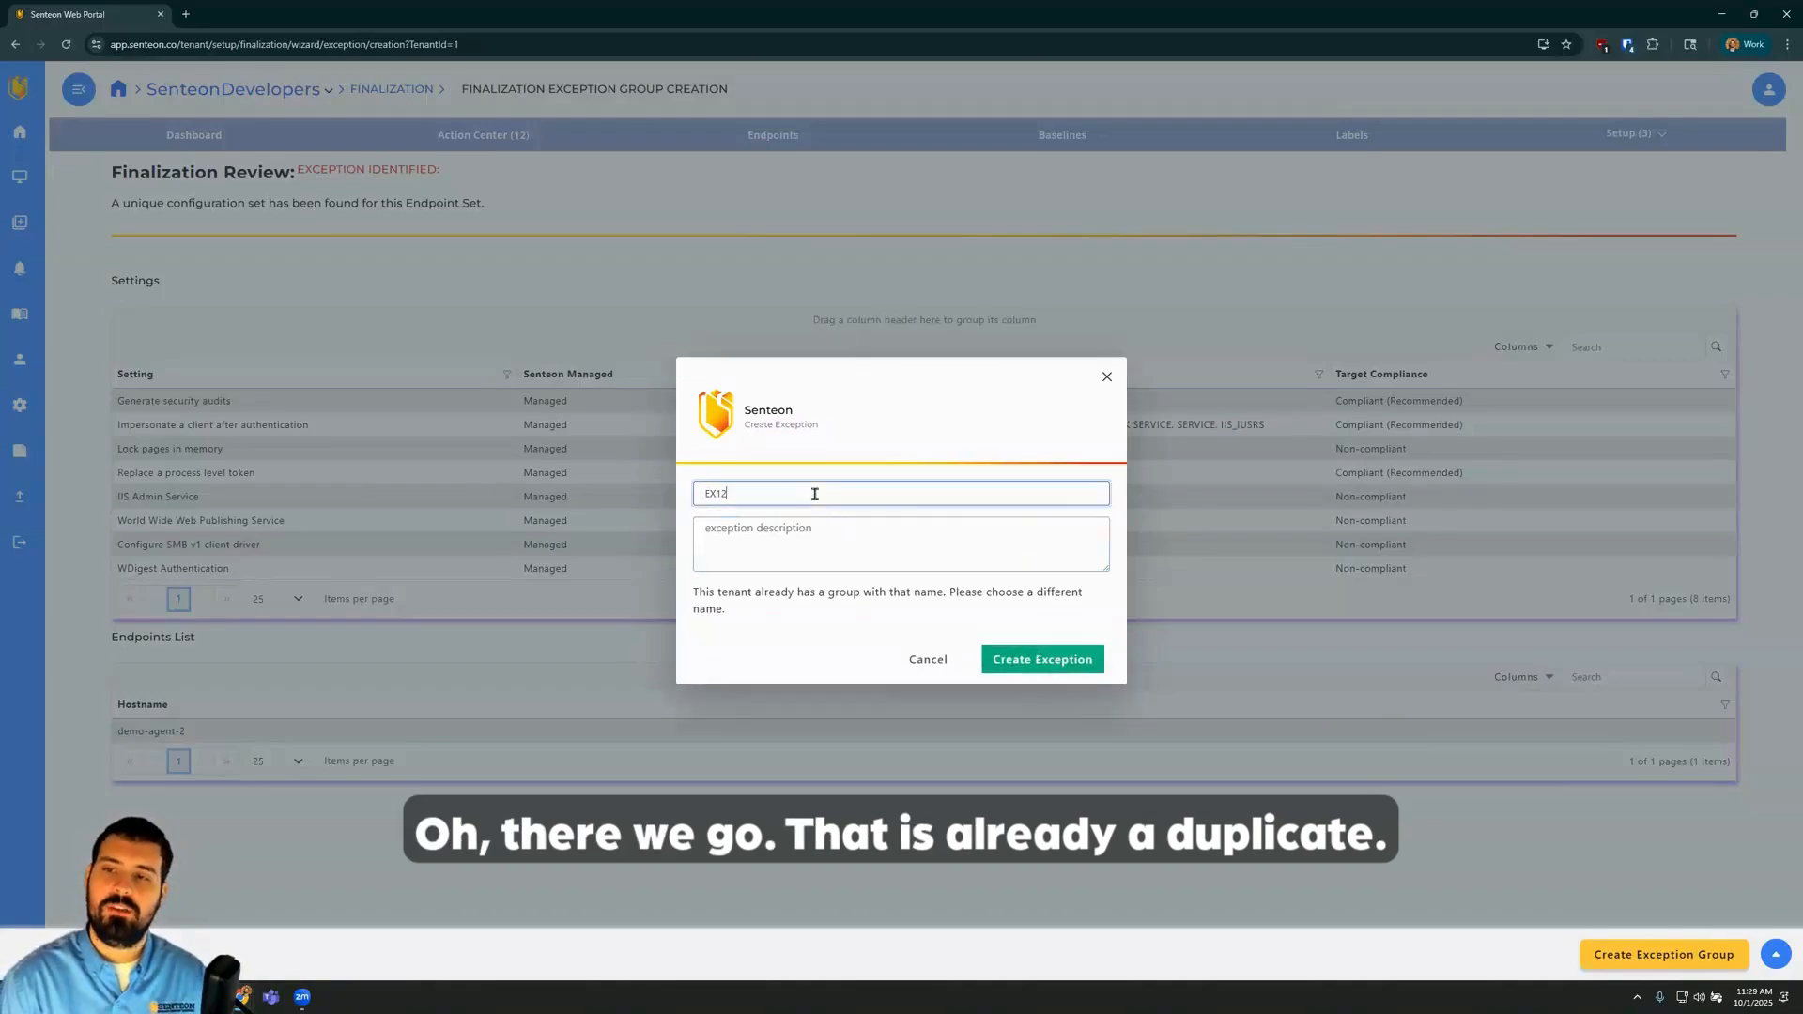
text(2)
click(1028, 659)
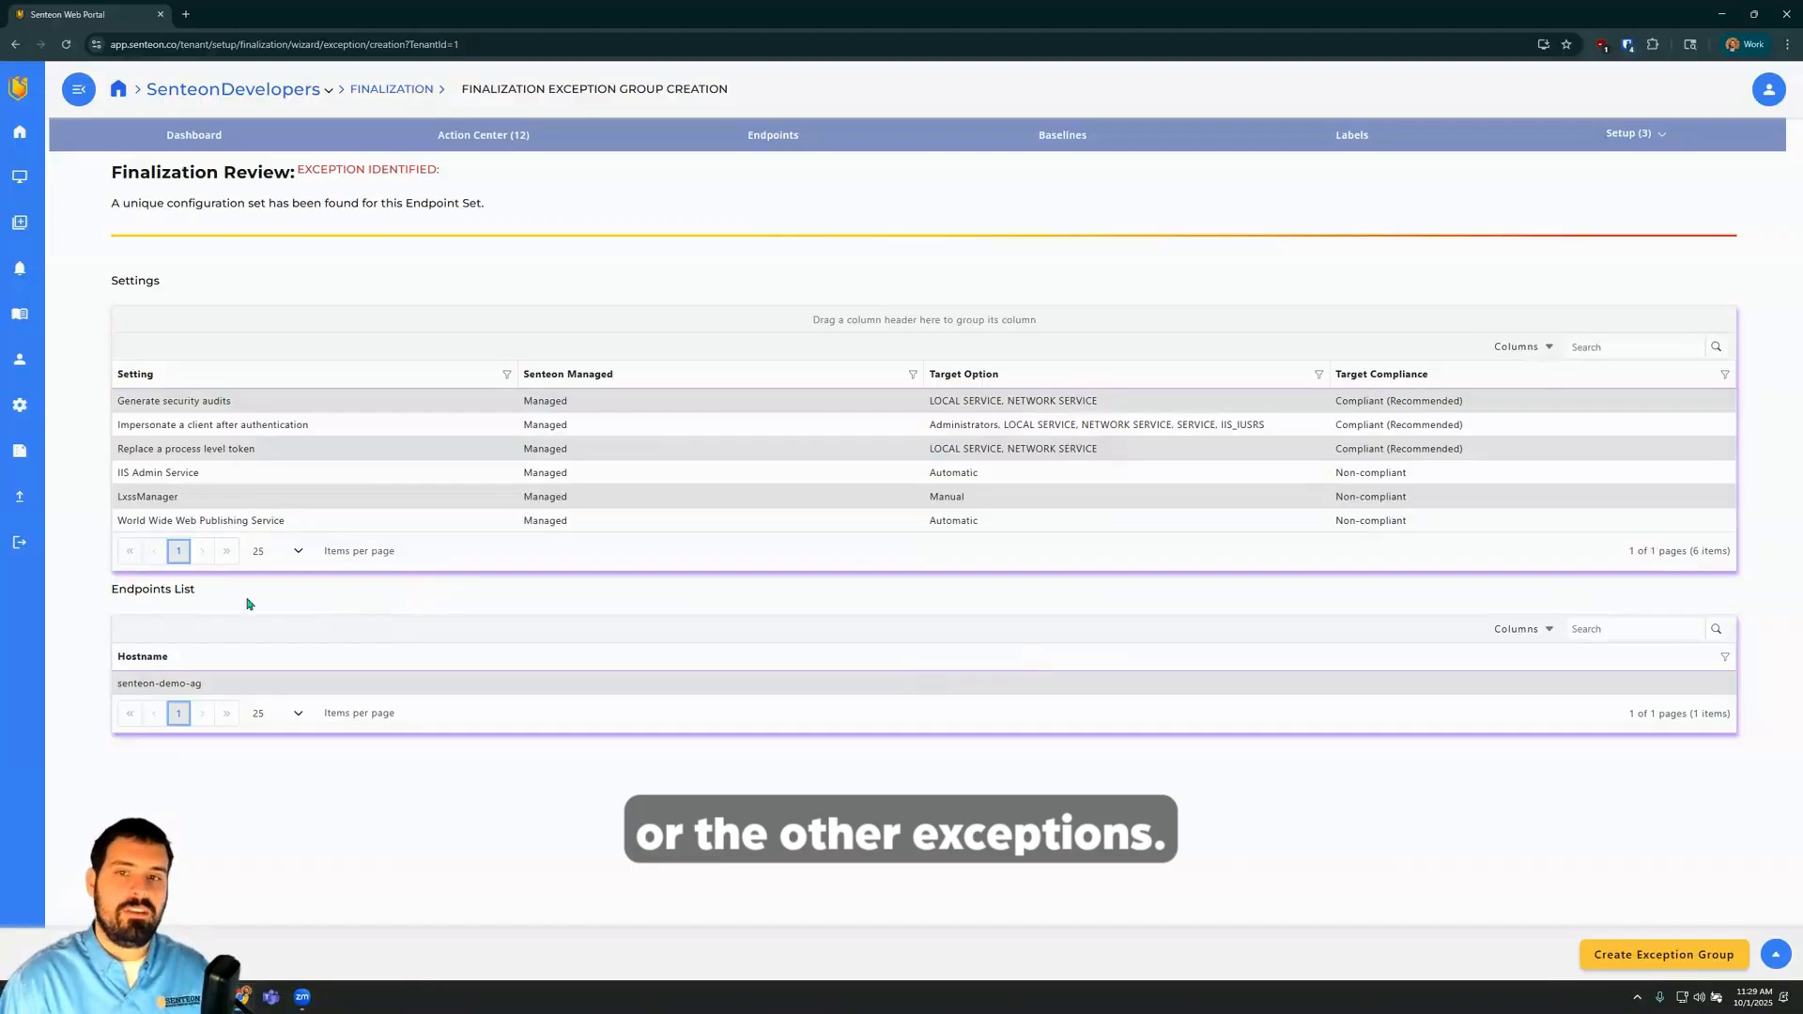
Create an exception group named EX34 for the unique configuration set of endpoint senteon-demo-ag.
click(1664, 954)
click(901, 513)
text(E)
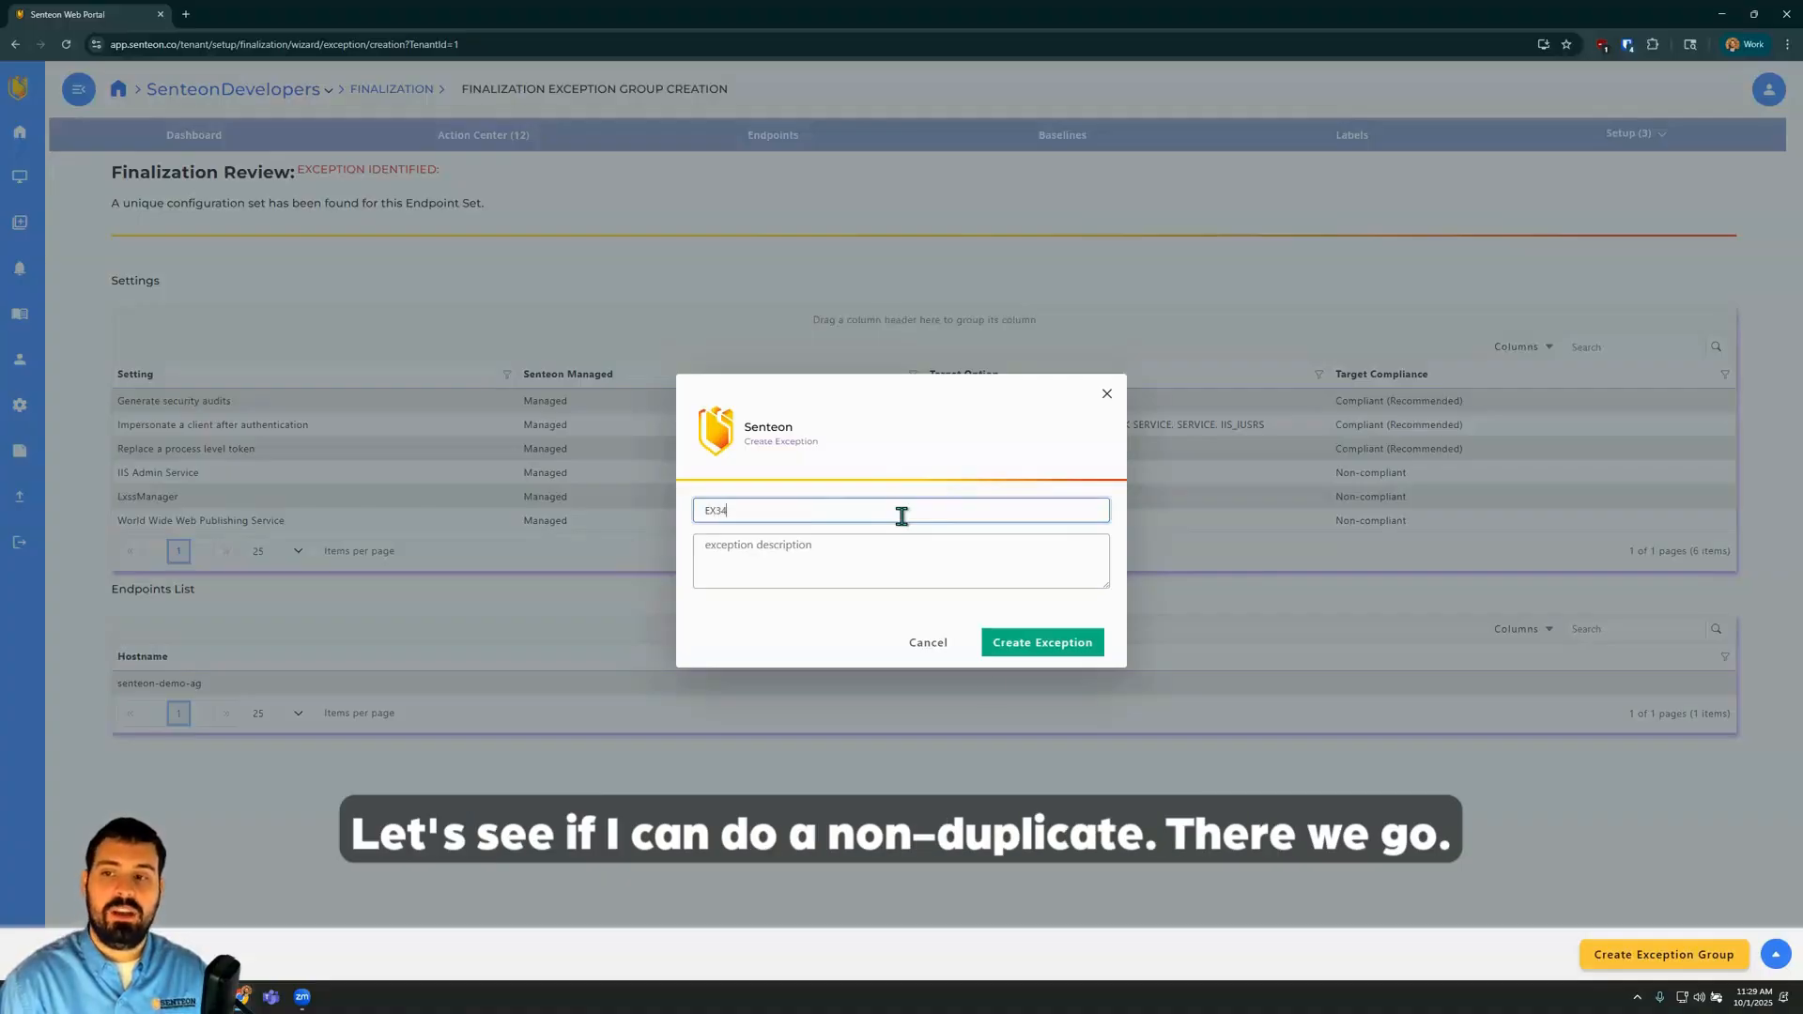
text(X34)
click(1028, 648)
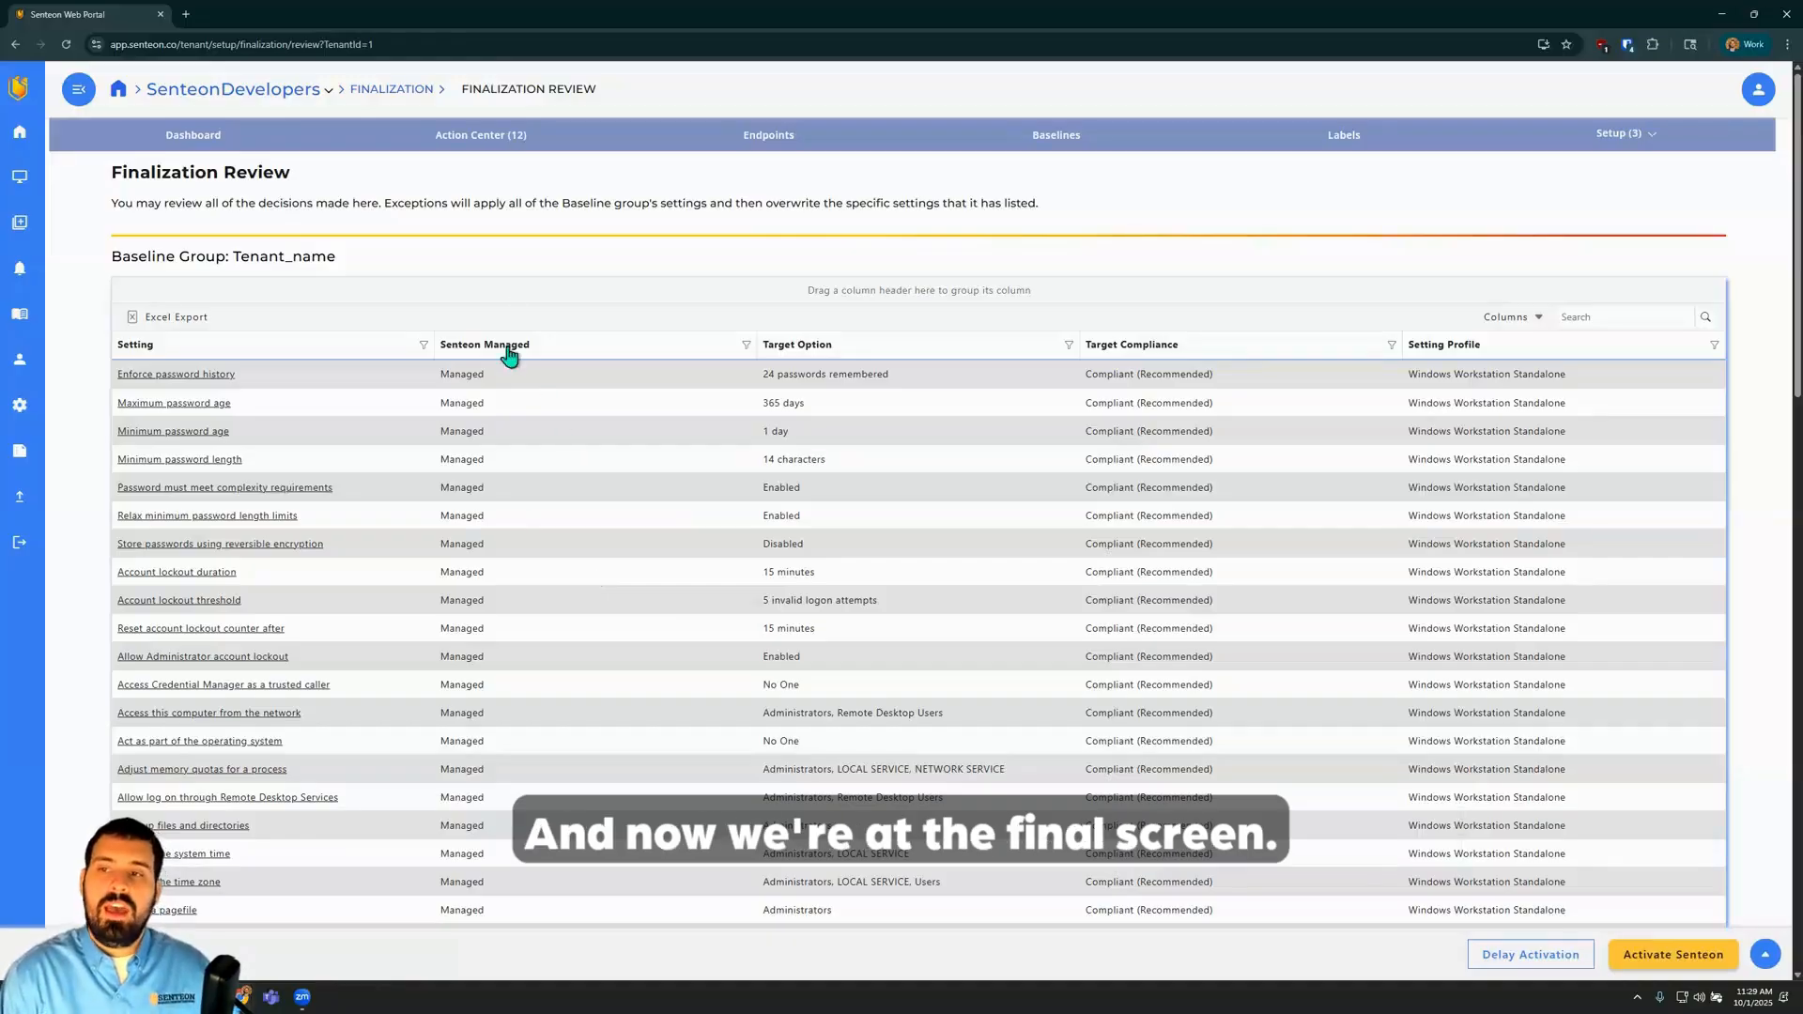
Review the Tenant_name baseline group and both exception groups with their endpoints, and delay activation.
scroll(520, 246, down, 6)
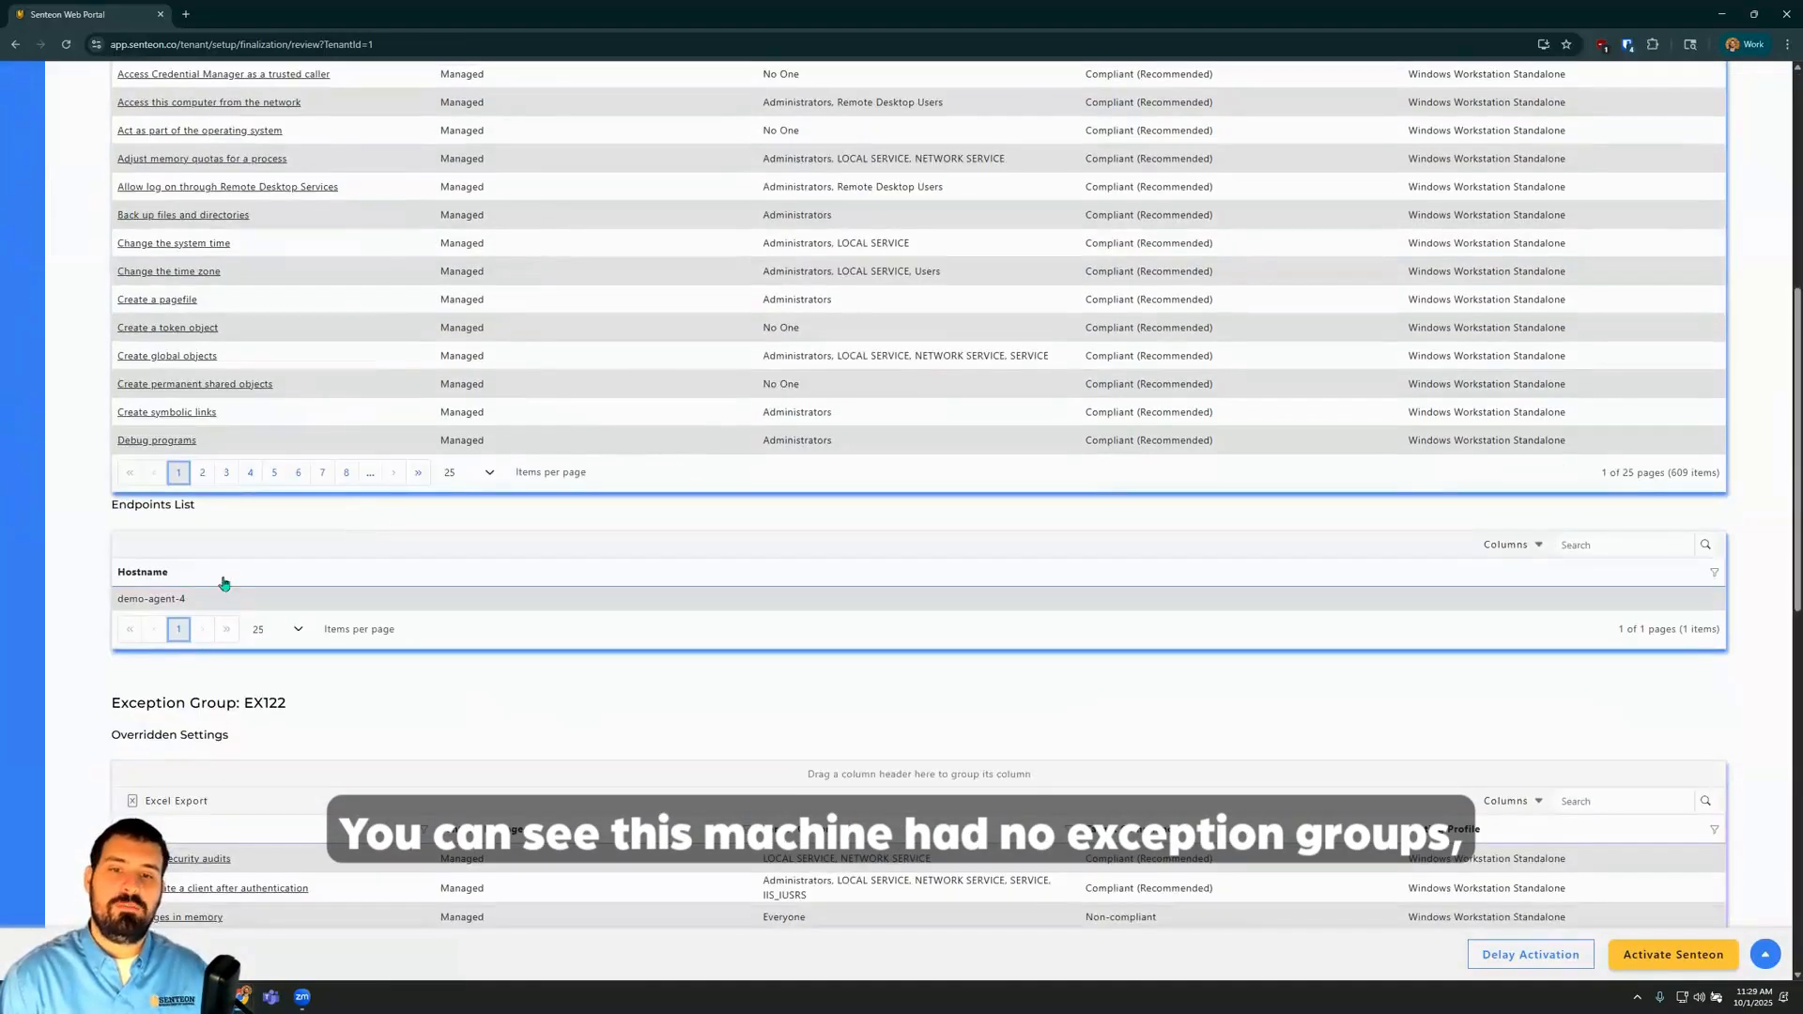
drag(192, 606, 96, 607)
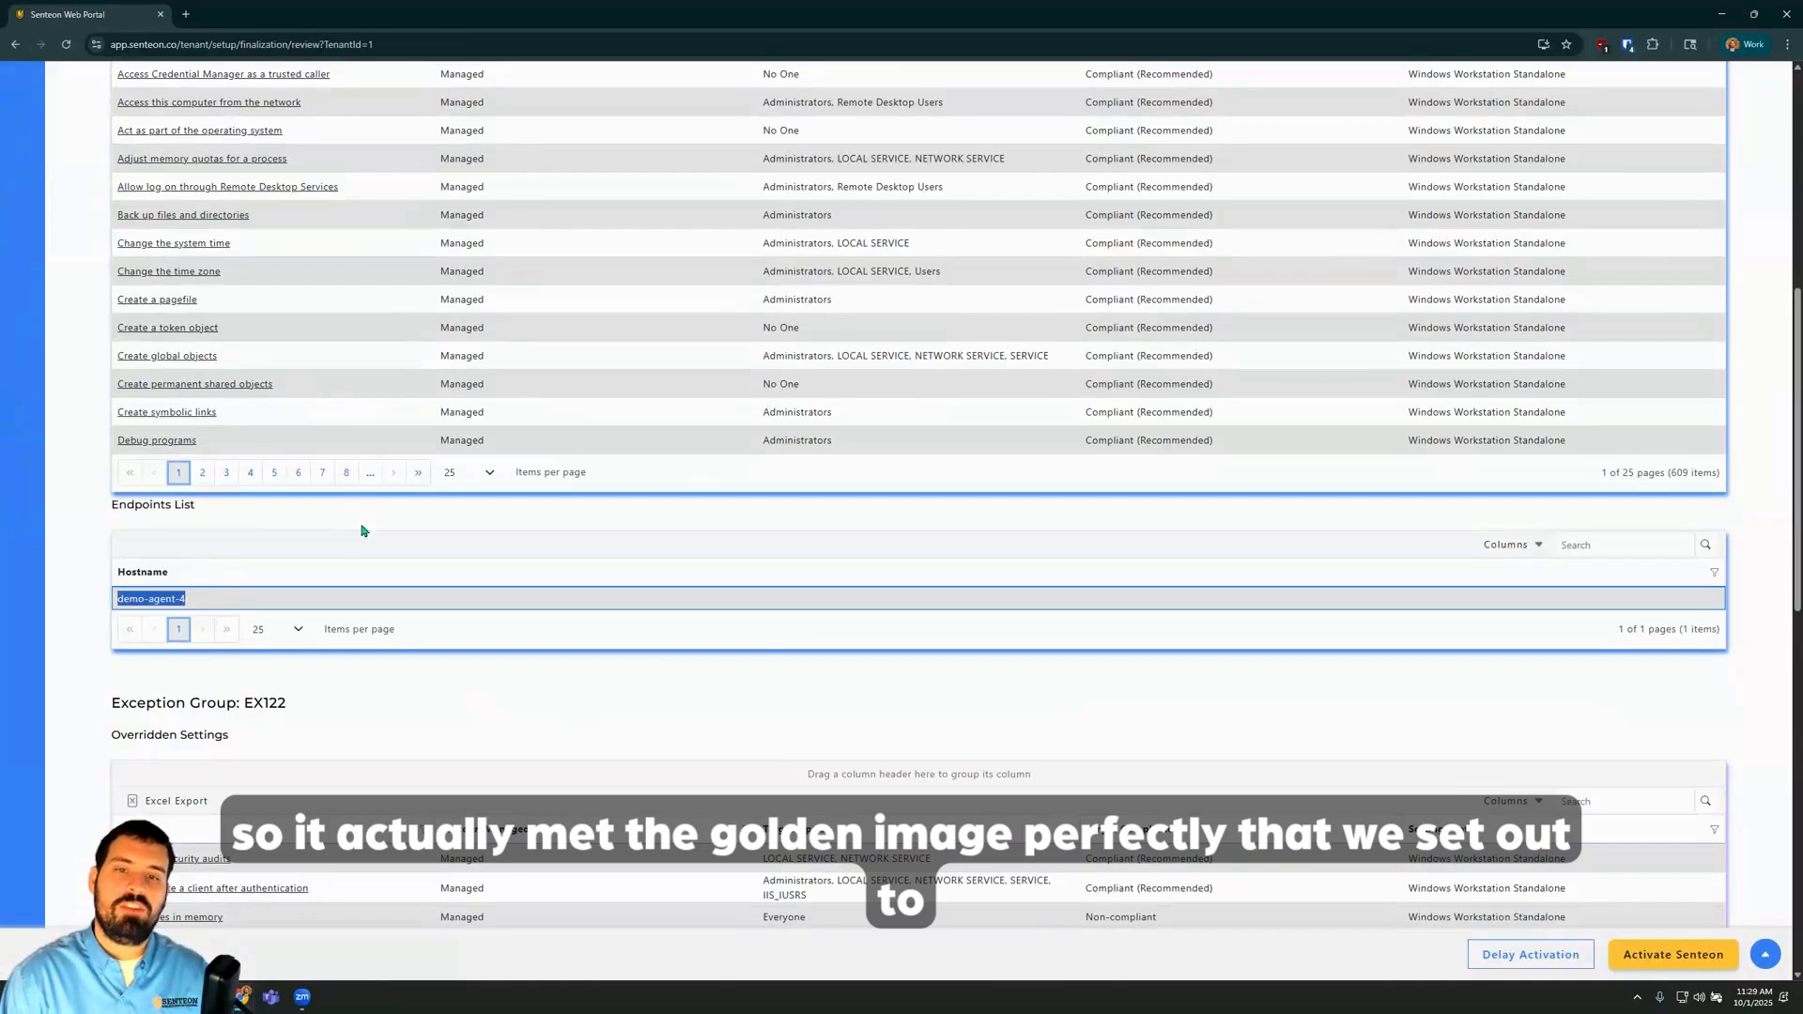
scroll(362, 532, up, 3)
scroll(579, 310, up, 3)
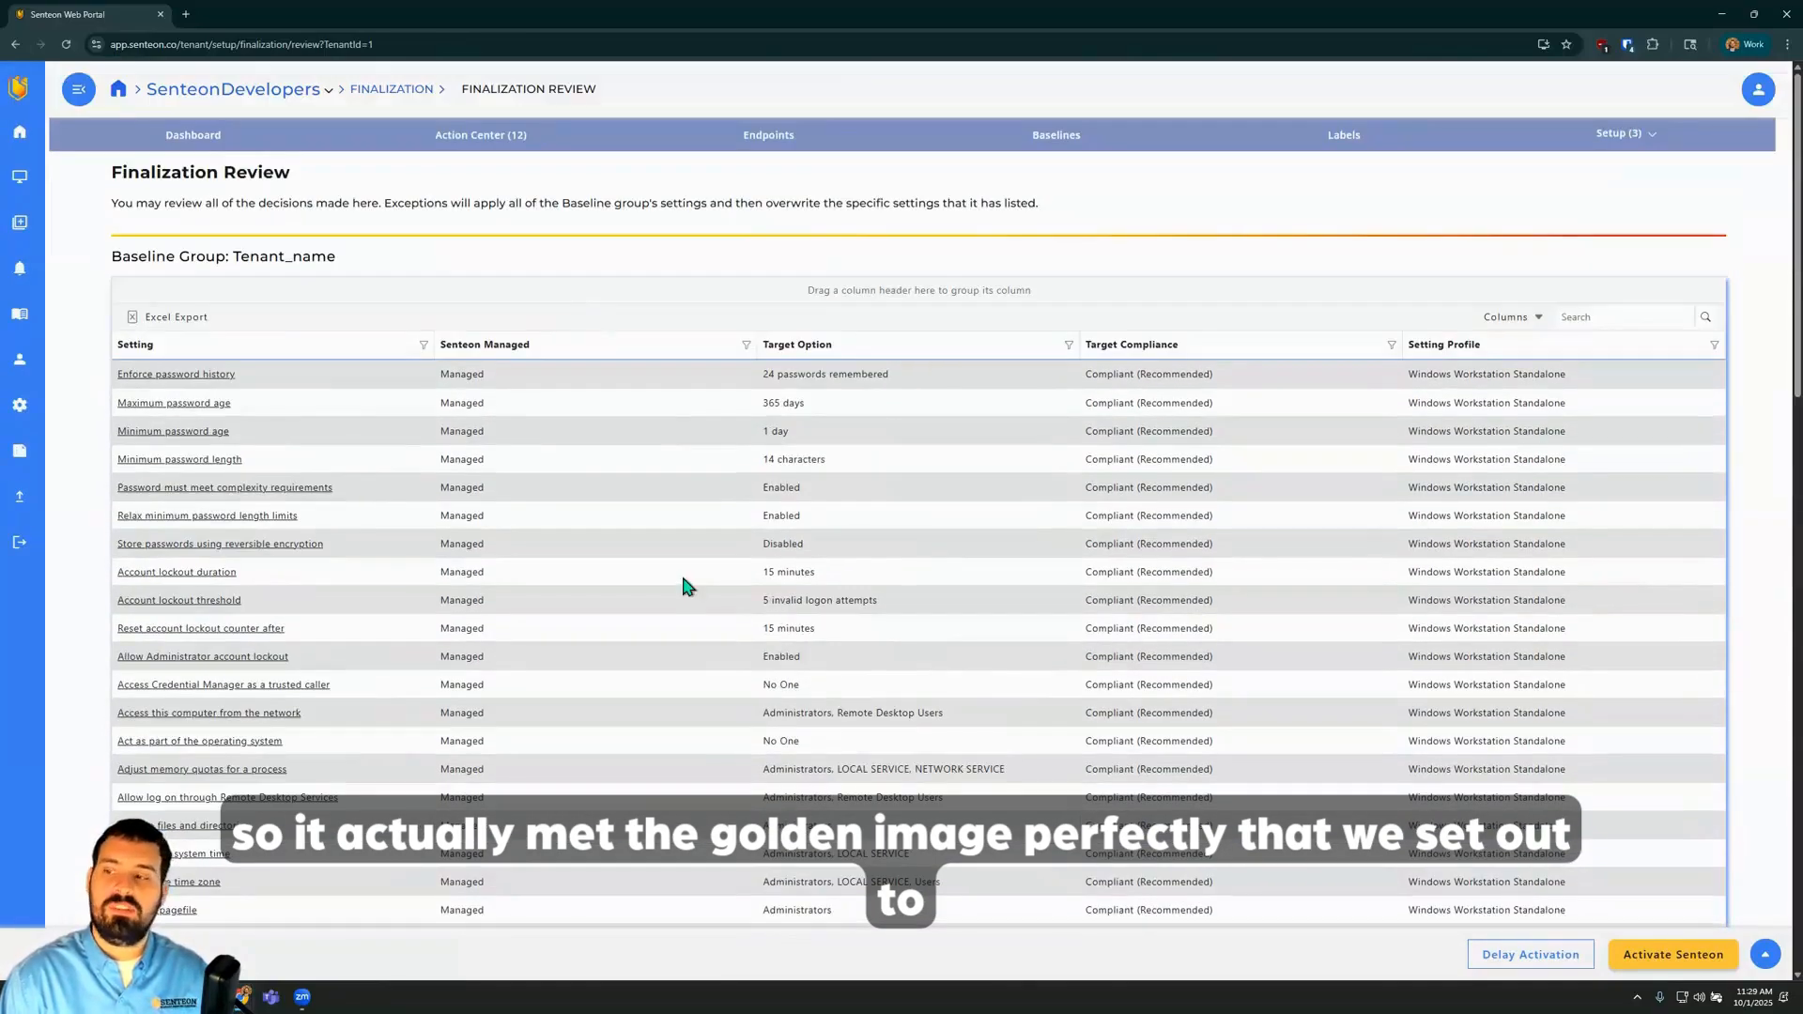
scroll(684, 584, down, 10)
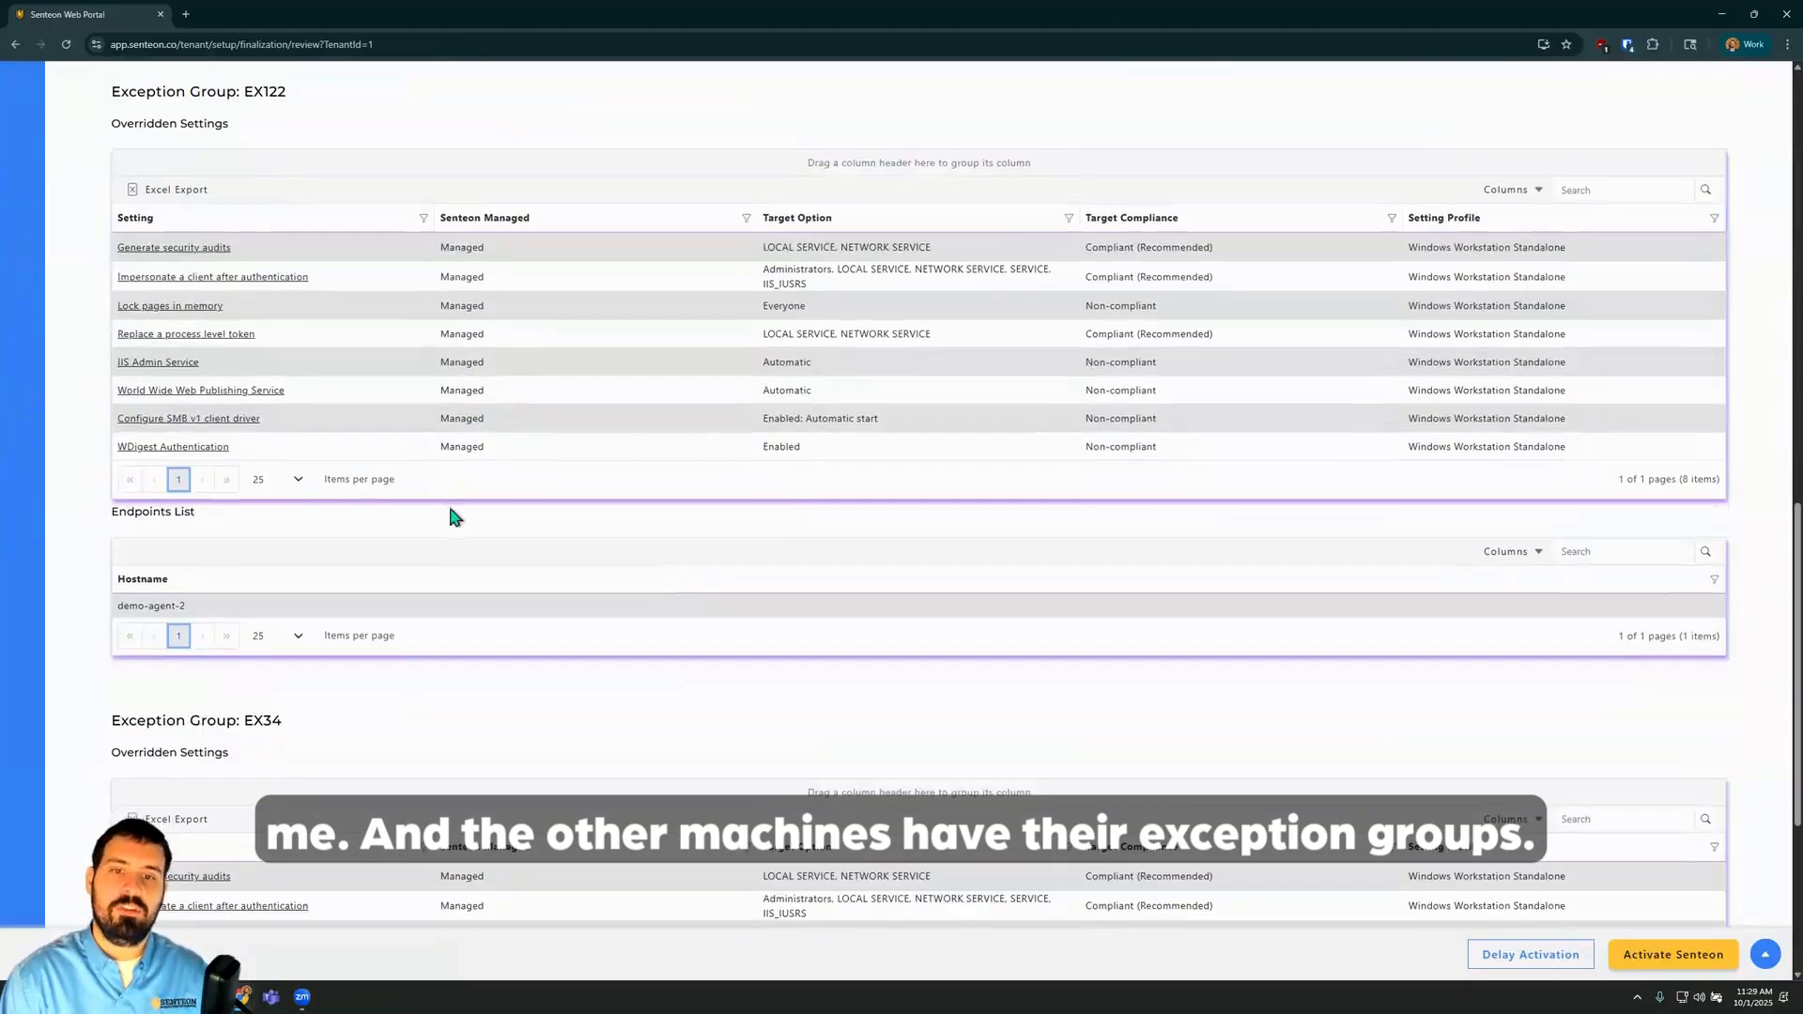
scroll(451, 516, down, 4)
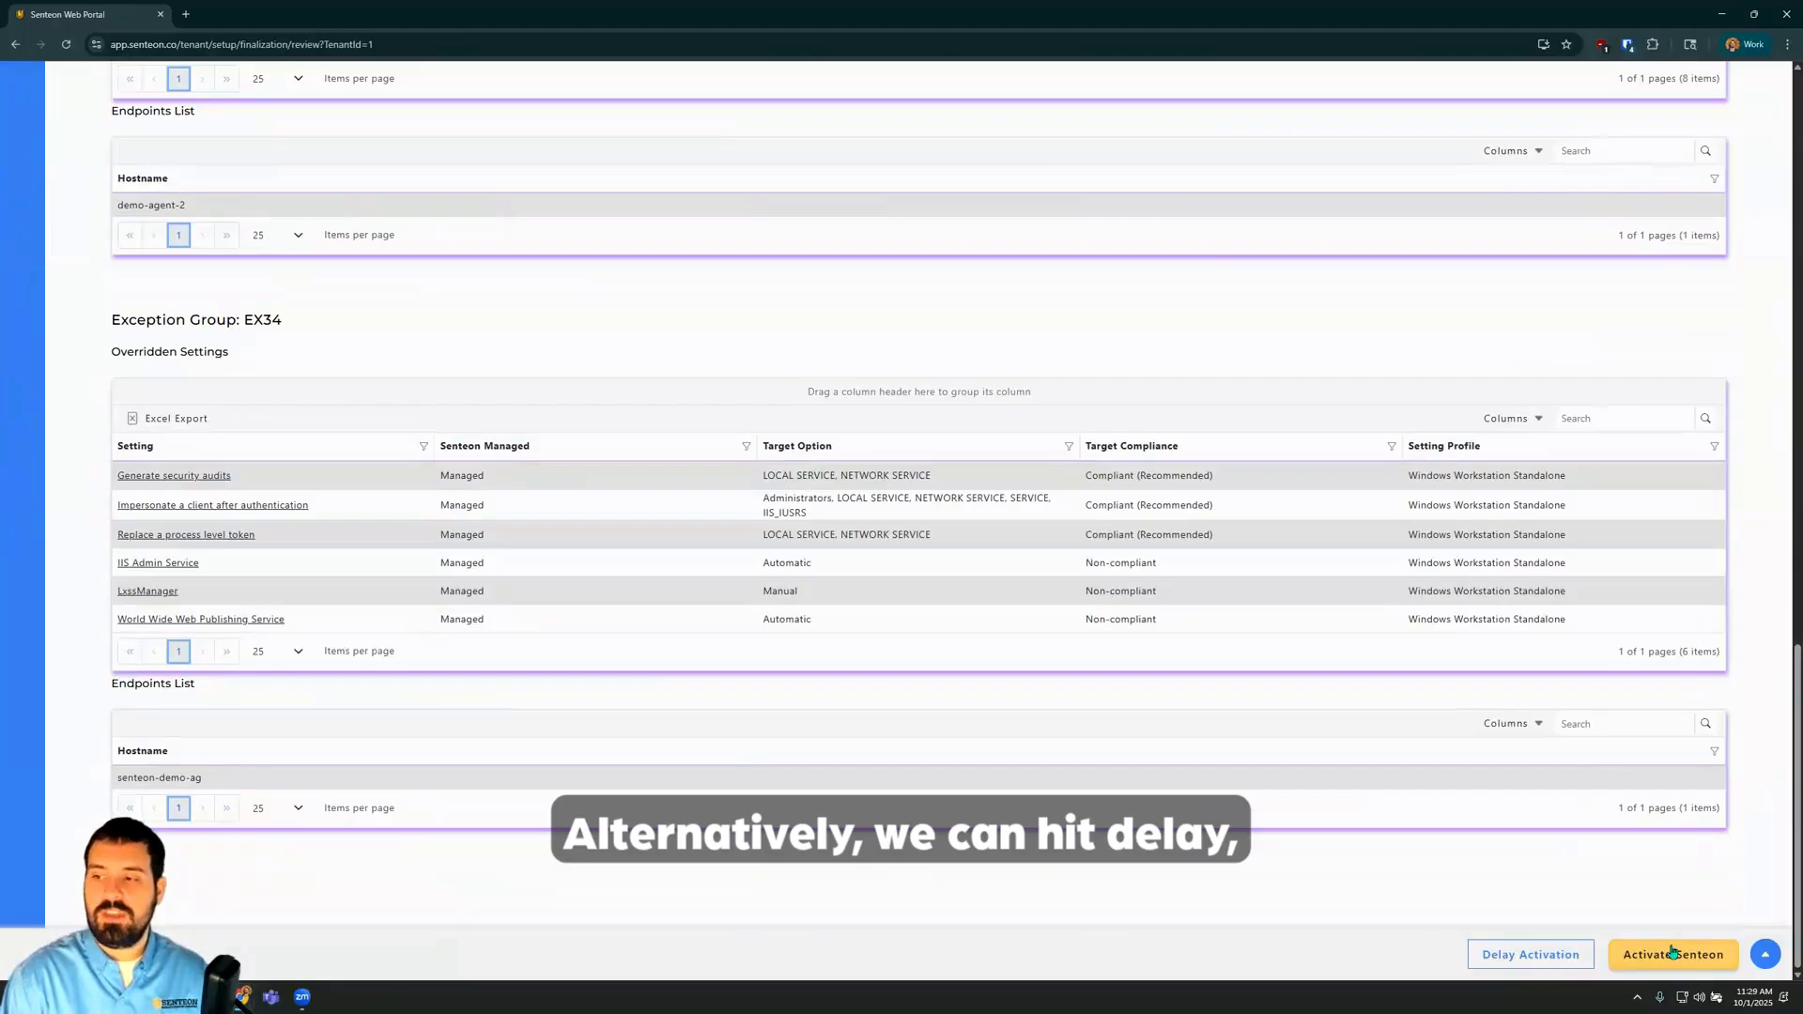
click(1512, 957)
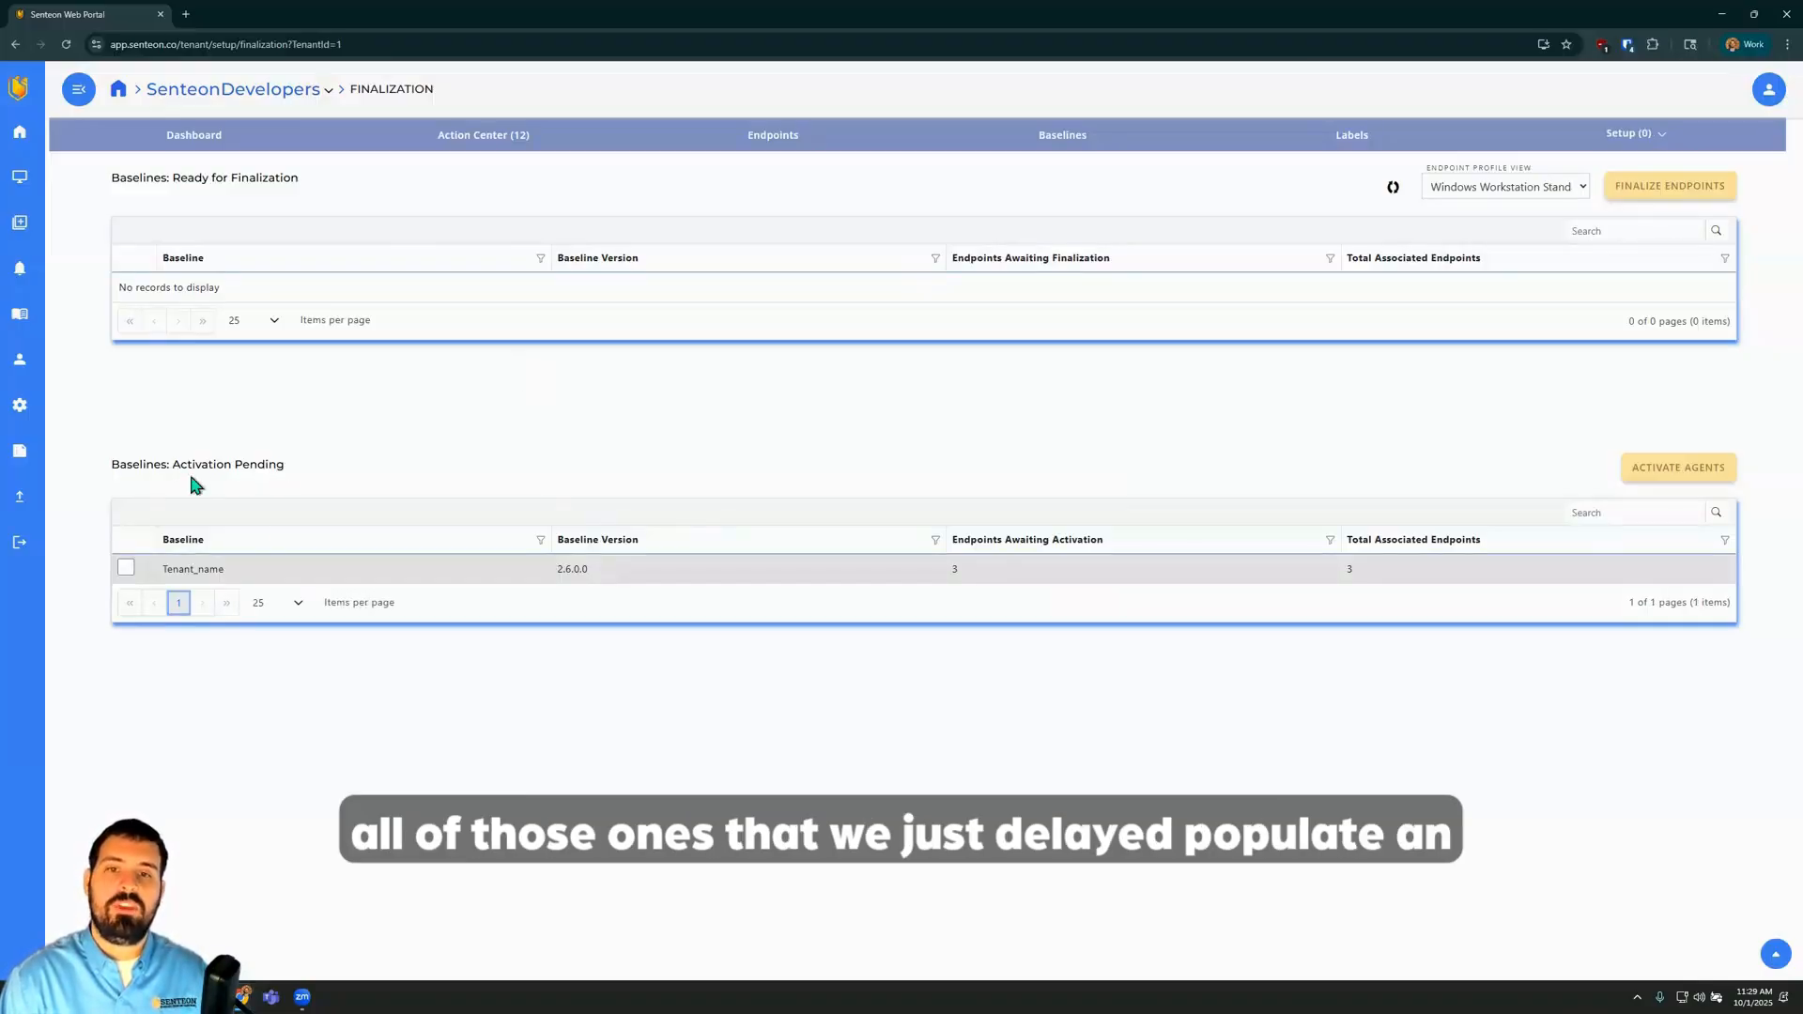
Activate only endpoint senteon-demo-ag from the pending activation alarms in the Action Center.
click(125, 567)
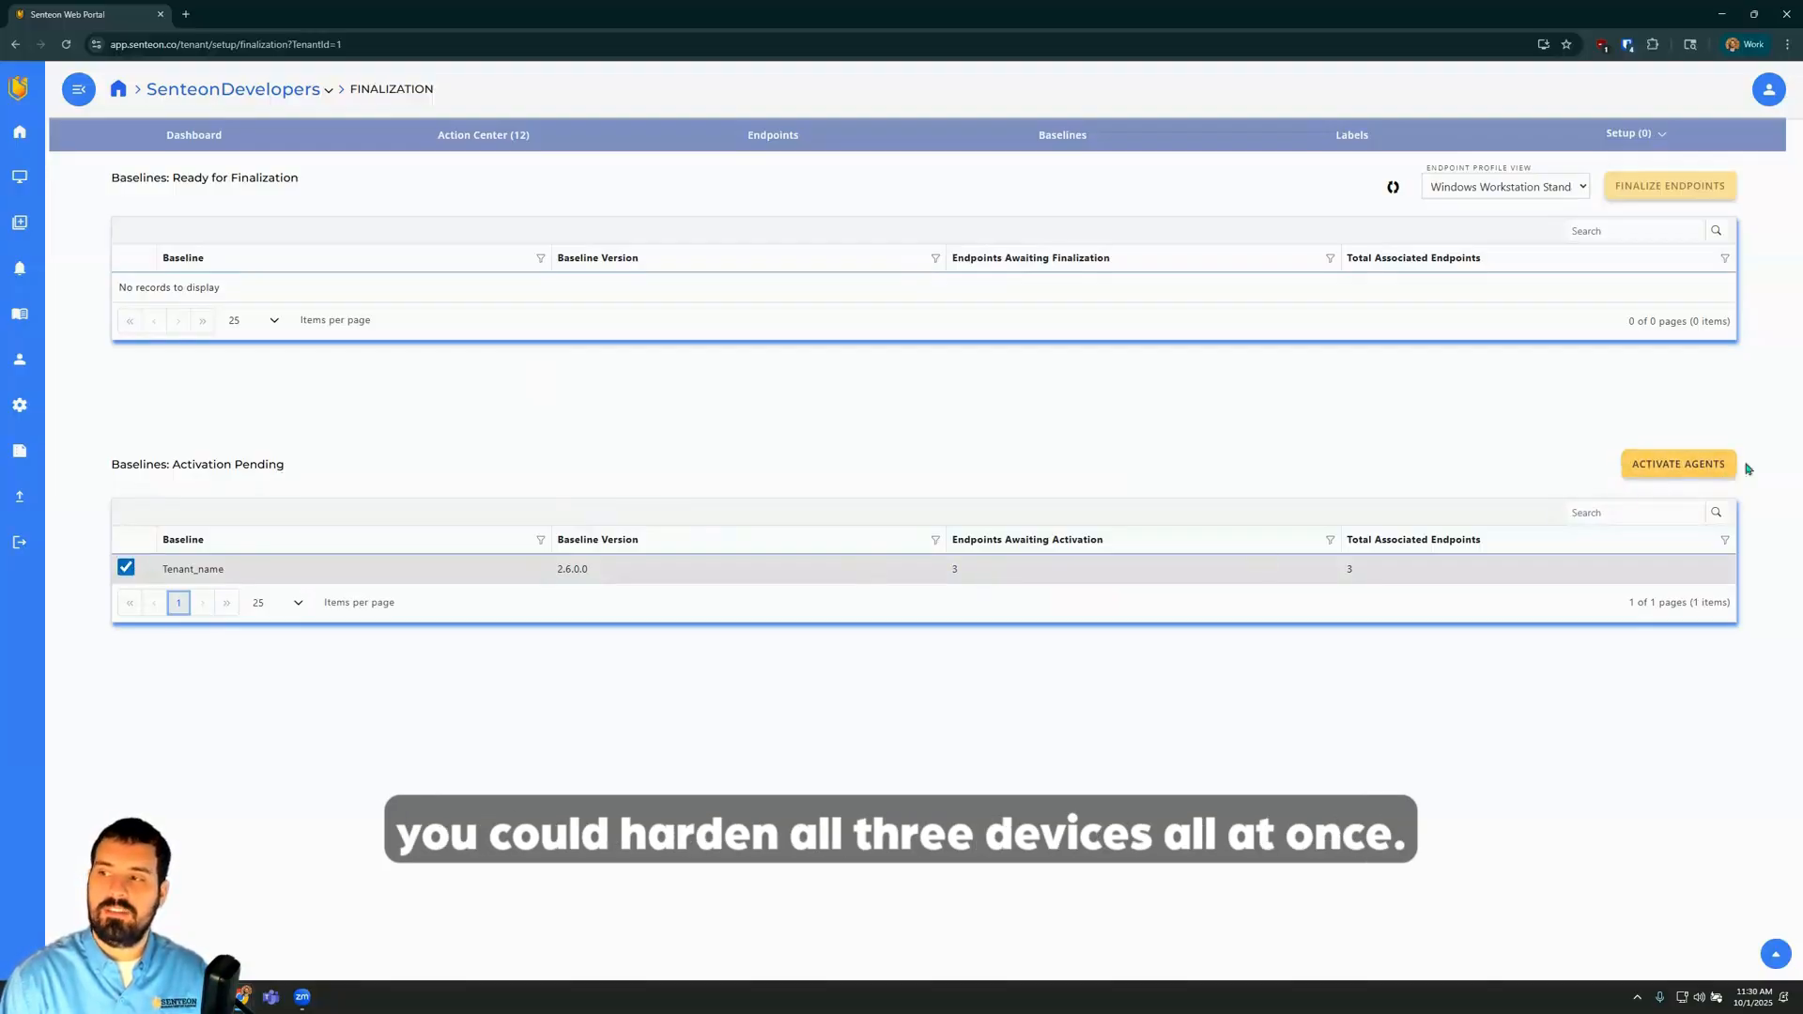
click(532, 143)
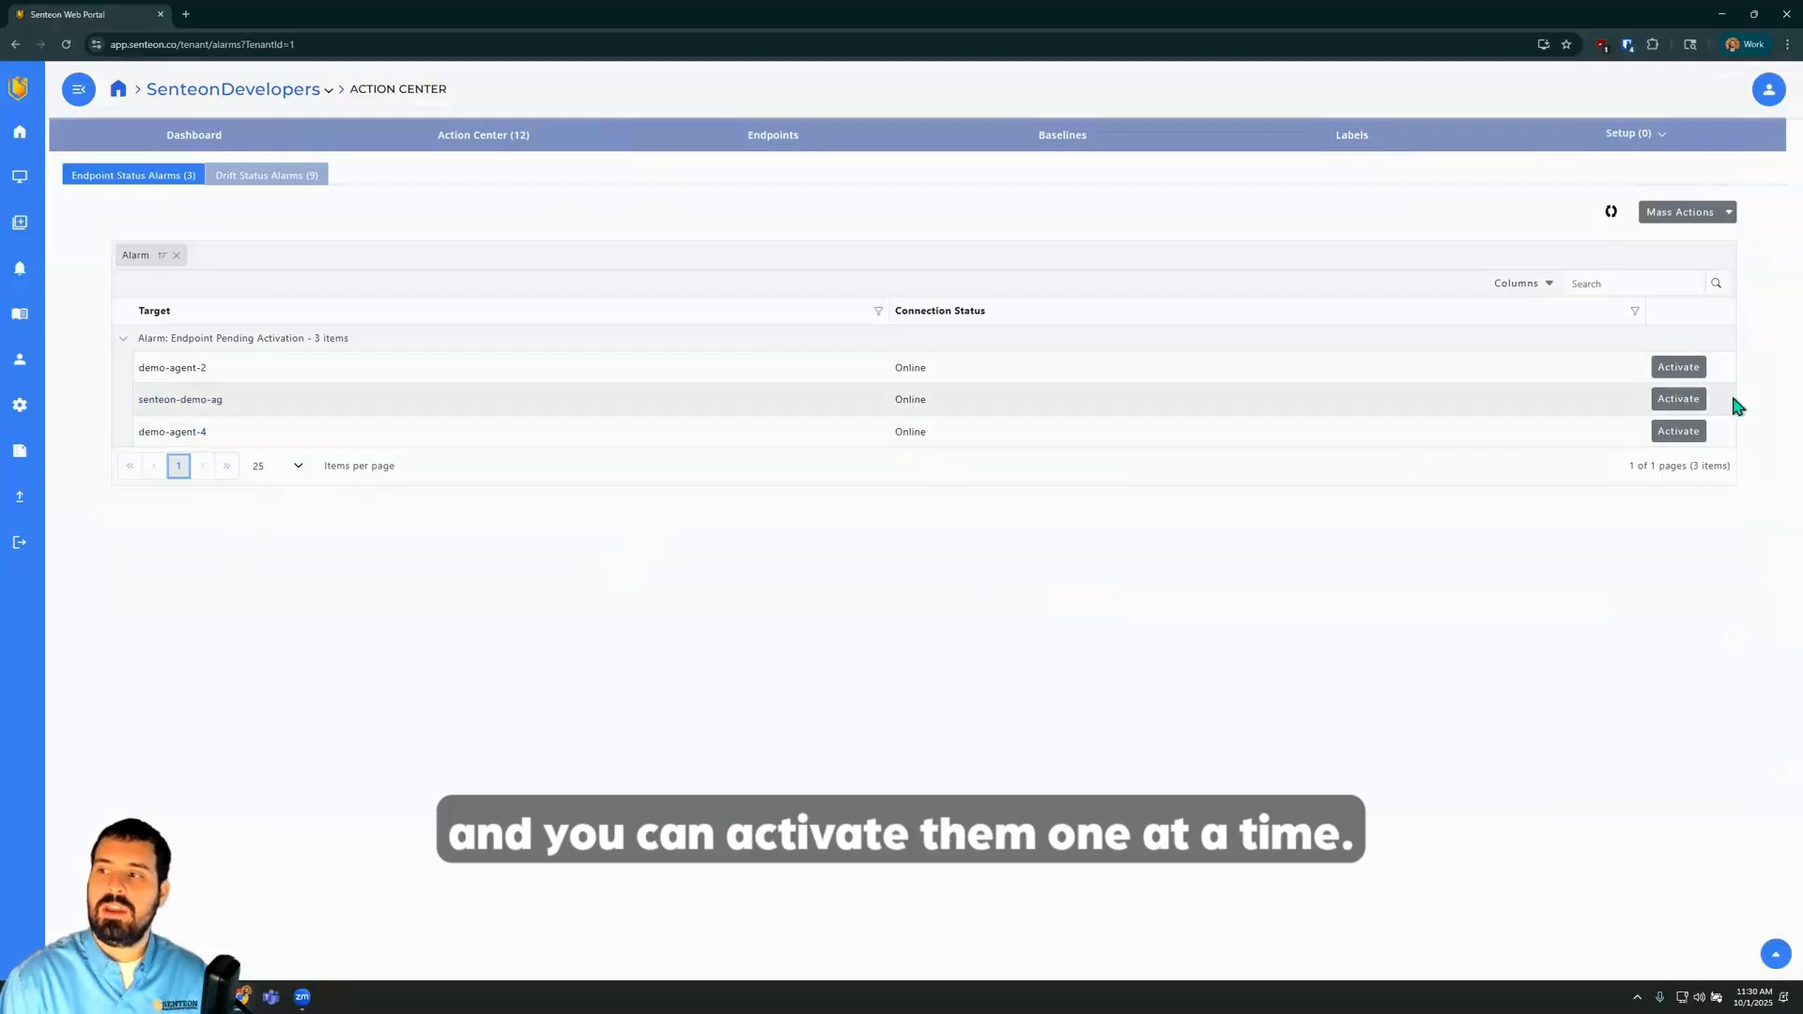
click(1690, 399)
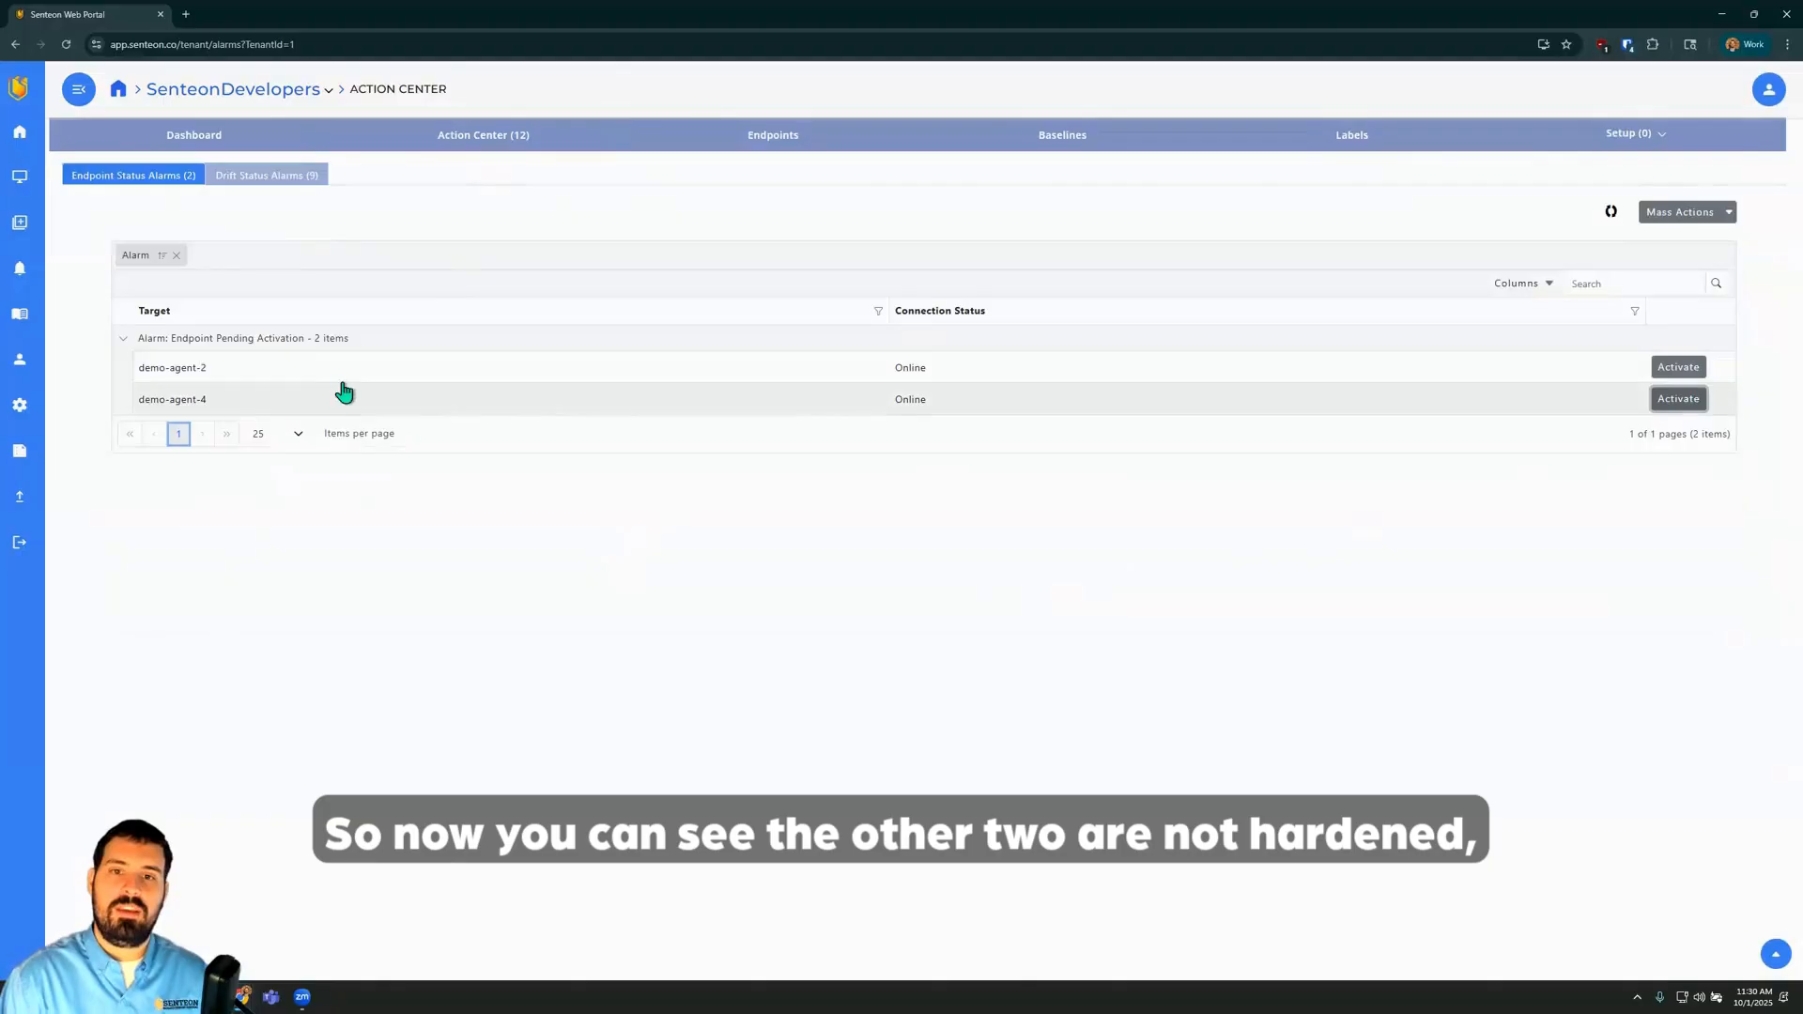
click(523, 128)
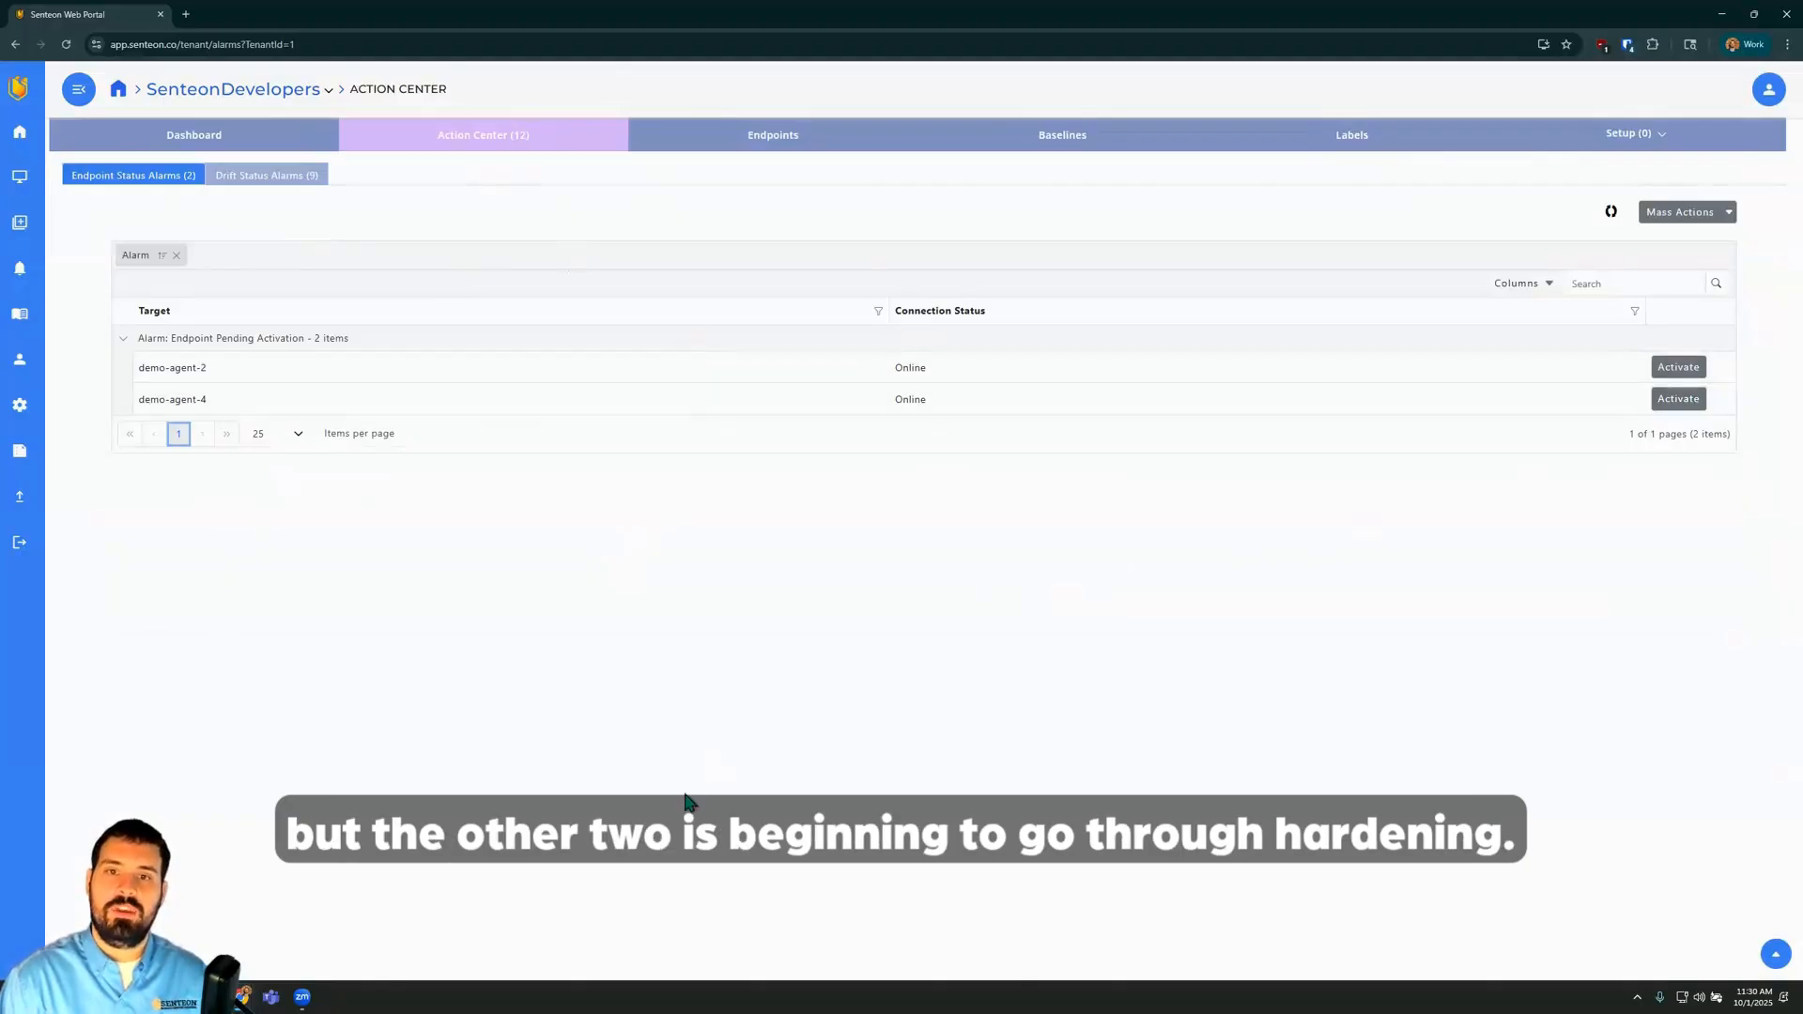
Activate the remaining pending agents of the Tenant_name baseline on the Finalization page and check the agent statuses in the endpoints list.
click(1638, 133)
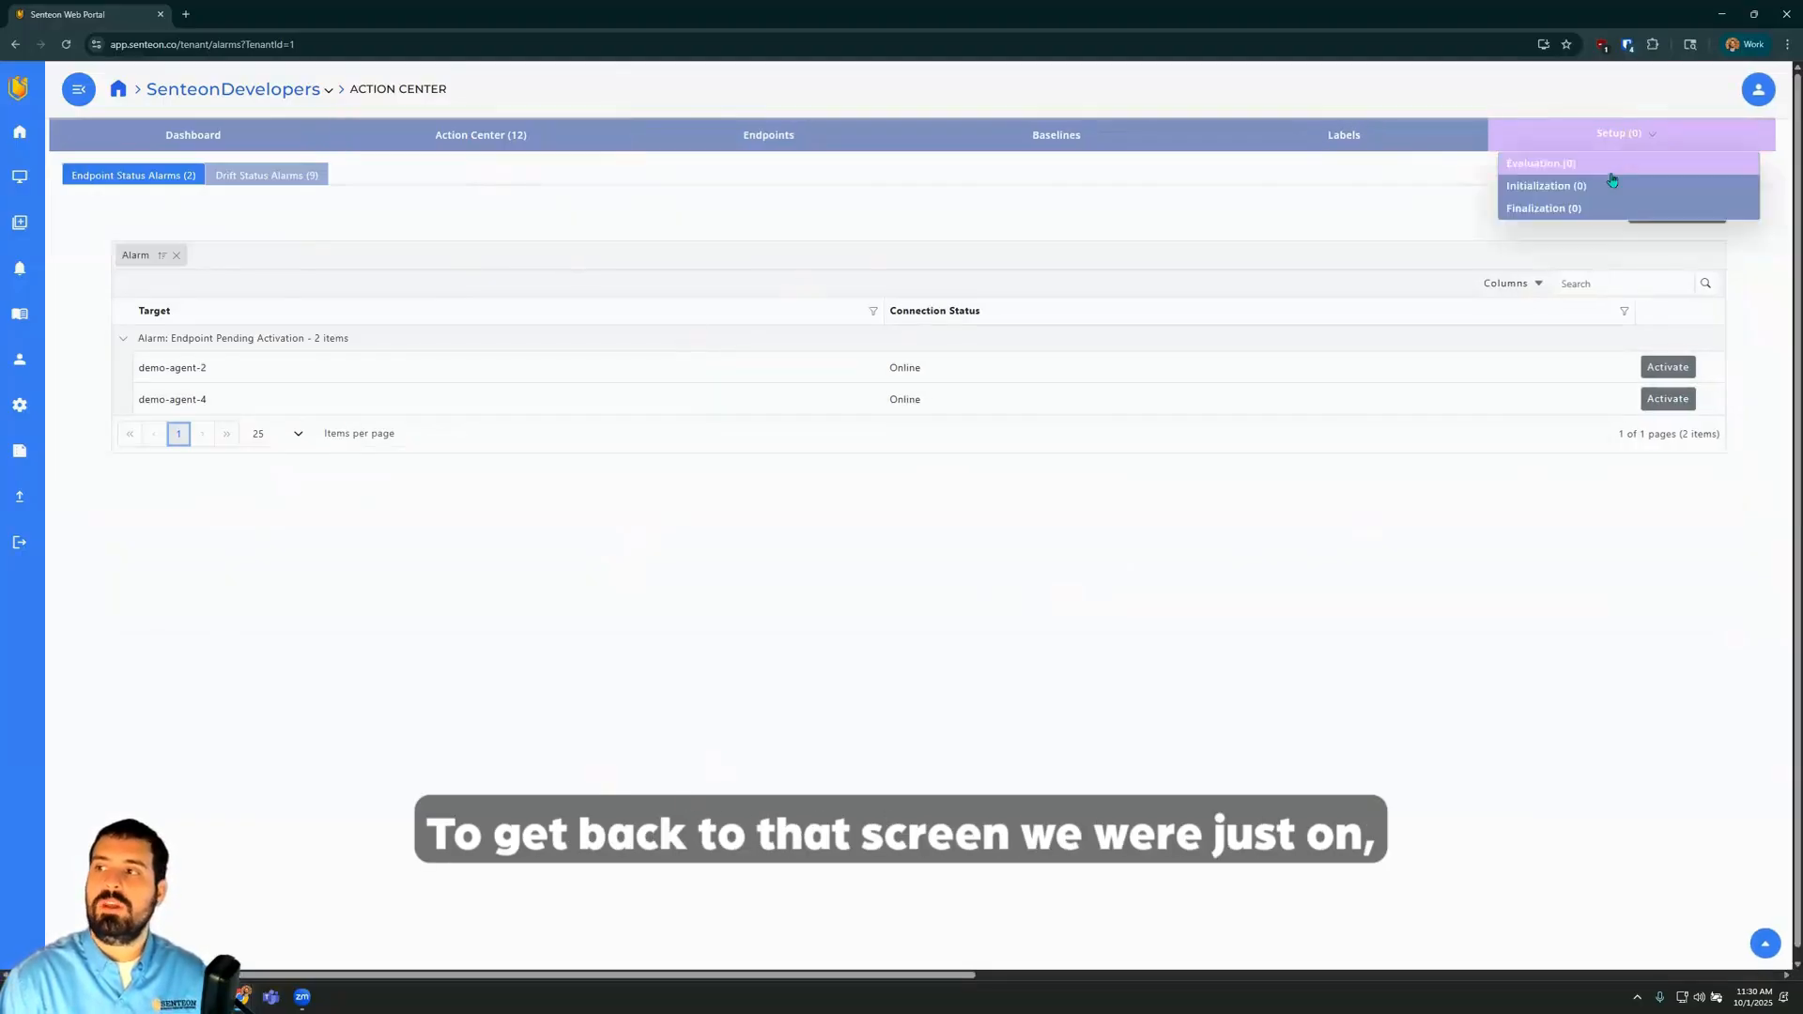
click(1562, 212)
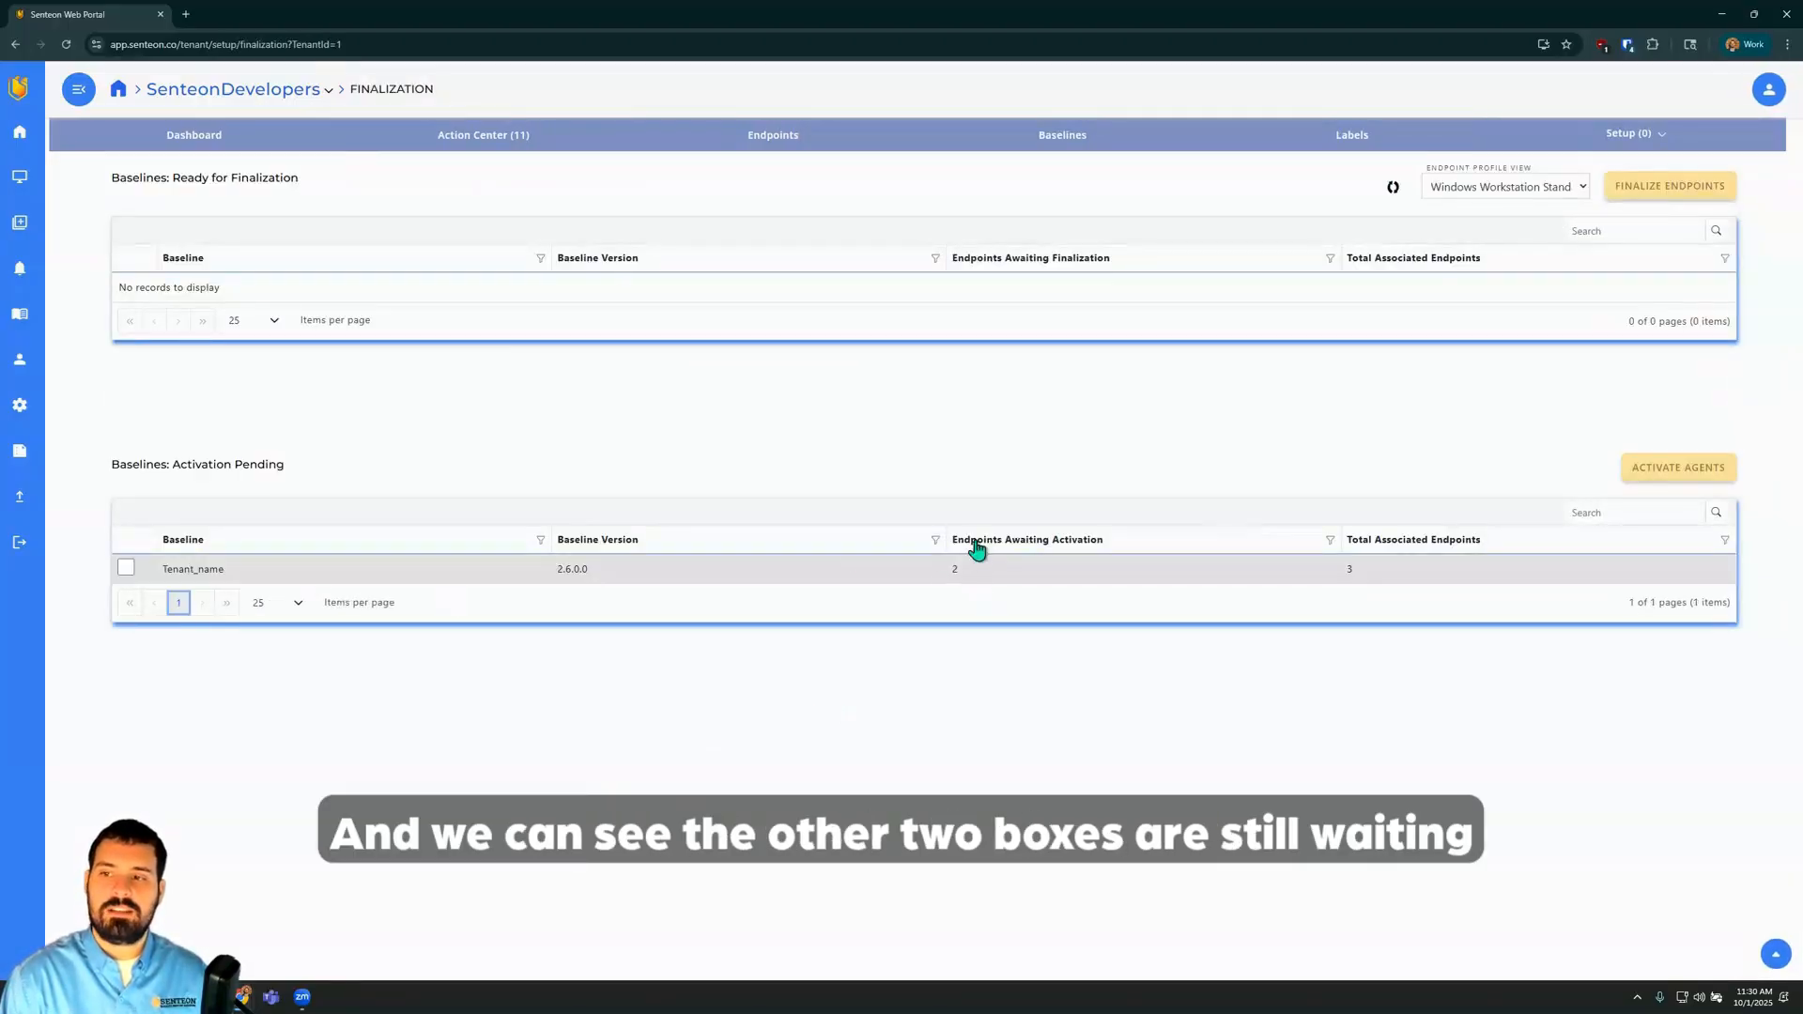
click(125, 568)
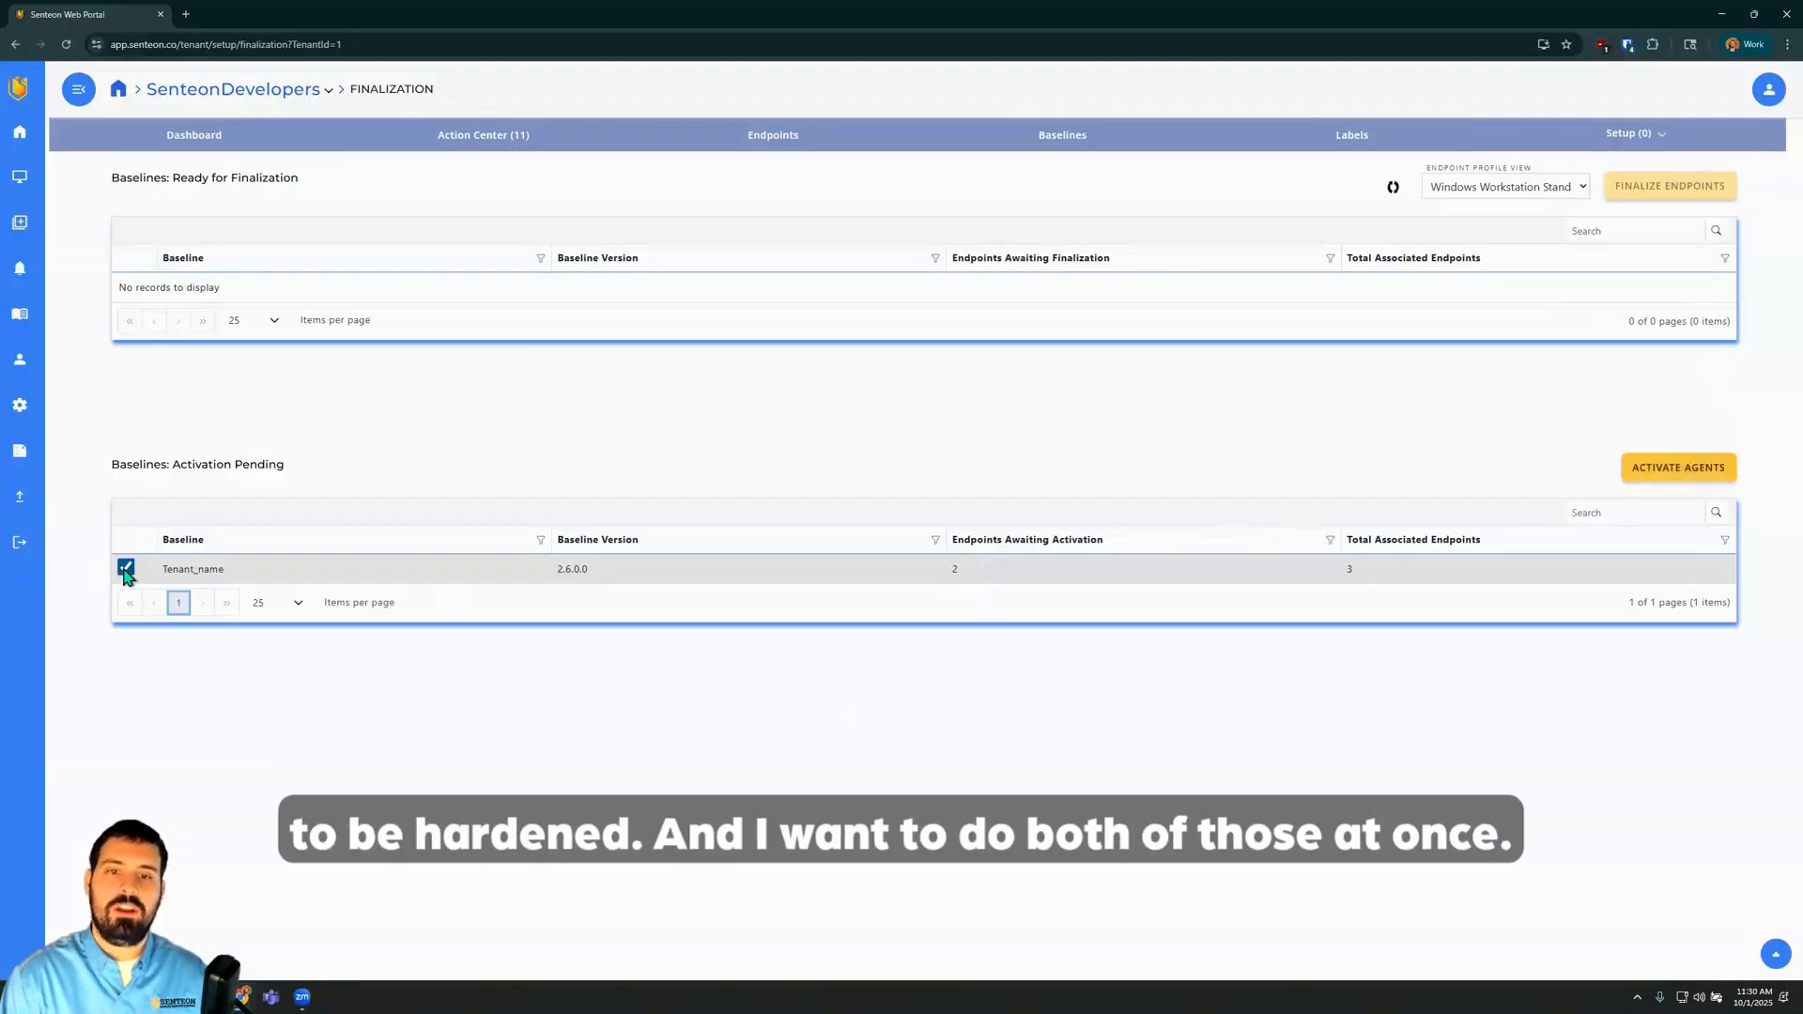
click(1672, 462)
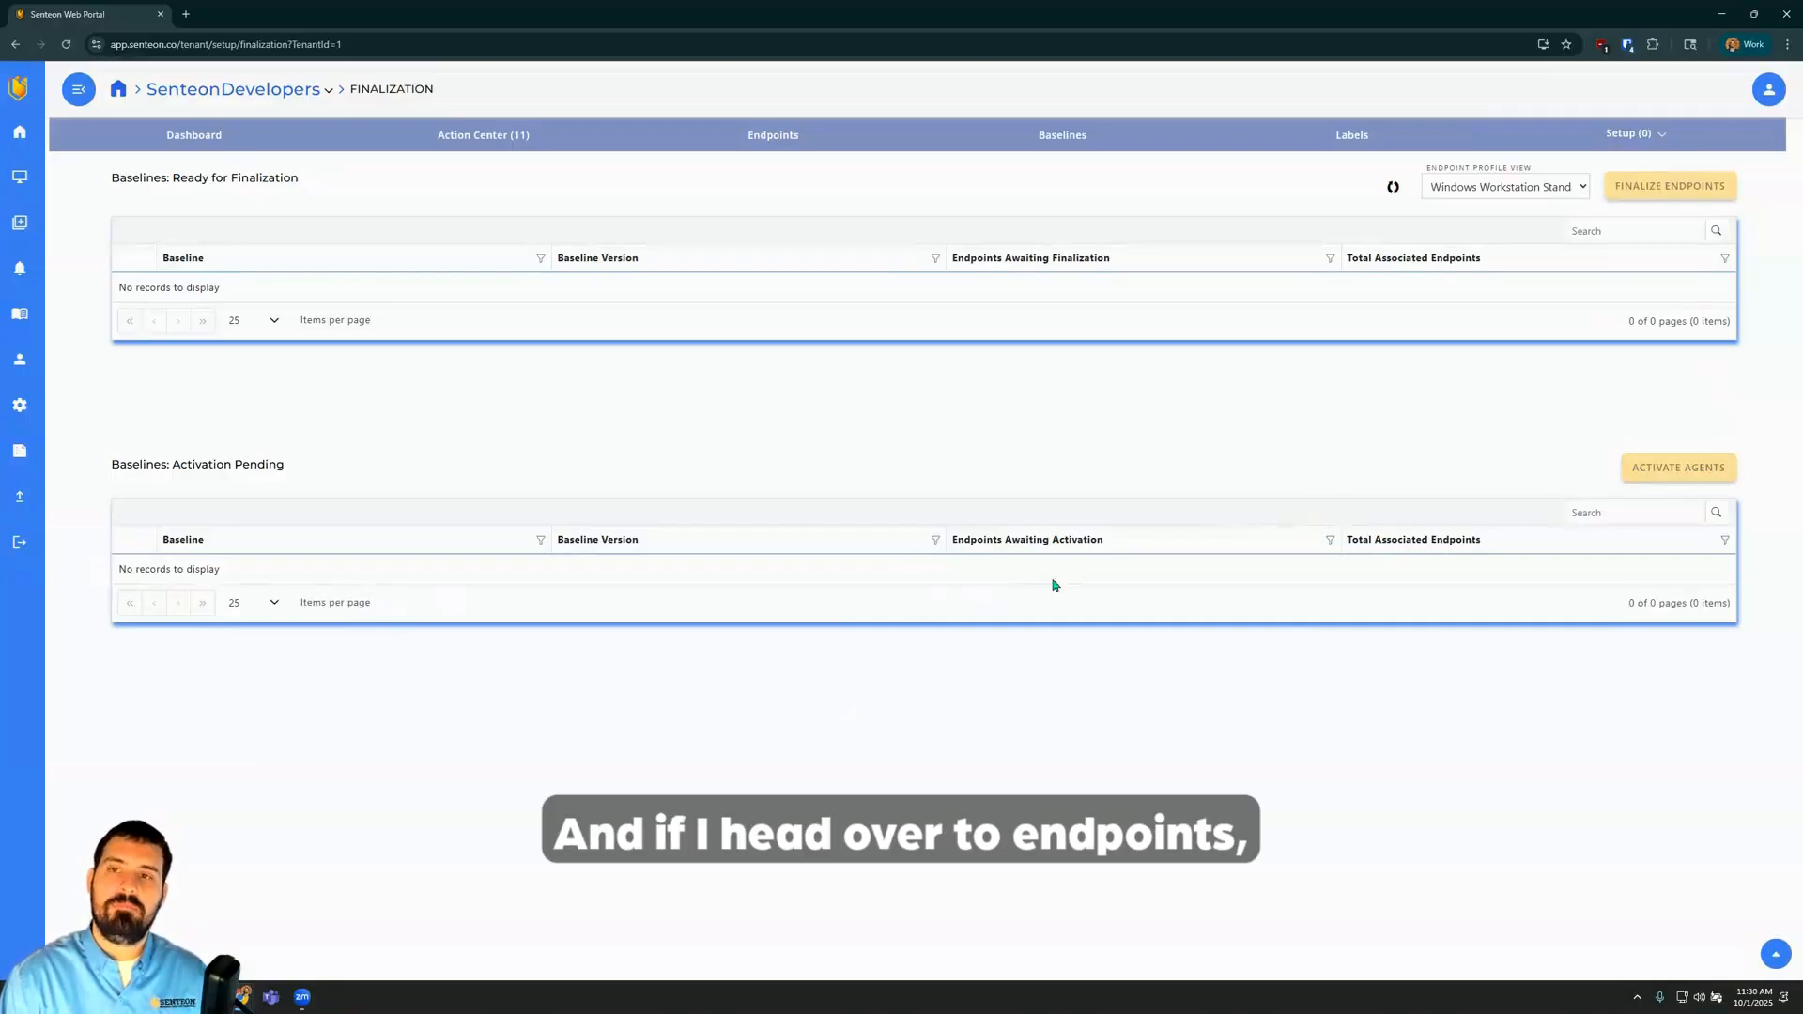
click(814, 147)
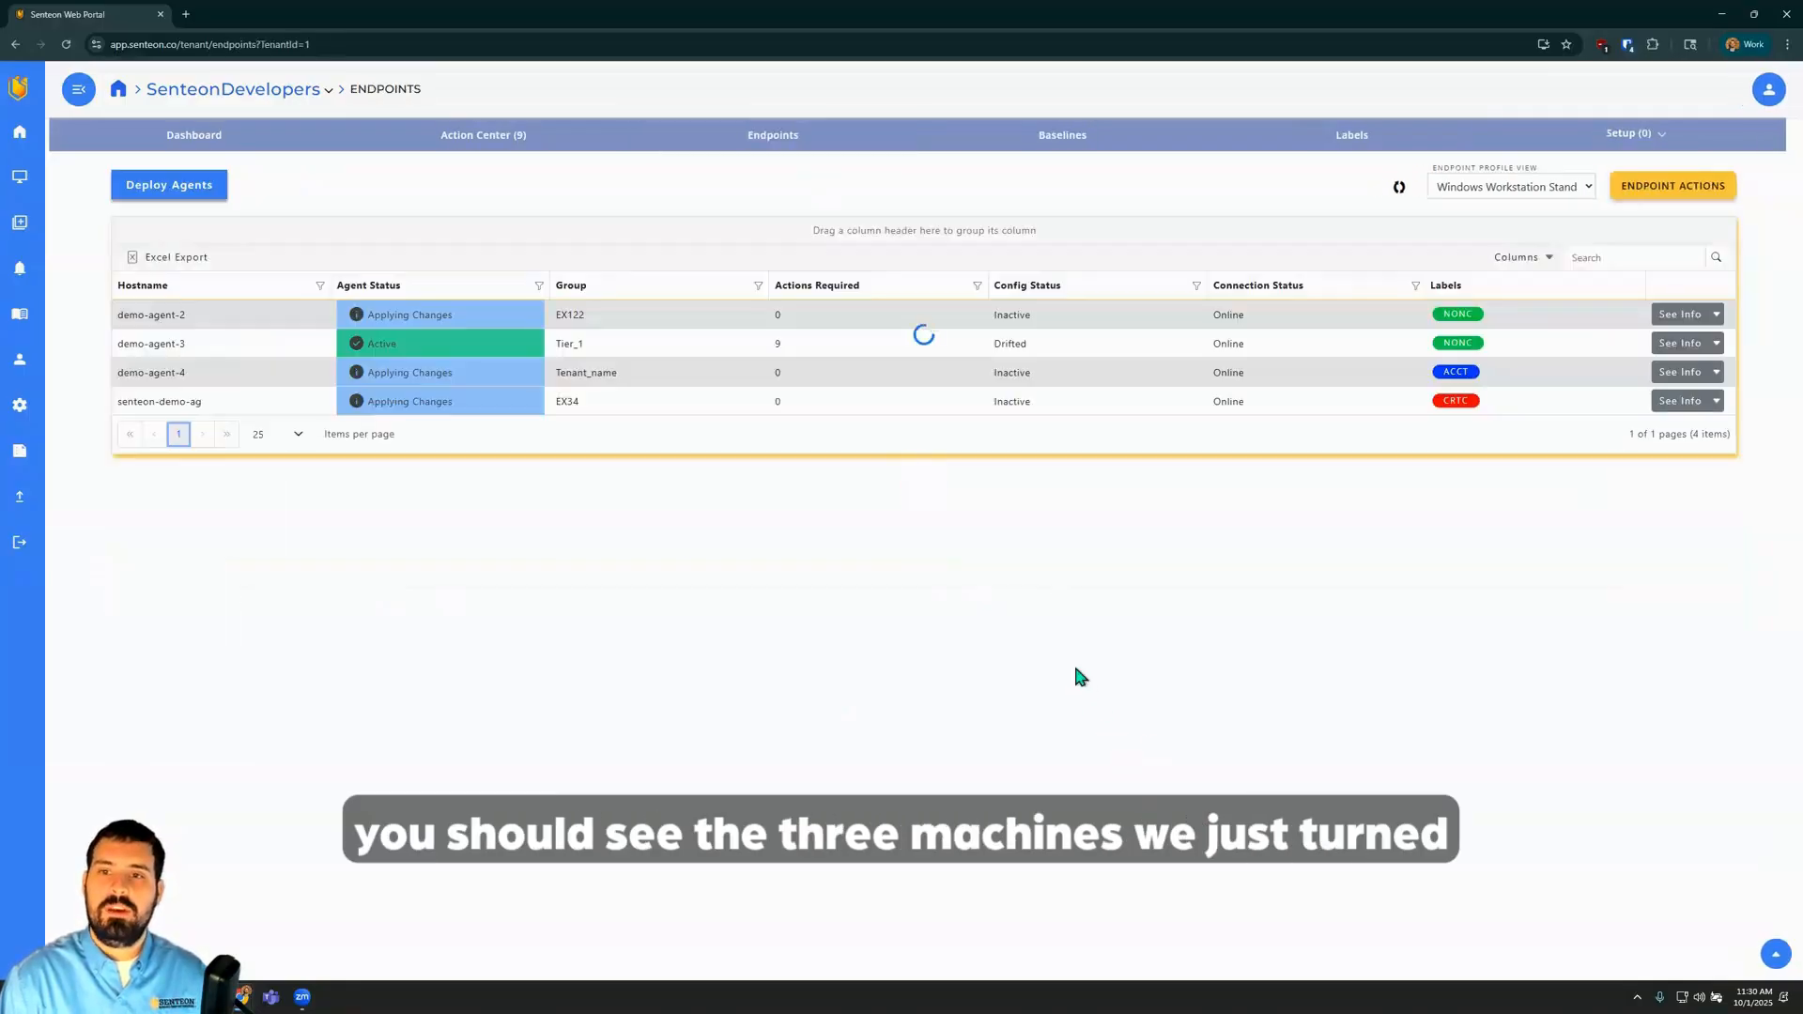